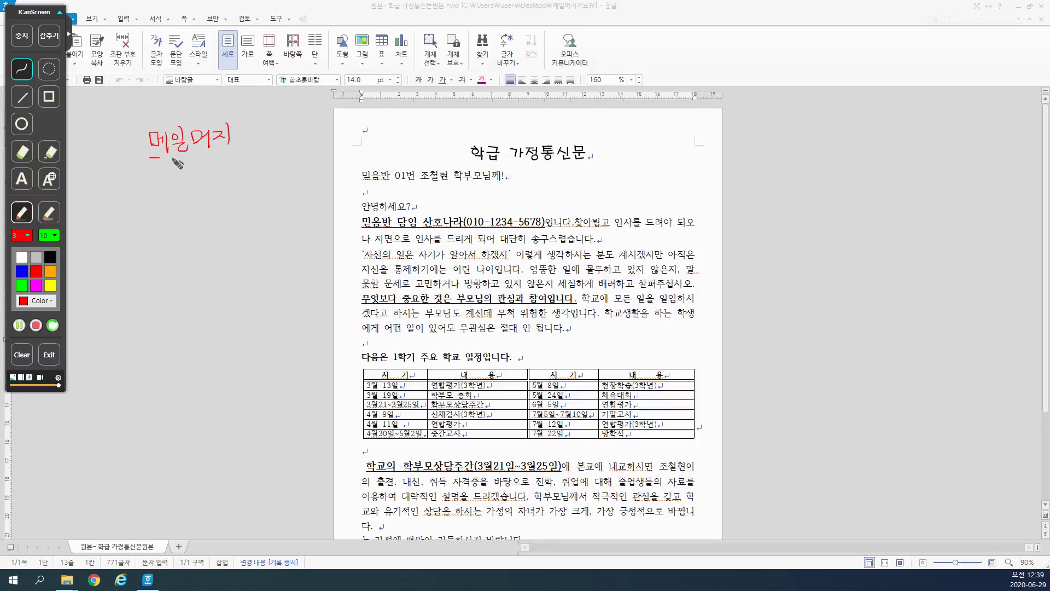
Step: Handwrite and box the screen-pen note 많은양 under the 메일머지 heading
{"action": "left_click_drag", "start_coordinate": [235, 158], "coordinate": [244, 150]}
{"action": "left_click_drag", "start_coordinate": [151, 185], "coordinate": [157, 191]}
{"action": "left_click_drag", "start_coordinate": [154, 181], "coordinate": [167, 188]}
{"action": "left_click_drag", "start_coordinate": [172, 172], "coordinate": [173, 188]}
{"action": "left_click_drag", "start_coordinate": [173, 180], "coordinate": [169, 195]}
{"action": "mouse_move", "coordinate": [164, 198]}
{"action": "left_mouse_down"}
{"action": "mouse_move", "coordinate": [194, 177]}
{"action": "mouse_move", "coordinate": [208, 191]}
{"action": "left_mouse_up"}
{"action": "mouse_move", "coordinate": [187, 199]}
{"action": "left_mouse_down"}
{"action": "mouse_move", "coordinate": [208, 206]}
{"action": "mouse_move", "coordinate": [217, 177]}
{"action": "left_mouse_up"}
{"action": "left_click_drag", "start_coordinate": [223, 170], "coordinate": [228, 177]}
{"action": "left_click_drag", "start_coordinate": [224, 184], "coordinate": [228, 183]}
{"action": "mouse_move", "coordinate": [217, 190]}
{"action": "left_mouse_down"}
{"action": "mouse_move", "coordinate": [239, 194]}
{"action": "mouse_move", "coordinate": [283, 170]}
{"action": "mouse_move", "coordinate": [290, 182]}
{"action": "left_mouse_up"}
{"action": "left_click_drag", "start_coordinate": [297, 174], "coordinate": [294, 181]}
{"action": "mouse_move", "coordinate": [140, 171]}
{"action": "left_mouse_down"}
{"action": "mouse_move", "coordinate": [155, 219]}
{"action": "mouse_move", "coordinate": [283, 188]}
{"action": "left_mouse_up"}
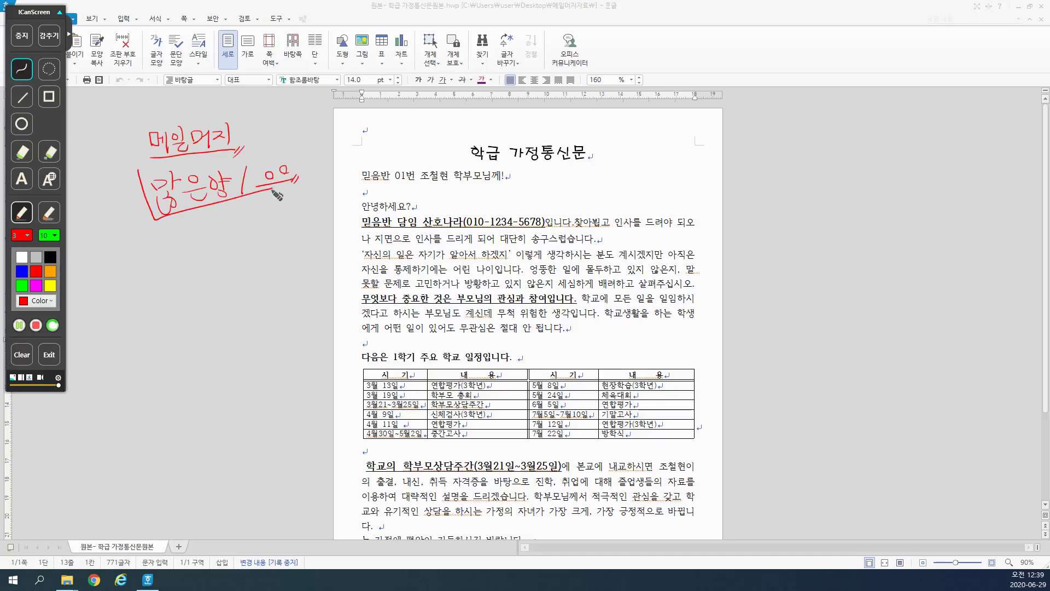
{"action": "mouse_move", "coordinate": [215, 204]}
{"action": "left_mouse_down"}
{"action": "mouse_move", "coordinate": [212, 218]}
{"action": "mouse_move", "coordinate": [222, 212]}
{"action": "left_mouse_up"}
{"action": "mouse_move", "coordinate": [140, 175]}
{"action": "left_mouse_down"}
{"action": "mouse_move", "coordinate": [305, 151]}
{"action": "mouse_move", "coordinate": [303, 180]}
{"action": "left_mouse_up"}
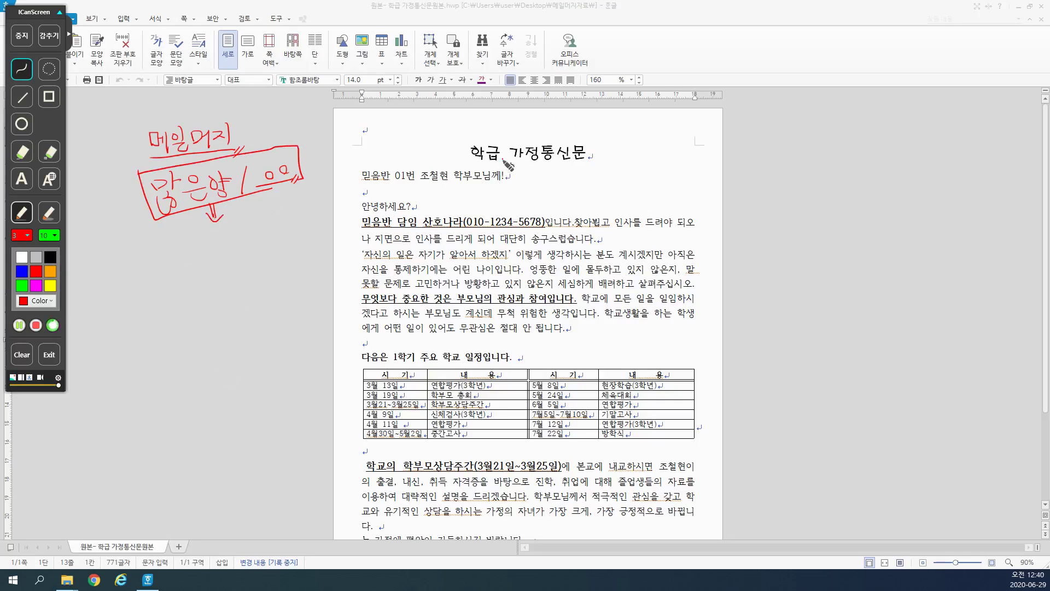
Step: Pen-mark the title word 학급, the greeting's class number, the margins and the student's name
{"action": "mouse_move", "coordinate": [495, 163]}
{"action": "left_mouse_down"}
{"action": "mouse_move", "coordinate": [471, 154]}
{"action": "mouse_move", "coordinate": [561, 162]}
{"action": "left_mouse_up"}
{"action": "mouse_move", "coordinate": [308, 184]}
{"action": "left_mouse_down"}
{"action": "mouse_move", "coordinate": [304, 224]}
{"action": "mouse_move", "coordinate": [314, 216]}
{"action": "left_mouse_up"}
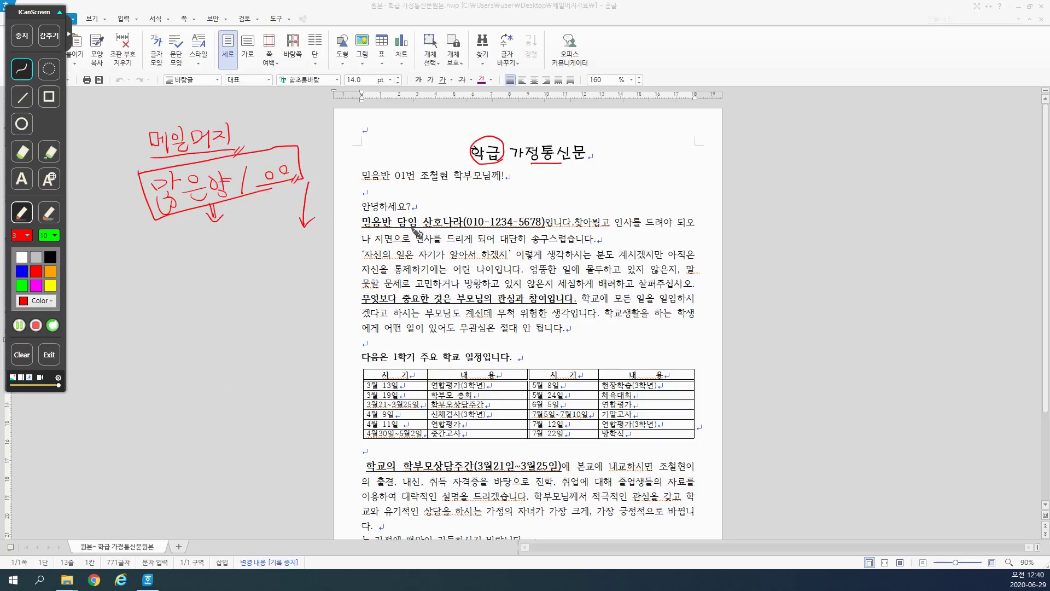
{"action": "mouse_move", "coordinate": [365, 185]}
{"action": "left_mouse_down"}
{"action": "mouse_move", "coordinate": [454, 169]}
{"action": "mouse_move", "coordinate": [433, 186]}
{"action": "mouse_move", "coordinate": [485, 186]}
{"action": "left_mouse_up"}
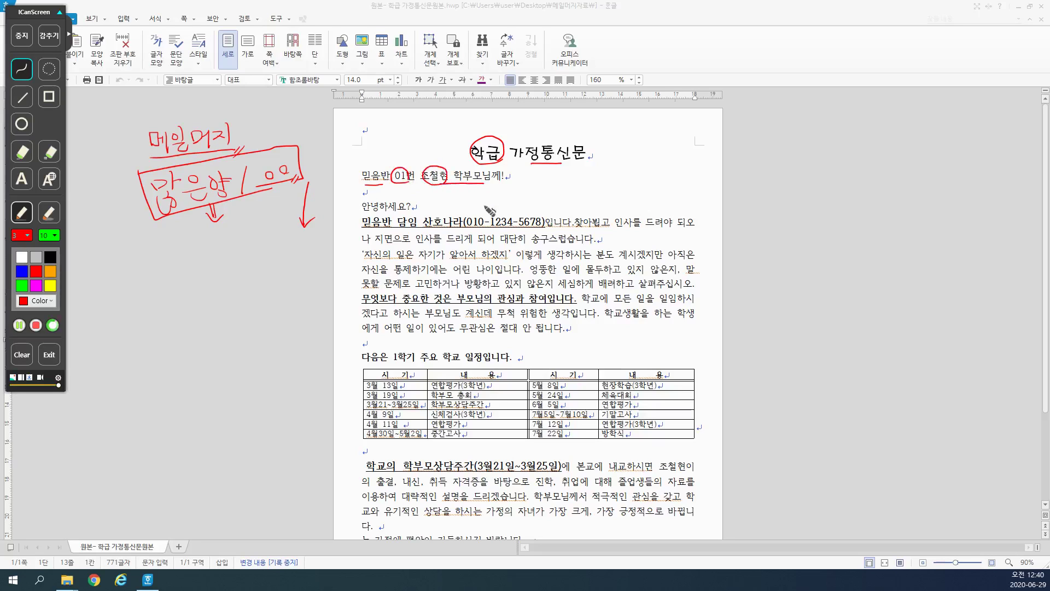
{"action": "left_click_drag", "start_coordinate": [369, 186], "coordinate": [485, 187]}
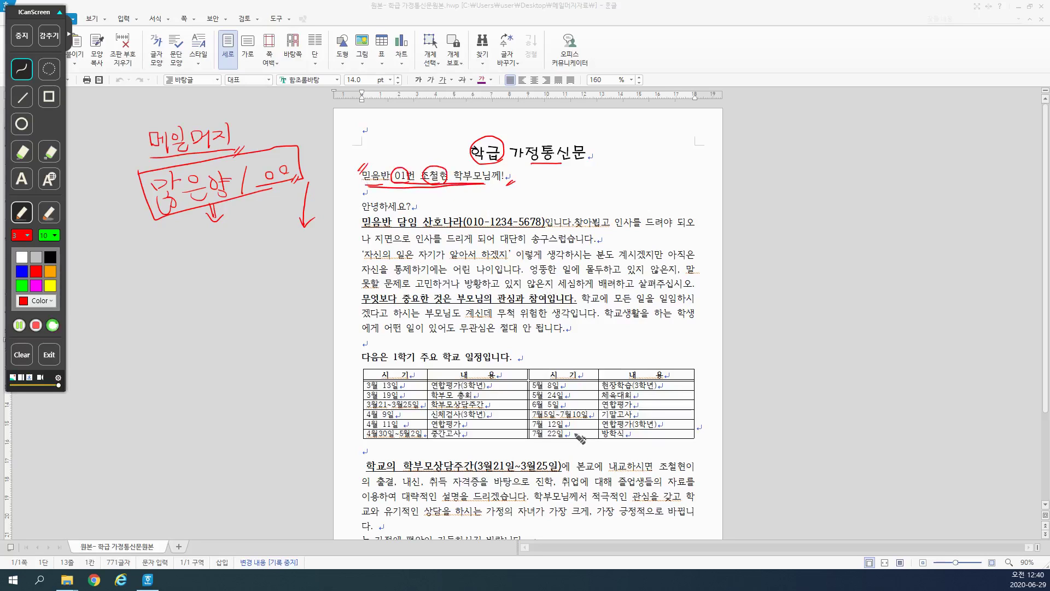
{"action": "left_click_drag", "start_coordinate": [362, 219], "coordinate": [364, 307]}
{"action": "left_click_drag", "start_coordinate": [361, 355], "coordinate": [365, 455]}
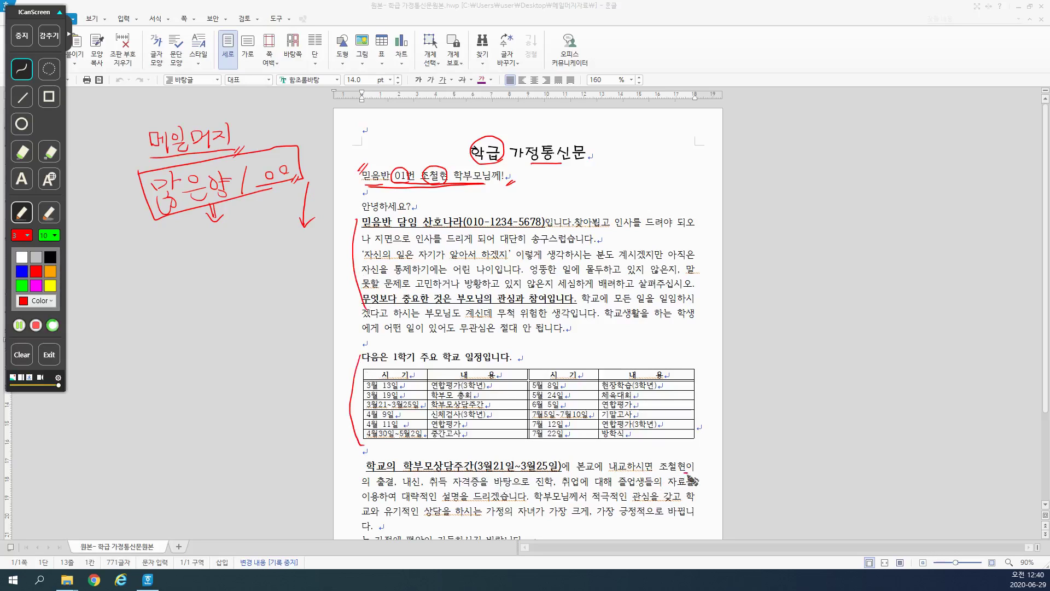
{"action": "mouse_move", "coordinate": [688, 475]}
{"action": "left_mouse_down"}
{"action": "mouse_move", "coordinate": [659, 462]}
{"action": "mouse_move", "coordinate": [690, 456]}
{"action": "mouse_move", "coordinate": [686, 474]}
{"action": "mouse_move", "coordinate": [670, 460]}
{"action": "left_mouse_up"}
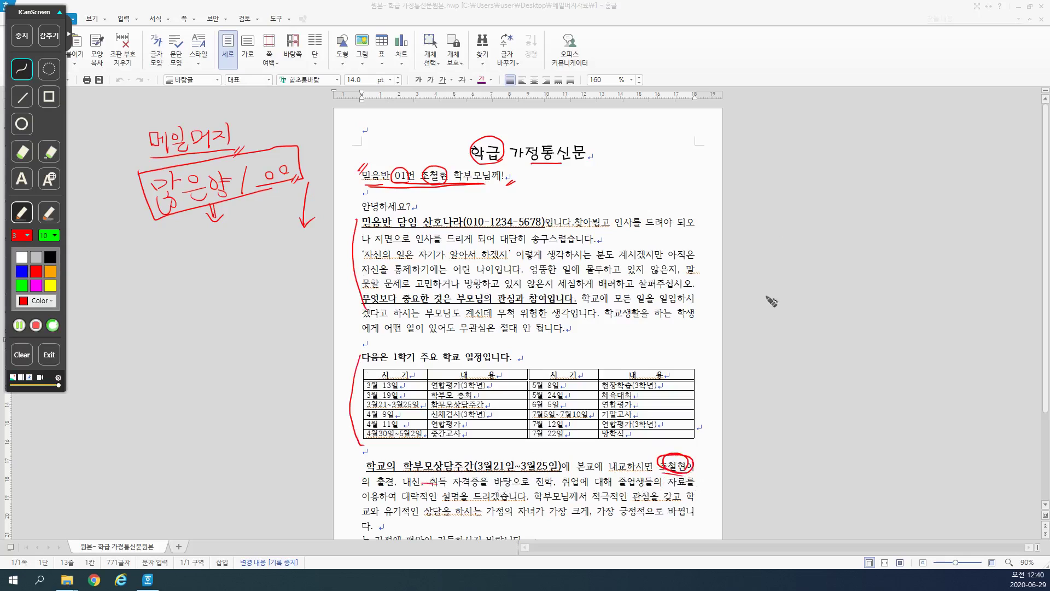
{"action": "mouse_move", "coordinate": [739, 146]}
{"action": "left_mouse_down"}
{"action": "mouse_move", "coordinate": [769, 151]}
{"action": "mouse_move", "coordinate": [787, 174]}
{"action": "left_mouse_up"}
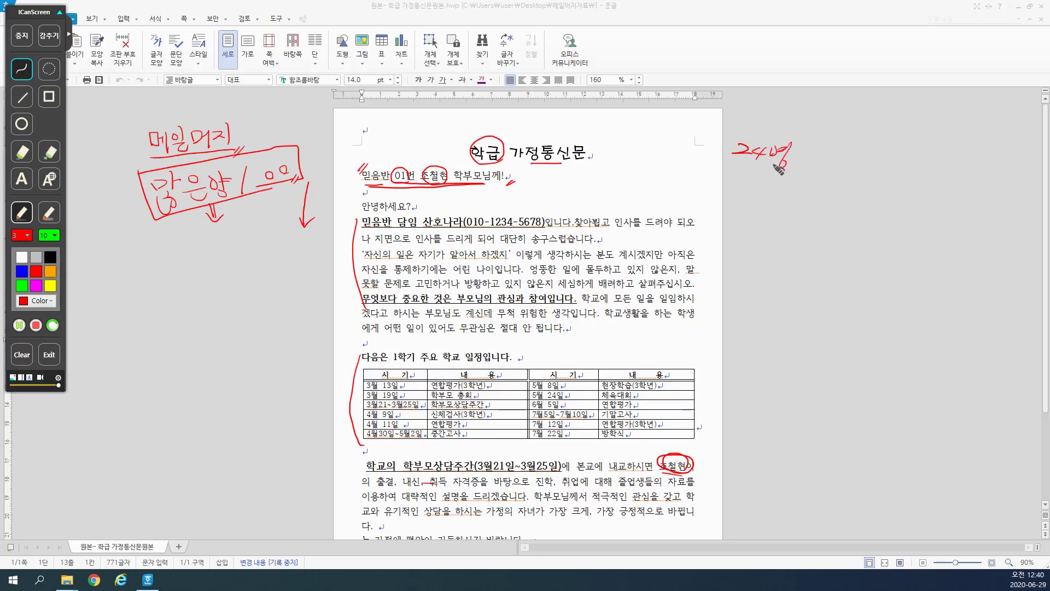
{"action": "mouse_move", "coordinate": [702, 172]}
{"action": "left_mouse_down"}
{"action": "mouse_move", "coordinate": [687, 300]}
{"action": "mouse_move", "coordinate": [699, 298]}
{"action": "left_mouse_up"}
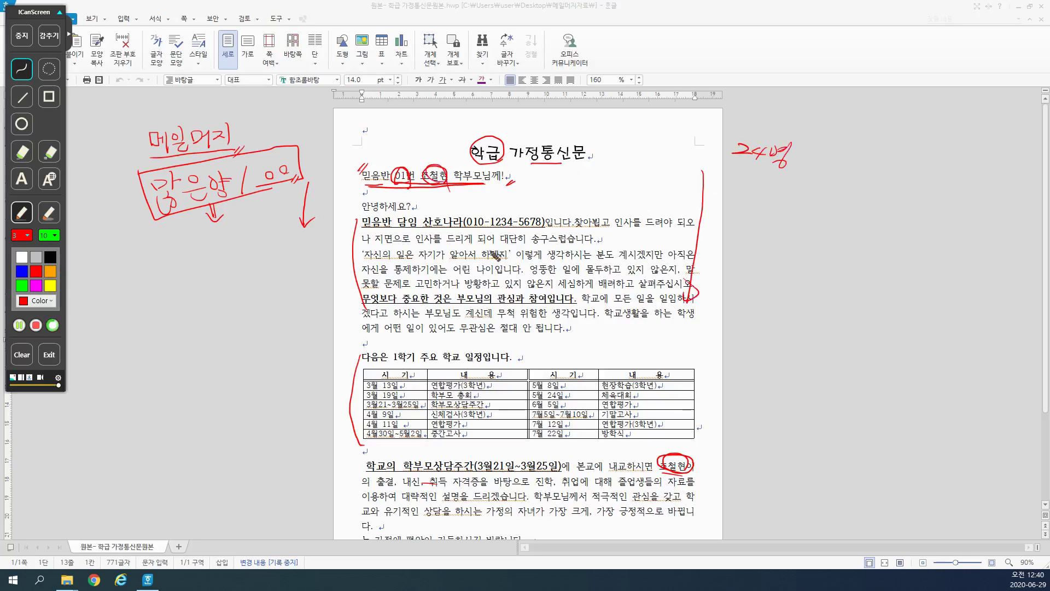
{"action": "left_click_drag", "start_coordinate": [670, 480], "coordinate": [676, 469]}
{"action": "left_click_drag", "start_coordinate": [361, 217], "coordinate": [354, 281]}
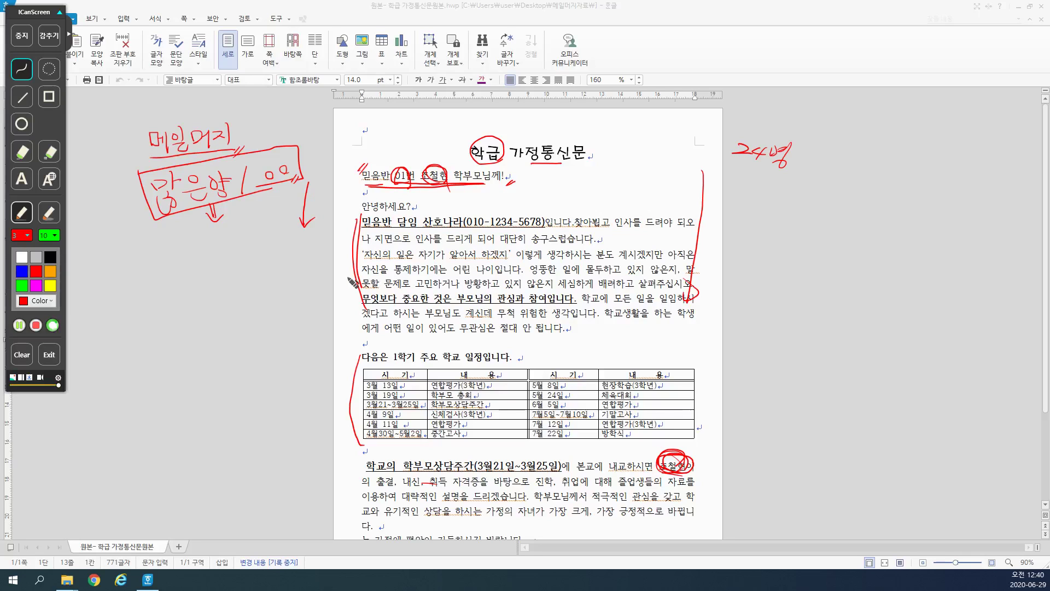
Step: Erase the pen notes, circle 01 in the greeting, then put away the drawing tools
{"action": "left_click", "coordinate": [34, 326]}
{"action": "left_click", "coordinate": [22, 354]}
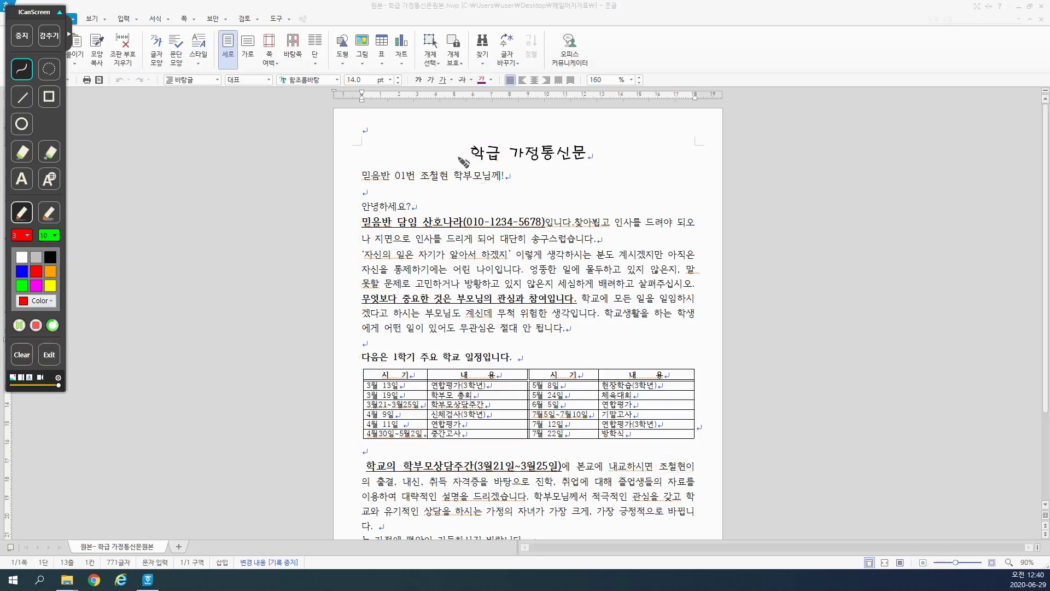
{"action": "left_click_drag", "start_coordinate": [324, 157], "coordinate": [326, 511]}
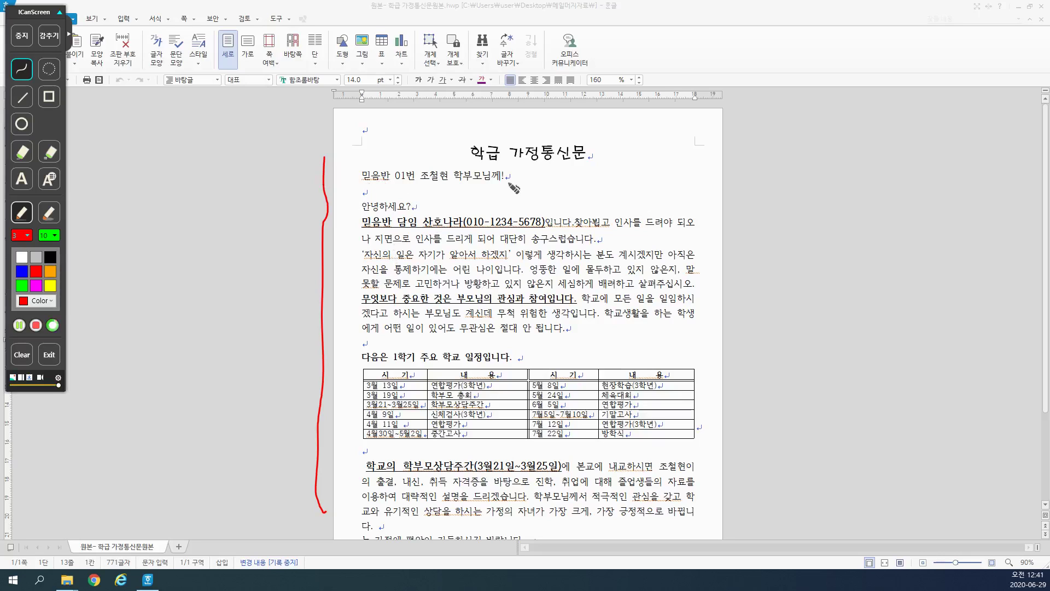
{"action": "mouse_move", "coordinate": [409, 176]}
{"action": "left_mouse_down"}
{"action": "mouse_move", "coordinate": [397, 172]}
{"action": "mouse_move", "coordinate": [408, 184]}
{"action": "mouse_move", "coordinate": [429, 174]}
{"action": "left_mouse_up"}
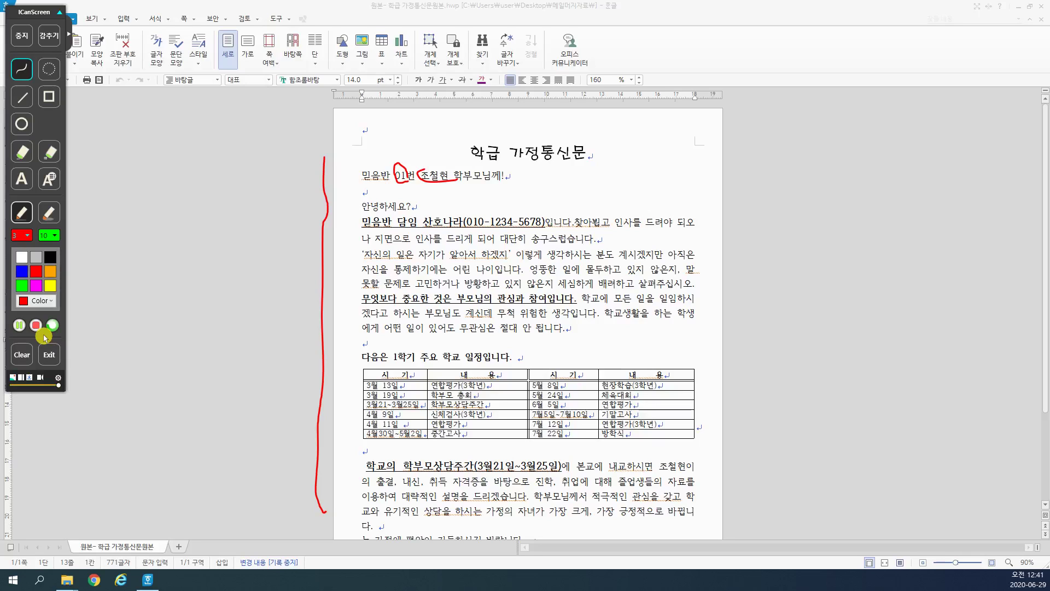
{"action": "left_click", "coordinate": [49, 355]}
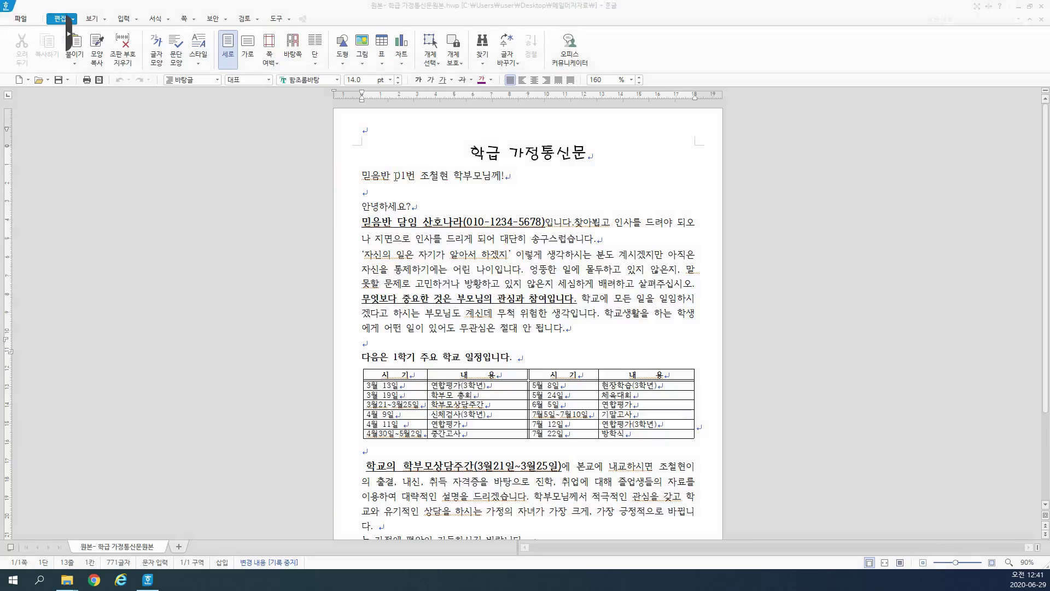
Step: Select the class number 01 in the greeting and try the 메일 머지 표시 달기 dialog
{"action": "left_click_drag", "start_coordinate": [396, 175], "coordinate": [406, 176]}
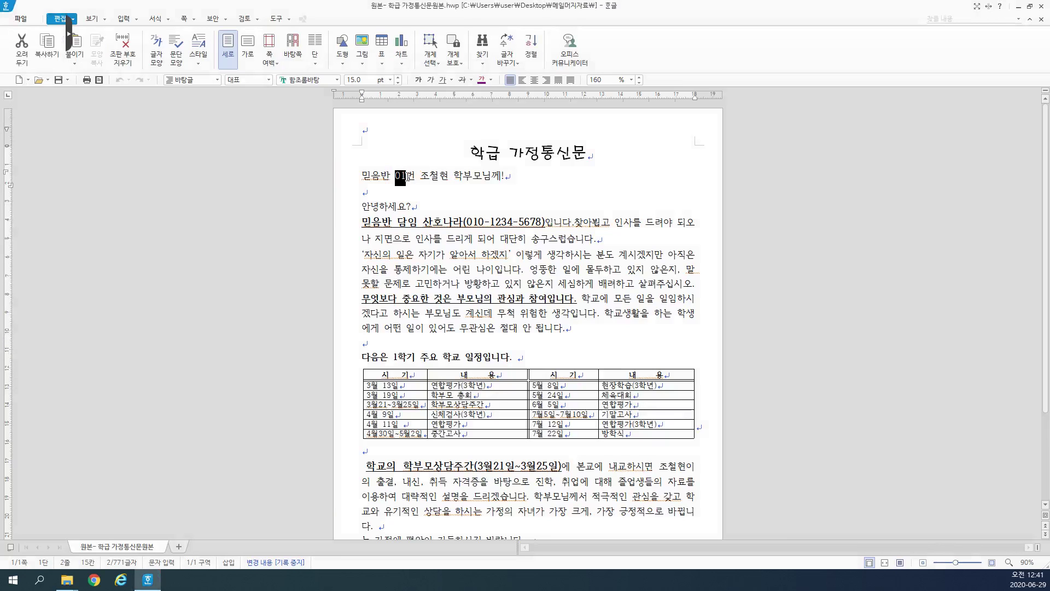
{"action": "left_click", "coordinate": [283, 22]}
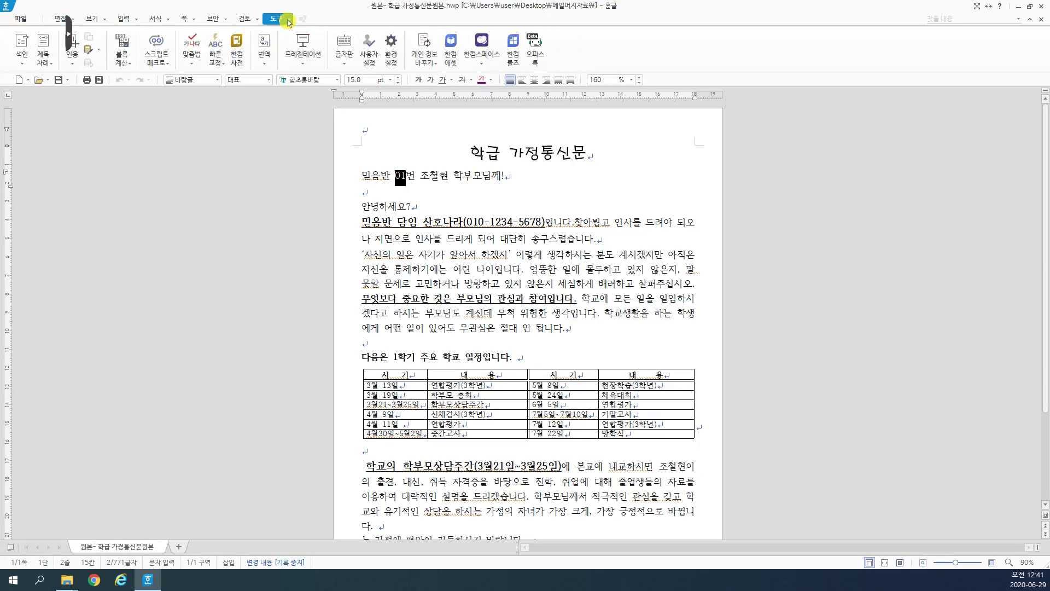
{"action": "left_click", "coordinate": [288, 21]}
{"action": "mouse_move", "coordinate": [223, 158]}
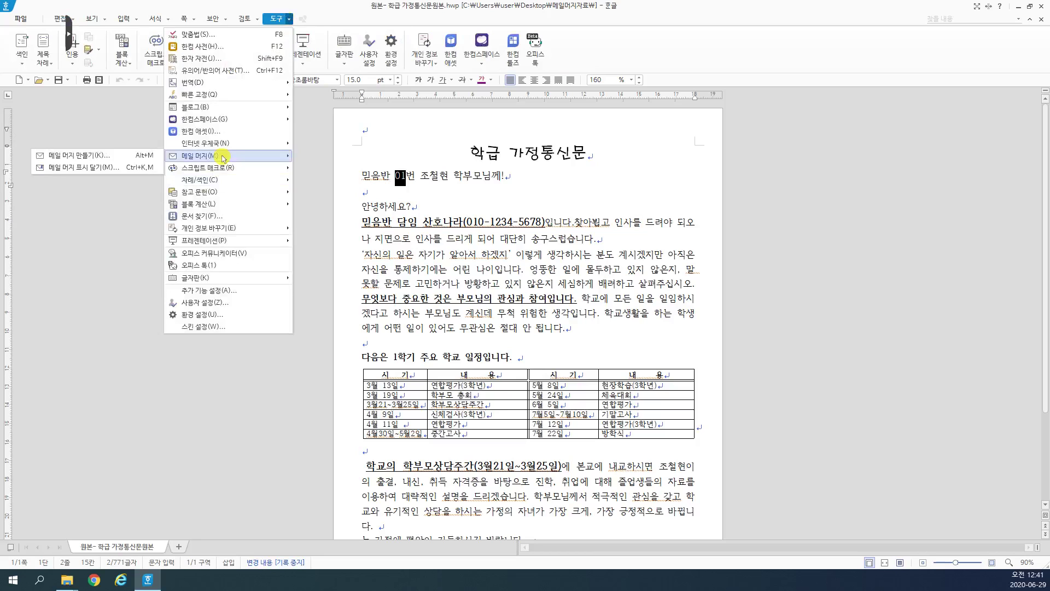
{"action": "left_click", "coordinate": [127, 172]}
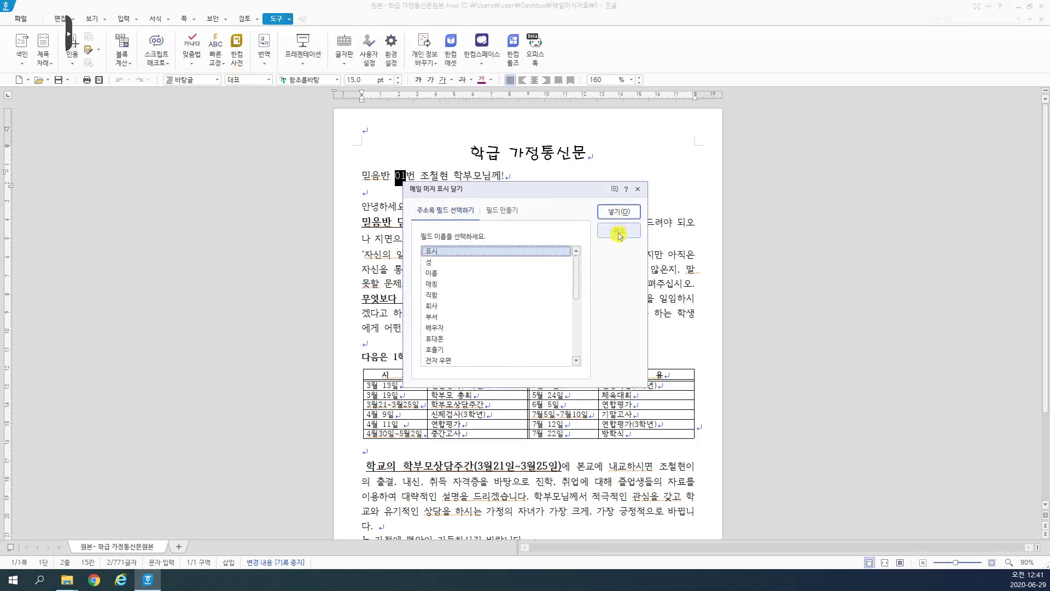
{"action": "left_click", "coordinate": [615, 232]}
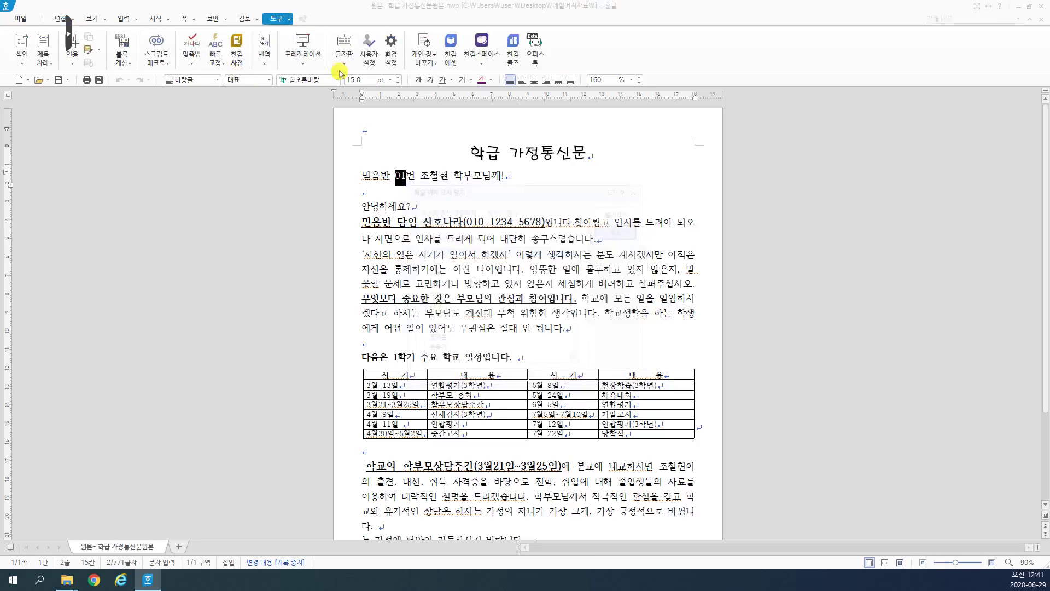
Step: Insert mail-merge field {{1}} in place of 01, then select the student's name
{"action": "left_click", "coordinate": [289, 20]}
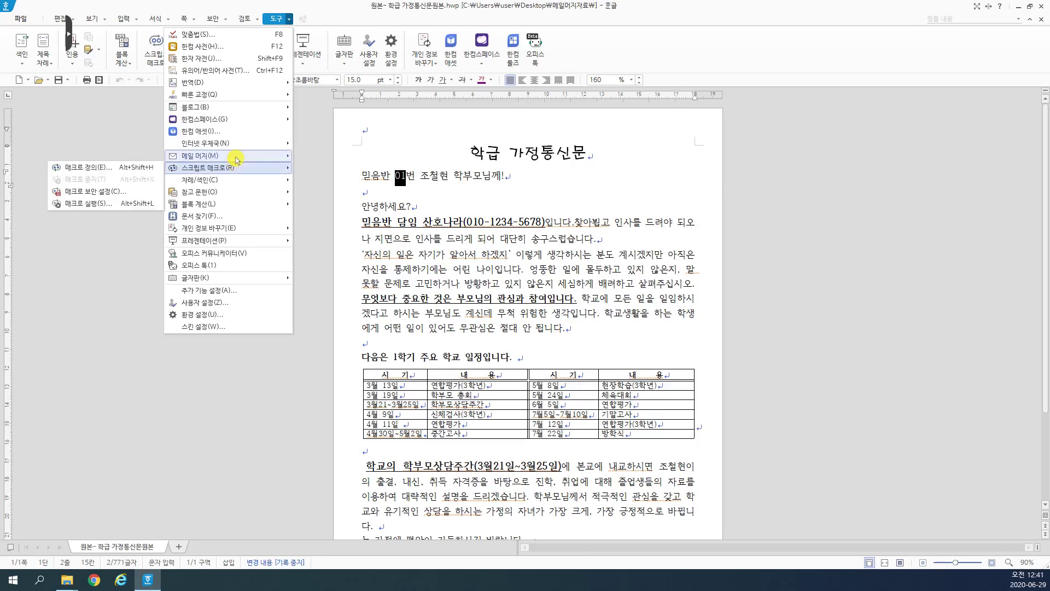
{"action": "mouse_move", "coordinate": [237, 158]}
{"action": "left_click", "coordinate": [128, 168]}
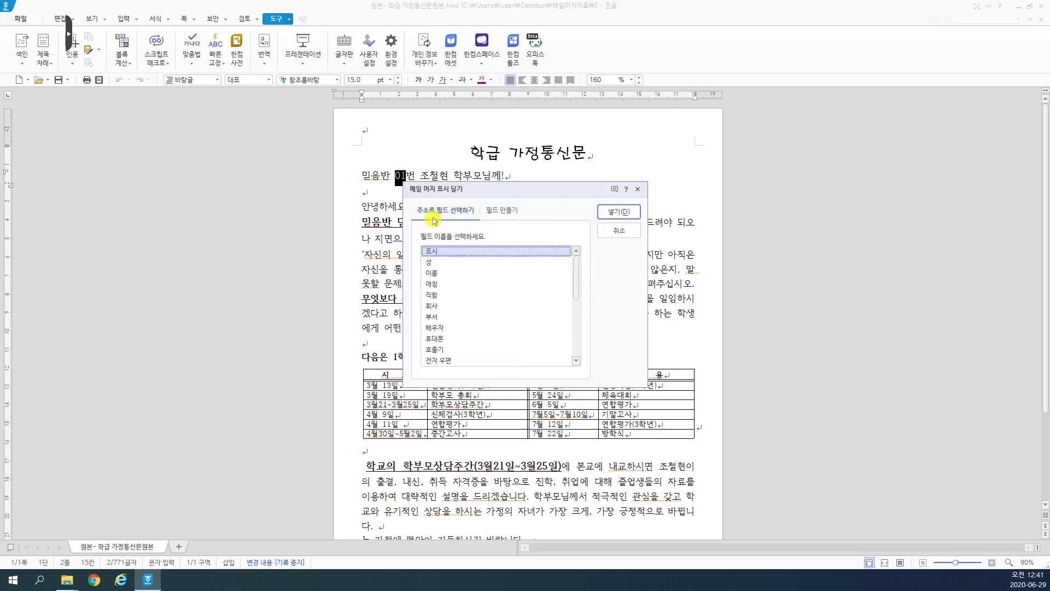
{"action": "left_click", "coordinate": [507, 211]}
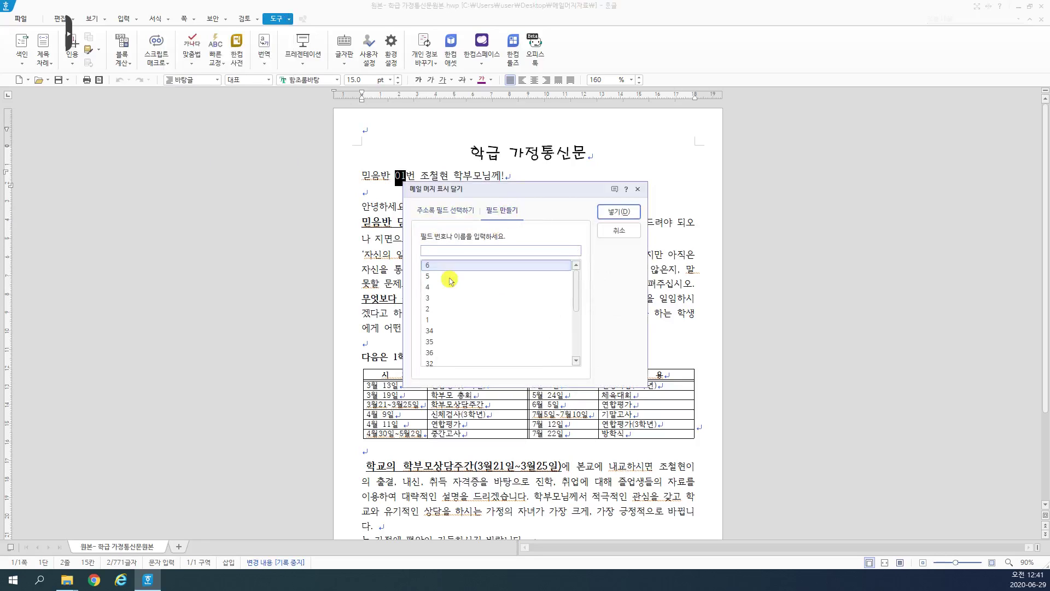
{"action": "type", "text": "1"}
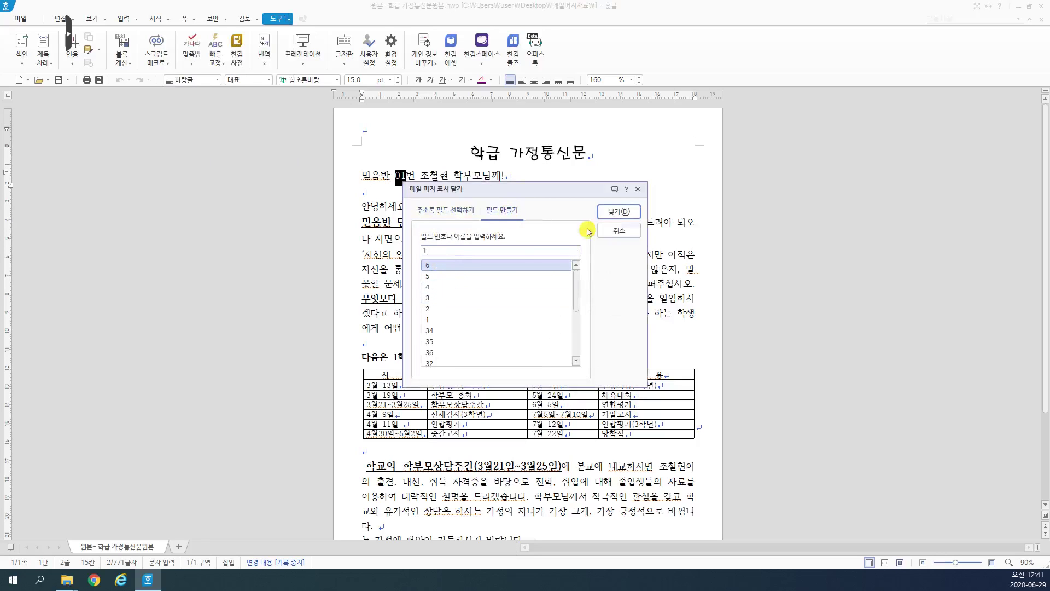
{"action": "left_click", "coordinate": [620, 212]}
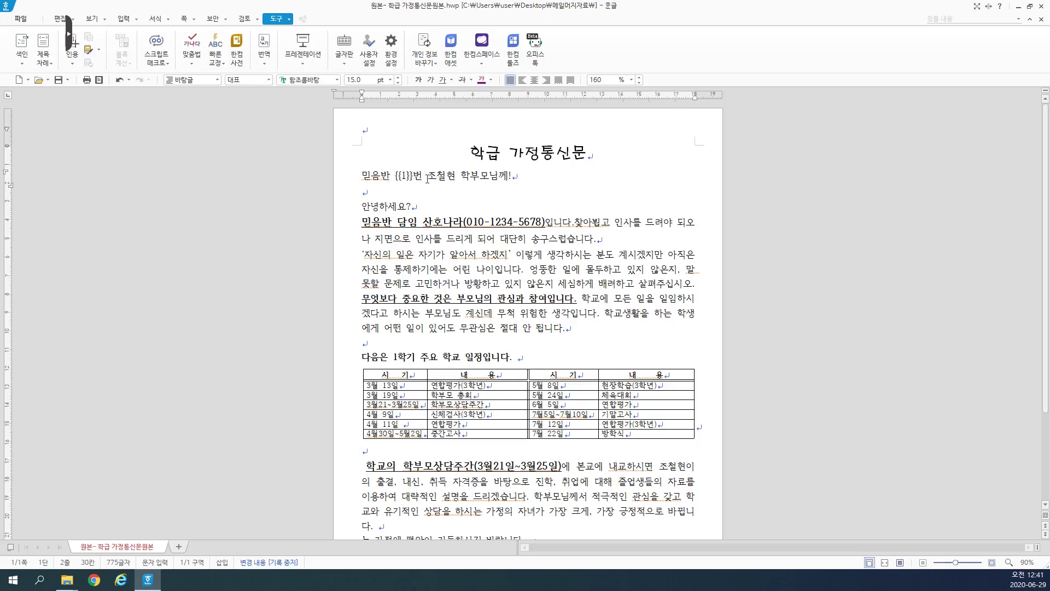
{"action": "left_click_drag", "start_coordinate": [427, 178], "coordinate": [458, 178]}
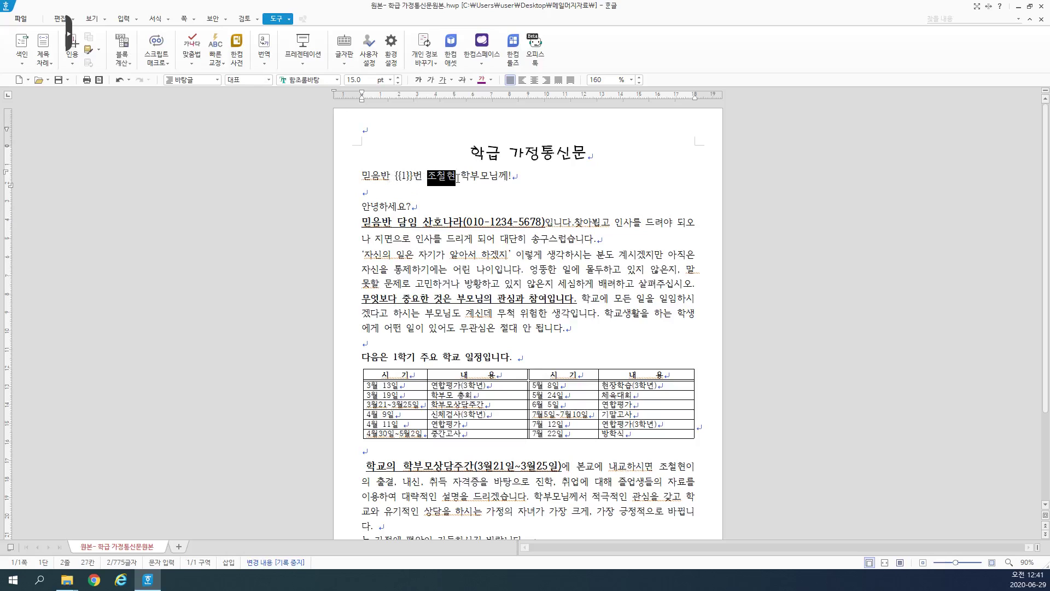
Step: Replace the student's name in the greeting line with mail-merge field {{2}}
{"action": "left_click", "coordinate": [289, 19]}
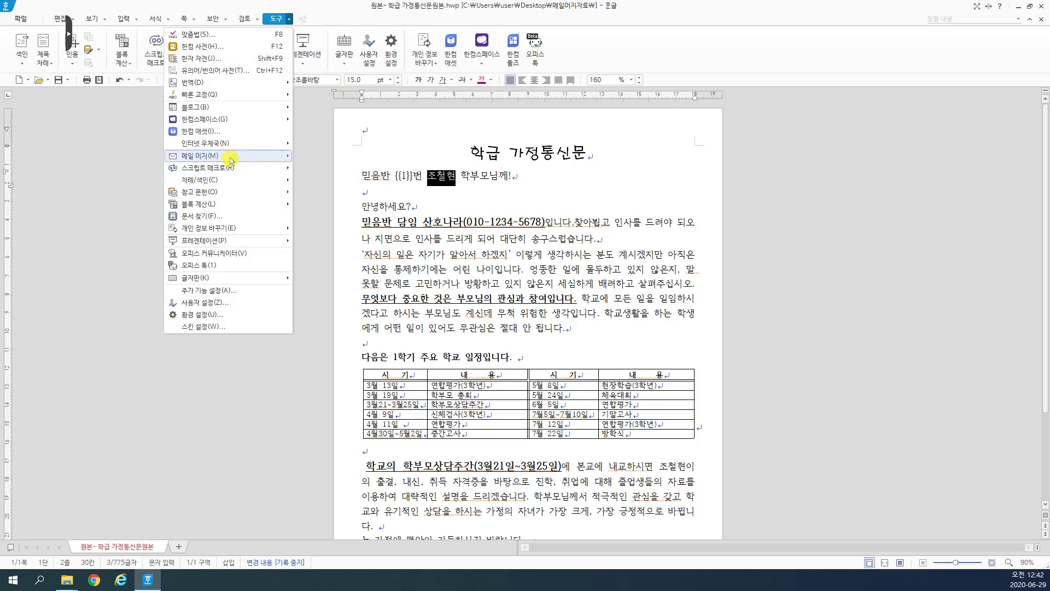
{"action": "left_click", "coordinate": [82, 155]}
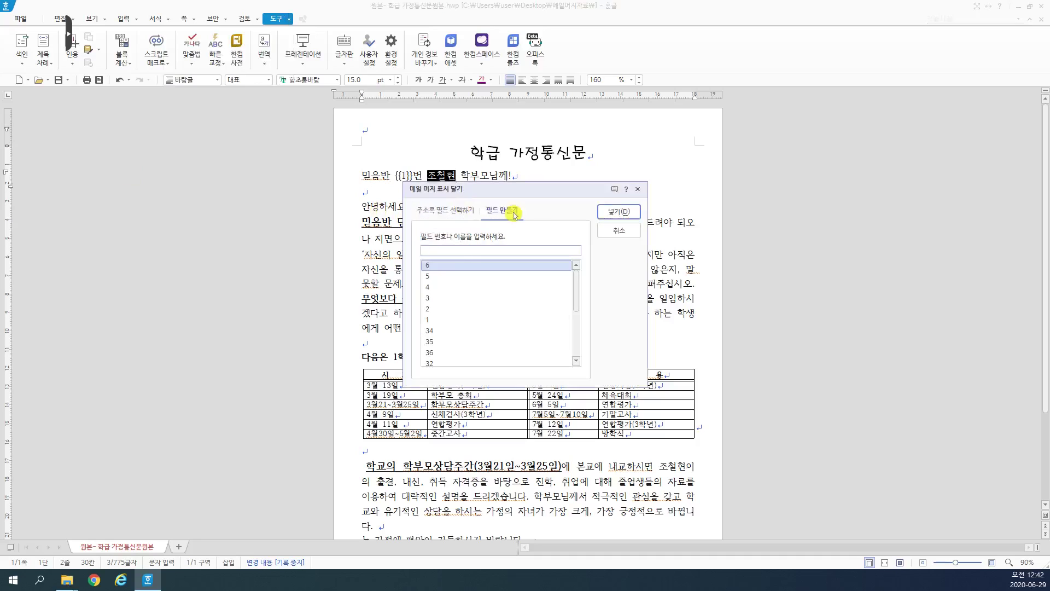
{"action": "type", "text": "2"}
{"action": "left_click", "coordinate": [511, 212]}
{"action": "left_click", "coordinate": [618, 211]}
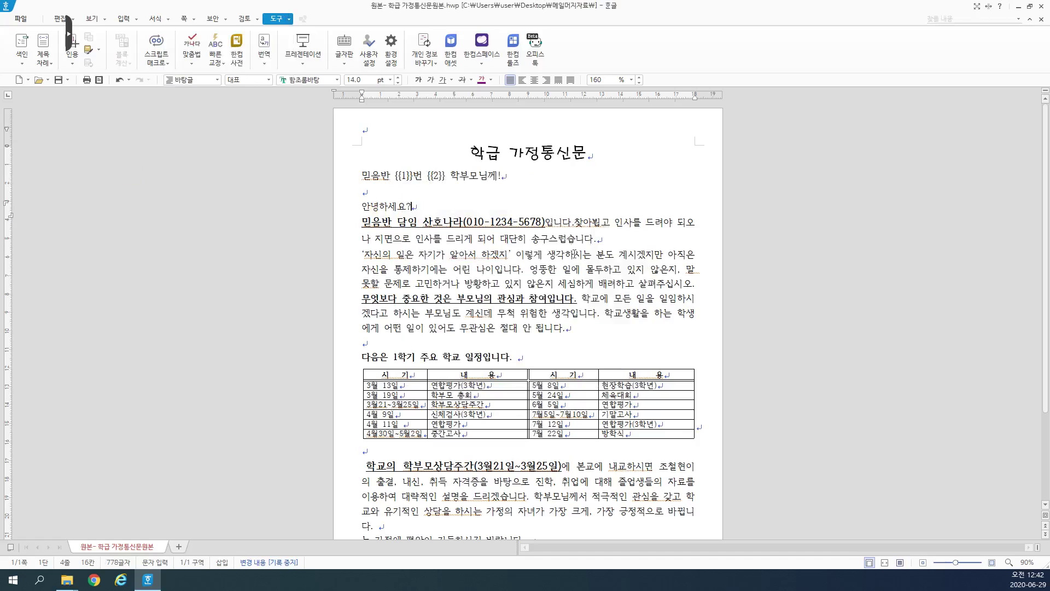
{"action": "scroll", "coordinate": [572, 264], "scroll_direction": "down", "scroll_amount": 3}
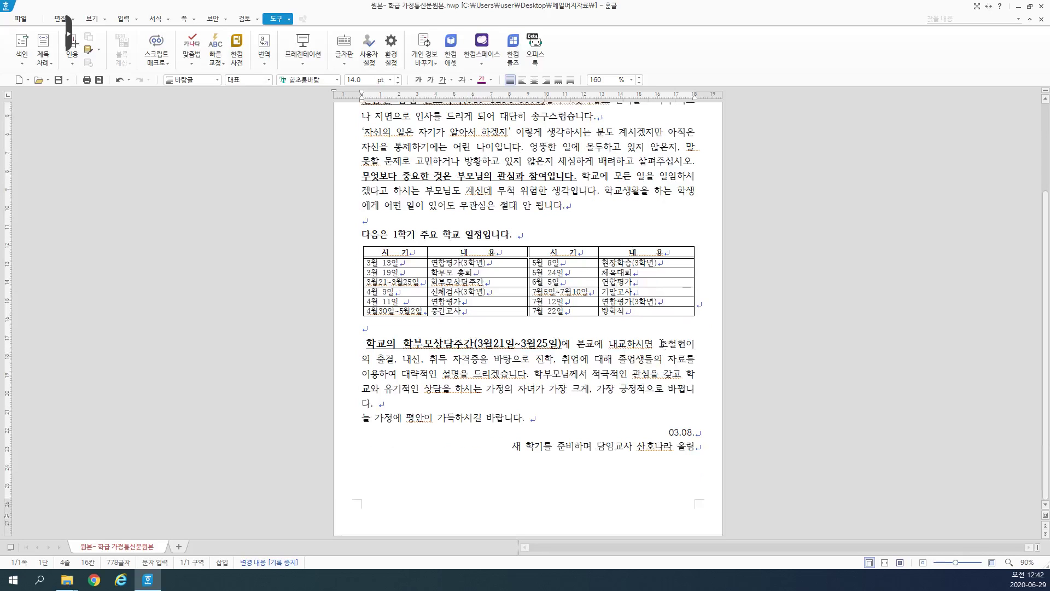
Step: Replace the student's name in the last paragraph with field {{2}} as well
{"action": "left_click_drag", "start_coordinate": [661, 343], "coordinate": [685, 345]}
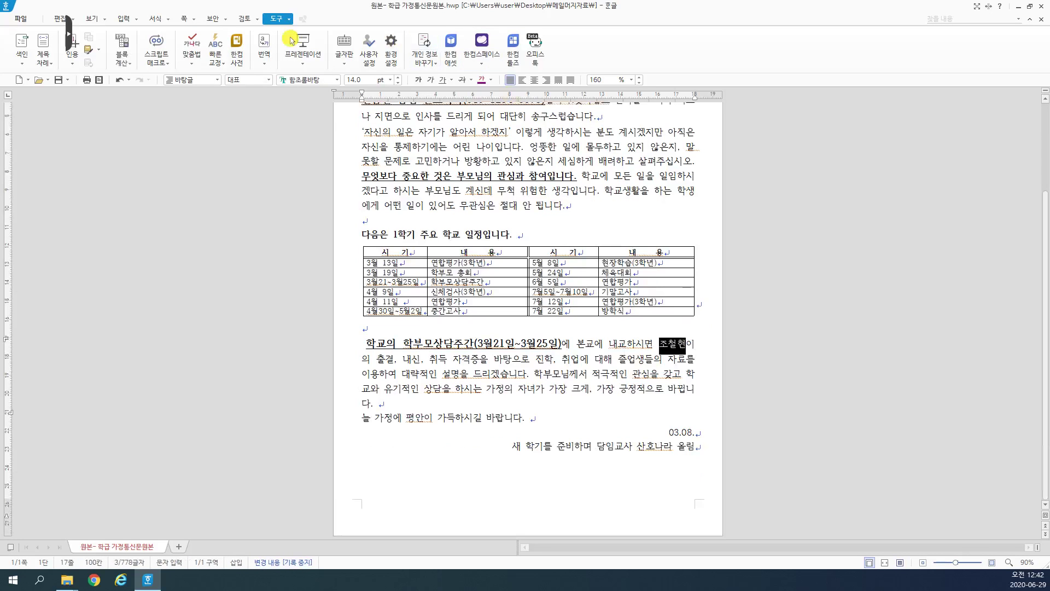
{"action": "left_click", "coordinate": [289, 19]}
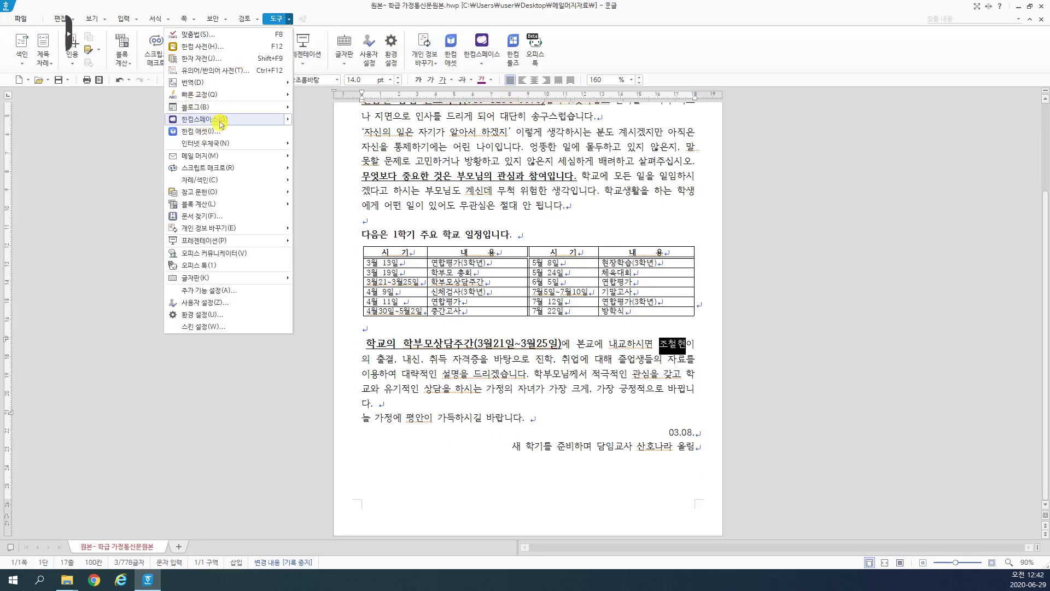
{"action": "mouse_move", "coordinate": [227, 157]}
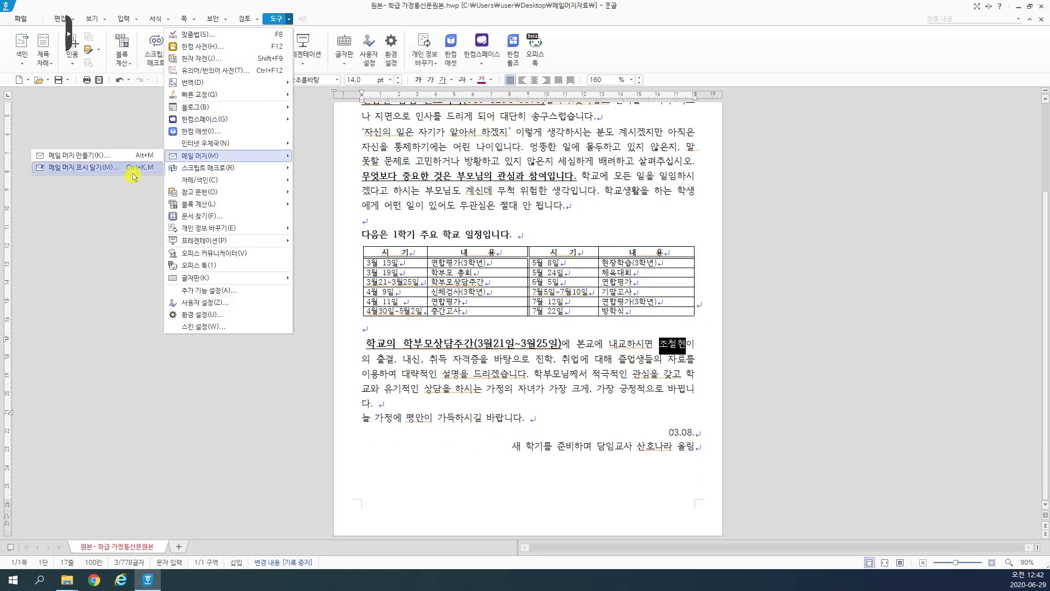
{"action": "left_click", "coordinate": [133, 177]}
{"action": "type", "text": "2"}
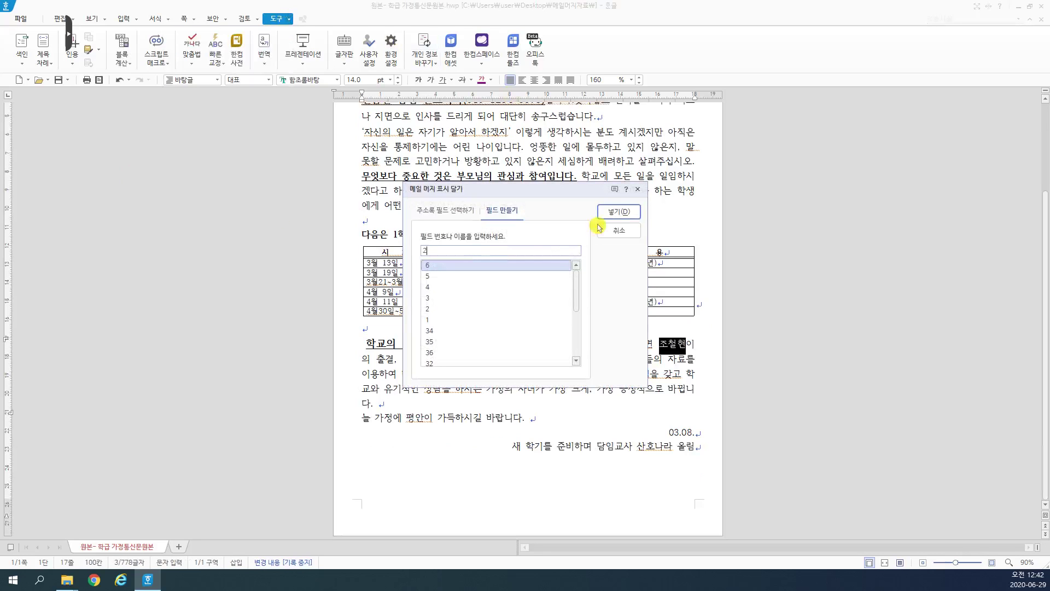
{"action": "left_click", "coordinate": [618, 211]}
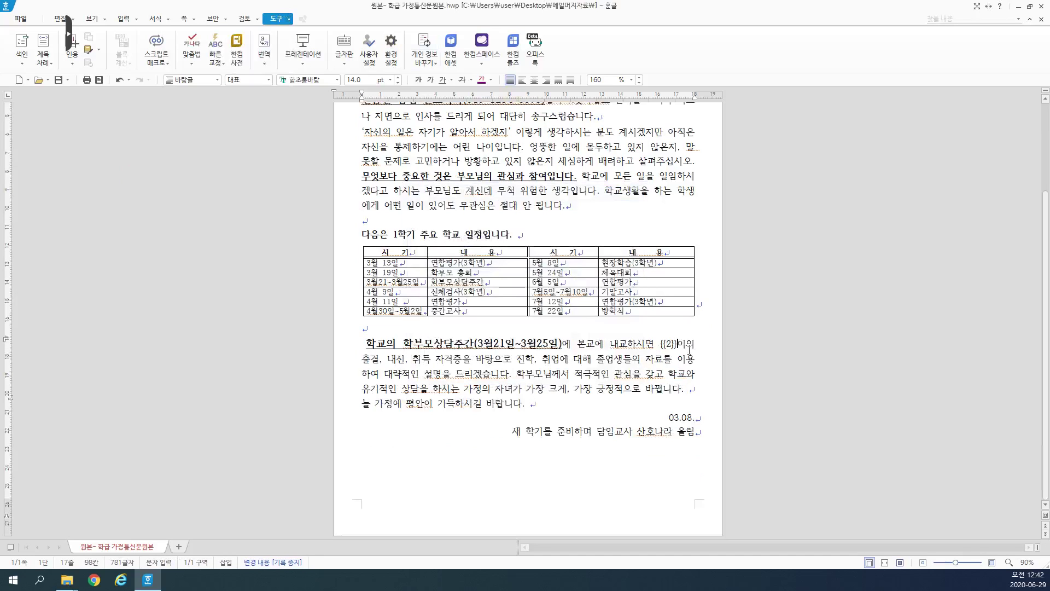
{"action": "scroll", "coordinate": [532, 237], "scroll_direction": "up", "scroll_amount": 1}
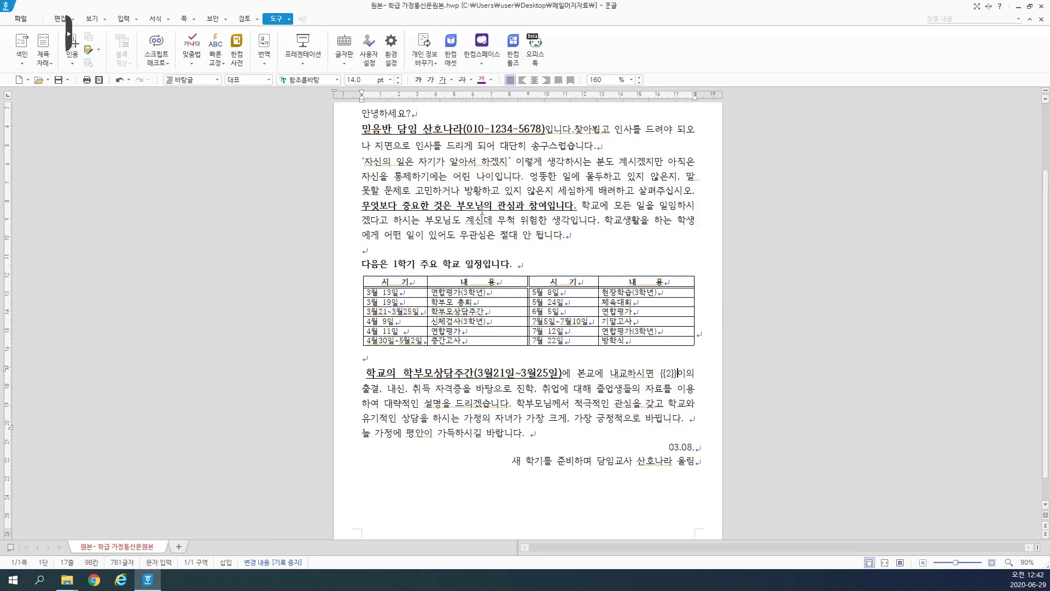
{"action": "scroll", "coordinate": [481, 210], "scroll_direction": "up", "scroll_amount": 3}
Step: Make the whole greeting line 믿음반 {{1}}번 {{2}} 학부모님께! bold at 23 pt
{"action": "left_click", "coordinate": [416, 176]}
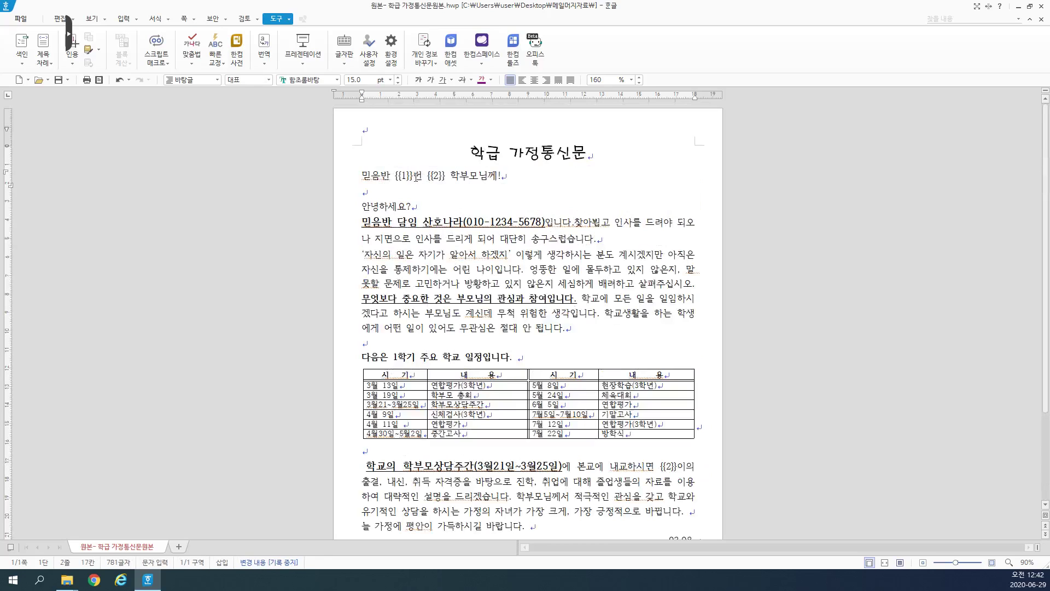
{"action": "left_click", "coordinate": [404, 199]}
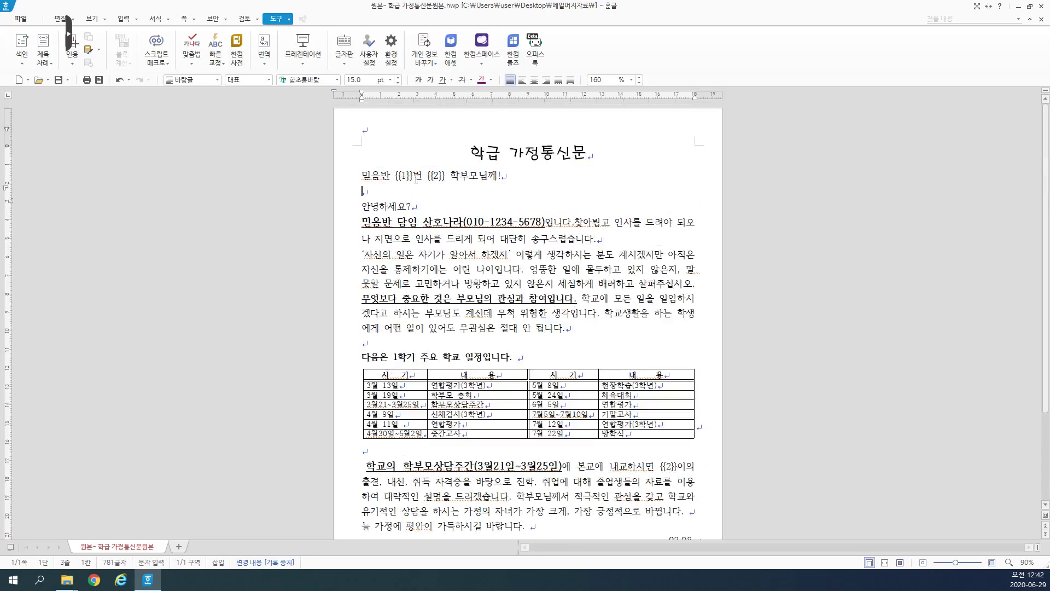
{"action": "left_click_drag", "start_coordinate": [360, 176], "coordinate": [500, 176]}
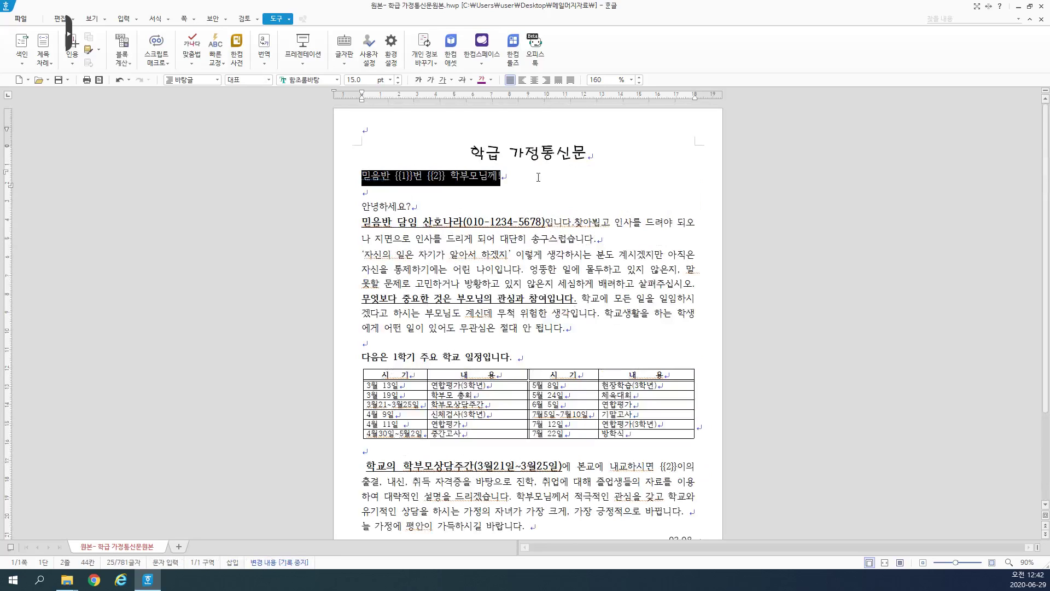
{"action": "left_click", "coordinate": [418, 81]}
{"action": "left_click", "coordinate": [398, 77]}
{"action": "left_click", "coordinate": [399, 77]}
{"action": "left_click", "coordinate": [398, 79]}
{"action": "left_click", "coordinate": [398, 78]}
{"action": "left_click", "coordinate": [398, 79]}
{"action": "left_click", "coordinate": [398, 79]}
{"action": "left_click", "coordinate": [398, 78]}
{"action": "left_click", "coordinate": [398, 79]}
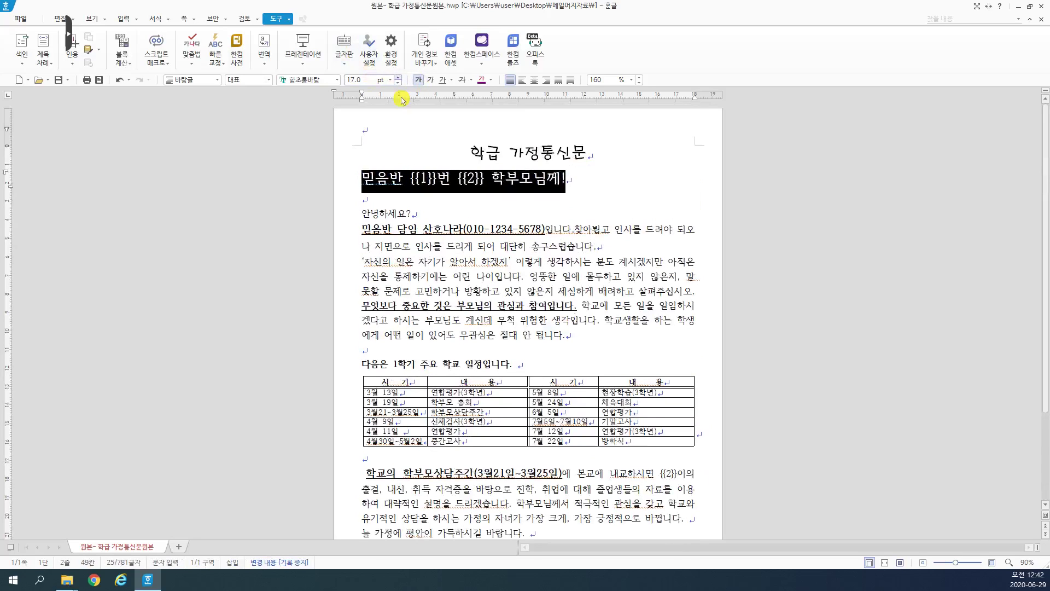
{"action": "left_click", "coordinate": [435, 187]}
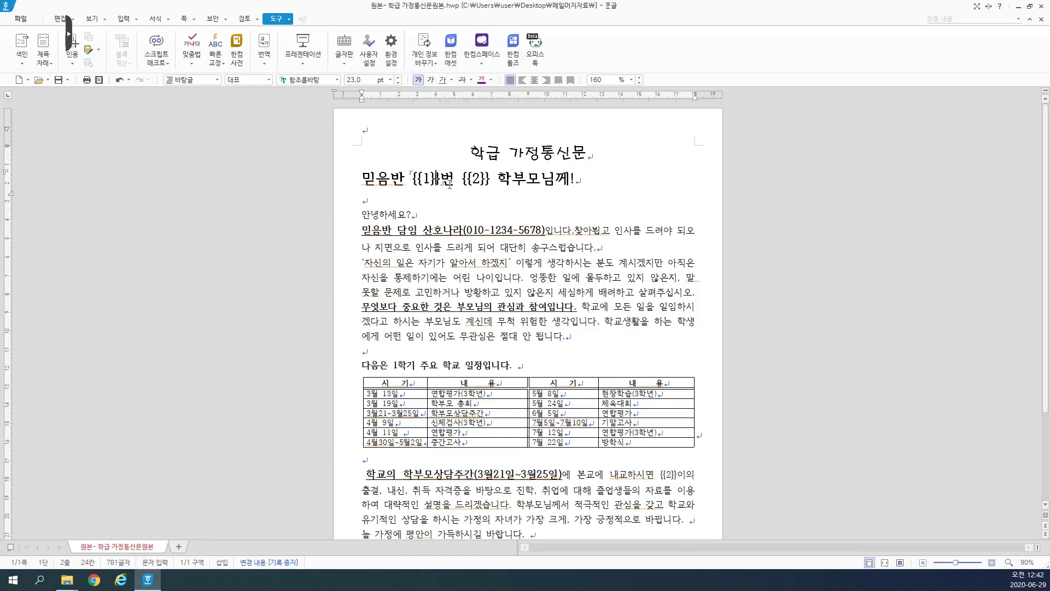
Step: Colour the {{2}} field blue and the {{1}} field red
{"action": "left_click_drag", "start_coordinate": [461, 179], "coordinate": [490, 179]}
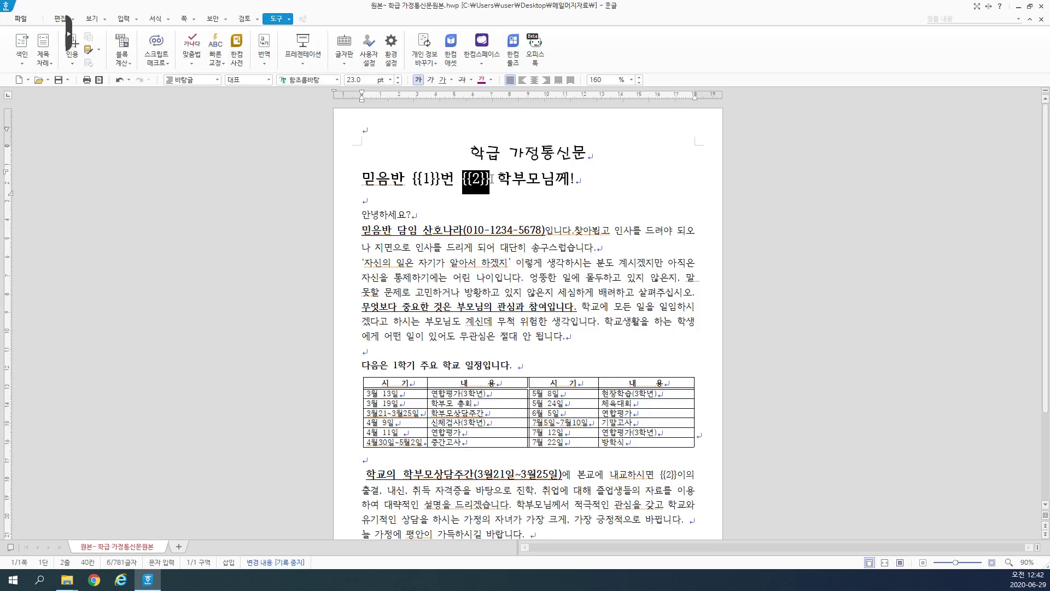
{"action": "left_click", "coordinate": [490, 80]}
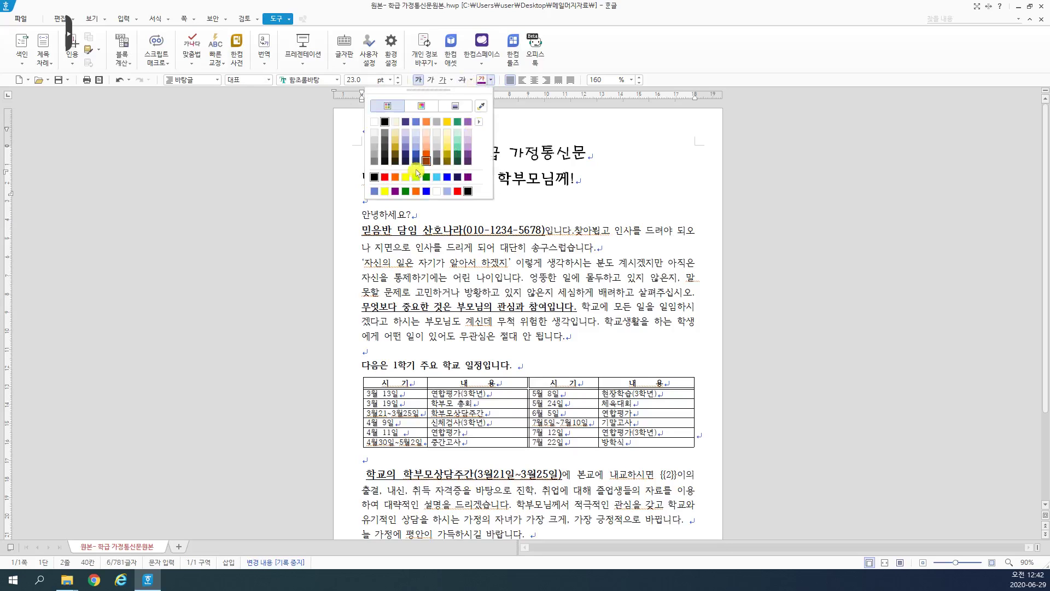
{"action": "left_click", "coordinate": [426, 191]}
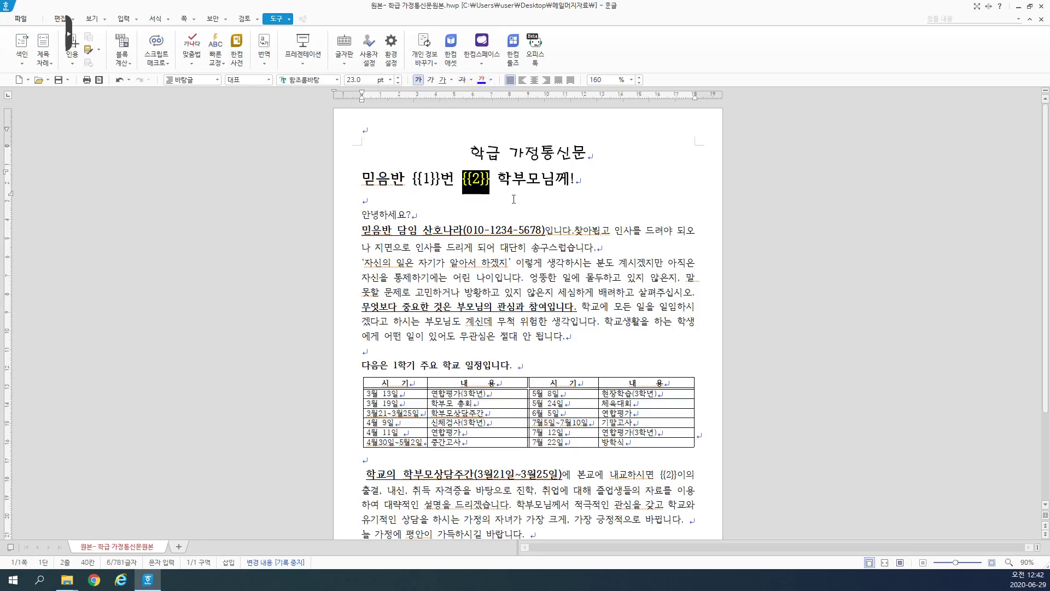
{"action": "double_click", "coordinate": [426, 179]}
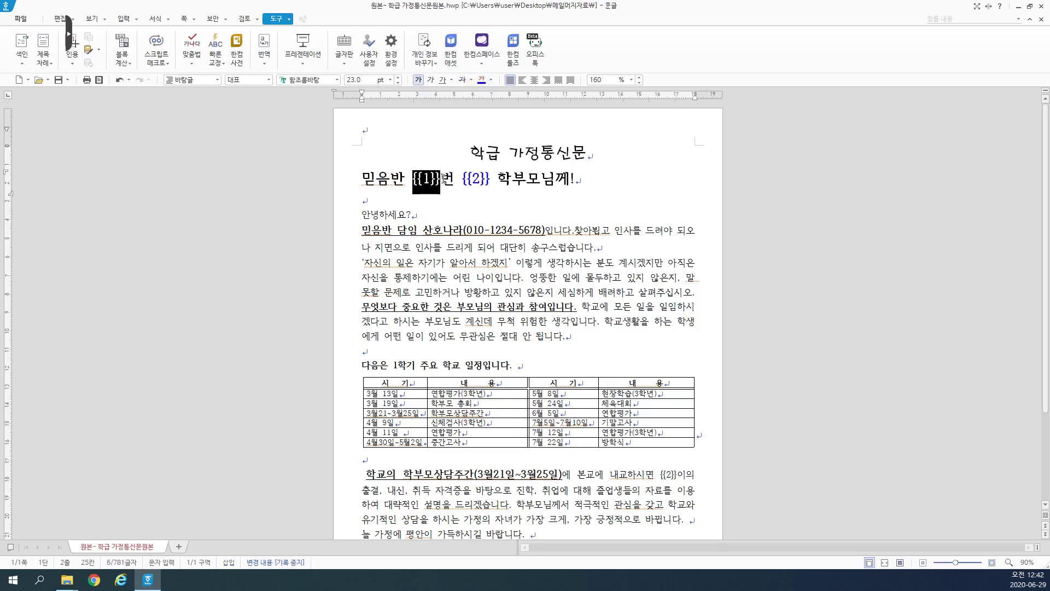
{"action": "left_click", "coordinate": [491, 79]}
{"action": "left_click", "coordinate": [459, 191]}
{"action": "left_click", "coordinate": [440, 196]}
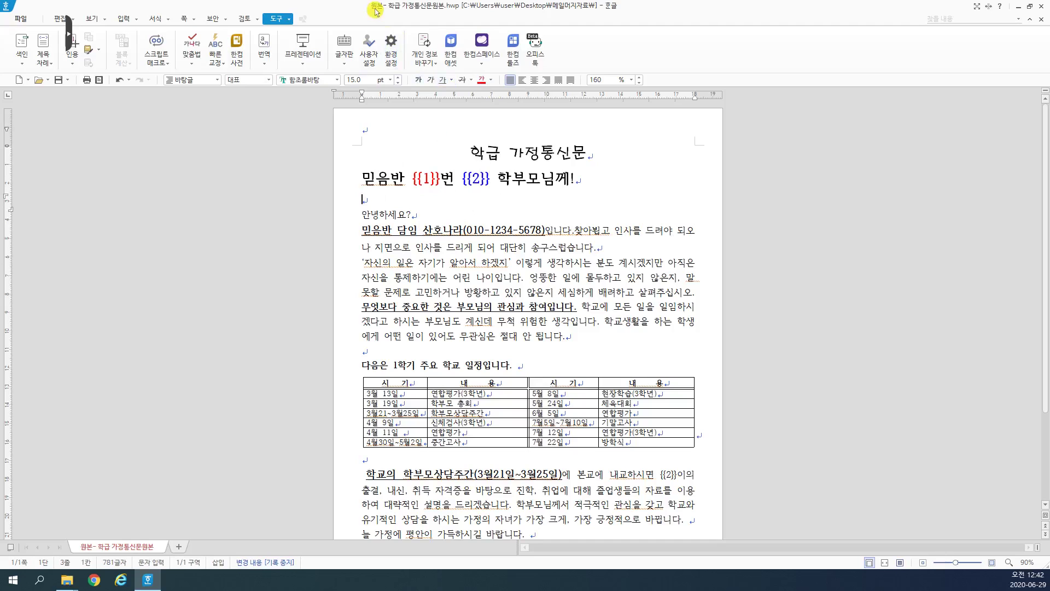
{"action": "scroll", "coordinate": [499, 251], "scroll_direction": "down", "scroll_amount": 3}
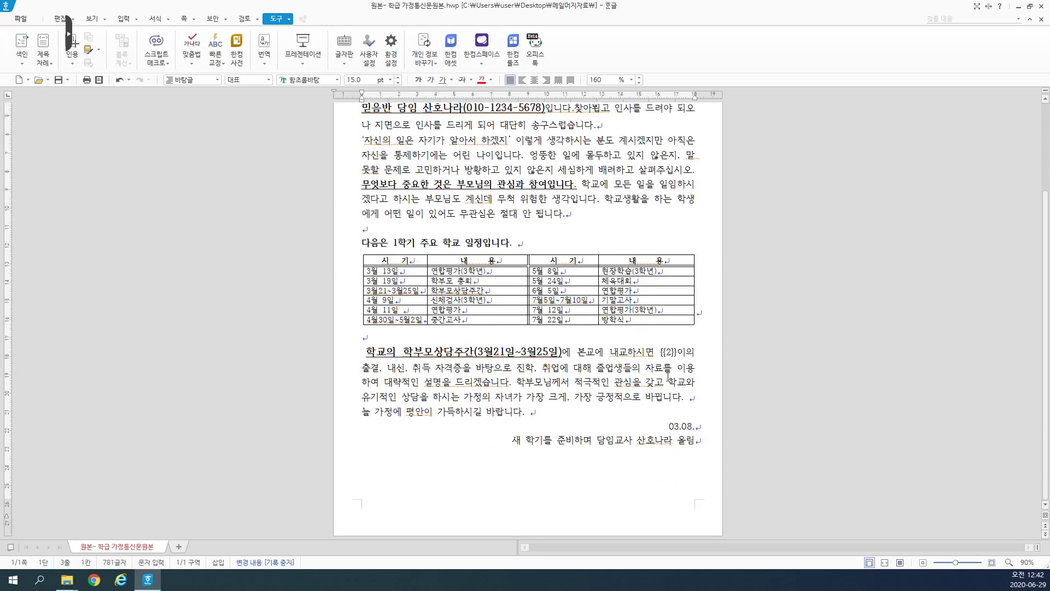
{"action": "left_click", "coordinate": [668, 351]}
{"action": "scroll", "coordinate": [448, 200], "scroll_direction": "up", "scroll_amount": 3}
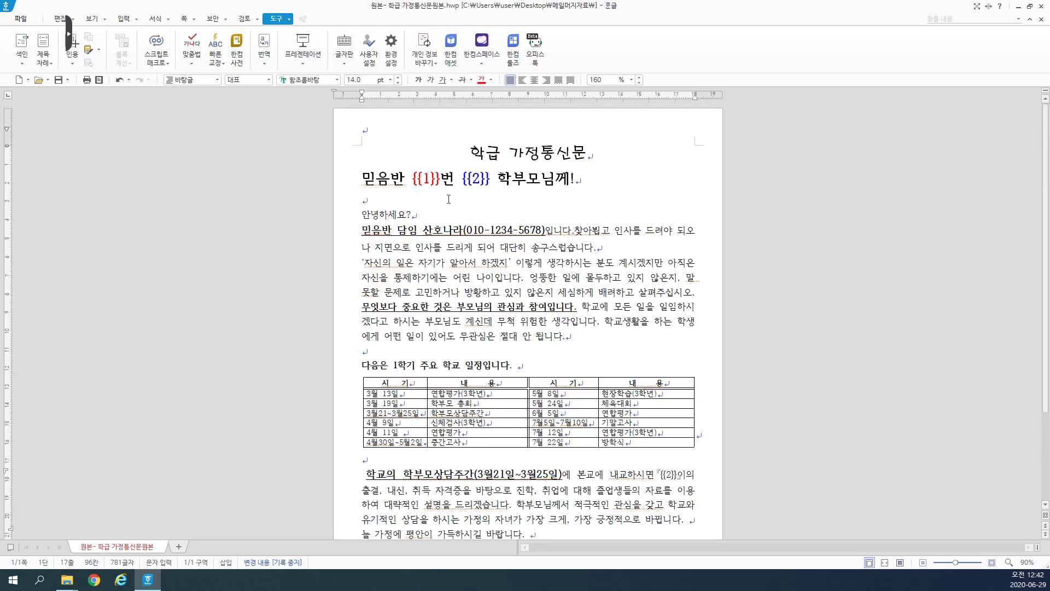
Step: Minimize the newsletter window to get to the 원본- 주소록 address-list document
{"action": "left_click", "coordinate": [1018, 6]}
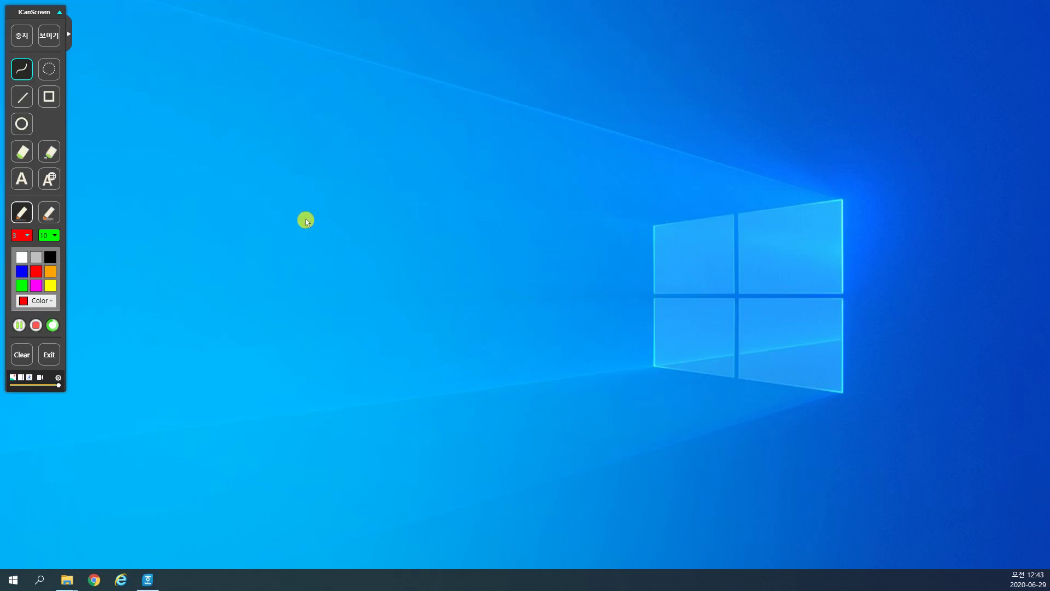
{"action": "left_click", "coordinate": [157, 584]}
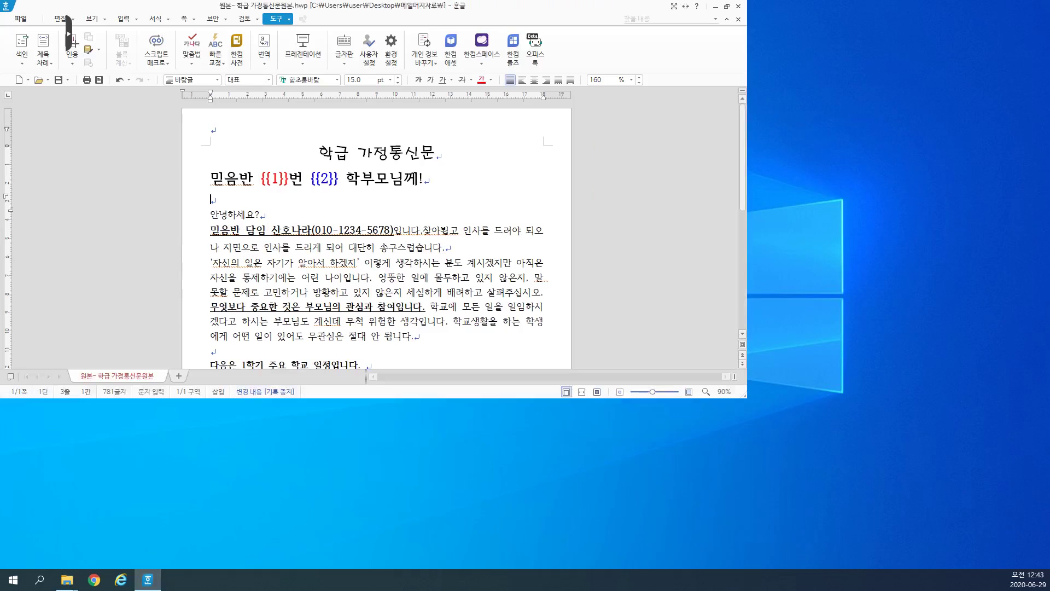
{"action": "left_click", "coordinate": [715, 6]}
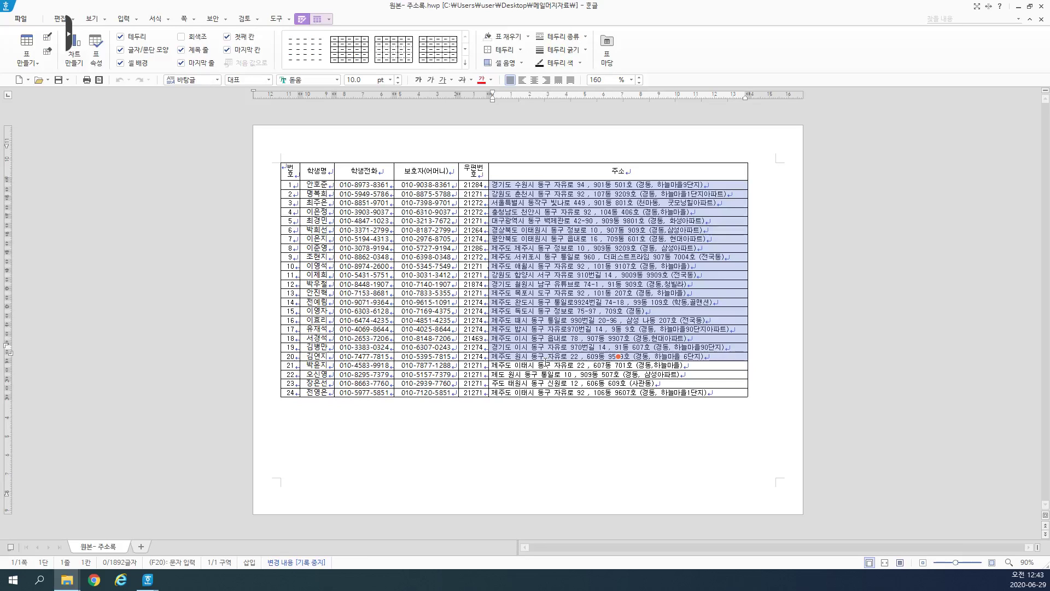
Step: Delete the phone-through-address columns, keeping only the 번호 and 학생명 columns
{"action": "left_click_drag", "start_coordinate": [616, 347], "coordinate": [617, 365]}
{"action": "left_click", "coordinate": [393, 189]}
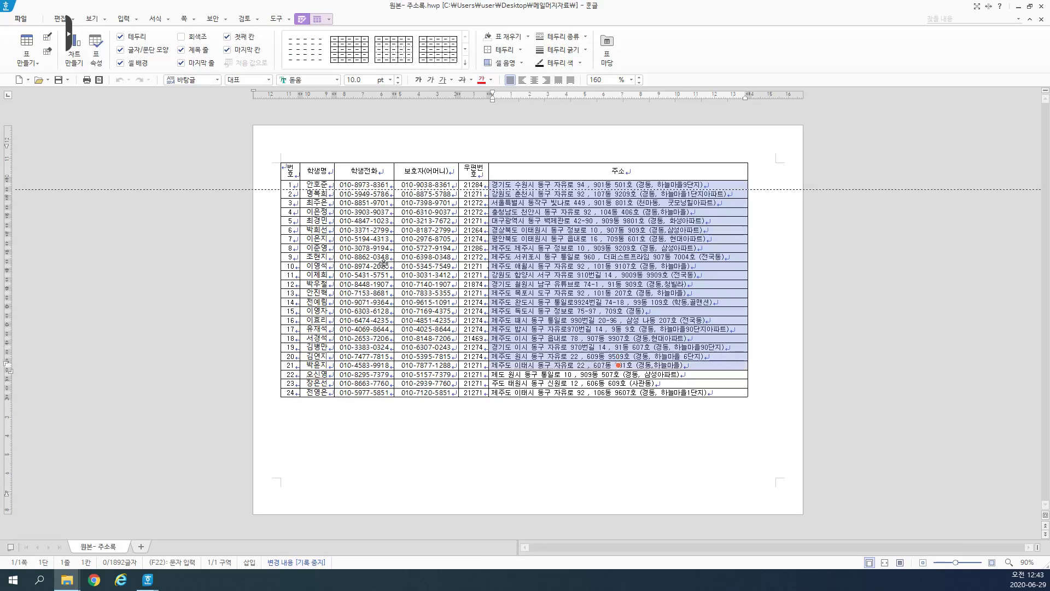
{"action": "left_click", "coordinate": [361, 169]}
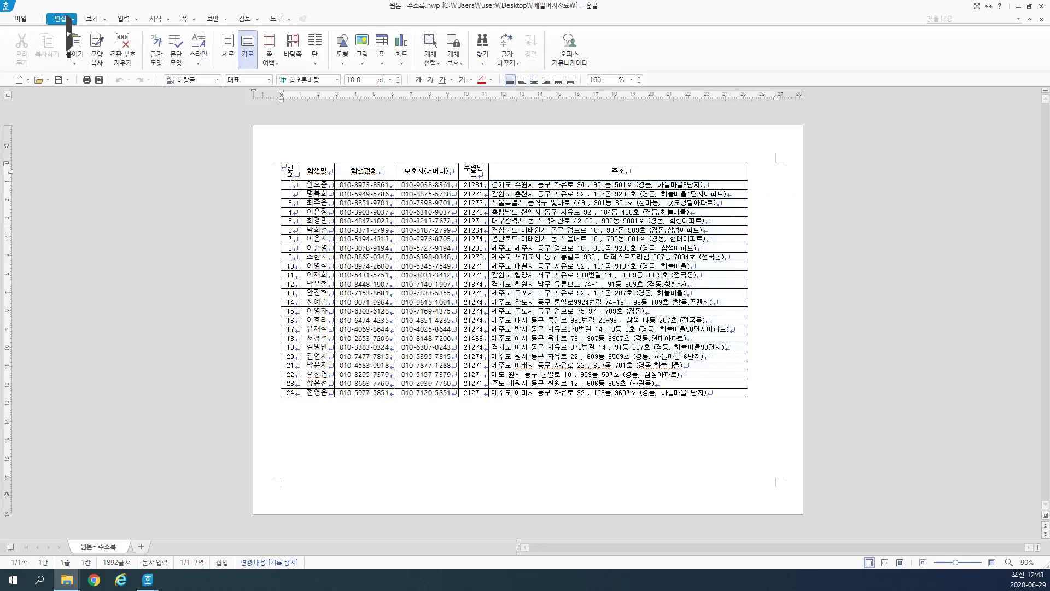
{"action": "left_click_drag", "start_coordinate": [289, 175], "coordinate": [291, 356]}
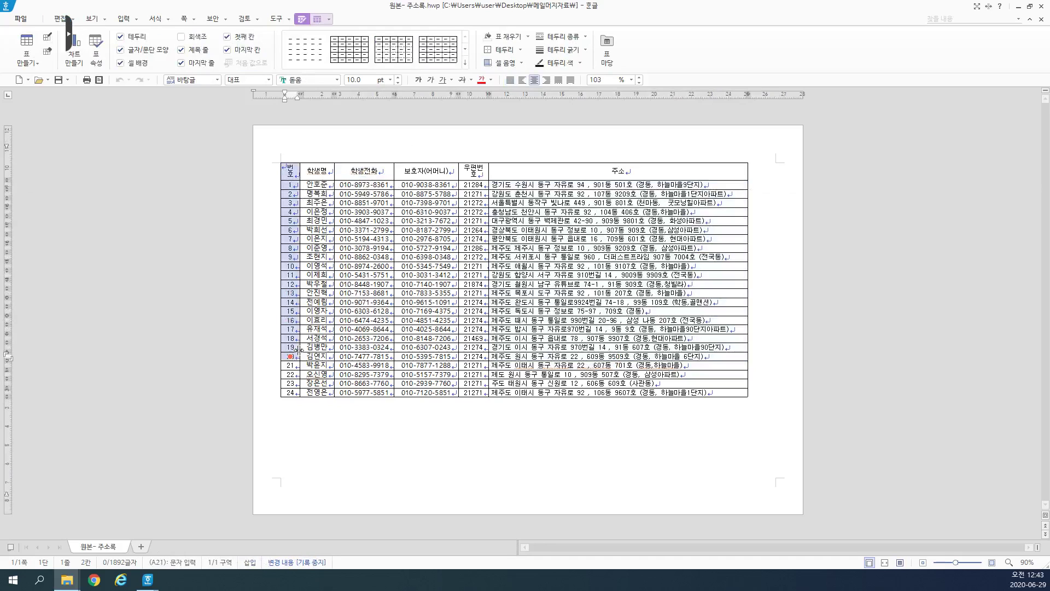
{"action": "left_click", "coordinate": [317, 256]}
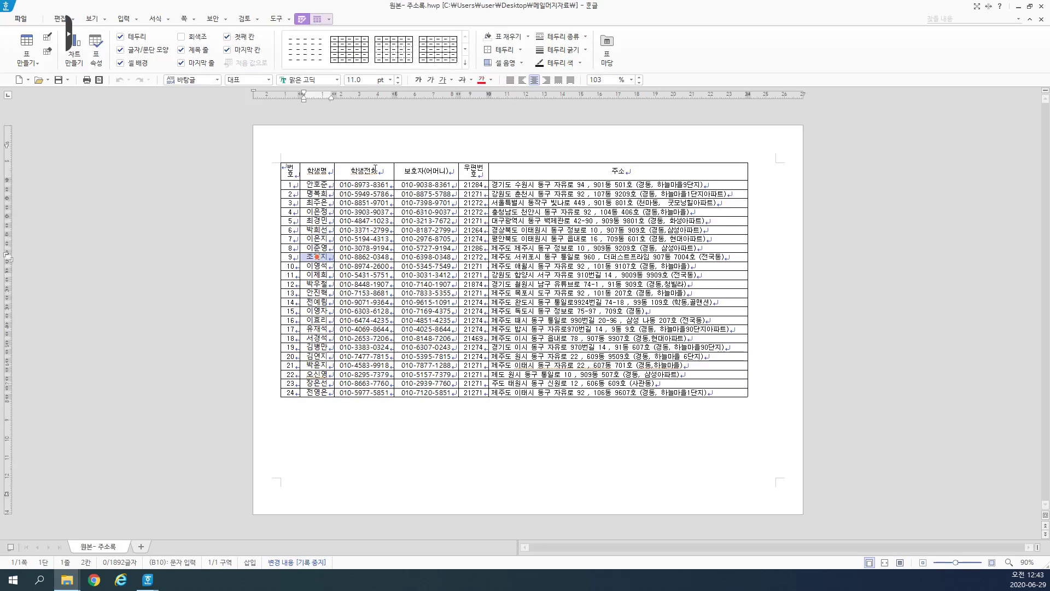
{"action": "left_click_drag", "start_coordinate": [366, 167], "coordinate": [617, 392]}
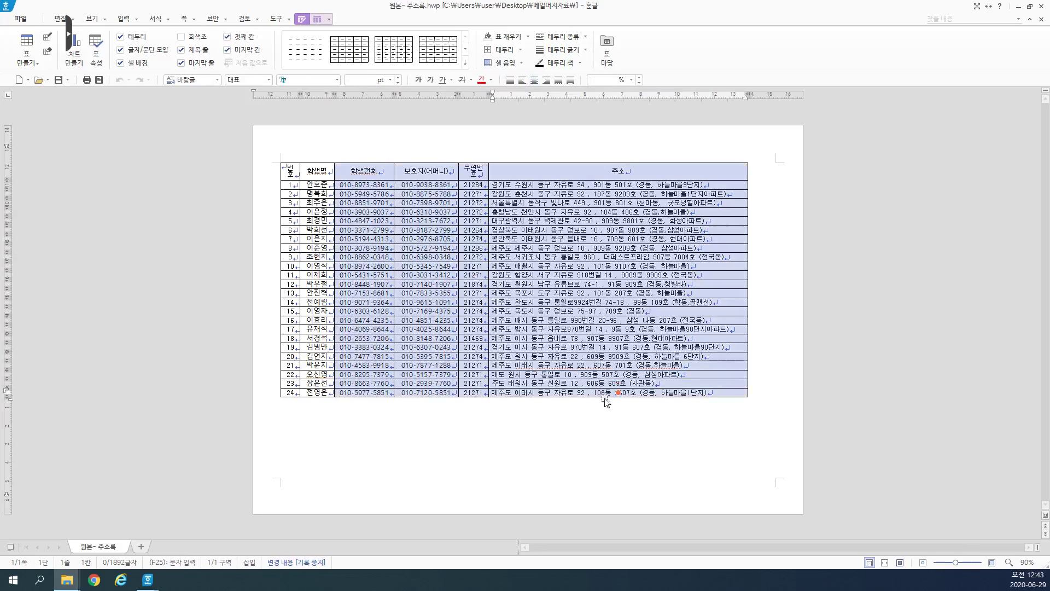
{"action": "key", "text": "Delete"}
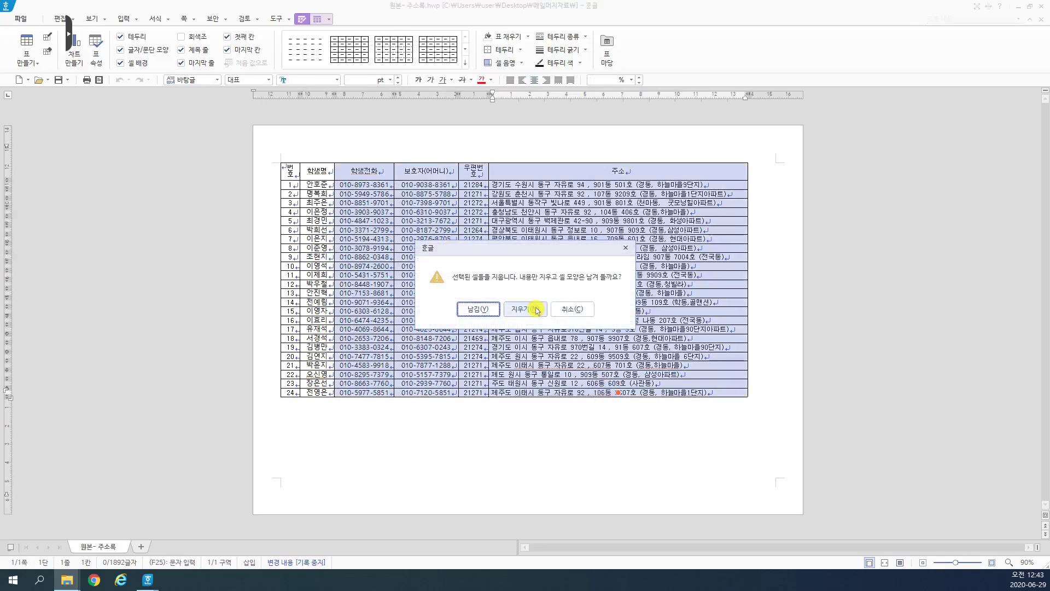
{"action": "left_click", "coordinate": [538, 308]}
{"action": "left_click", "coordinate": [501, 291]}
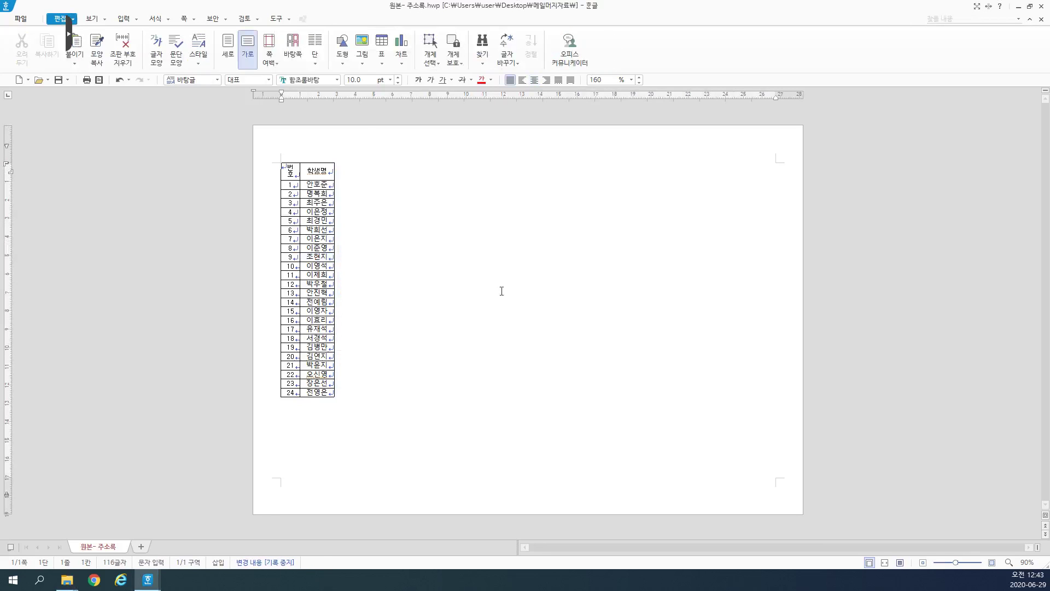
{"action": "key", "text": "ctrl+z"}
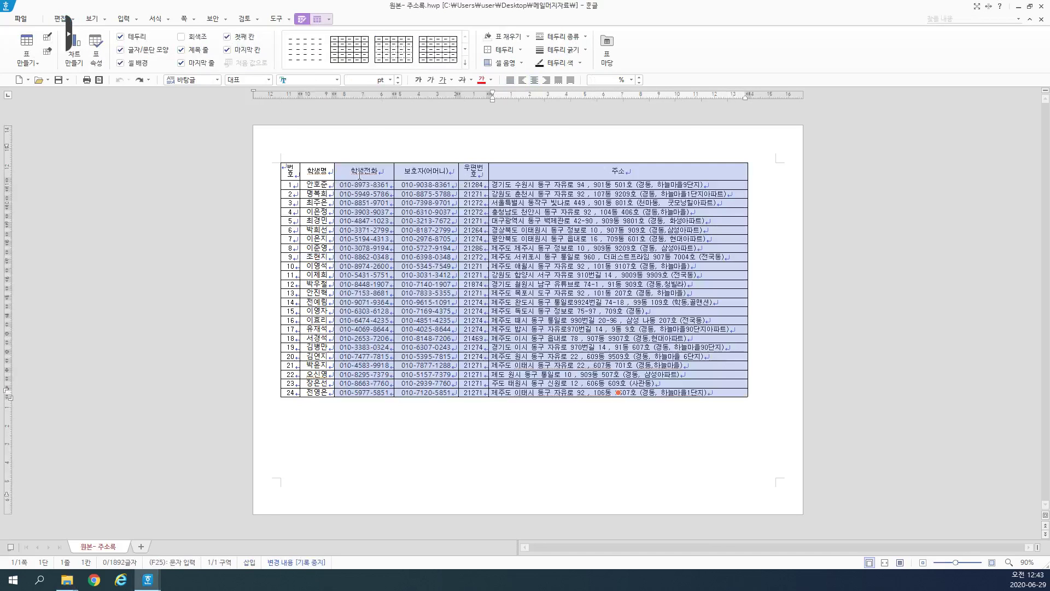
{"action": "left_click_drag", "start_coordinate": [359, 174], "coordinate": [660, 394]}
{"action": "key", "text": "Delete"}
{"action": "left_click", "coordinate": [524, 305]}
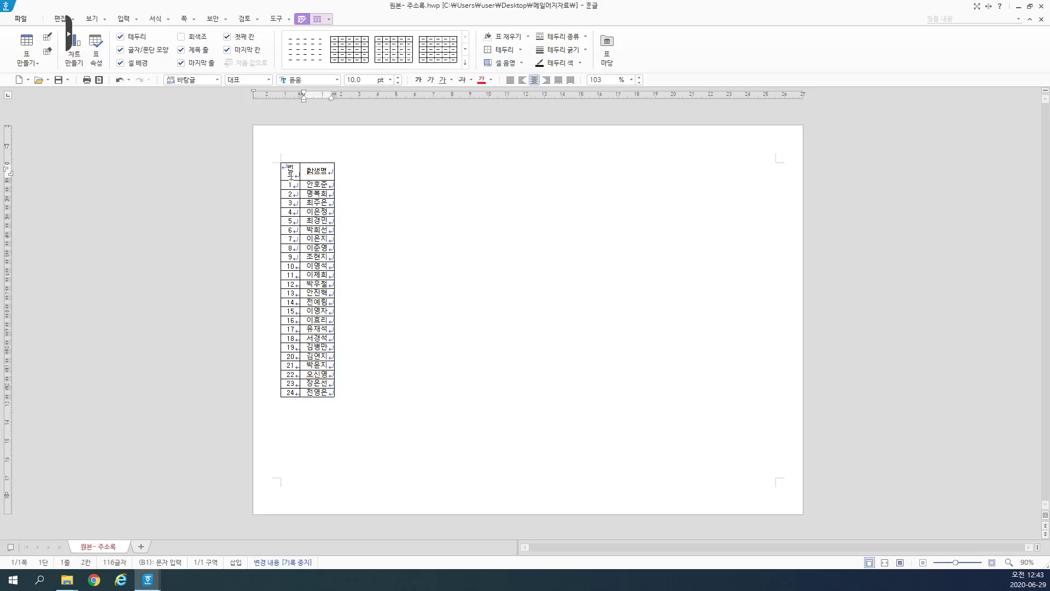
Step: Delete the 번호/학생명 header row cells entirely
{"action": "left_click_drag", "start_coordinate": [290, 172], "coordinate": [317, 171]}
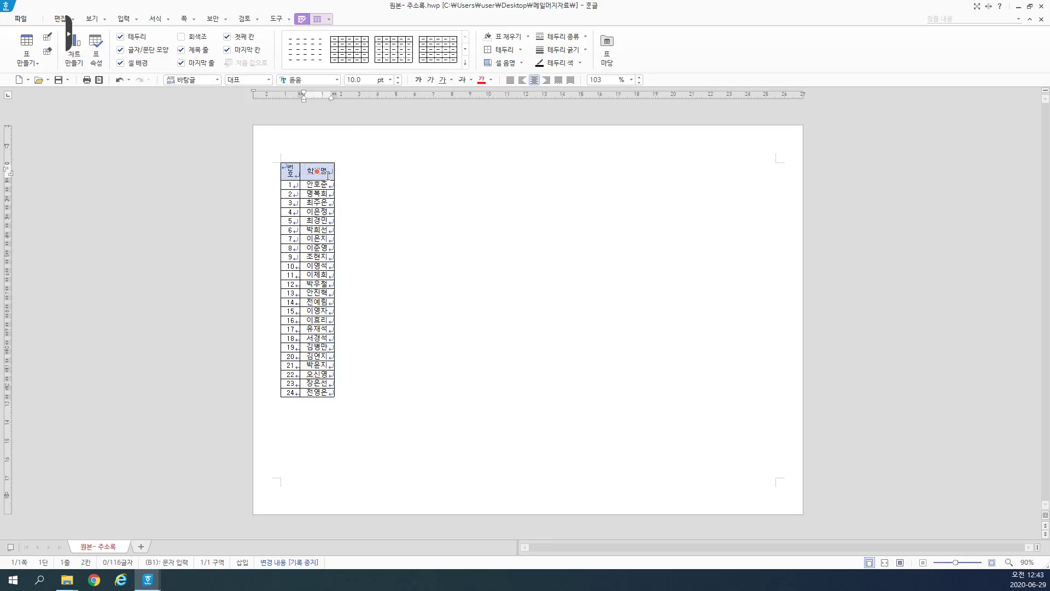
{"action": "key", "text": "Delete"}
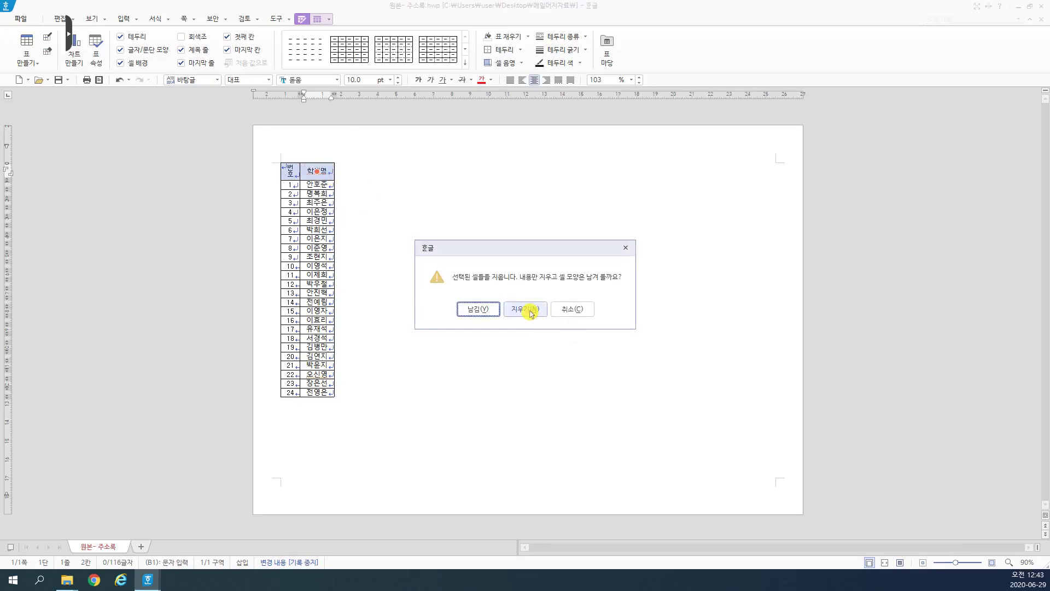
{"action": "left_click", "coordinate": [528, 310]}
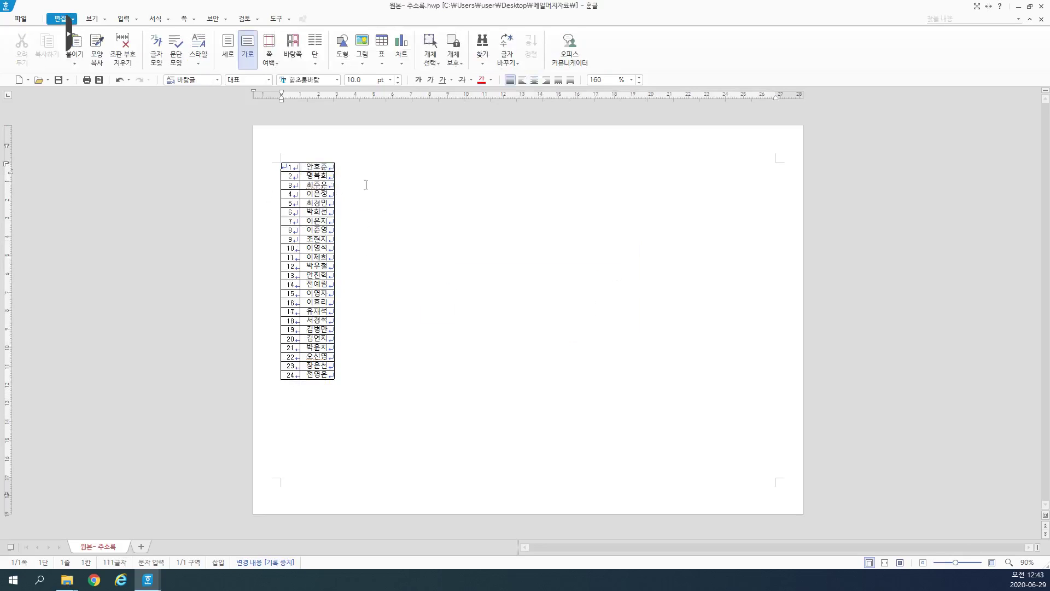
Step: With the caret in the name table, bring up the 표를 문자열로 conversion settings
{"action": "left_click", "coordinate": [291, 169]}
{"action": "left_click", "coordinate": [417, 208]}
{"action": "left_click", "coordinate": [293, 167]}
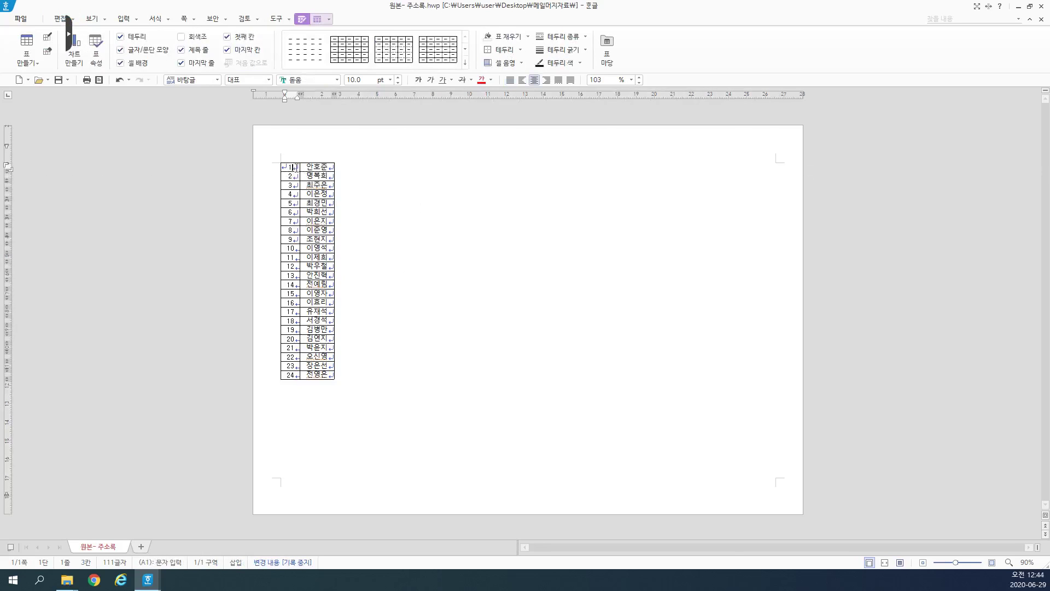
{"action": "left_click", "coordinate": [330, 21]}
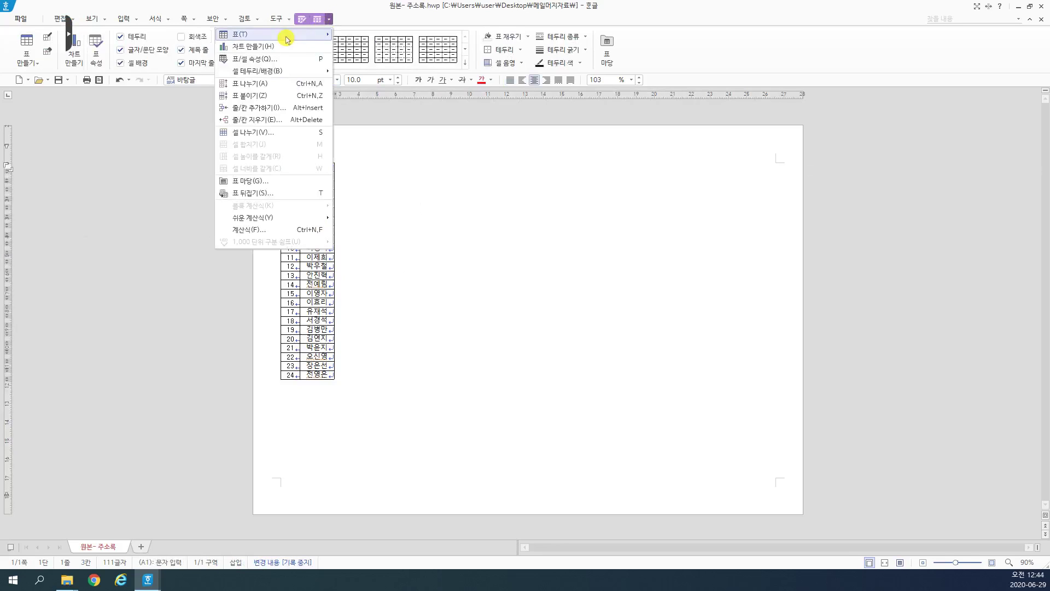
{"action": "mouse_move", "coordinate": [273, 36]}
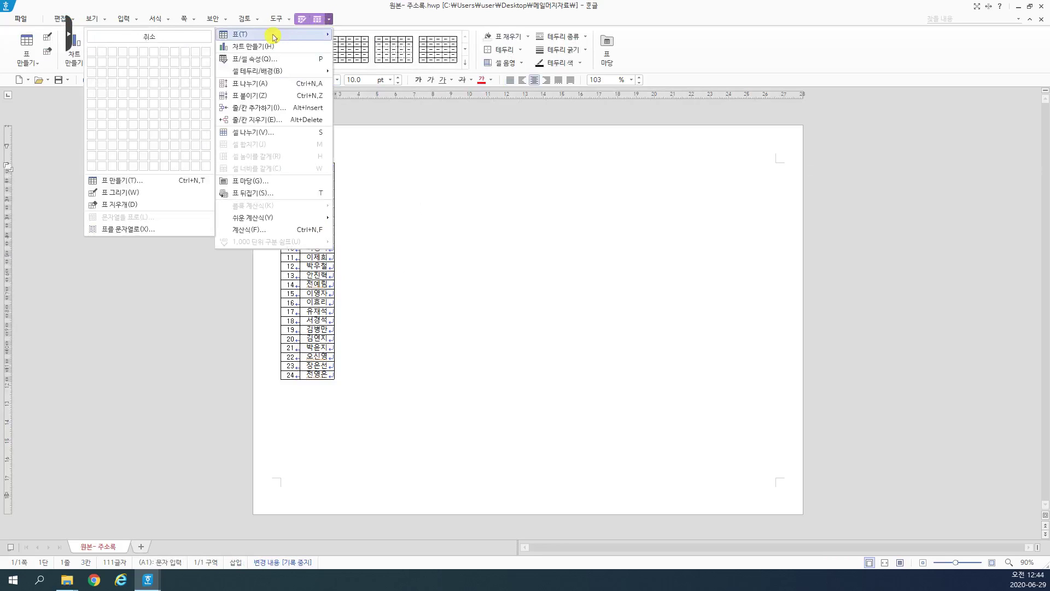
{"action": "left_click", "coordinate": [147, 231]}
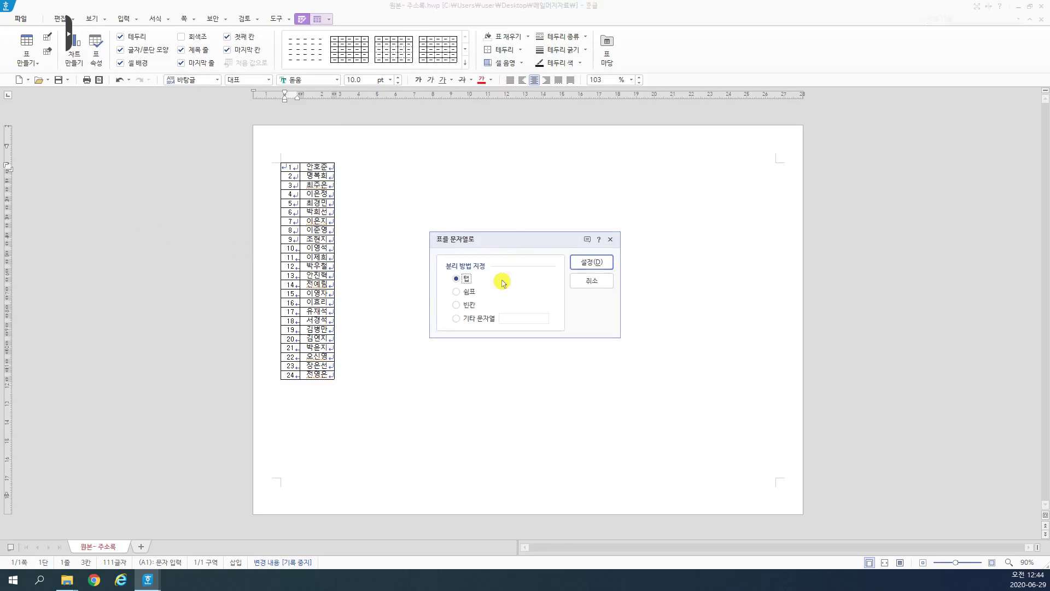
{"action": "left_click_drag", "start_coordinate": [509, 242], "coordinate": [504, 172]}
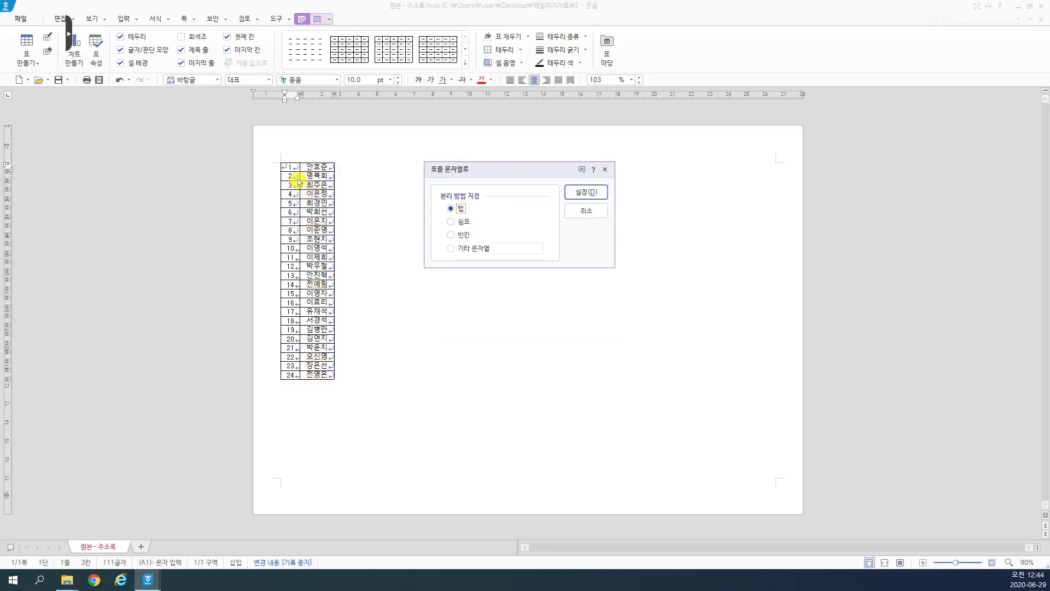
Step: Convert the table to text using a custom 기타 문자열 separator between number and name
{"action": "left_click", "coordinate": [477, 252]}
{"action": "left_click", "coordinate": [452, 248]}
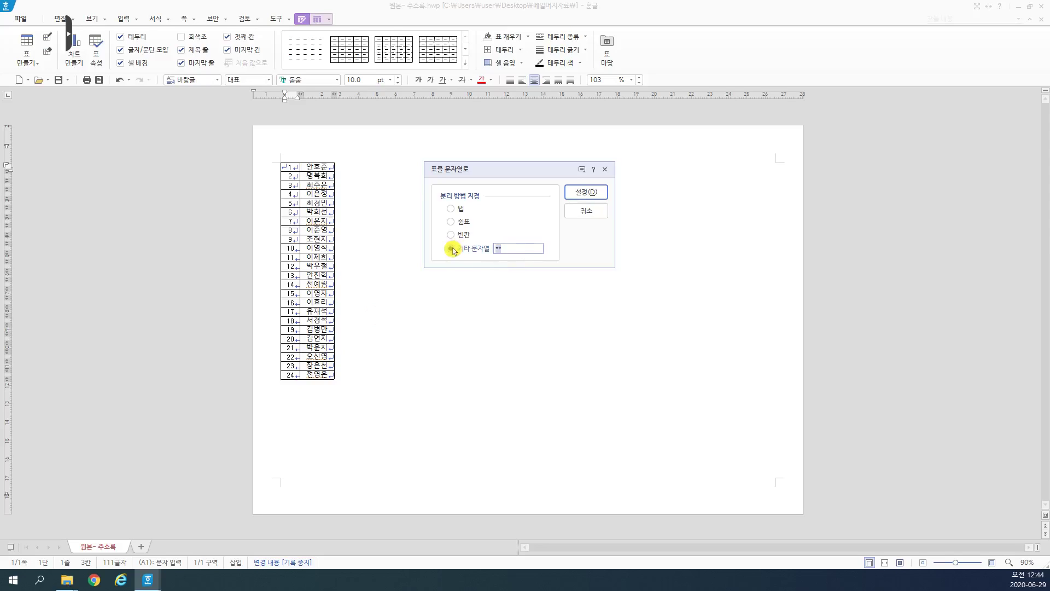
{"action": "key", "text": "BackSpace"}
{"action": "type", "text": "%%"}
{"action": "key", "text": "BackSpace"}
{"action": "left_click", "coordinate": [585, 192]}
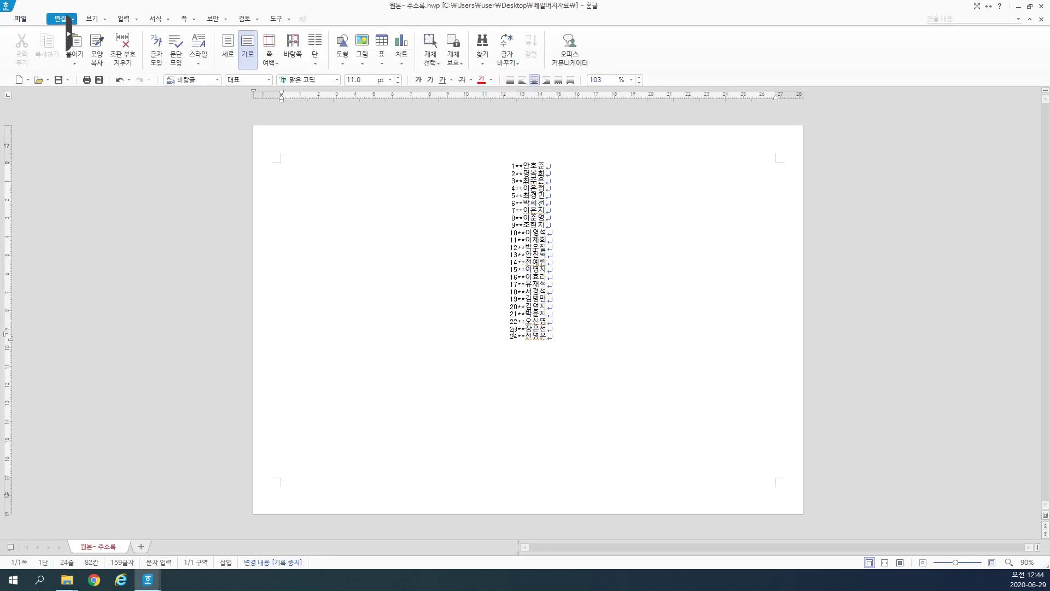
Step: Left-align all 24 name lines of the converted list
{"action": "left_click_drag", "start_coordinate": [502, 166], "coordinate": [481, 164]}
{"action": "left_click", "coordinate": [571, 342]}
{"action": "left_click_drag", "start_coordinate": [583, 331], "coordinate": [480, 152]}
{"action": "left_click", "coordinate": [572, 299]}
{"action": "left_click_drag", "start_coordinate": [572, 339], "coordinate": [499, 160]}
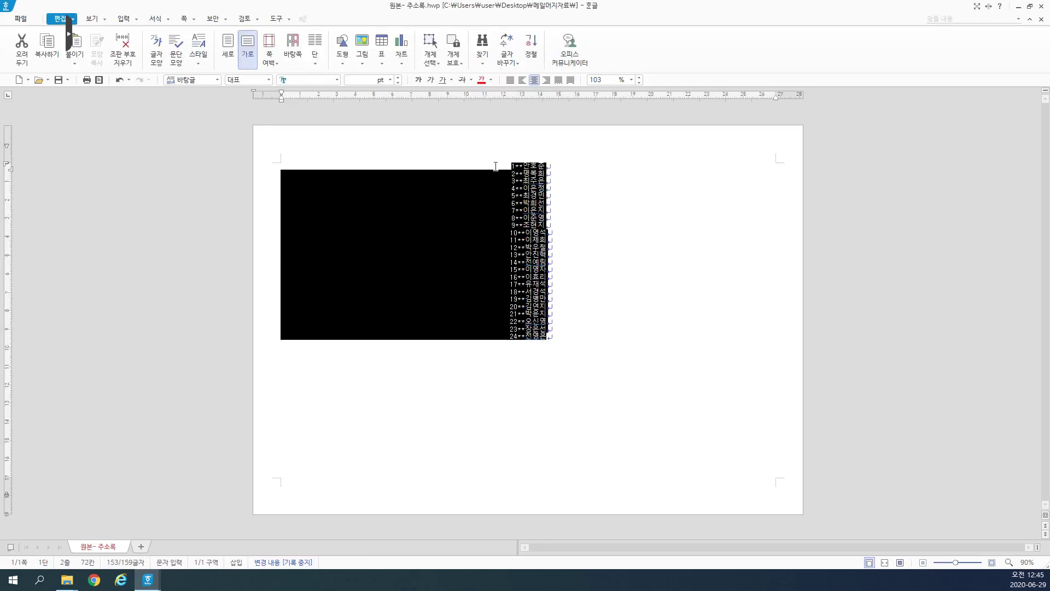
{"action": "left_click", "coordinate": [510, 81]}
{"action": "left_click", "coordinate": [343, 205]}
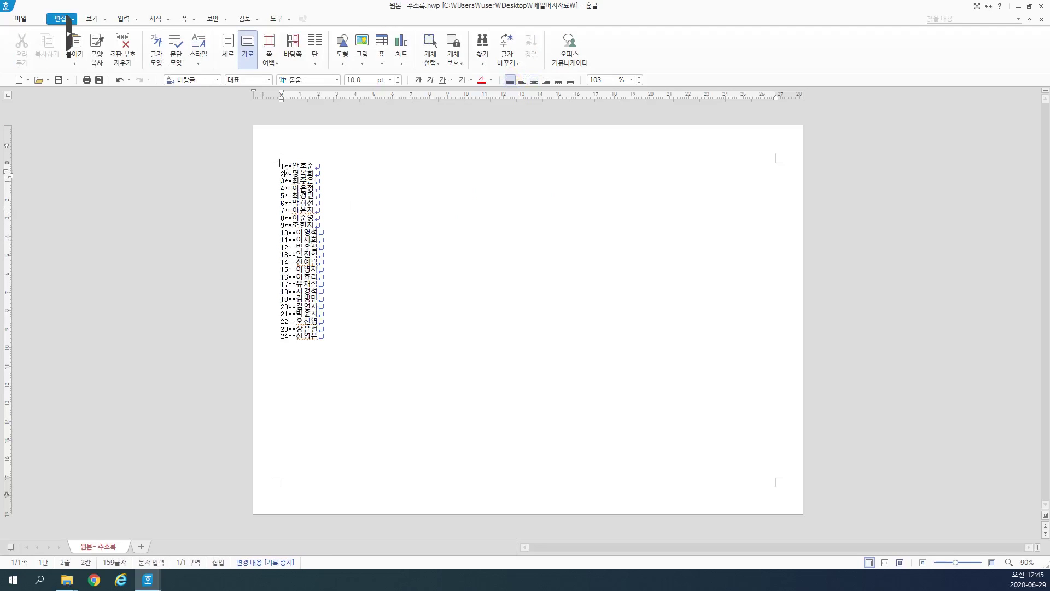
{"action": "key", "text": "ctrl+a"}
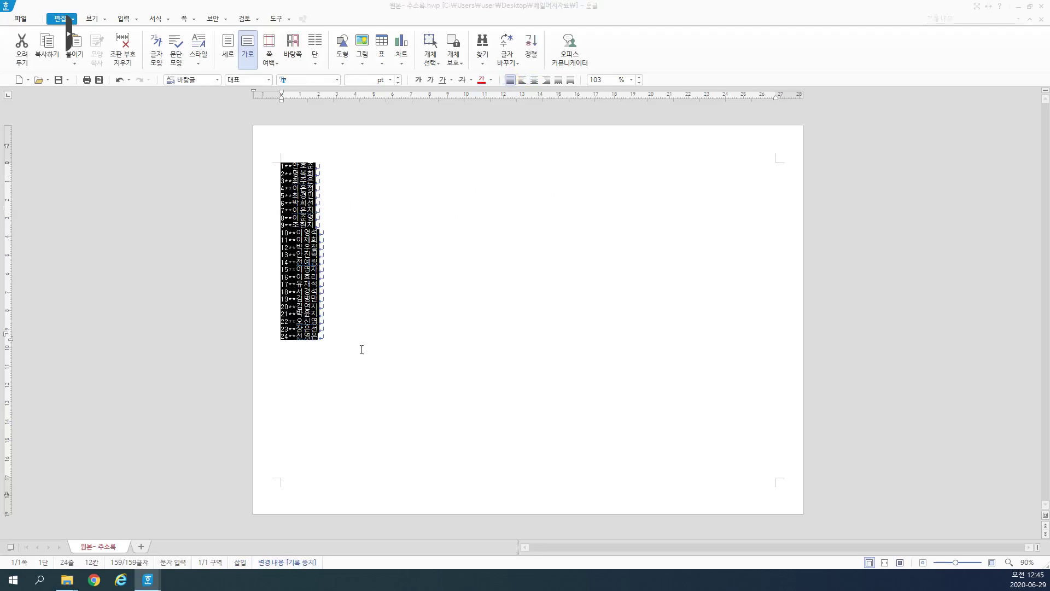
{"action": "key", "text": "ctrl+f"}
{"action": "key", "text": "Escape"}
{"action": "left_click", "coordinate": [370, 344]}
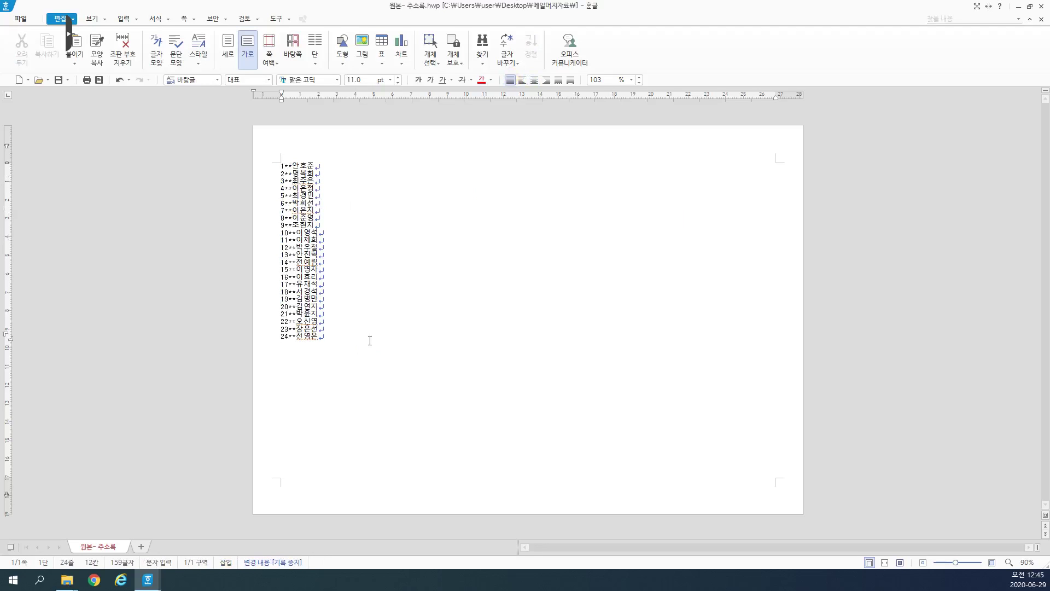
Step: Type the note 'ctrl+F2 찾아 바꾸기' on a new line below the list
{"action": "key", "text": "Return"}
{"action": "key", "text": "Return"}
{"action": "type", "text": "ㅊㅅ"}
{"action": "key", "text": "BackSpace"}
{"action": "key", "text": "BackSpace"}
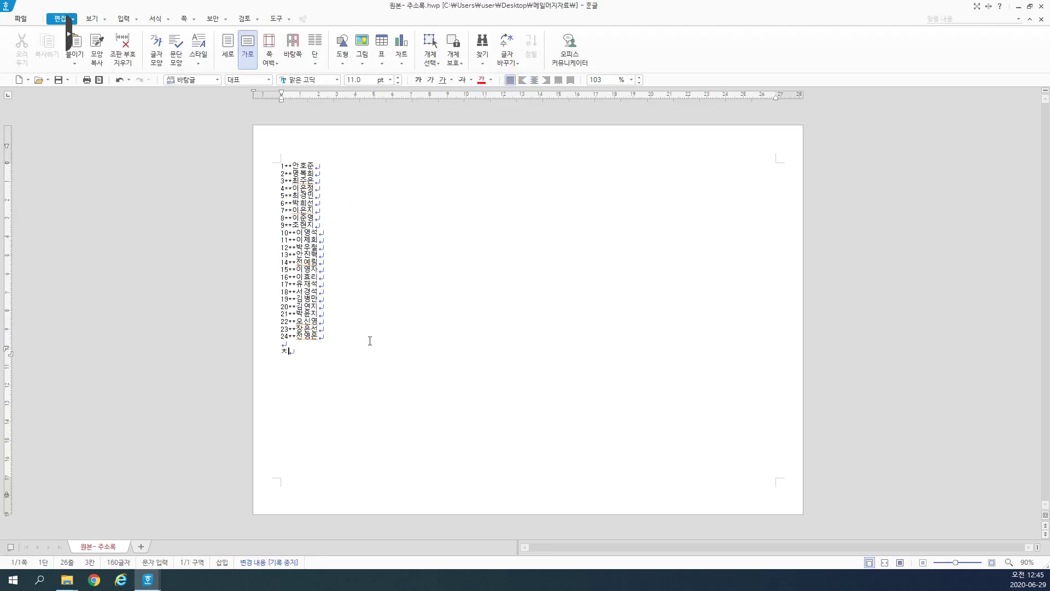
{"action": "type", "text": "ctrl+F@"}
{"action": "key", "text": "BackSpace"}
{"action": "type", "text": "2"}
{"action": "left_click_drag", "start_coordinate": [325, 358], "coordinate": [271, 352]}
{"action": "left_click", "coordinate": [343, 353]}
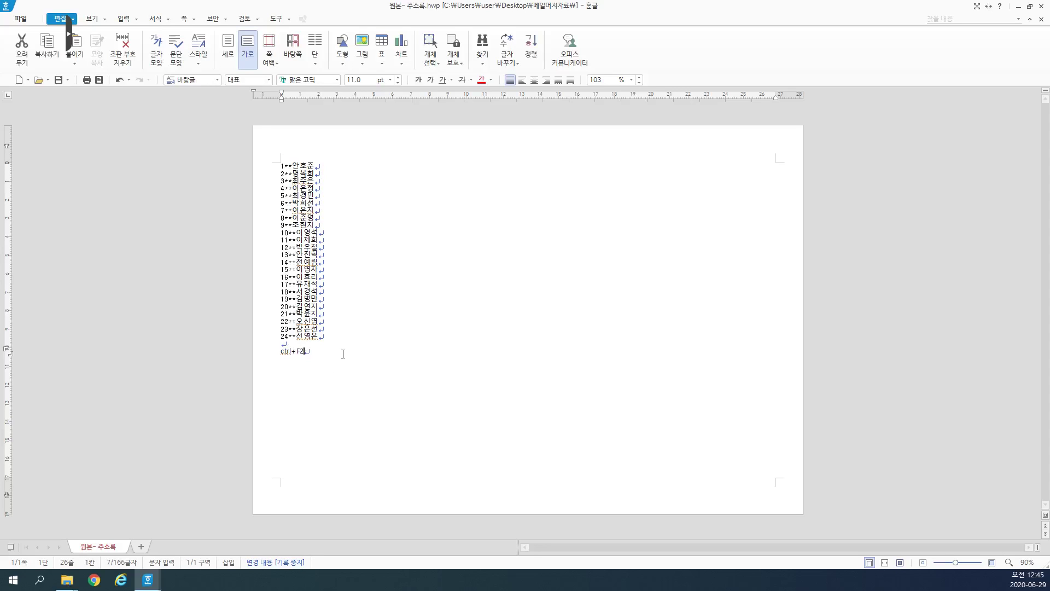
{"action": "type", "text": "ckwdk"}
{"action": "key", "text": "BackSpace"}
{"action": "key", "text": "BackSpace"}
{"action": "key", "text": "BackSpace"}
{"action": "key", "text": "BackSpace"}
{"action": "key", "text": "BackSpace"}
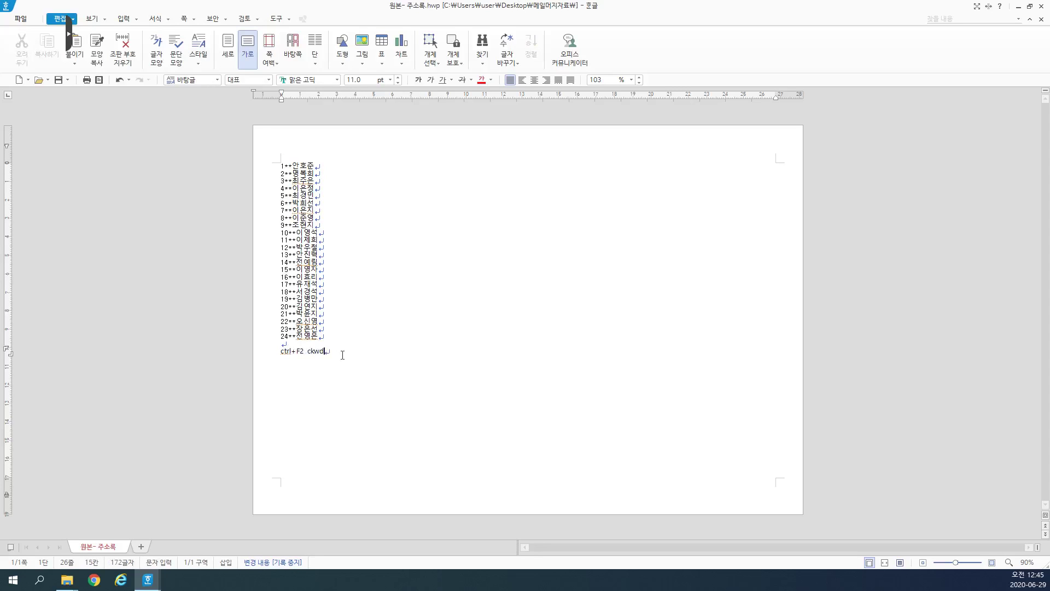
{"action": "type", "text": "ㅊ"}
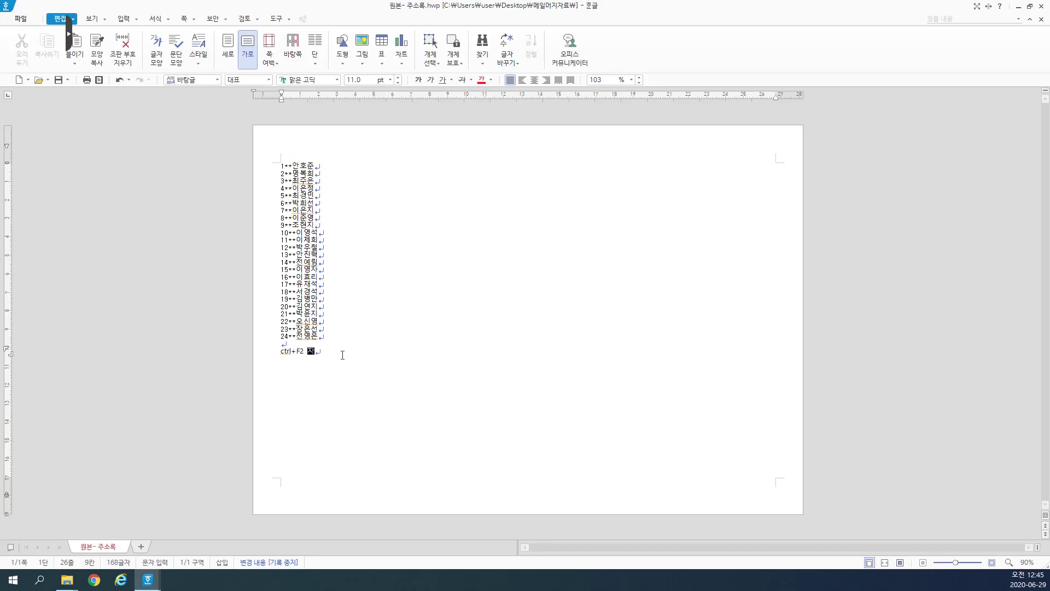
{"action": "type", "text": "ㅈ아 ㅂ"}
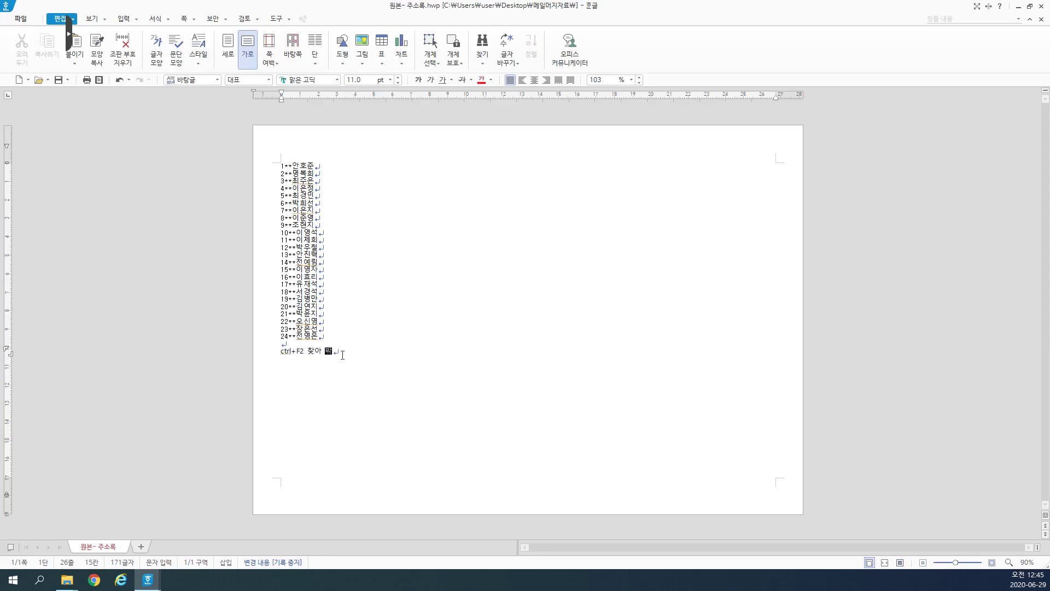
{"action": "type", "text": "ㅜ가"}
Step: Enlarge the note line, then raise the 24-line name list to 18 pt
{"action": "left_click_drag", "start_coordinate": [348, 353], "coordinate": [276, 354]}
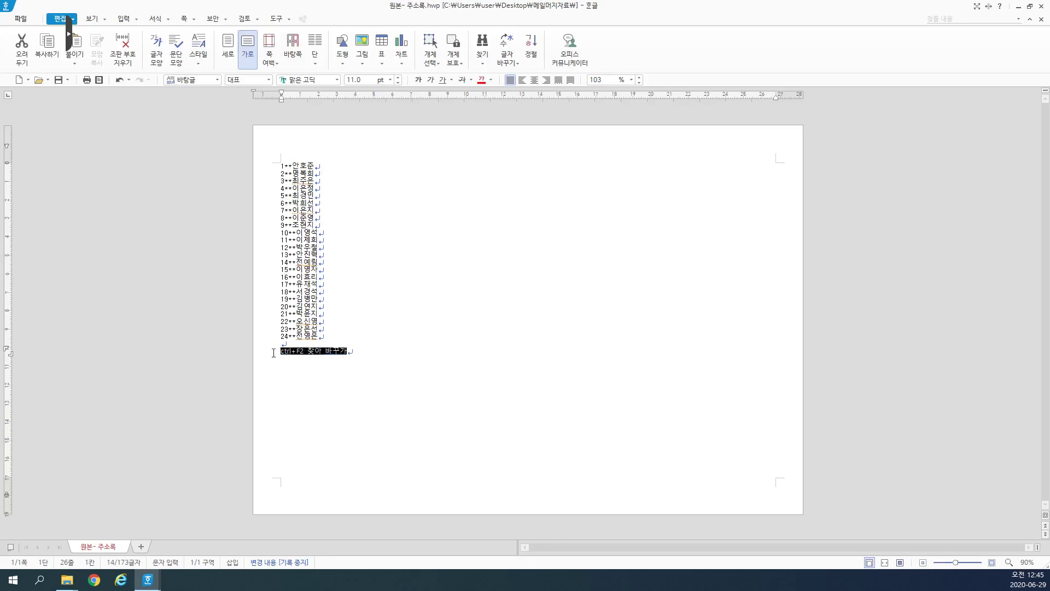
{"action": "left_click", "coordinate": [398, 77]}
{"action": "left_click", "coordinate": [398, 78]}
{"action": "left_click", "coordinate": [398, 78]}
{"action": "left_click", "coordinate": [398, 78]}
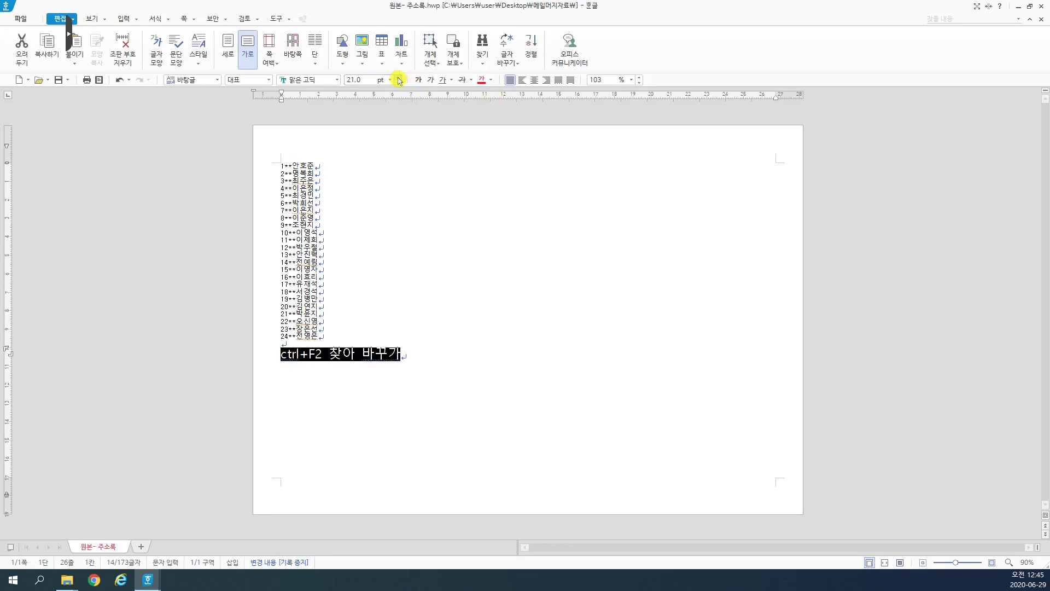
{"action": "left_click", "coordinate": [398, 78]}
{"action": "left_click", "coordinate": [280, 161]}
{"action": "left_click_drag", "start_coordinate": [281, 160], "coordinate": [368, 336]}
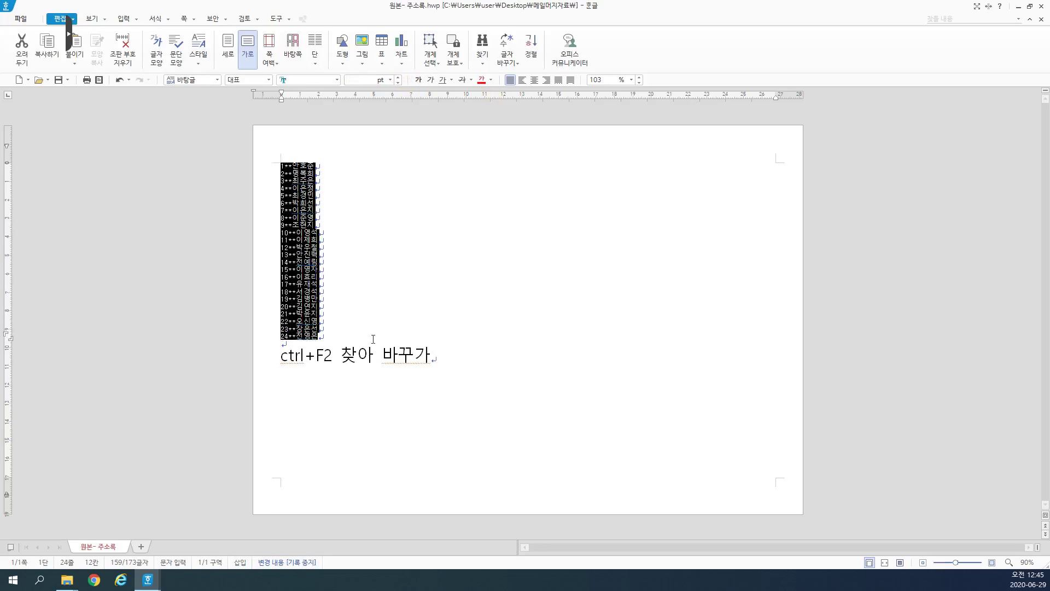
{"action": "left_click", "coordinate": [398, 77]}
{"action": "left_click", "coordinate": [398, 78]}
{"action": "left_click", "coordinate": [398, 78]}
{"action": "left_click", "coordinate": [398, 78]}
{"action": "left_click", "coordinate": [410, 226]}
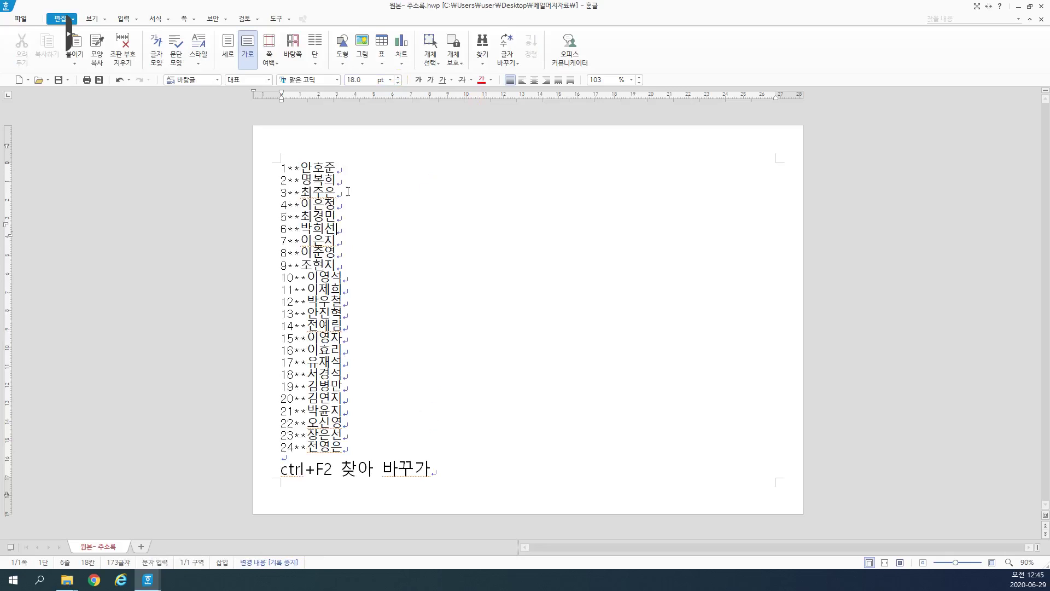
Step: Colour name-list entries 14–24 red
{"action": "left_click_drag", "start_coordinate": [281, 163], "coordinate": [320, 316]}
{"action": "left_click", "coordinate": [375, 444]}
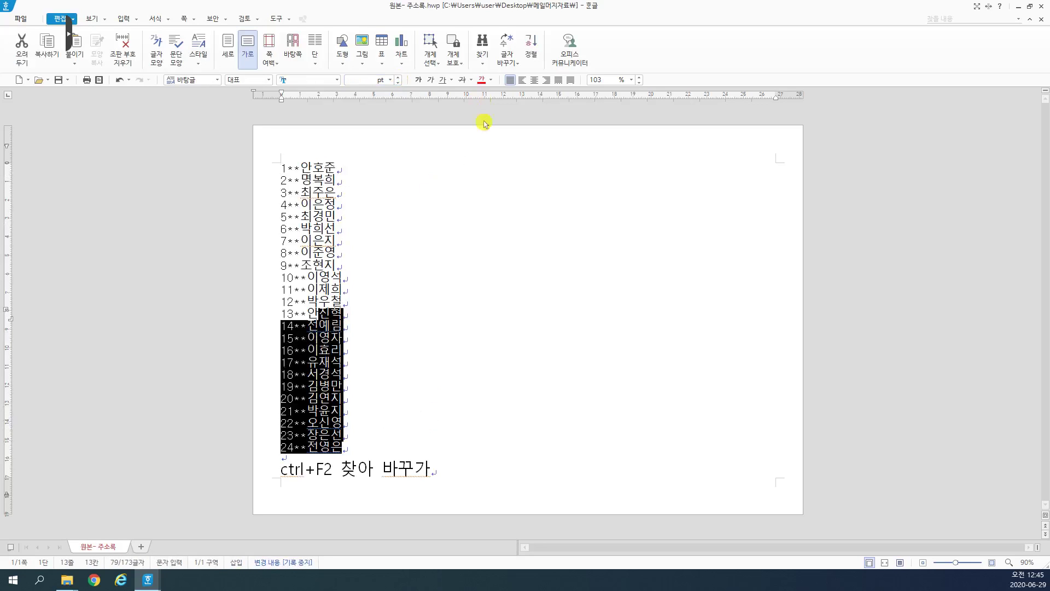
{"action": "left_click", "coordinate": [481, 80]}
{"action": "left_click", "coordinate": [429, 338]}
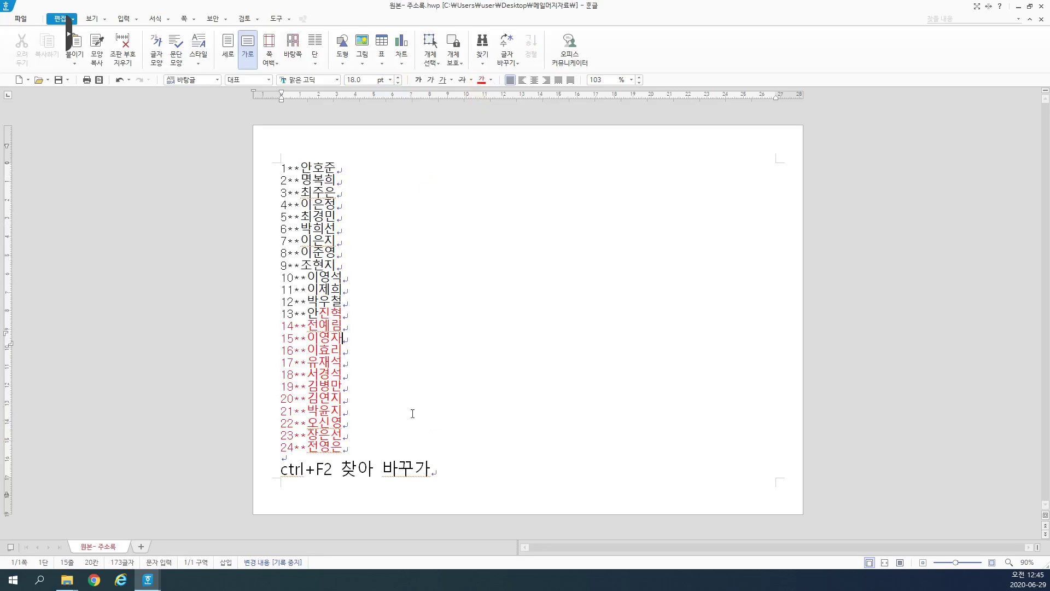
Step: Delete the note line and the blank lines below the name list
{"action": "left_click", "coordinate": [446, 472]}
{"action": "left_click_drag", "start_coordinate": [447, 471], "coordinate": [279, 471]}
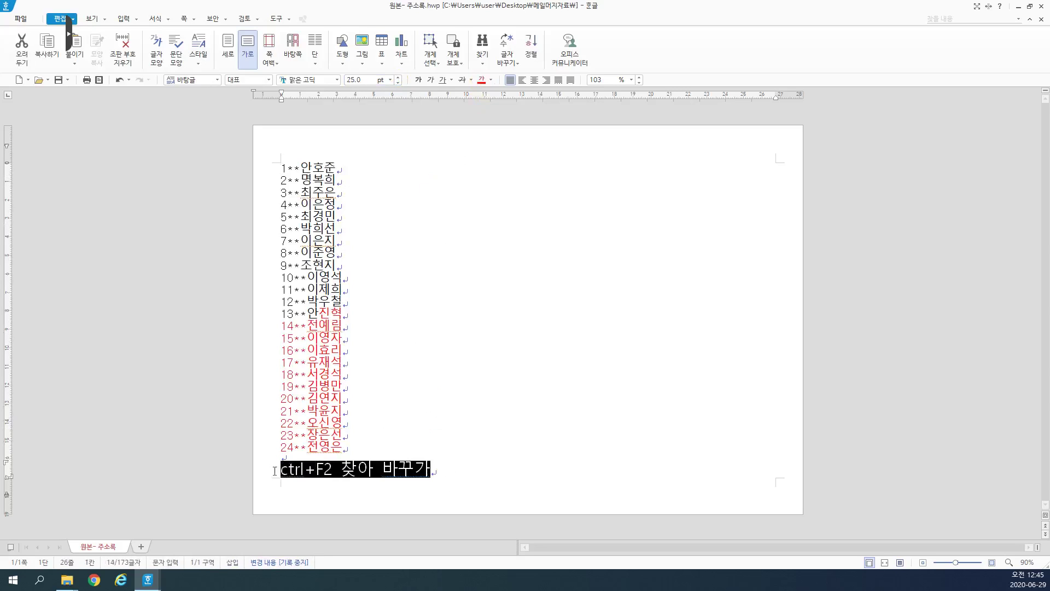
{"action": "key", "text": "Delete"}
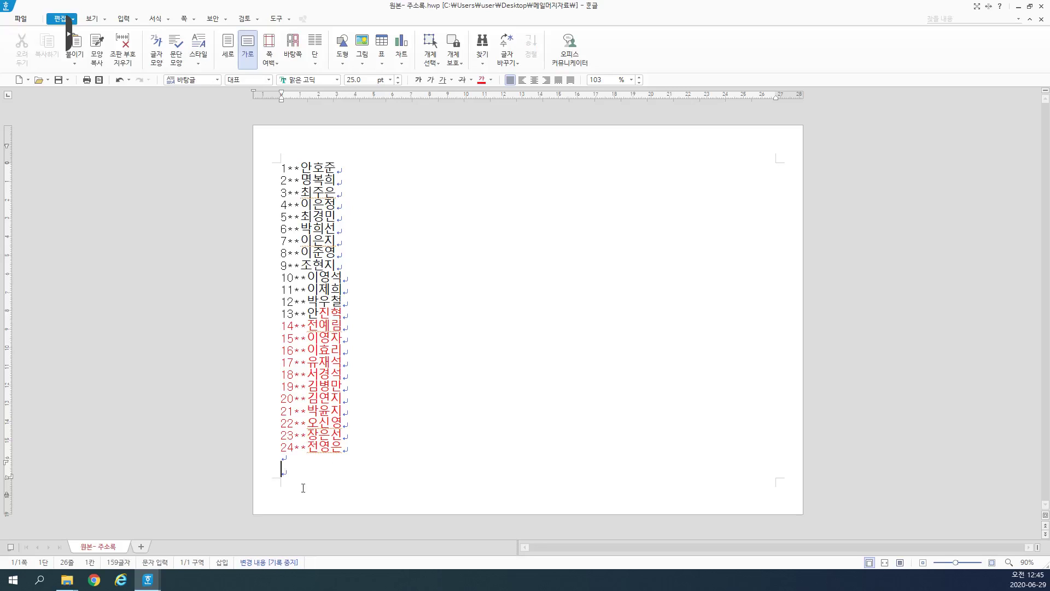
{"action": "key", "text": "BackSpace"}
{"action": "key", "text": "BackSpace"}
{"action": "left_click_drag", "start_coordinate": [365, 465], "coordinate": [240, 164]}
{"action": "left_click", "coordinate": [342, 233]}
{"action": "key", "text": "ctrl+Home"}
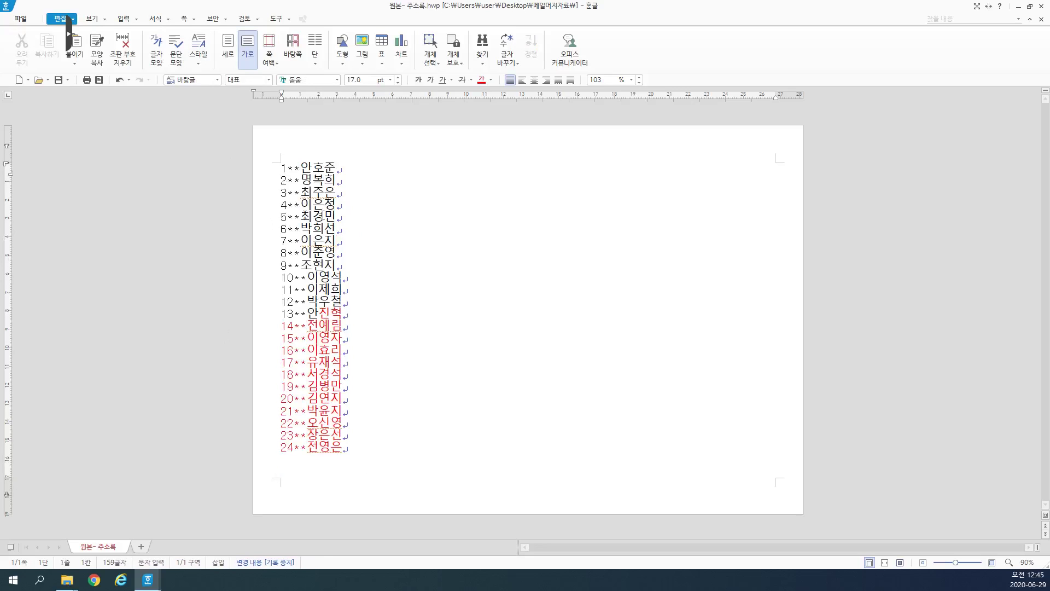
{"action": "key", "text": "ctrl+h"}
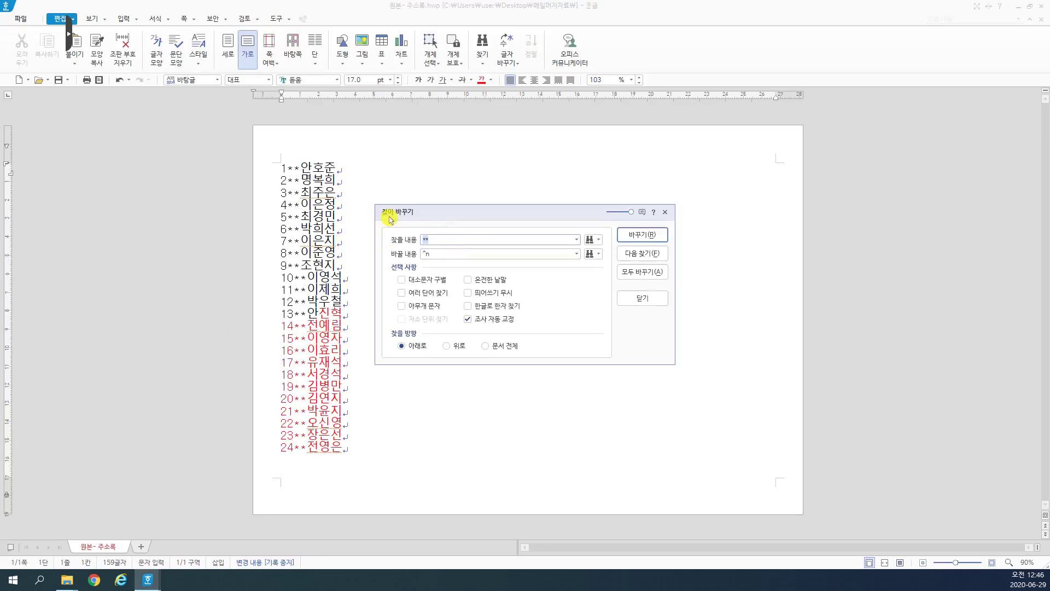
Step: Replace all 24 ** separators with a paragraph break (^n) throughout the list
{"action": "left_click", "coordinate": [461, 253]}
{"action": "key", "text": "BackSpace"}
{"action": "key", "text": "BackSpace"}
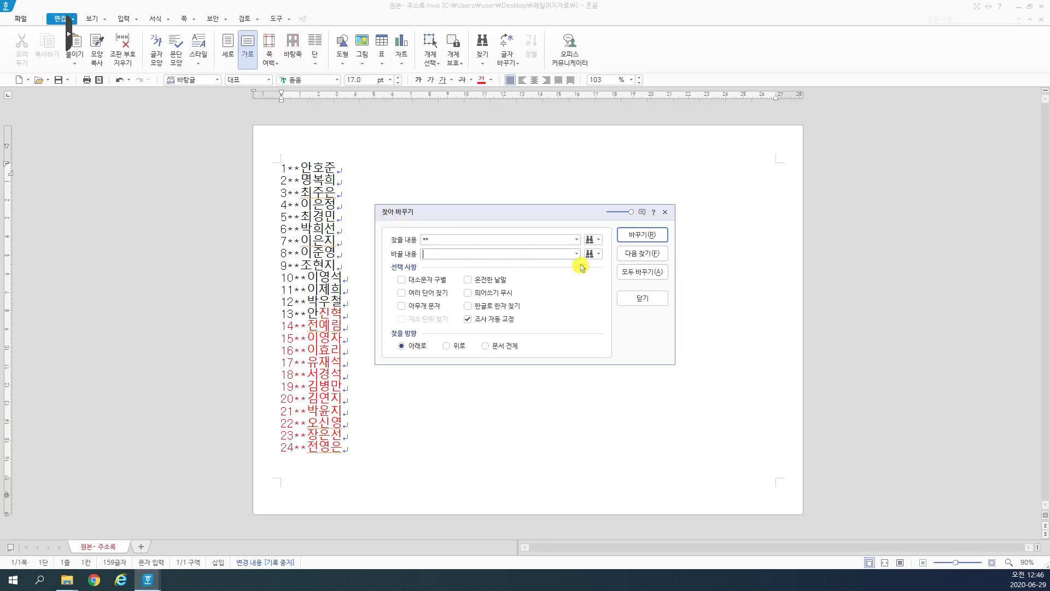
{"action": "left_click", "coordinate": [599, 255]}
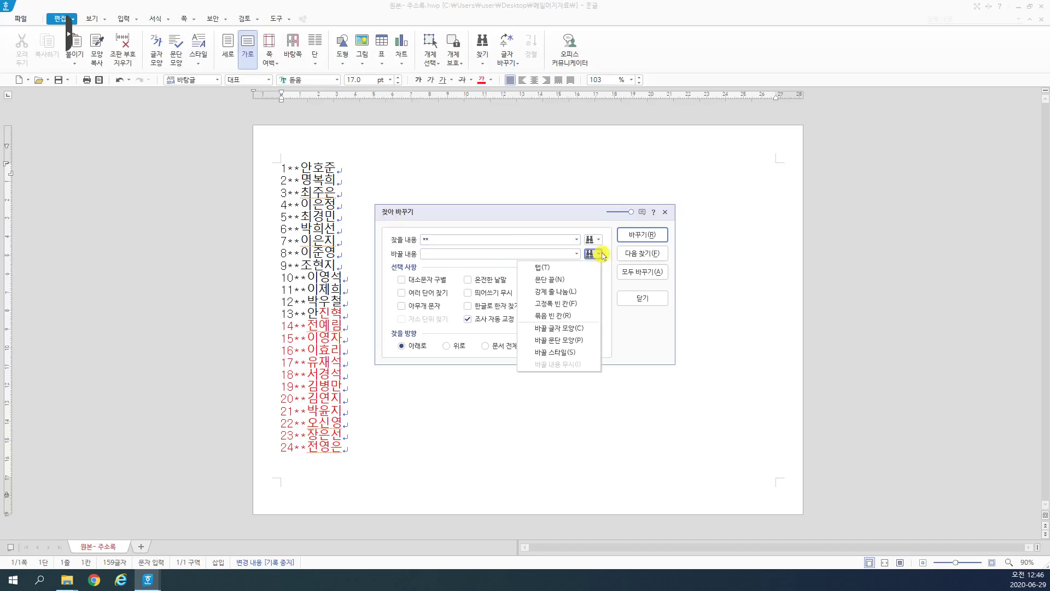
{"action": "left_click", "coordinate": [576, 283]}
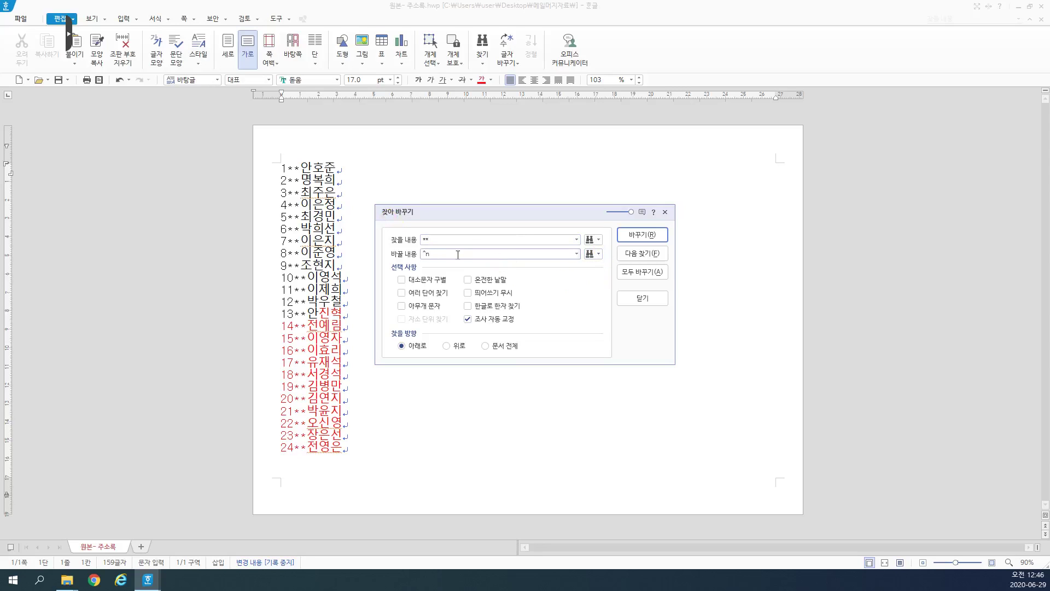
{"action": "left_click", "coordinate": [641, 272]}
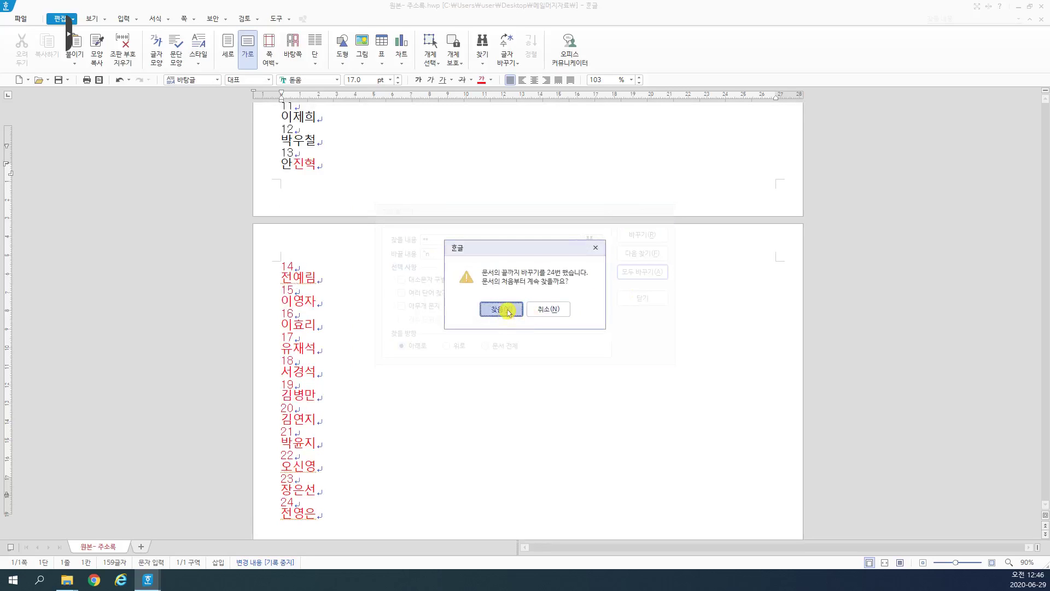
{"action": "left_click", "coordinate": [510, 309]}
{"action": "left_click", "coordinate": [525, 309]}
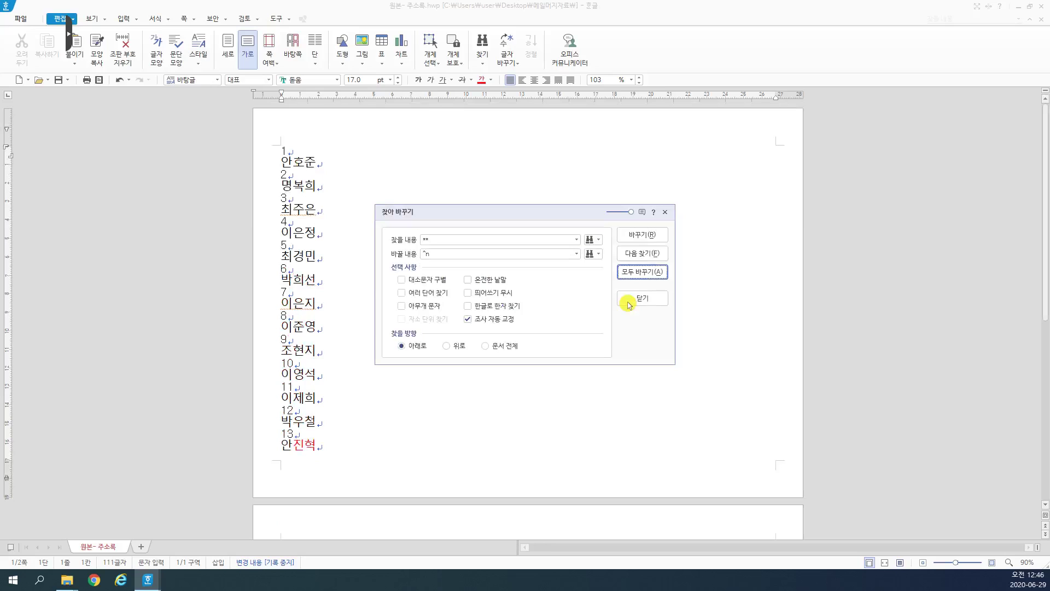
{"action": "key", "text": "Return"}
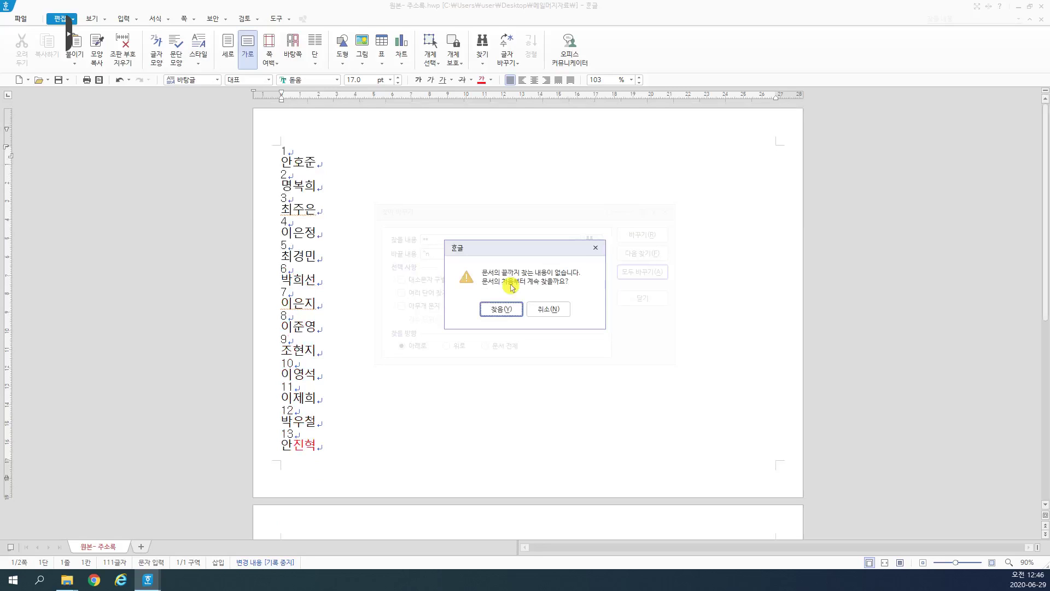
{"action": "left_click", "coordinate": [501, 309]}
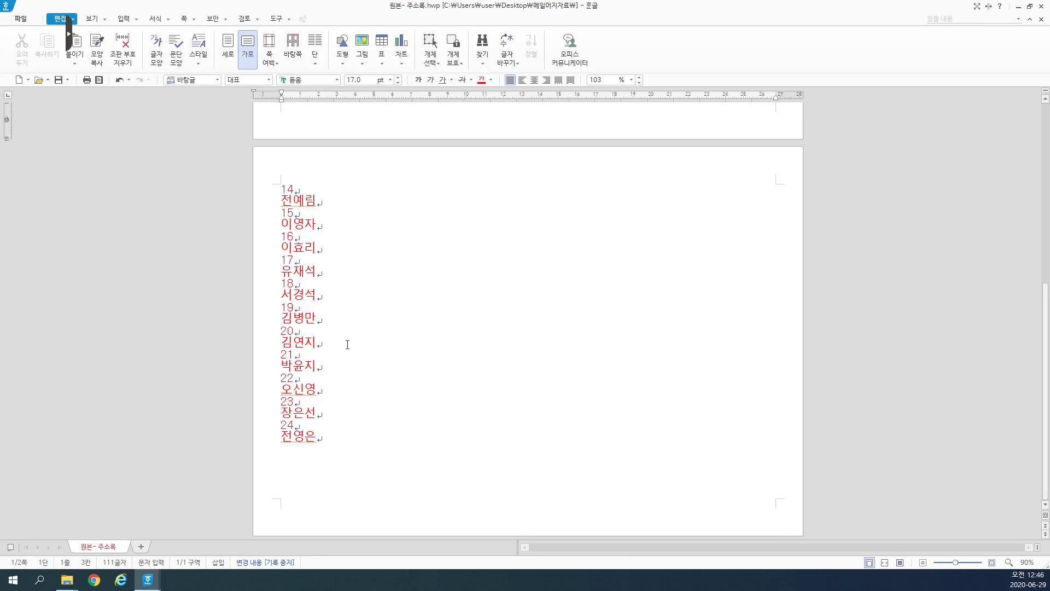
Step: Select the whole document and set its line spacing to 160%
{"action": "scroll", "coordinate": [339, 273], "scroll_direction": "up", "scroll_amount": 5}
{"action": "left_click", "coordinate": [328, 165]}
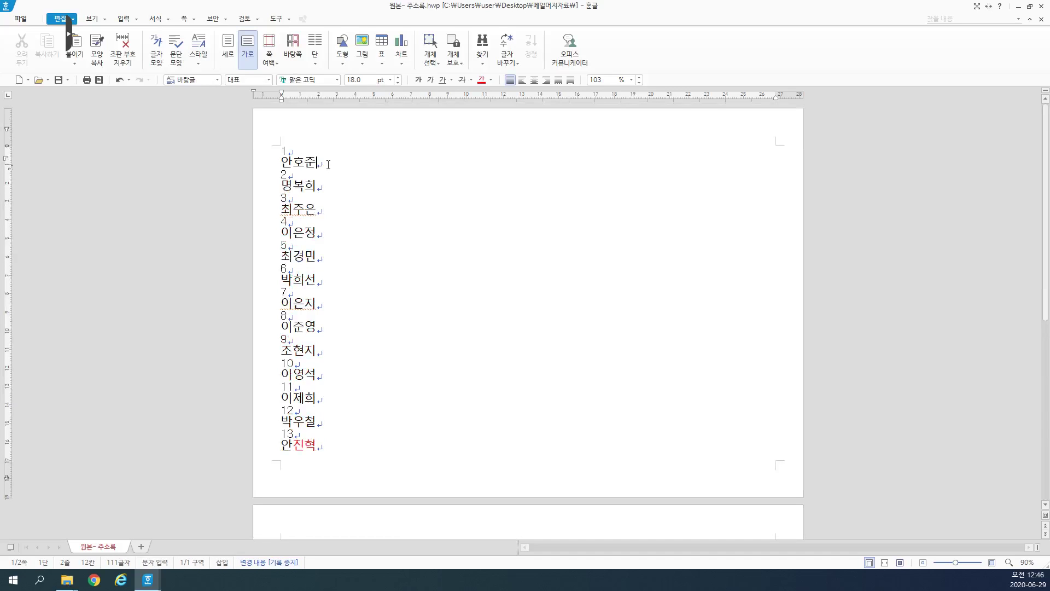
{"action": "left_click", "coordinate": [323, 162]}
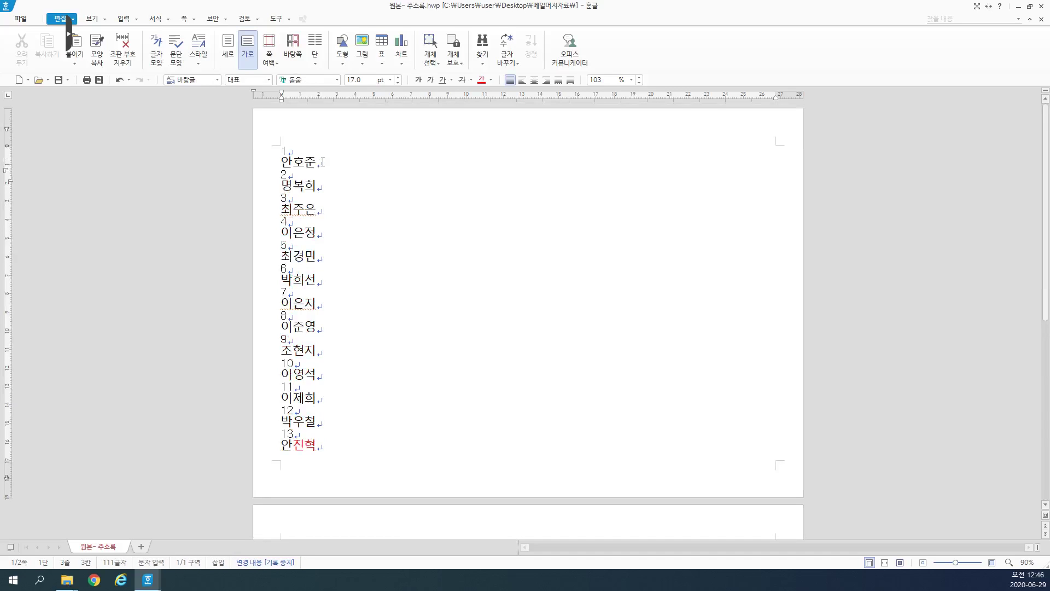
{"action": "key", "text": "ctrl+a"}
{"action": "left_click", "coordinate": [601, 81]}
{"action": "type", "text": "1"}
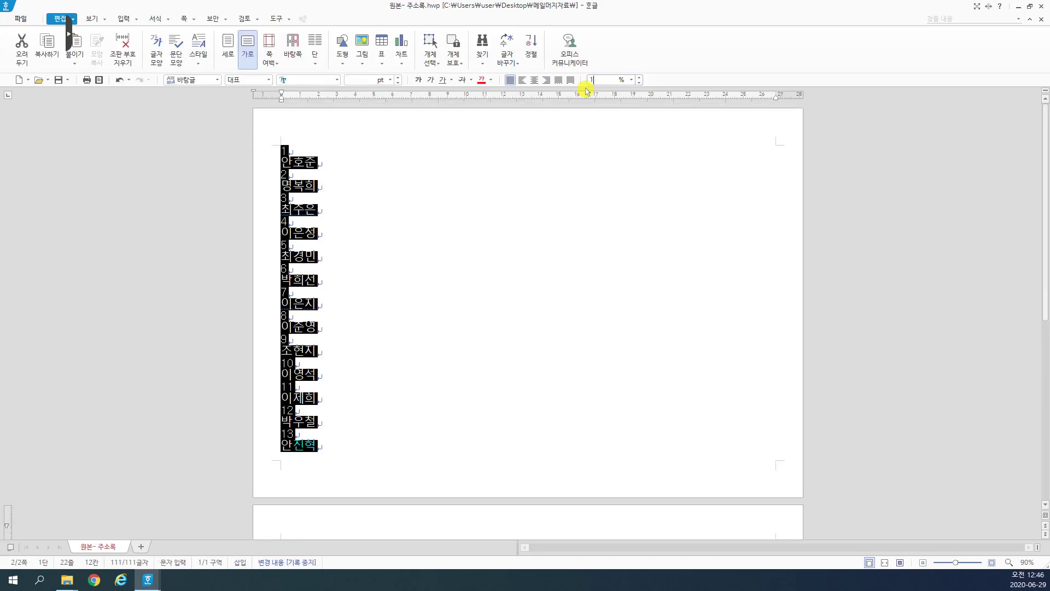
{"action": "type", "text": "60"}
{"action": "key", "text": "Return"}
{"action": "key", "text": "Escape"}
{"action": "scroll", "coordinate": [231, 110], "scroll_direction": "up", "scroll_amount": 3}
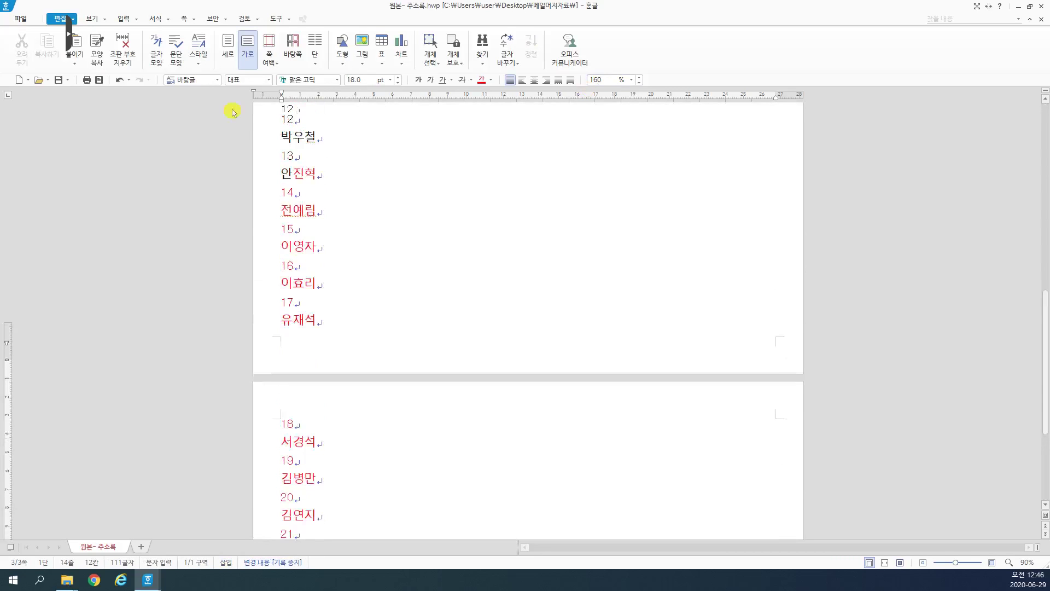
{"action": "scroll", "coordinate": [374, 162], "scroll_direction": "up", "scroll_amount": 3}
{"action": "scroll", "coordinate": [403, 192], "scroll_direction": "up", "scroll_amount": 5}
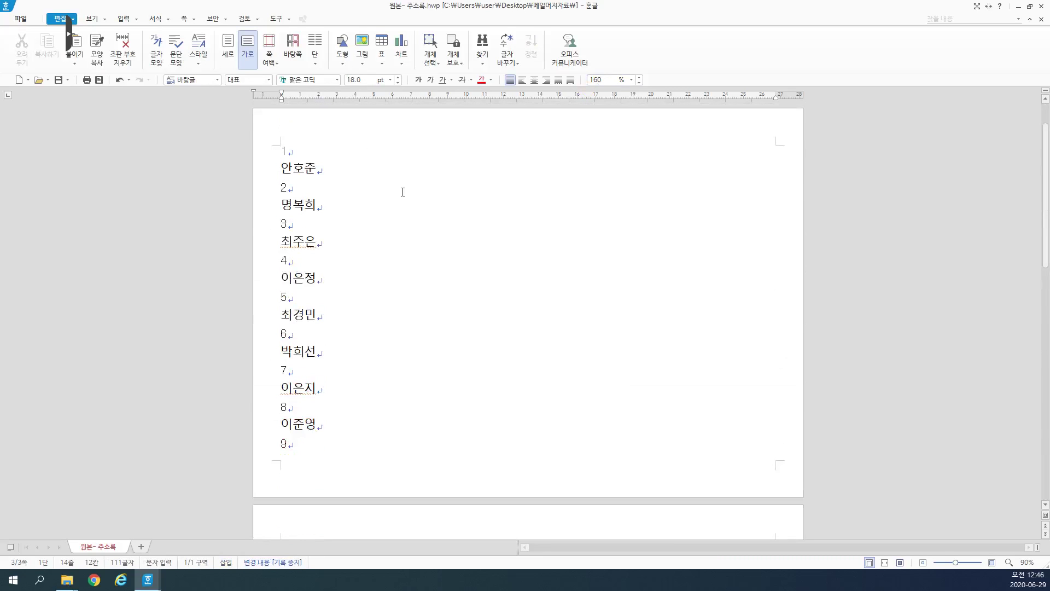
{"action": "left_click", "coordinate": [313, 192]}
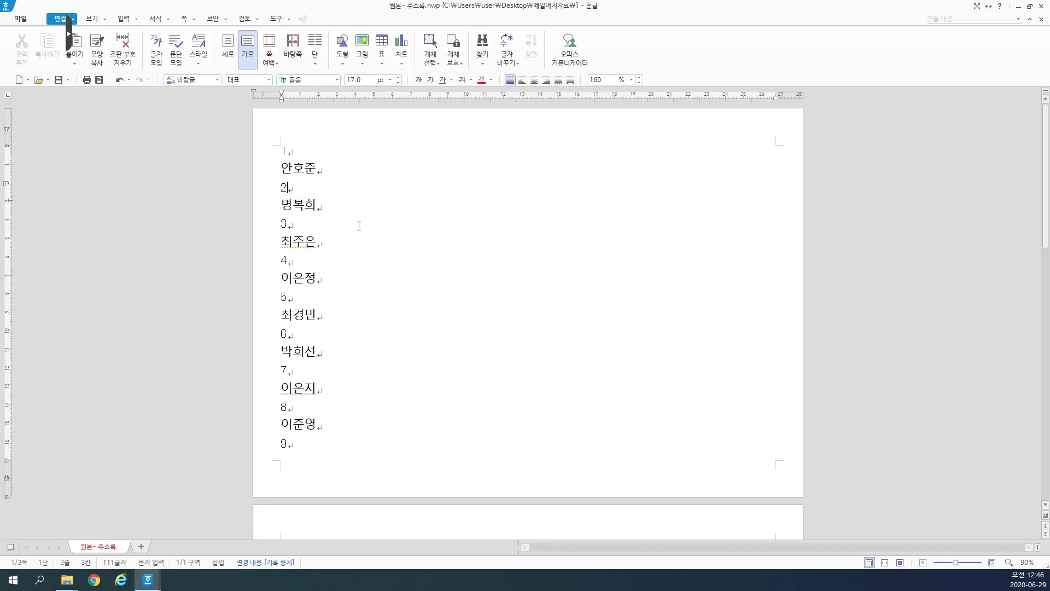
{"action": "left_click", "coordinate": [324, 171]}
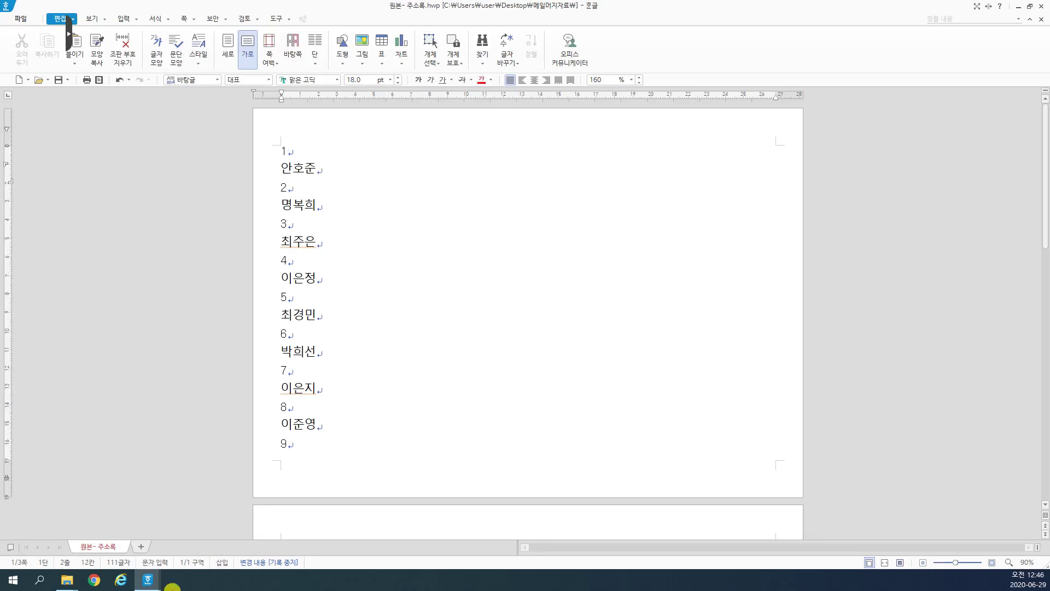
{"action": "left_click", "coordinate": [147, 579]}
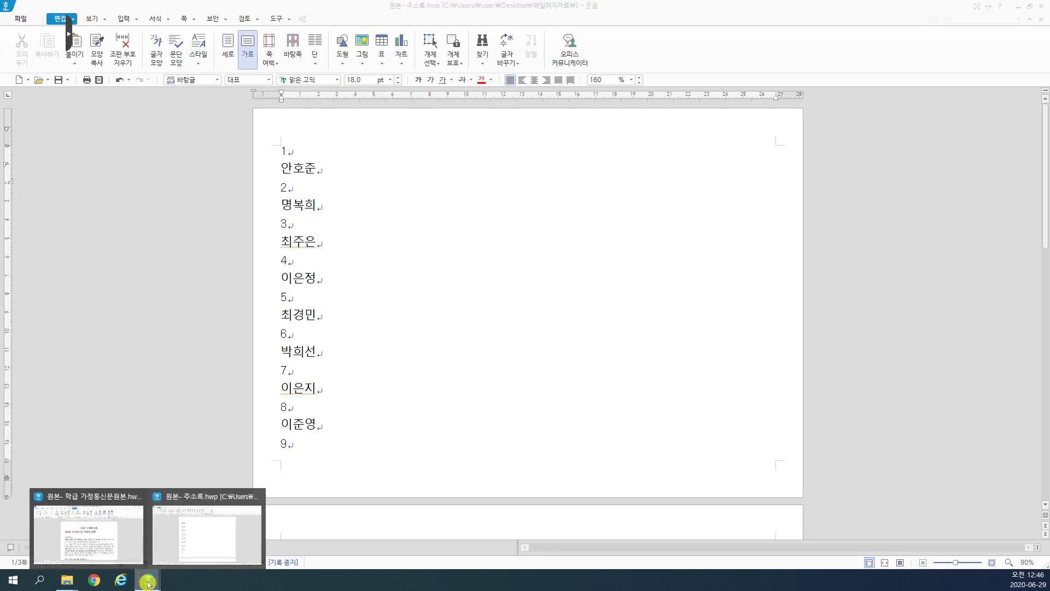
Step: Bring the 학급 가정통신문 letter forward and shrink its window to the right half
{"action": "left_click", "coordinate": [81, 513]}
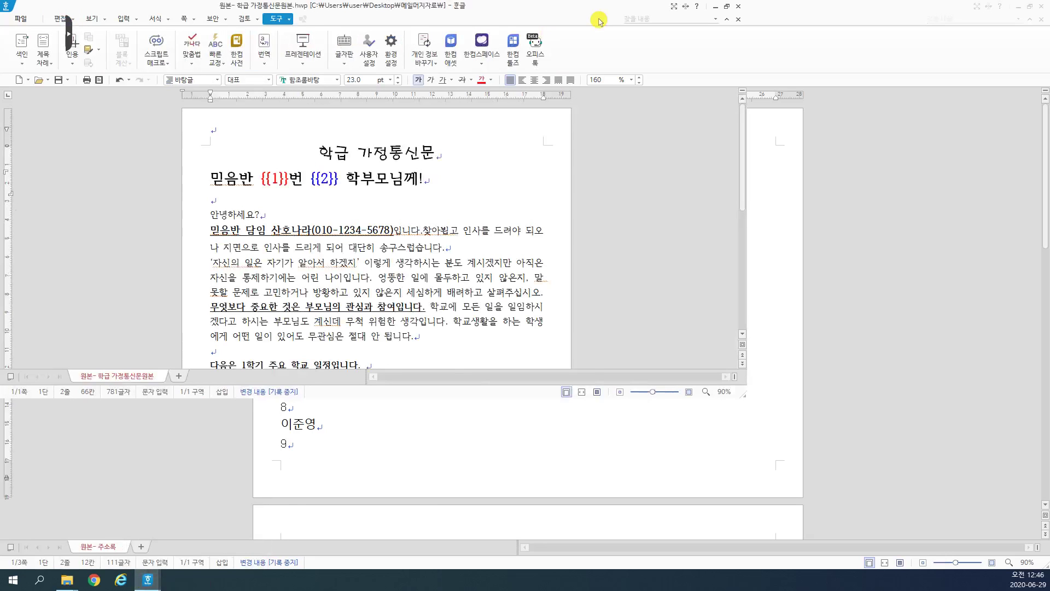
{"action": "left_click_drag", "start_coordinate": [599, 21], "coordinate": [786, 43]}
{"action": "left_click_drag", "start_coordinate": [711, 221], "coordinate": [783, 221]}
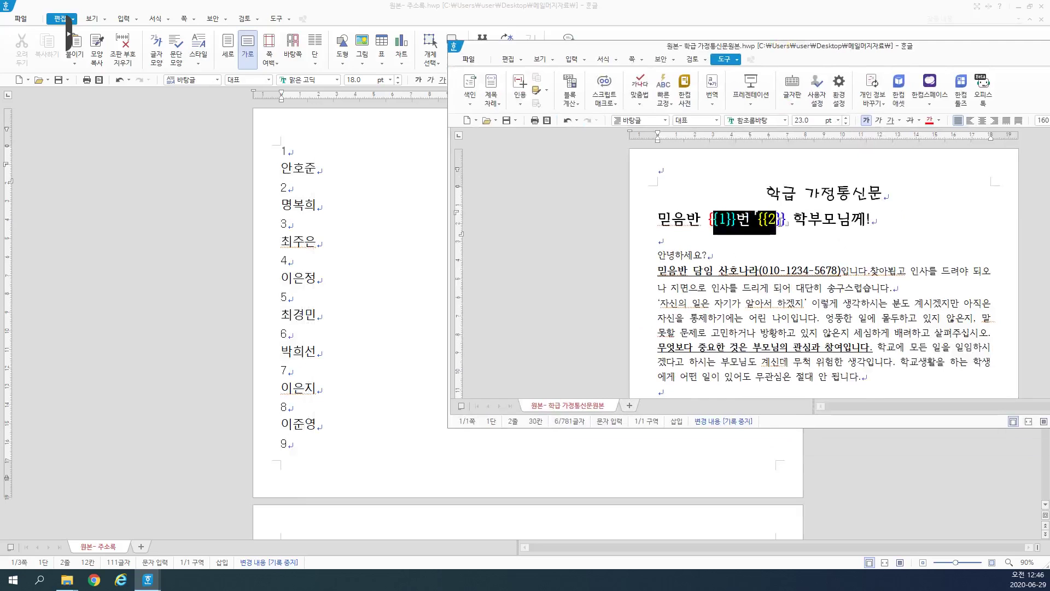
{"action": "left_click", "coordinate": [792, 244]}
{"action": "scroll", "coordinate": [899, 300], "scroll_direction": "down", "scroll_amount": 10}
{"action": "scroll", "coordinate": [978, 250], "scroll_direction": "up", "scroll_amount": 3}
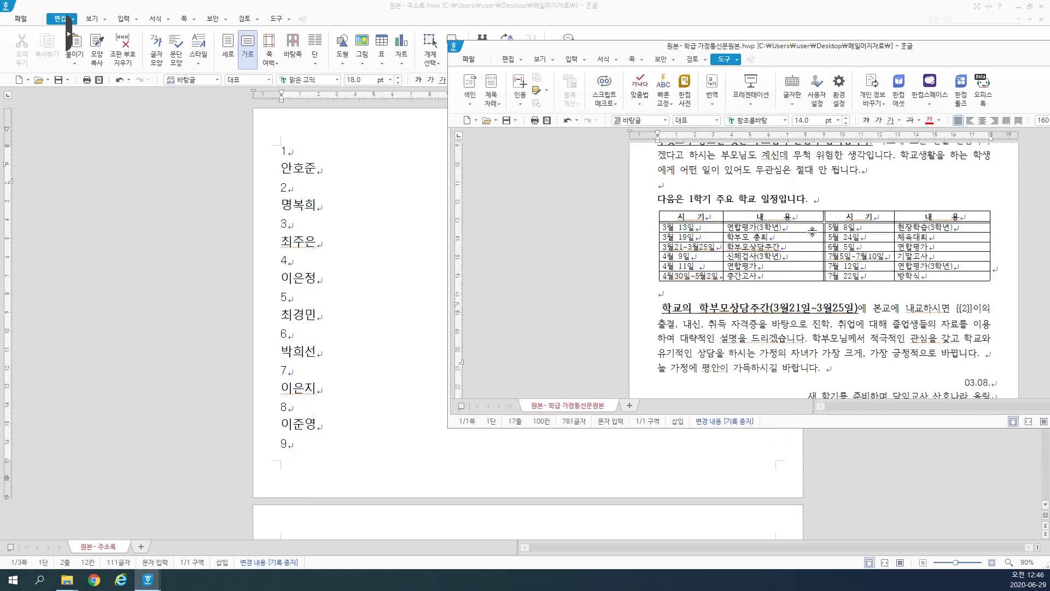
{"action": "left_click", "coordinate": [785, 186]}
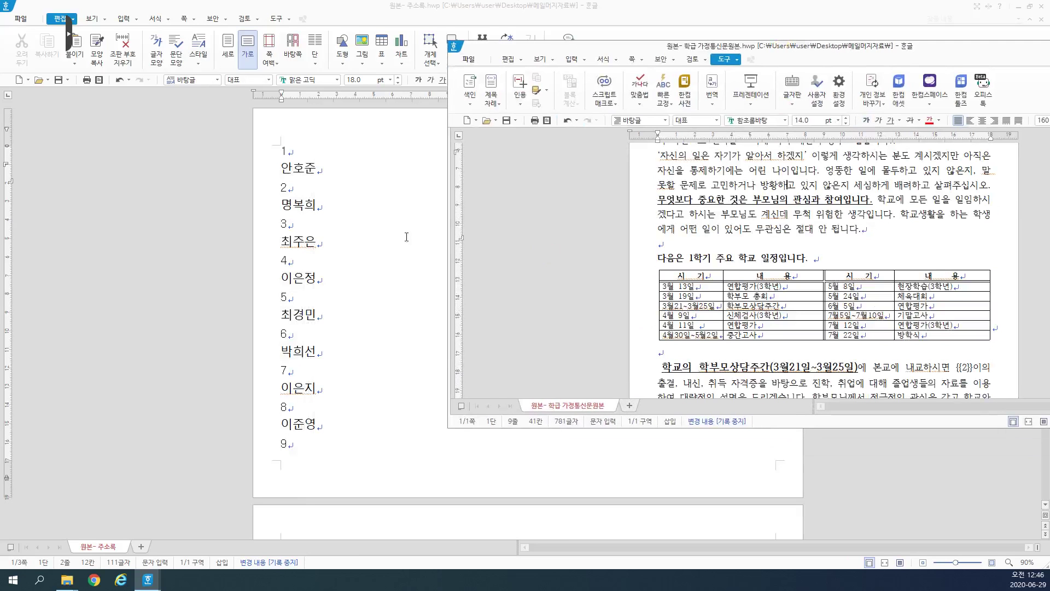
Step: Insert a new first line reading 2 at the top of the address list
{"action": "left_click", "coordinate": [337, 171]}
{"action": "key", "text": "ctrl+Home"}
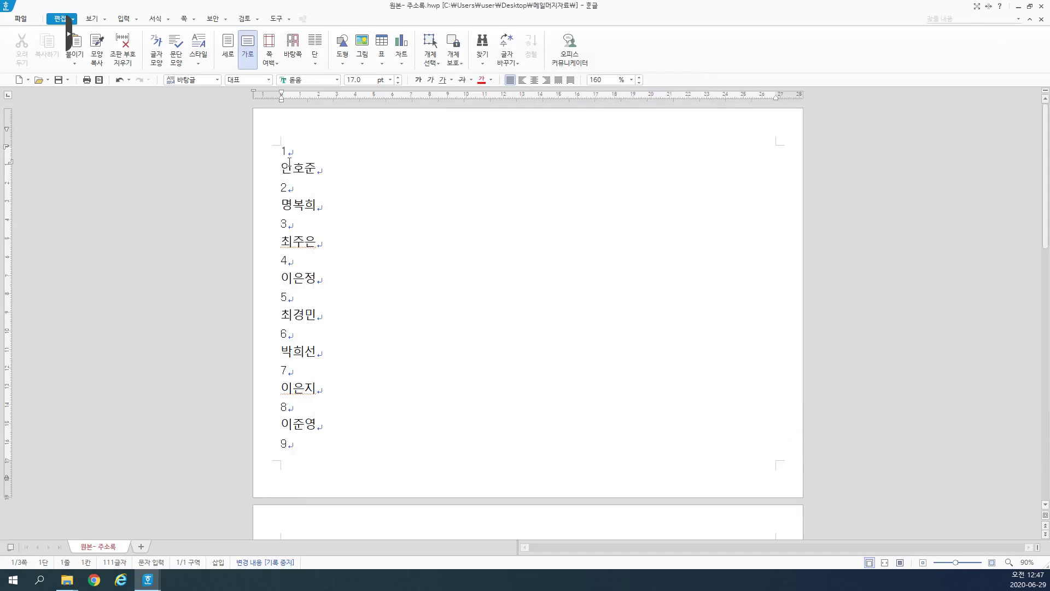
{"action": "key", "text": "Return"}
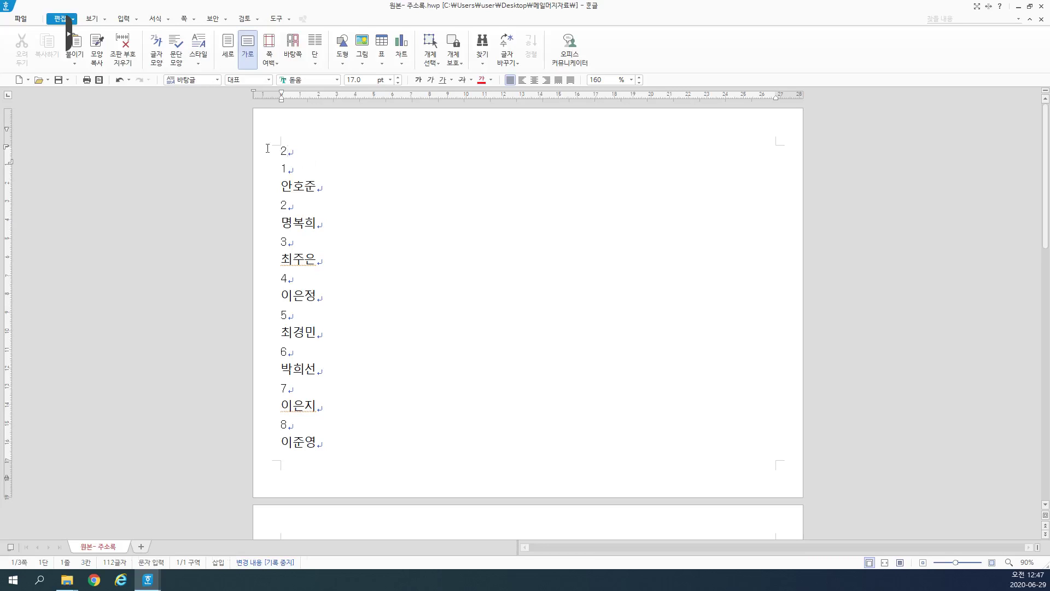
{"action": "left_click_drag", "start_coordinate": [314, 162], "coordinate": [280, 152]}
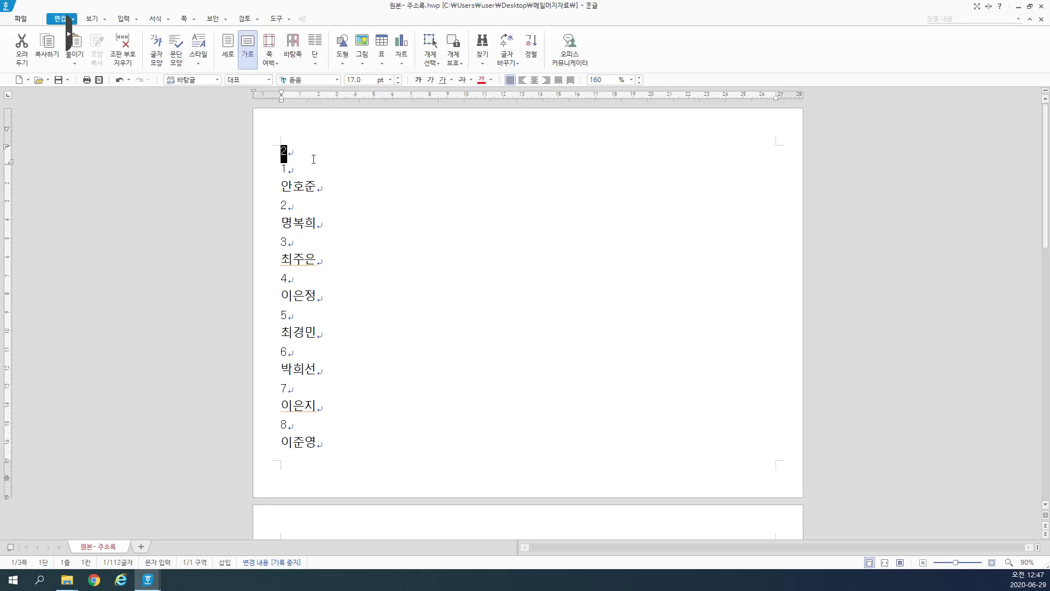
{"action": "left_click", "coordinate": [301, 156]}
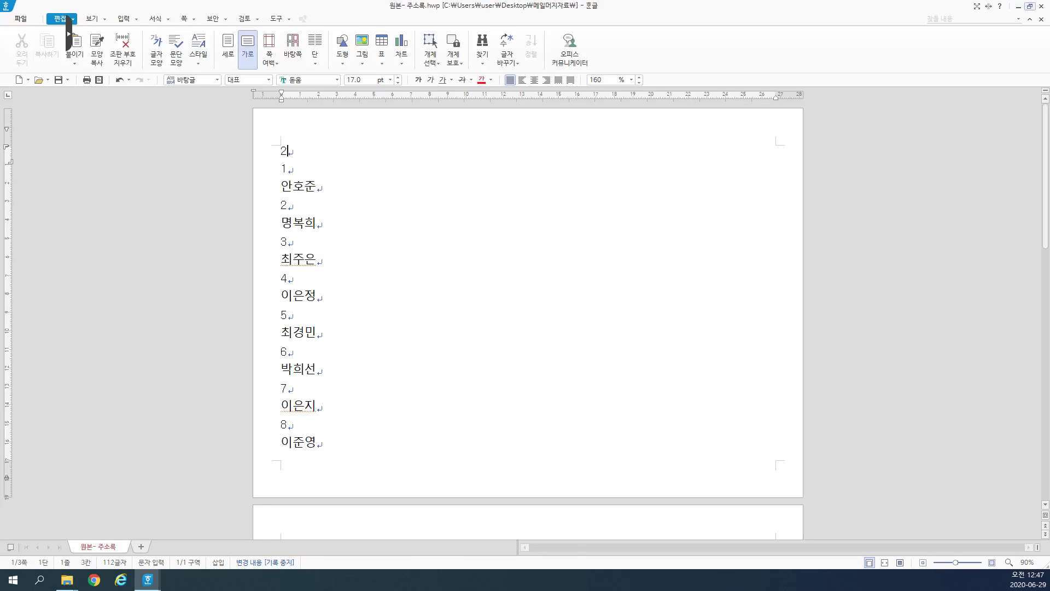
Step: Restore and reposition the address-list window so the letter shows beside it
{"action": "left_click", "coordinate": [1030, 6]}
{"action": "left_click_drag", "start_coordinate": [638, 54], "coordinate": [572, 141]}
{"action": "left_click", "coordinate": [555, 43]}
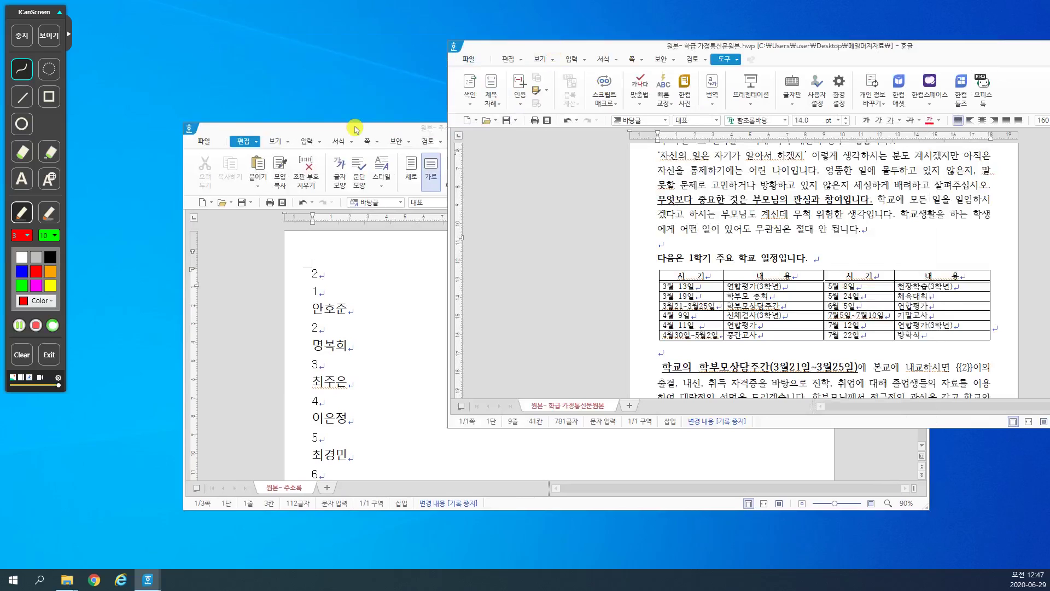
Step: Rearrange both windows and place the caret on the letter's title line
{"action": "left_click_drag", "start_coordinate": [355, 129], "coordinate": [241, 92]}
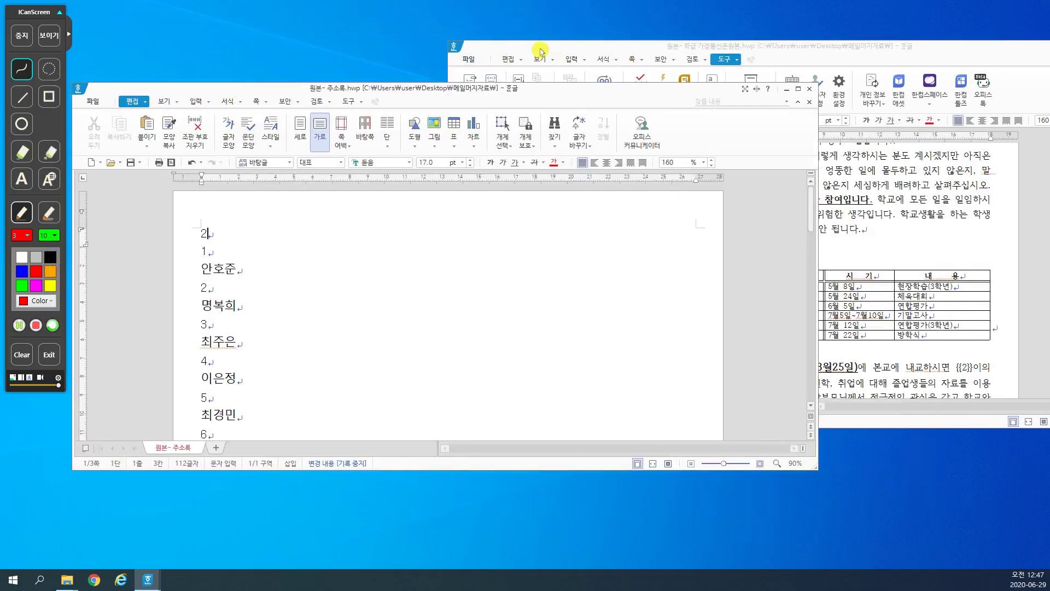
{"action": "left_click_drag", "start_coordinate": [540, 49], "coordinate": [431, 42]}
{"action": "scroll", "coordinate": [618, 251], "scroll_direction": "up", "scroll_amount": 5}
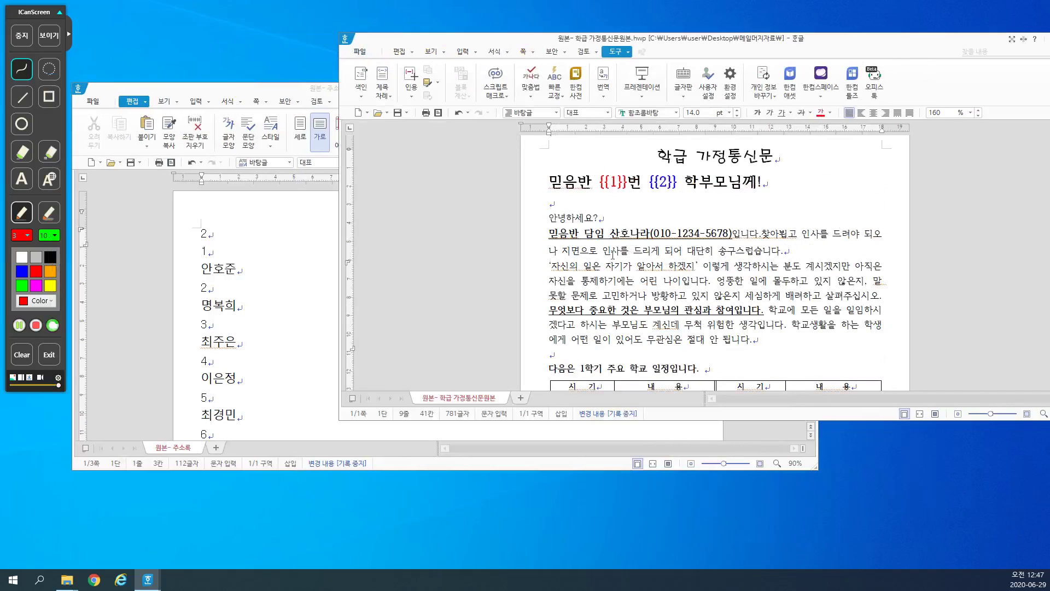
{"action": "left_click", "coordinate": [617, 239]}
{"action": "left_click", "coordinate": [621, 190]}
Step: Set up a mail merge with 원본- 주소록.hwp as Hangul-file source, then cancel it
{"action": "left_click", "coordinate": [627, 52]}
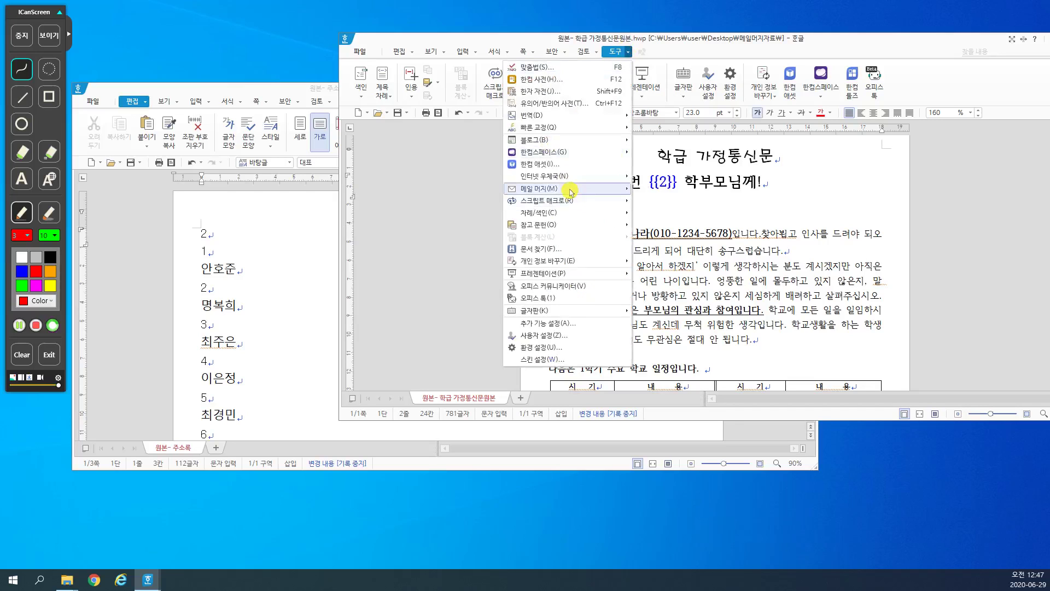
{"action": "mouse_move", "coordinate": [563, 189]}
{"action": "left_click", "coordinate": [456, 193]}
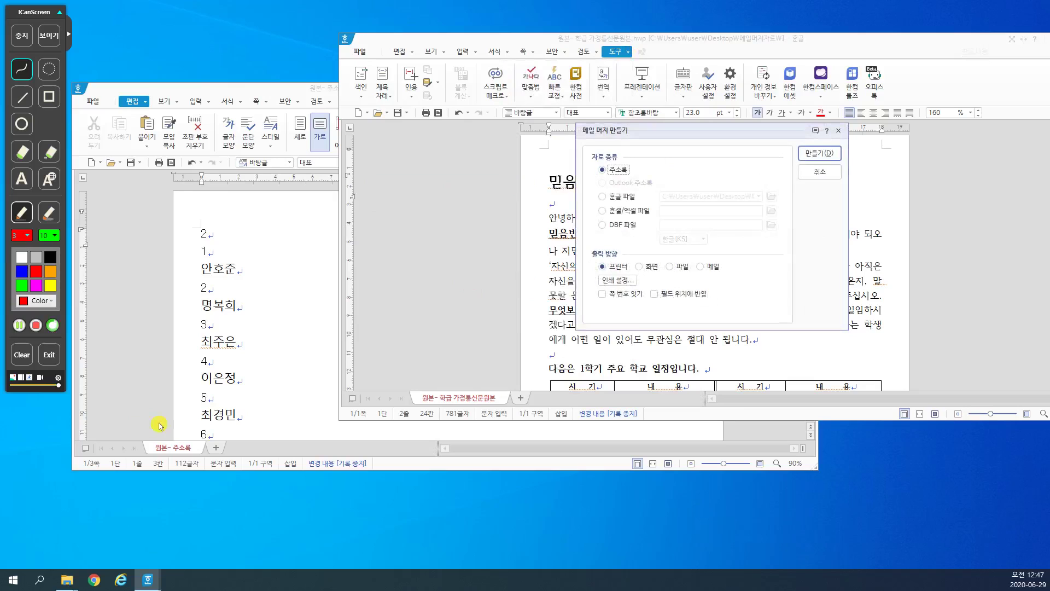
{"action": "left_click", "coordinate": [624, 196]}
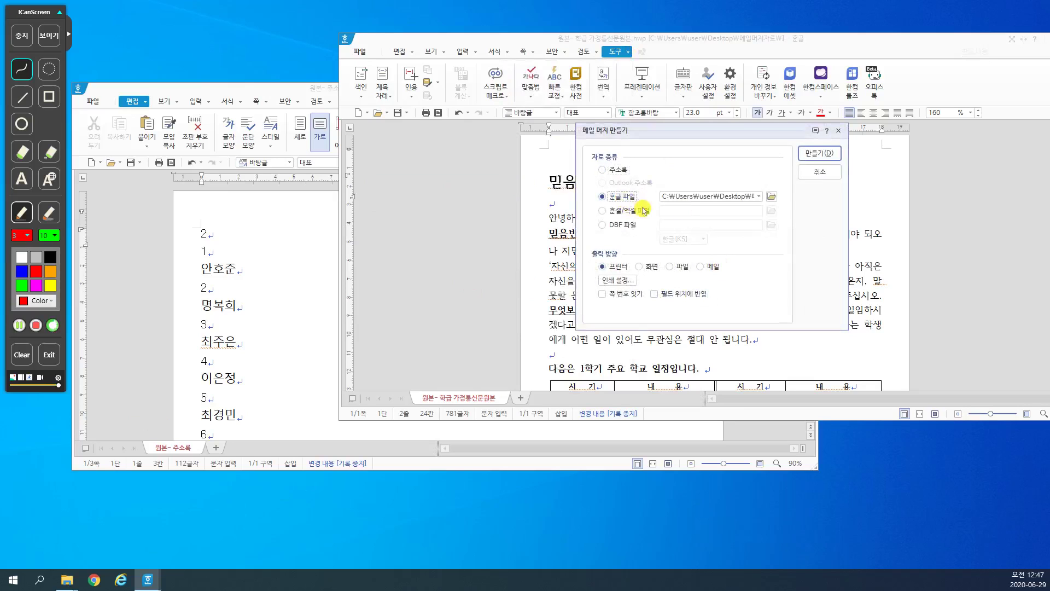
{"action": "left_click", "coordinate": [759, 195]}
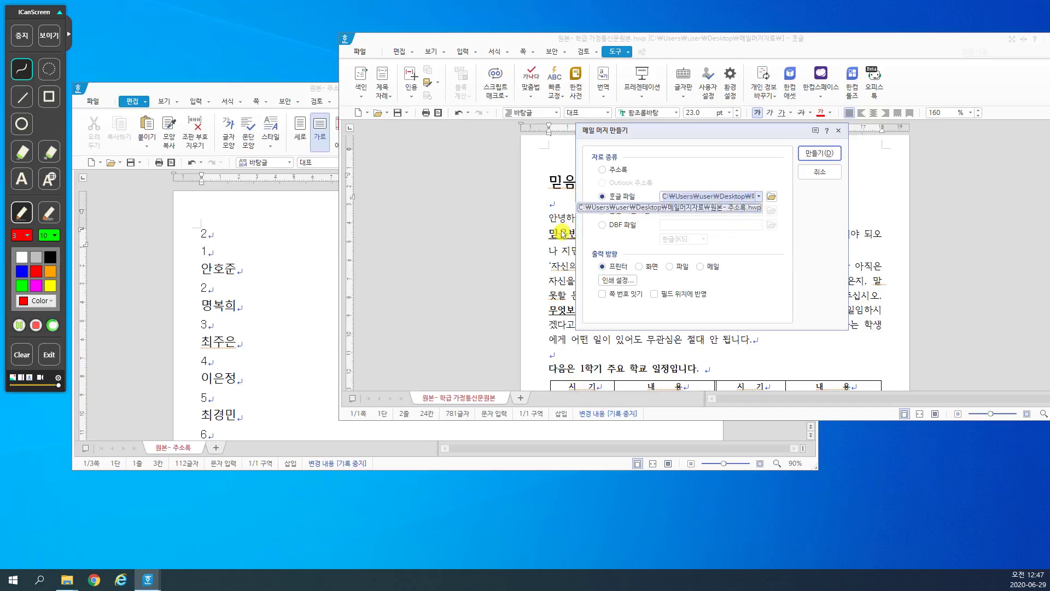
{"action": "left_click", "coordinate": [817, 157]}
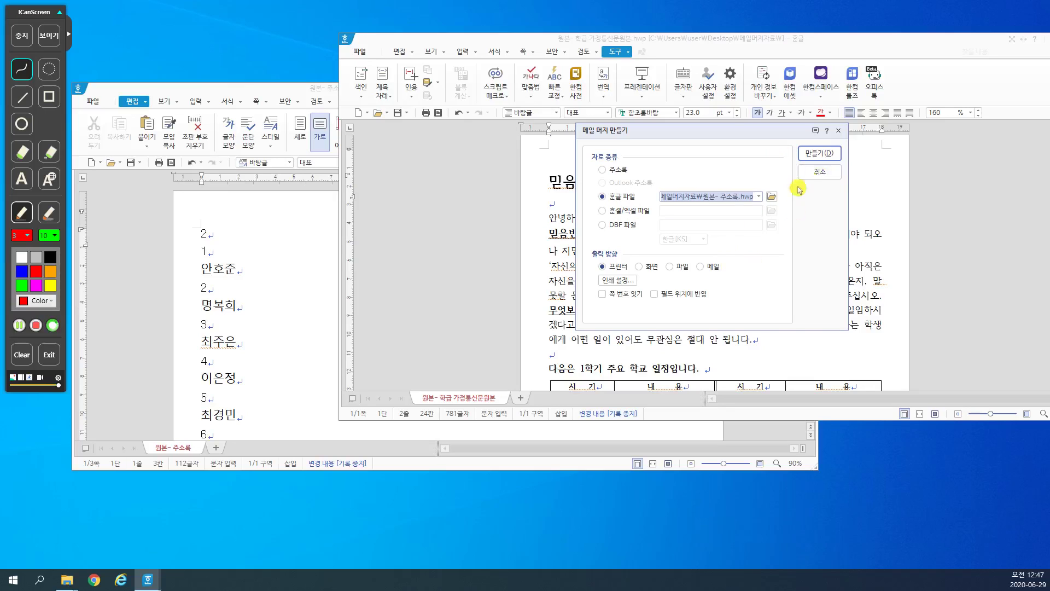
{"action": "left_click", "coordinate": [814, 174]}
{"action": "left_click", "coordinate": [704, 249]}
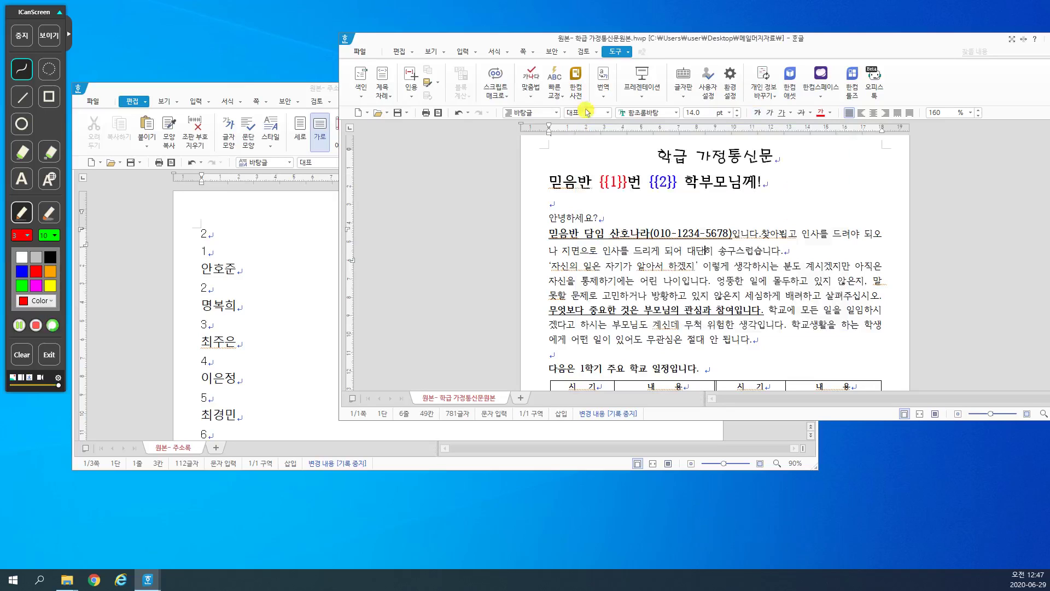
Step: Try a 화면-output mail merge, cancel the empty record selection, and bring the address list forward
{"action": "left_click", "coordinate": [627, 52]}
{"action": "mouse_move", "coordinate": [536, 189]}
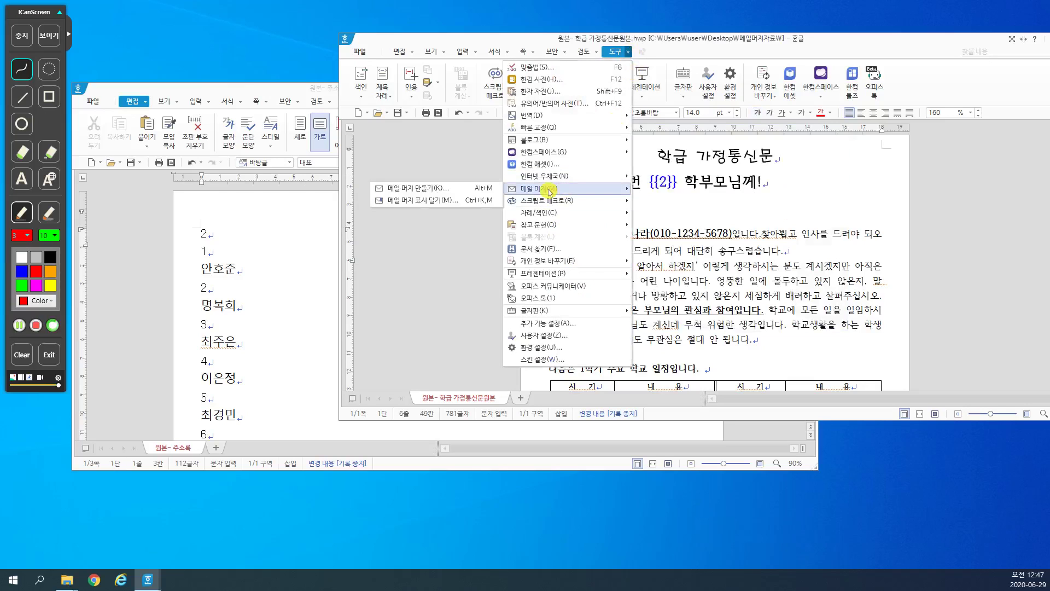
{"action": "left_click", "coordinate": [448, 188]}
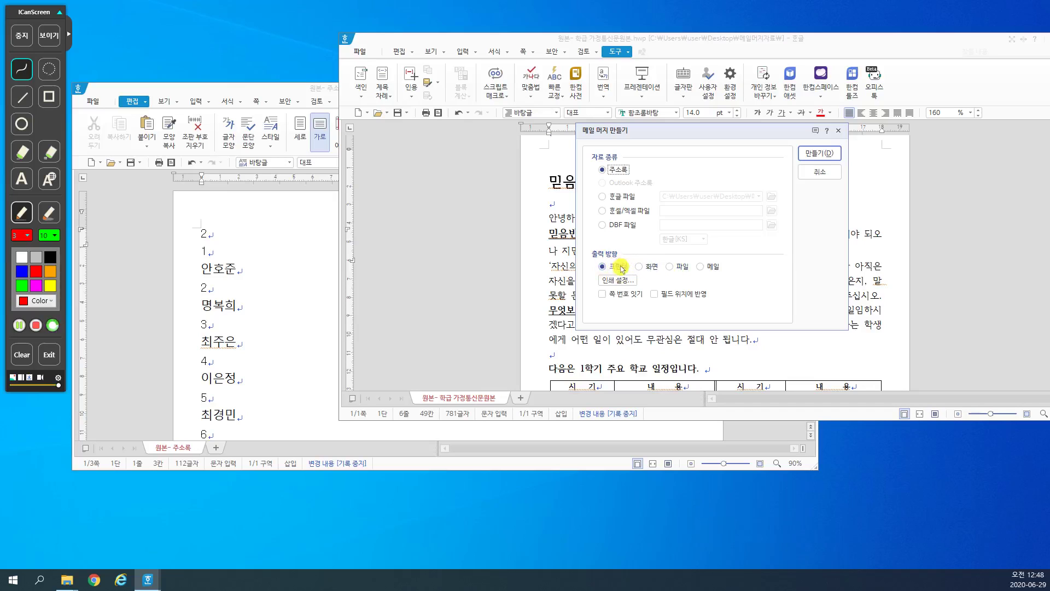
{"action": "left_click", "coordinate": [647, 272]}
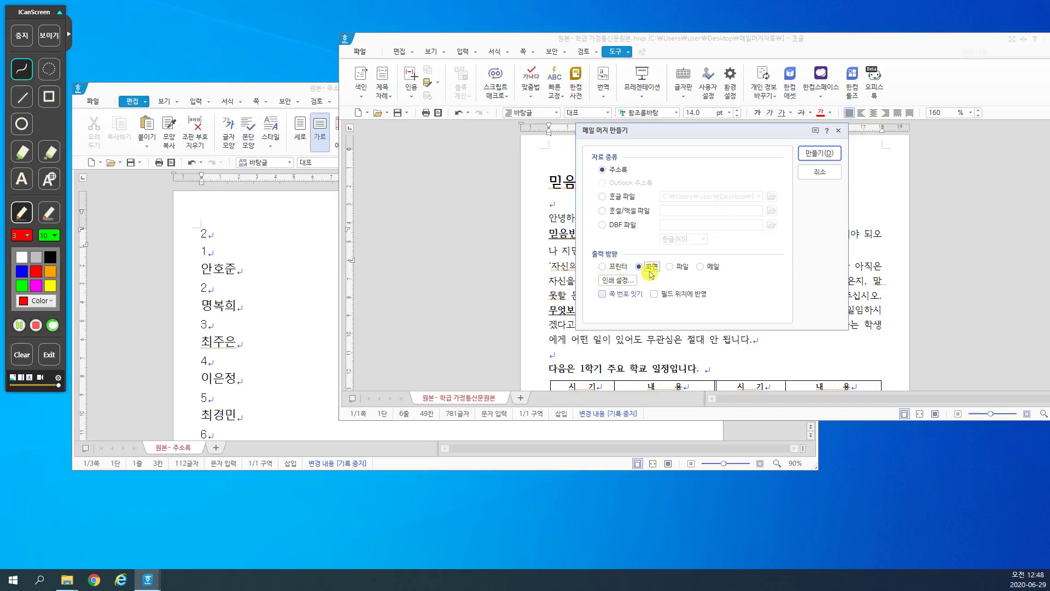
{"action": "left_click", "coordinate": [842, 156]}
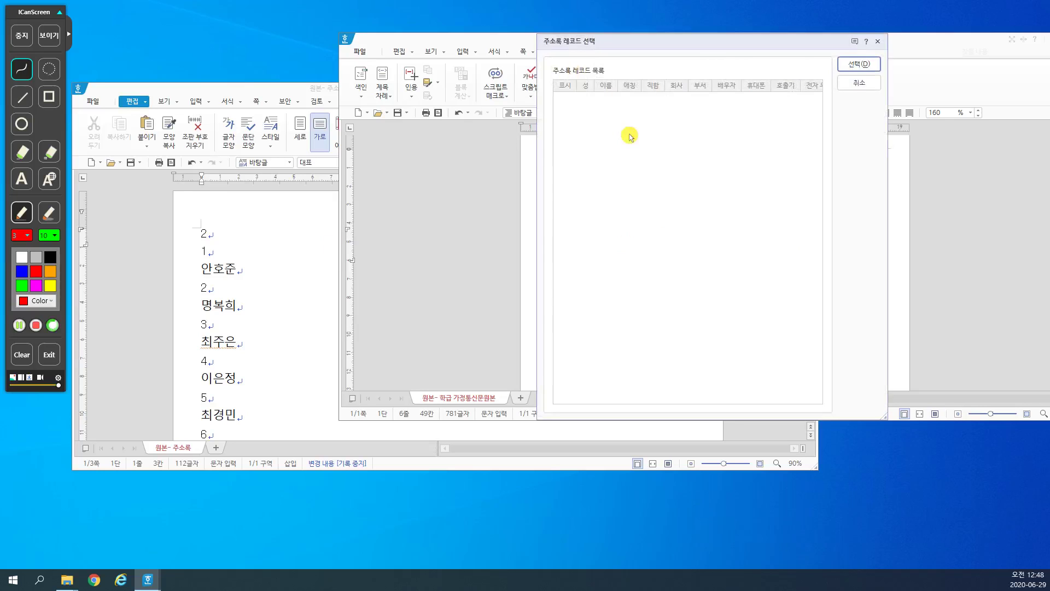
{"action": "left_click", "coordinate": [868, 86]}
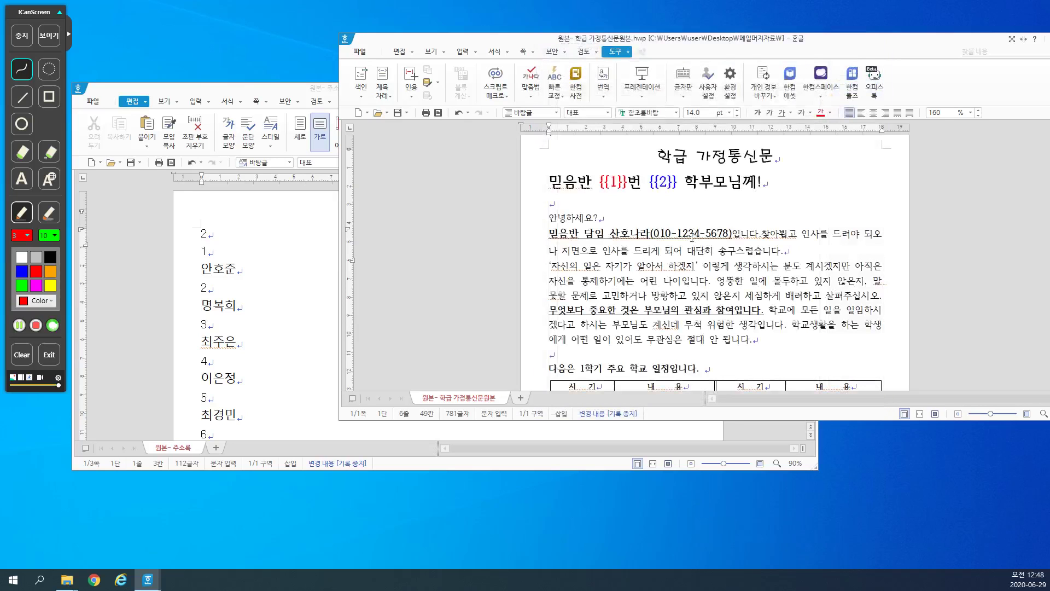
{"action": "scroll", "coordinate": [688, 240], "scroll_direction": "down", "scroll_amount": 3}
{"action": "scroll", "coordinate": [689, 241], "scroll_direction": "down", "scroll_amount": 3}
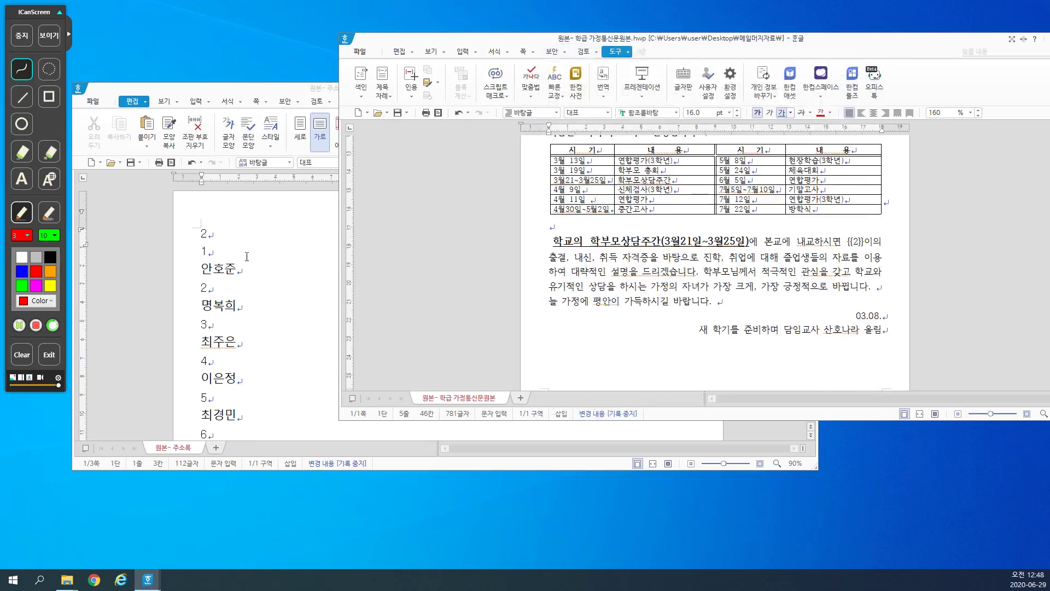
{"action": "left_click", "coordinate": [271, 277]}
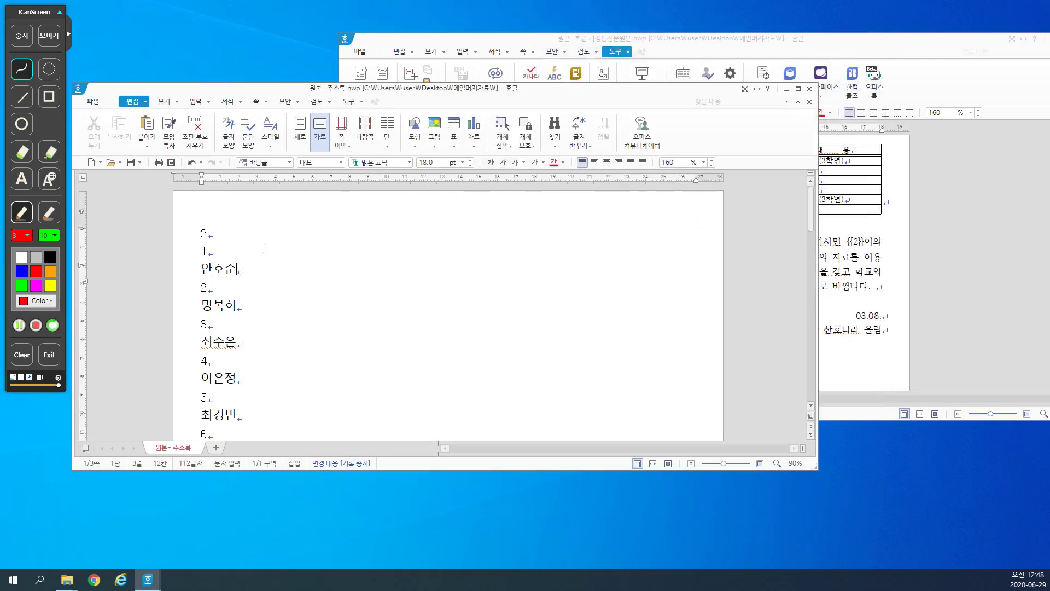
Step: Change the file name from 원본- 주소록.hwp to 데이터- 주소록.hwp and save
{"action": "left_click", "coordinate": [265, 248]}
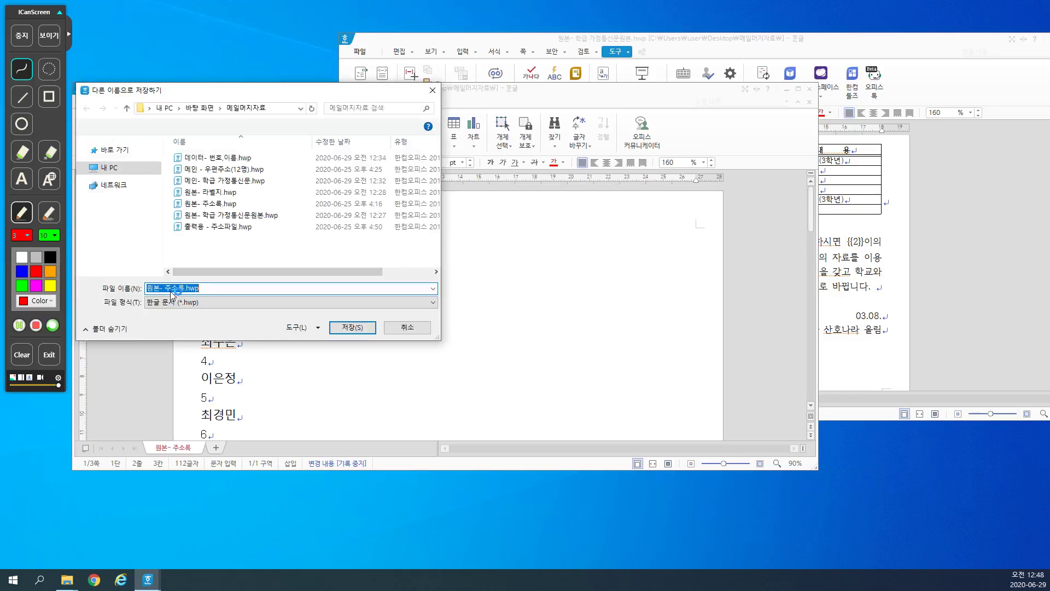
{"action": "key", "text": "Delete"}
{"action": "key", "text": "Delete"}
{"action": "key", "text": "Delete"}
{"action": "type", "text": "ep"}
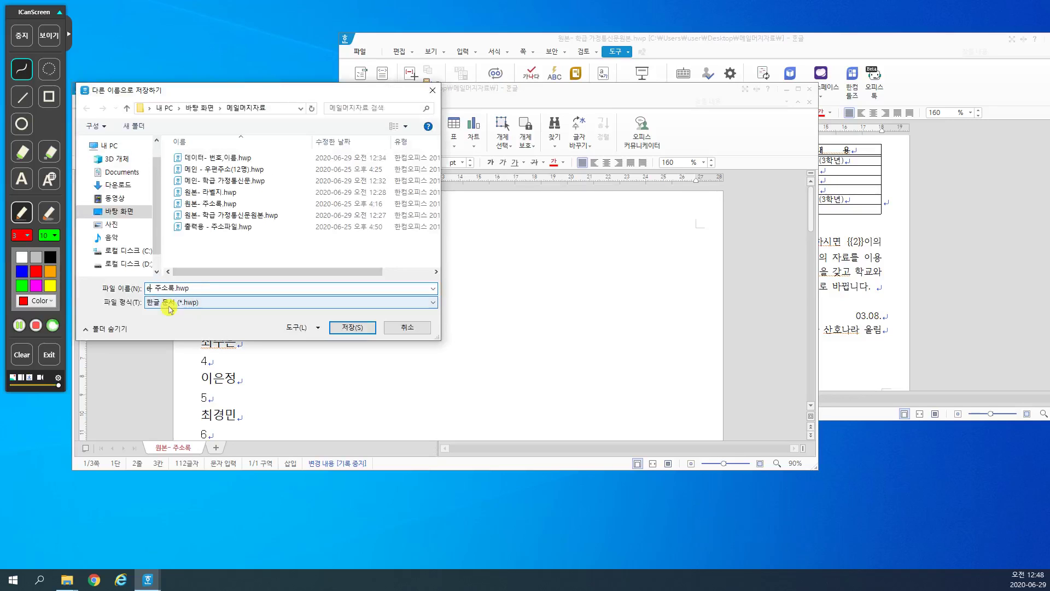
{"action": "key", "text": "BackSpace"}
{"action": "key", "text": "BackSpace"}
{"action": "type", "text": "데이터"}
{"action": "key", "text": "BackSpace"}
{"action": "type", "text": "ㅓ"}
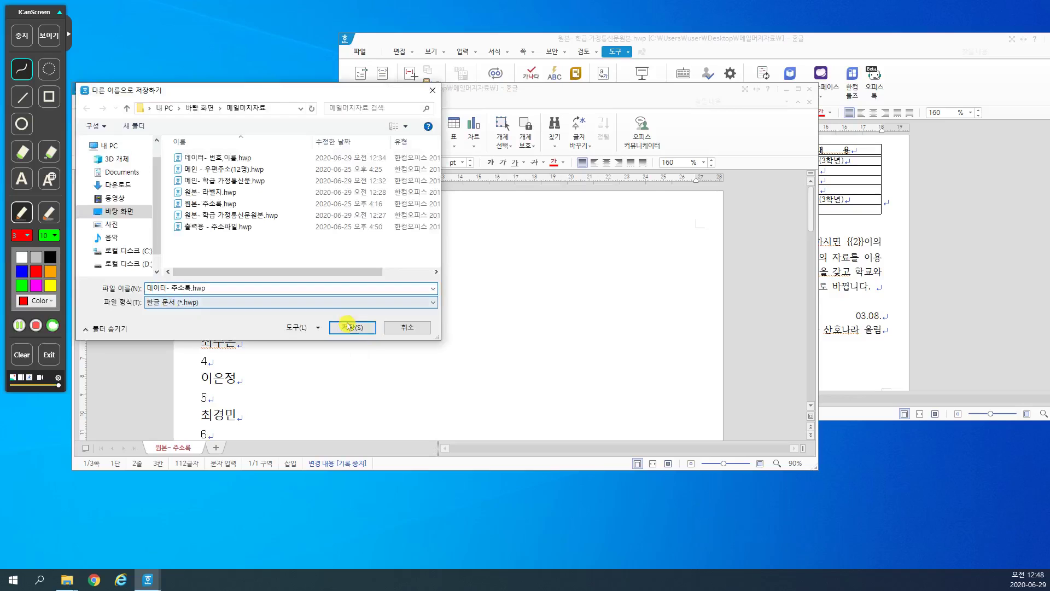
{"action": "left_click", "coordinate": [348, 326]}
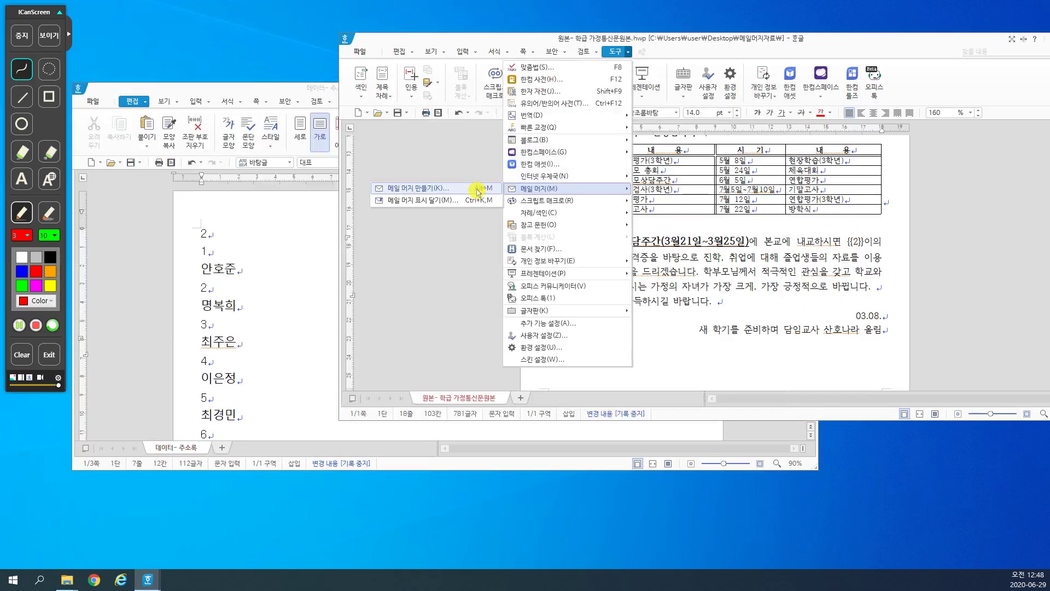
Step: Run the mail merge with 데이터- 주소록.hwp and maximize the merged preview window
{"action": "left_click", "coordinate": [477, 190]}
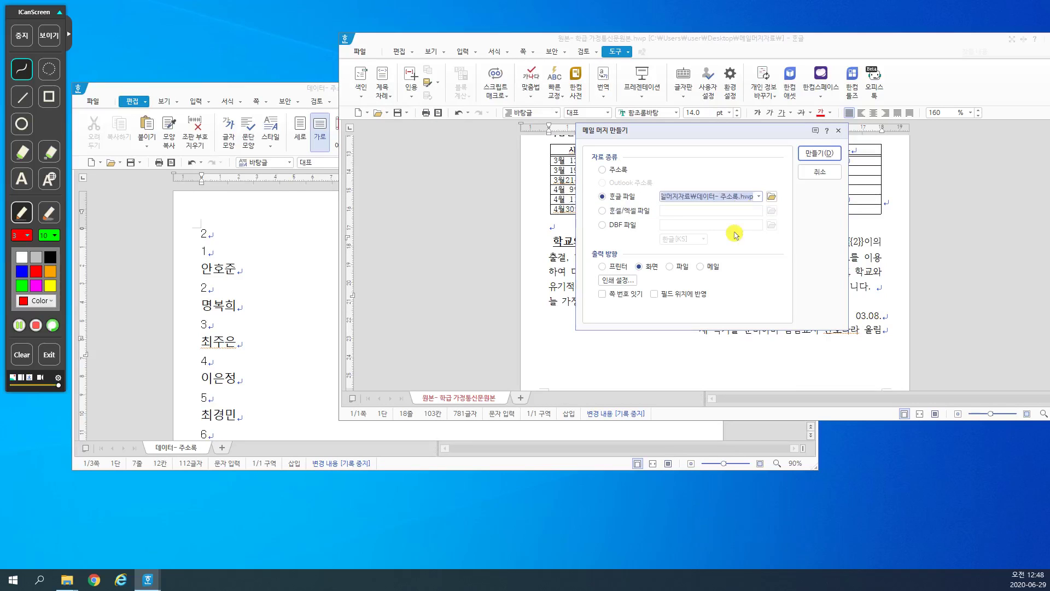
{"action": "left_click", "coordinate": [819, 154]}
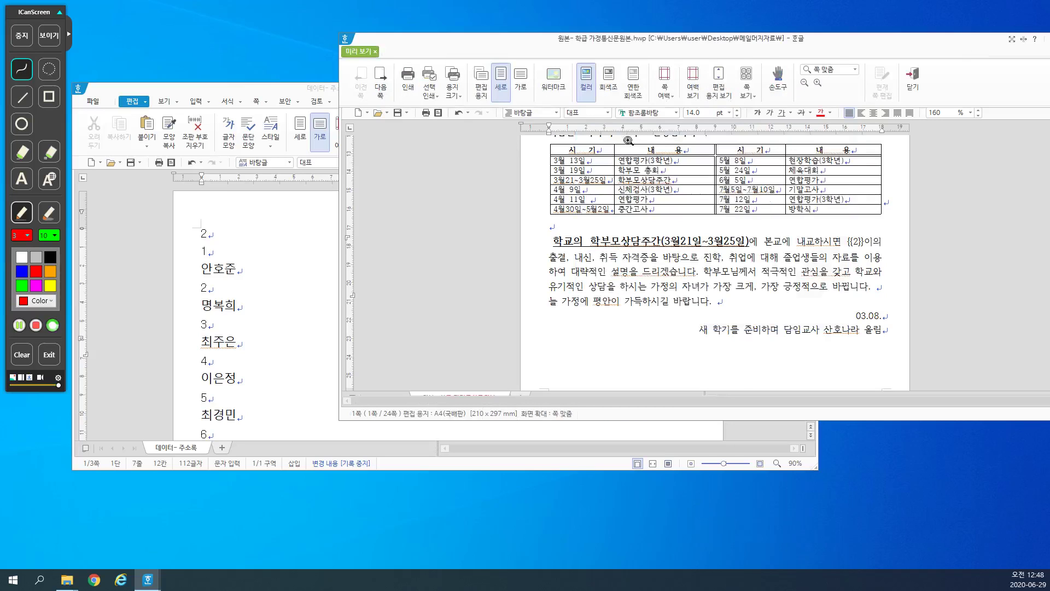
{"action": "left_click_drag", "start_coordinate": [670, 32], "coordinate": [561, 21]}
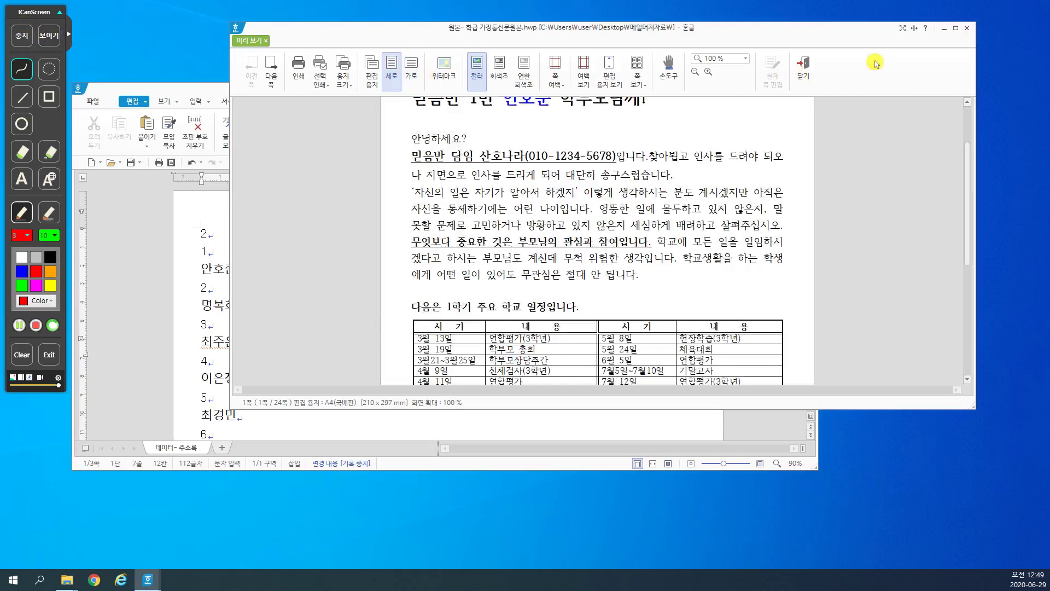
{"action": "left_click", "coordinate": [955, 28]}
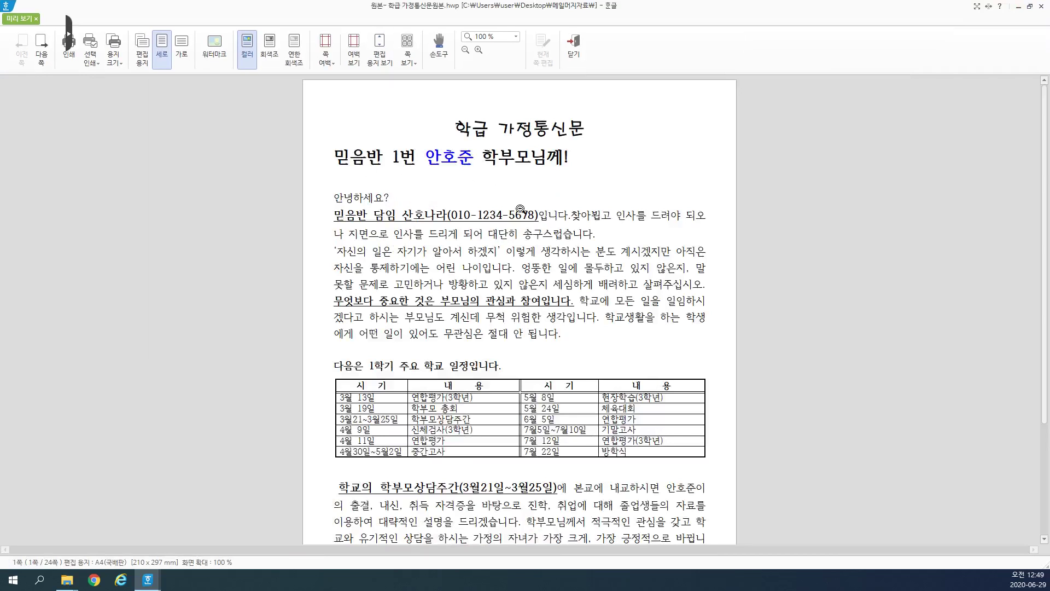
Step: Scroll through the 24-page personalised newsletter preview
{"action": "scroll", "coordinate": [601, 262], "scroll_direction": "down", "scroll_amount": 10}
{"action": "scroll", "coordinate": [691, 427], "scroll_direction": "down", "scroll_amount": 3}
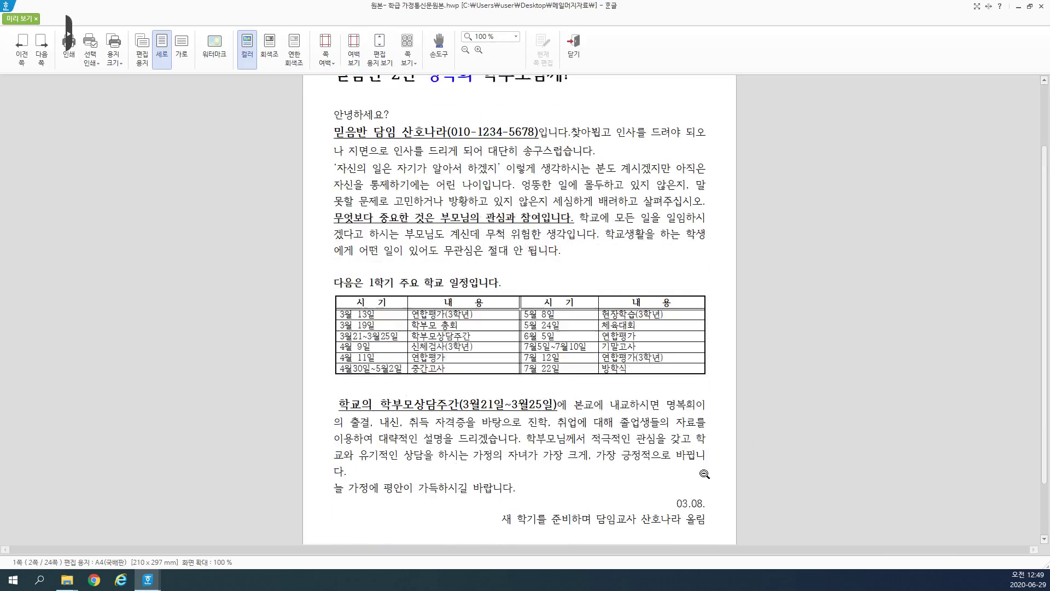
{"action": "scroll", "coordinate": [662, 352], "scroll_direction": "up", "scroll_amount": 2}
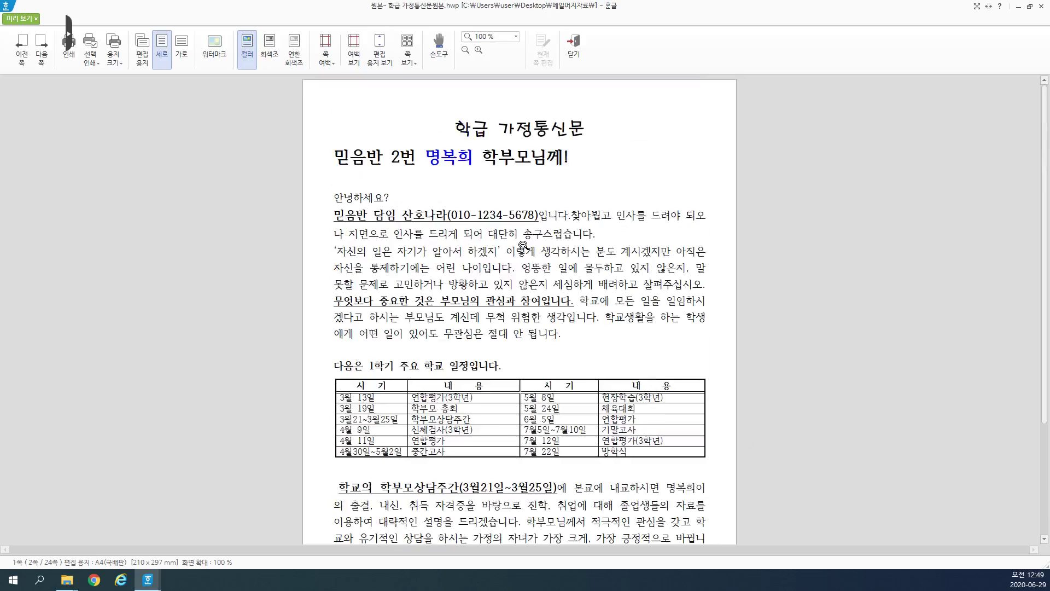
{"action": "scroll", "coordinate": [705, 385], "scroll_direction": "down", "scroll_amount": 5}
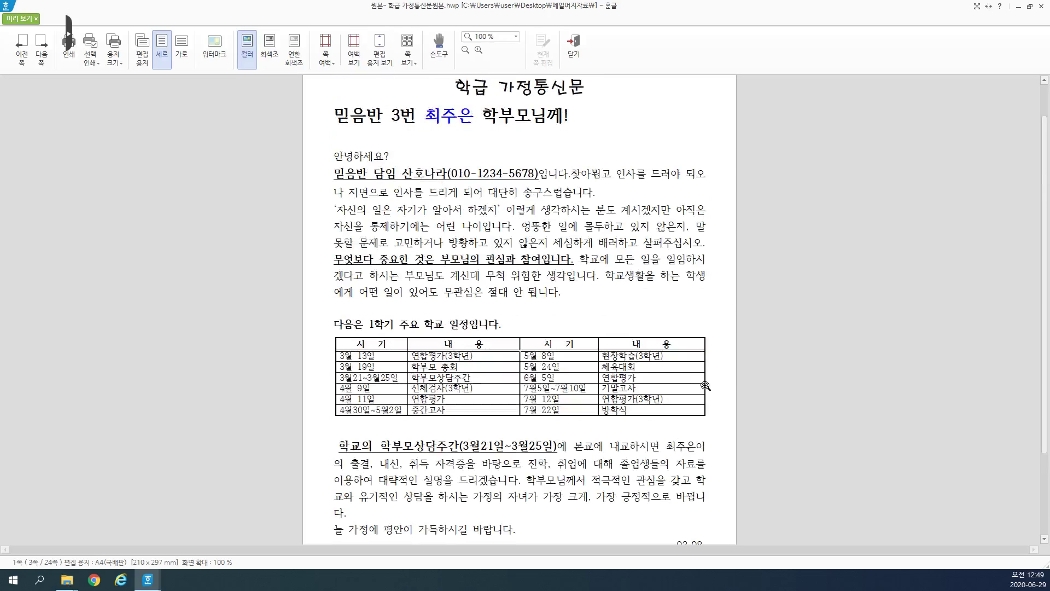
{"action": "scroll", "coordinate": [705, 386], "scroll_direction": "down", "scroll_amount": 5}
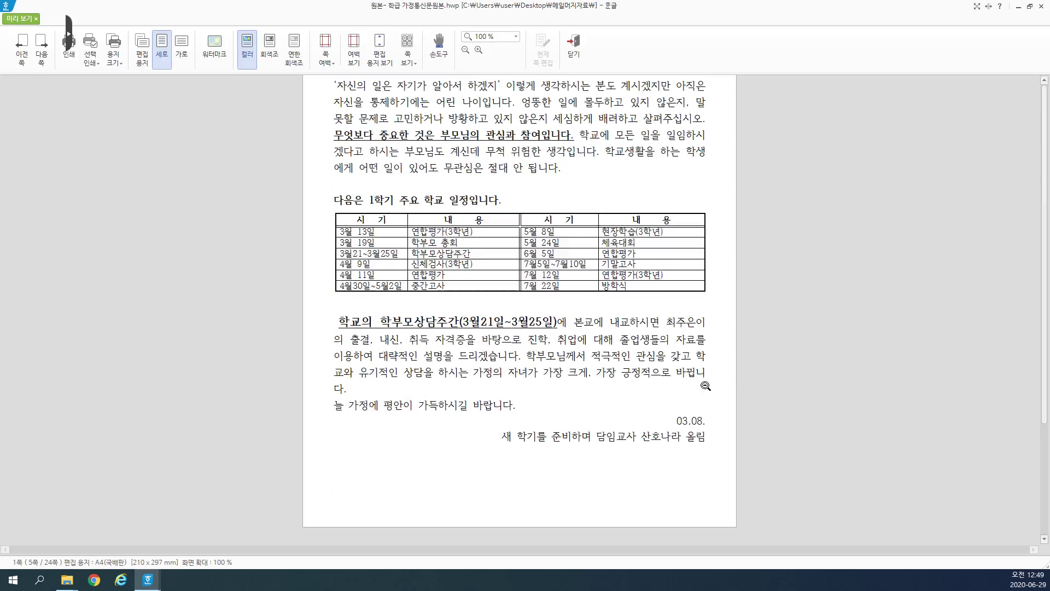
{"action": "scroll", "coordinate": [706, 386], "scroll_direction": "down", "scroll_amount": 5}
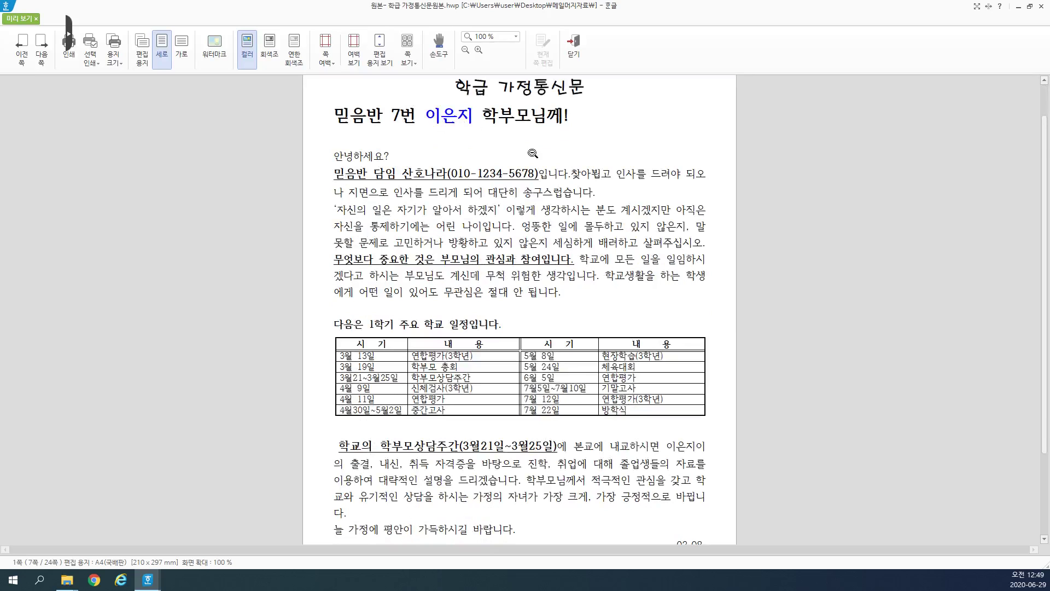
{"action": "scroll", "coordinate": [572, 235], "scroll_direction": "down", "scroll_amount": 3}
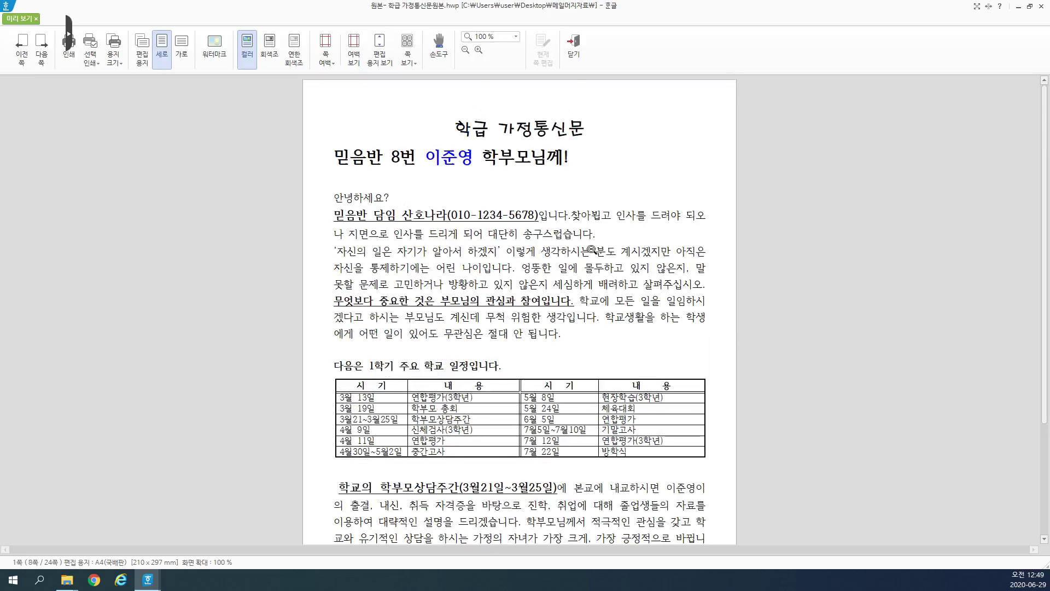
{"action": "scroll", "coordinate": [602, 295], "scroll_direction": "down", "scroll_amount": 1}
{"action": "scroll", "coordinate": [607, 308], "scroll_direction": "down", "scroll_amount": 1}
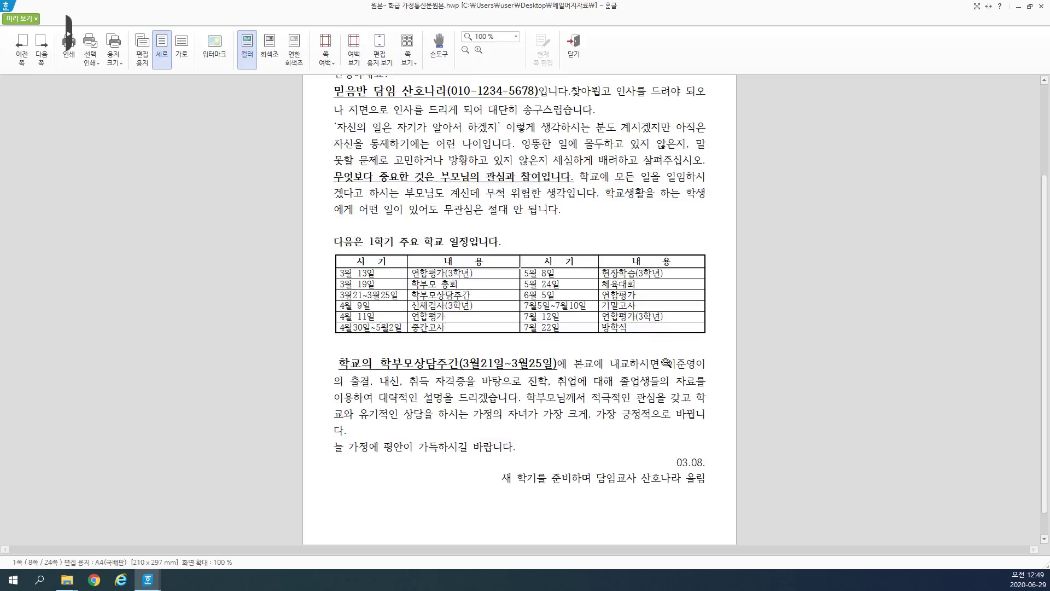
{"action": "scroll", "coordinate": [463, 198], "scroll_direction": "up", "scroll_amount": 3}
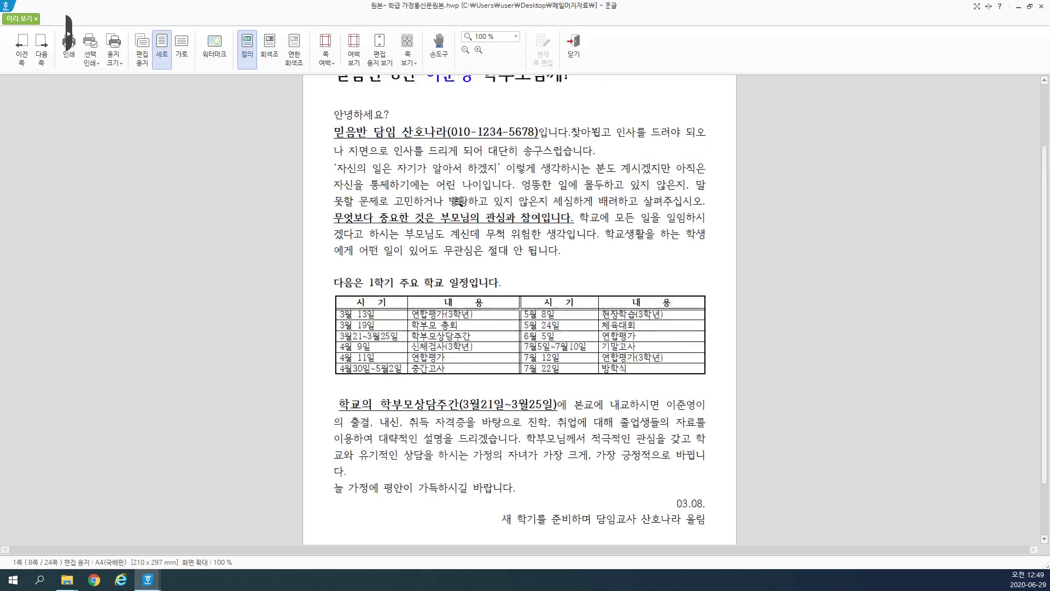
{"action": "scroll", "coordinate": [463, 198], "scroll_direction": "up", "scroll_amount": 1}
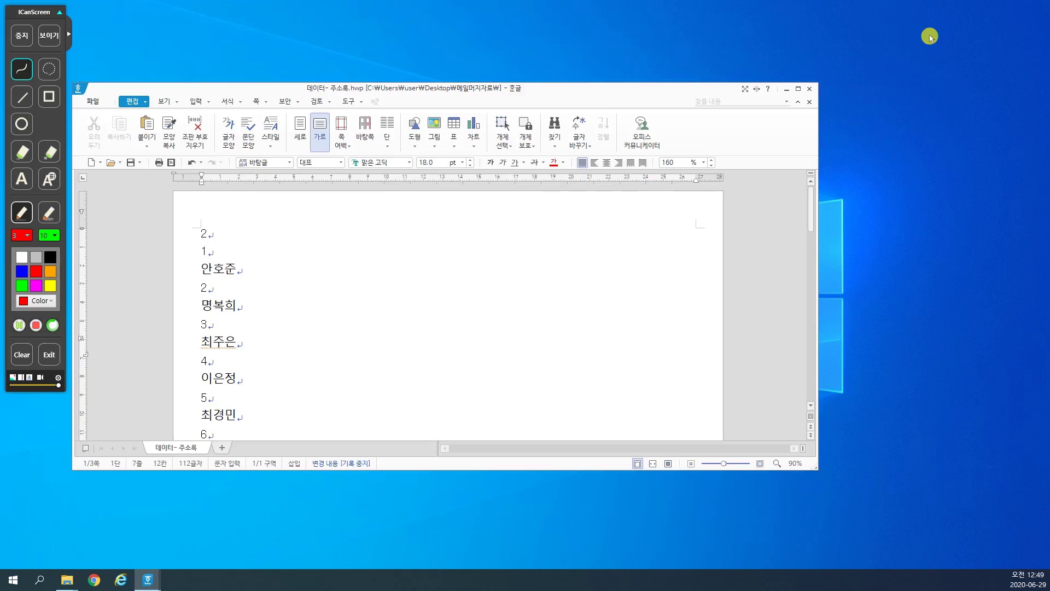
Step: Switch from the address list back to the merged newsletter preview
{"action": "scroll", "coordinate": [414, 253], "scroll_direction": "down", "scroll_amount": 10}
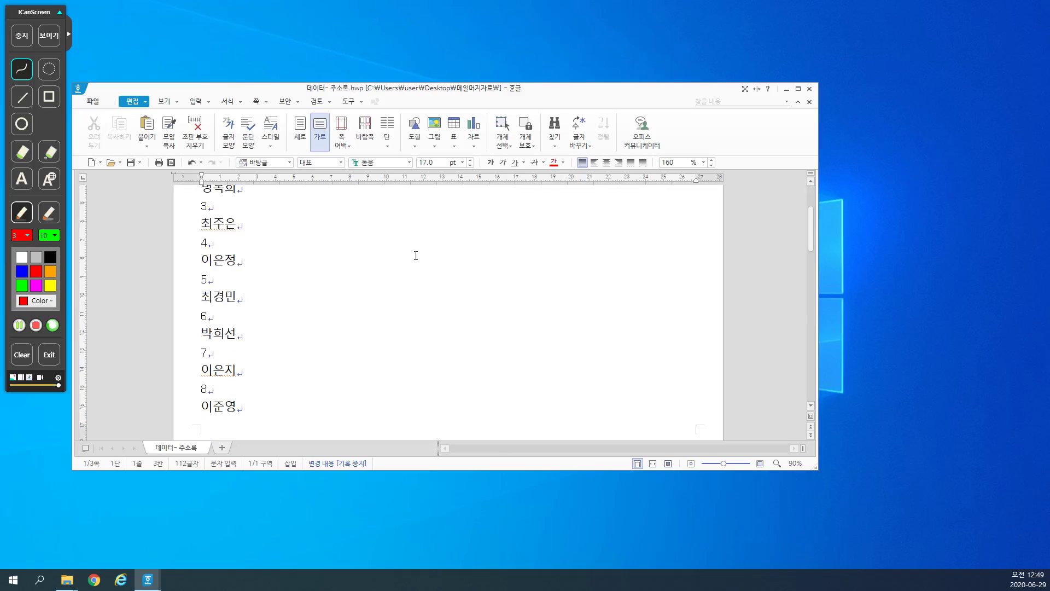
{"action": "left_click", "coordinate": [236, 342]}
{"action": "scroll", "coordinate": [266, 374], "scroll_direction": "down", "scroll_amount": 3}
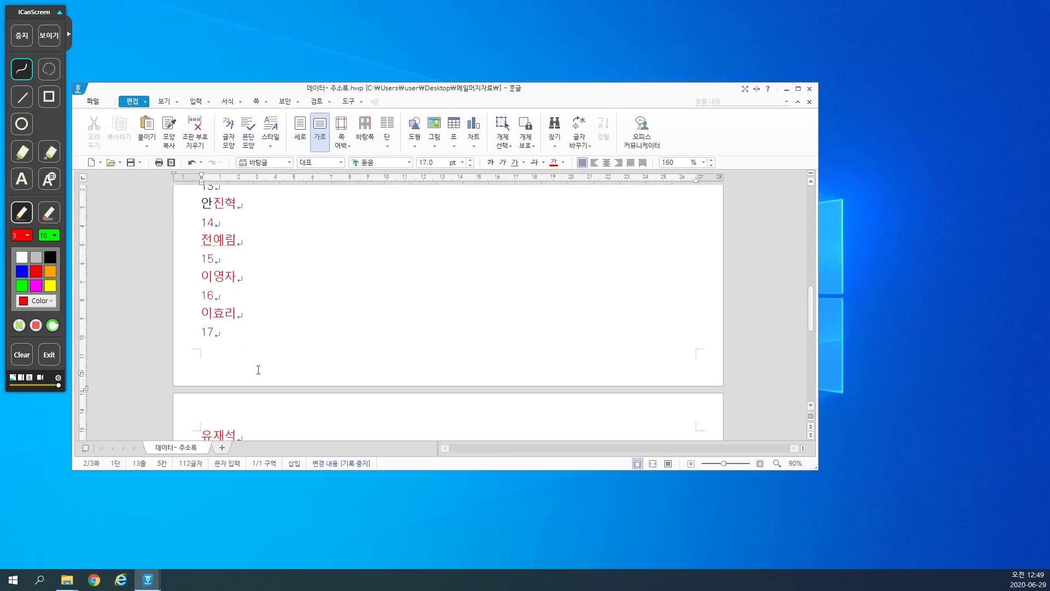
{"action": "left_click_drag", "start_coordinate": [214, 277], "coordinate": [234, 324]}
{"action": "left_click", "coordinate": [307, 416]}
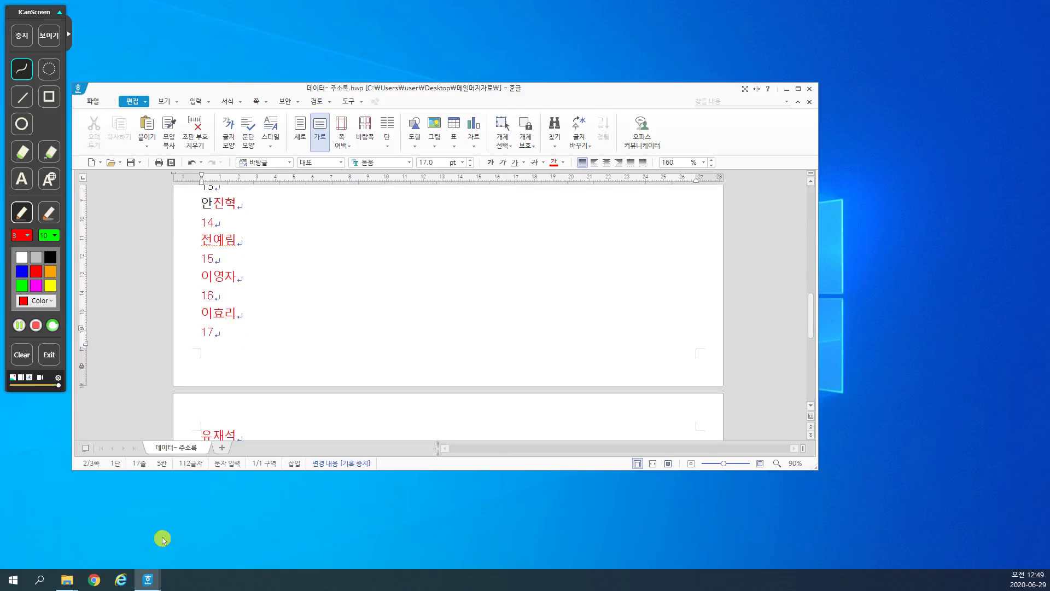
{"action": "left_click", "coordinate": [147, 579]}
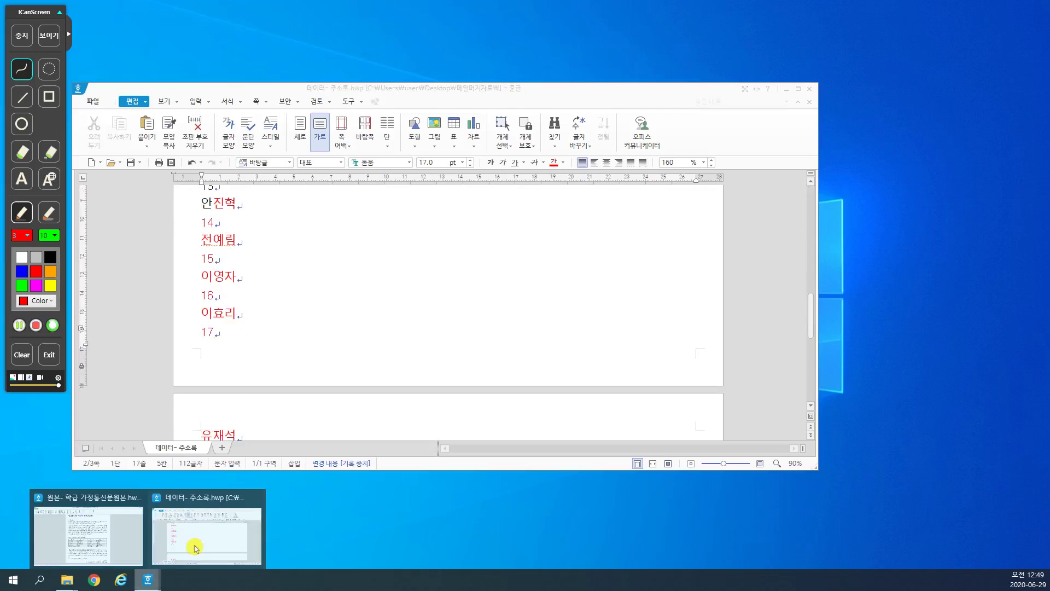
{"action": "left_click", "coordinate": [110, 531]}
Step: Set the preview zoom to 쪽 맞춤 and page through to page 24 of 24
{"action": "scroll", "coordinate": [678, 246], "scroll_direction": "down", "scroll_amount": 2}
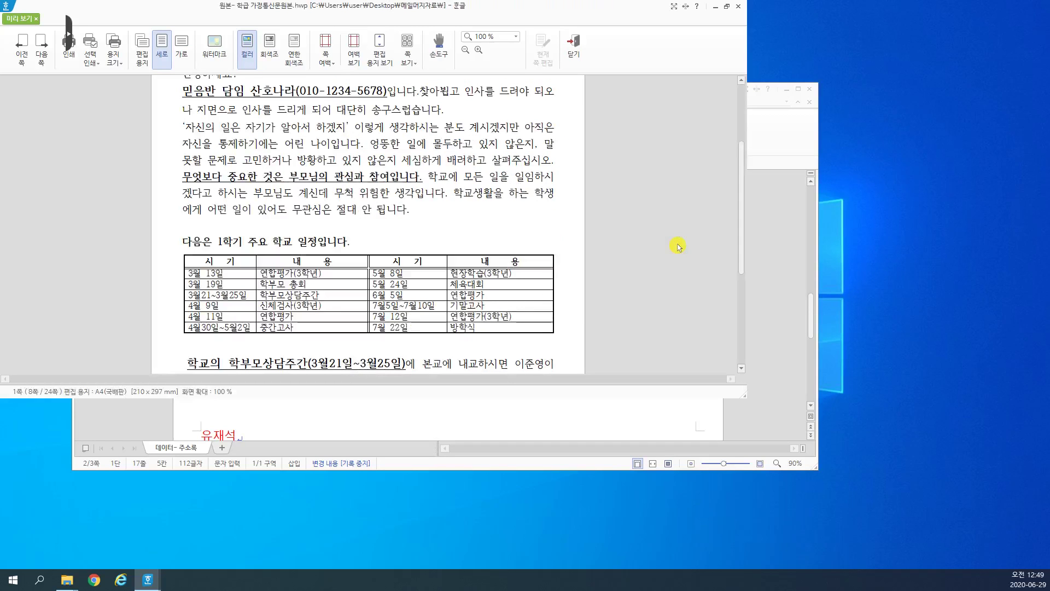
{"action": "scroll", "coordinate": [434, 246], "scroll_direction": "down", "scroll_amount": 2}
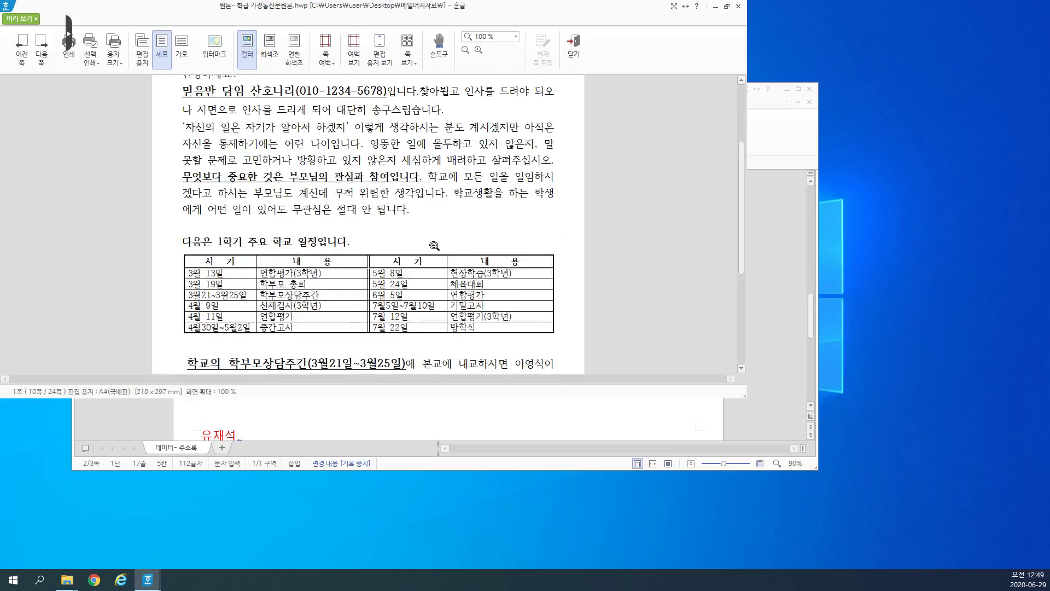
{"action": "scroll", "coordinate": [403, 270], "scroll_direction": "down", "scroll_amount": 2}
{"action": "scroll", "coordinate": [403, 271], "scroll_direction": "up", "scroll_amount": 2}
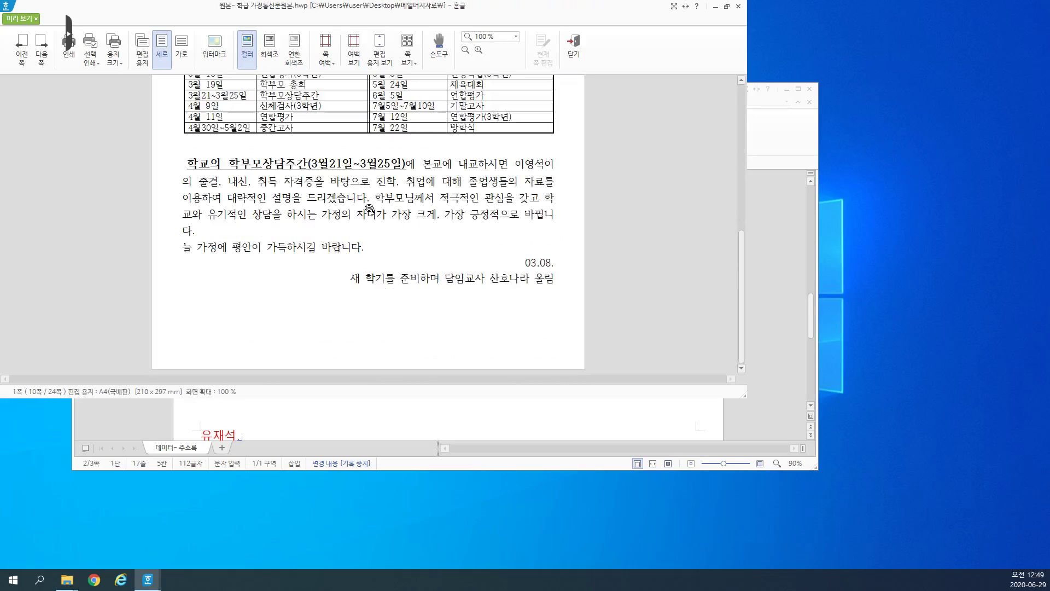
{"action": "left_click", "coordinate": [349, 198]}
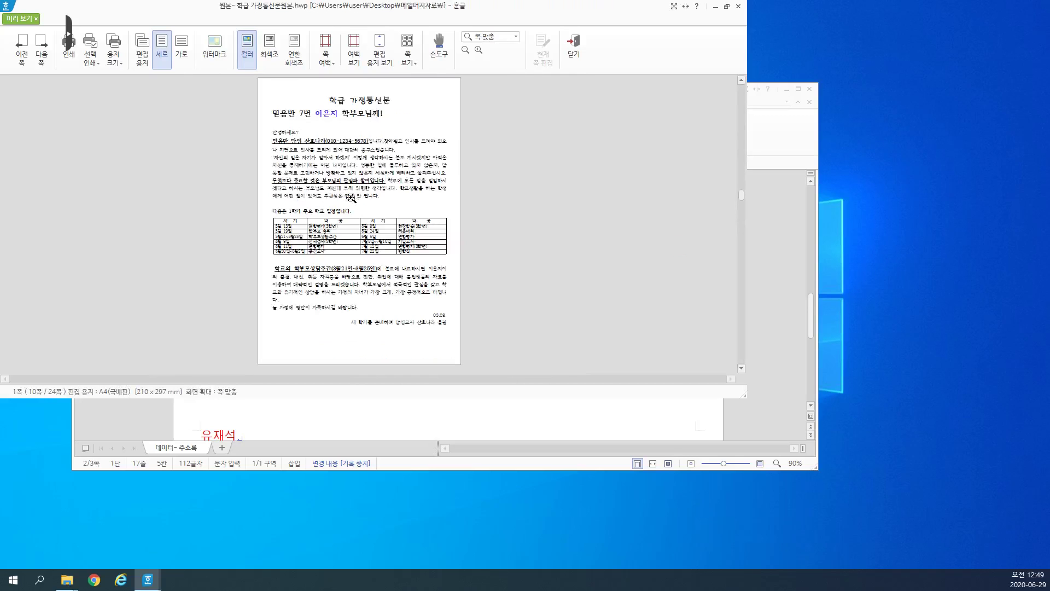
{"action": "scroll", "coordinate": [338, 171], "scroll_direction": "down", "scroll_amount": 3}
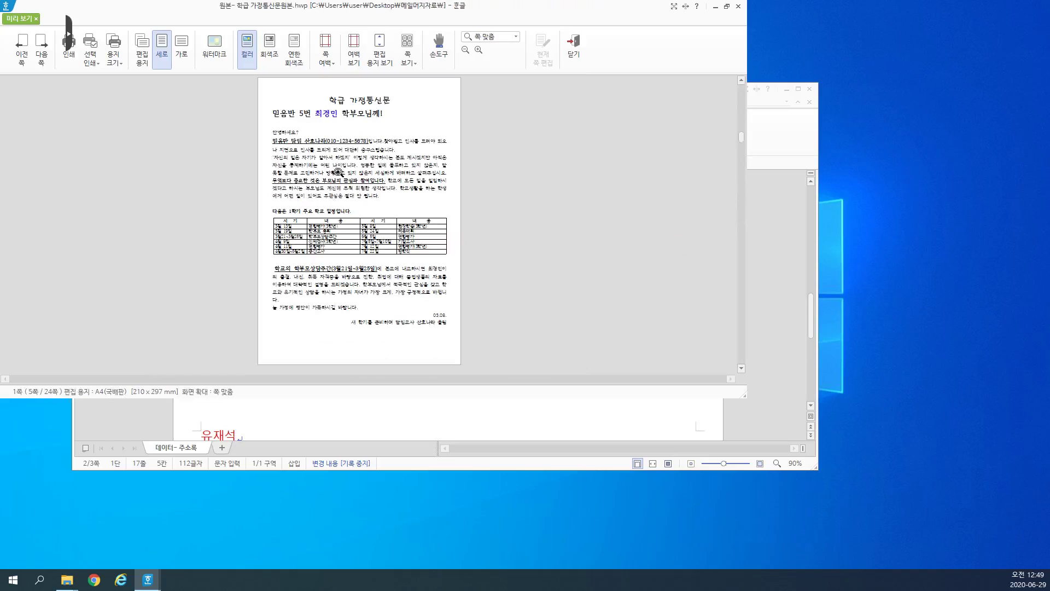
{"action": "scroll", "coordinate": [338, 171], "scroll_direction": "down", "scroll_amount": 17}
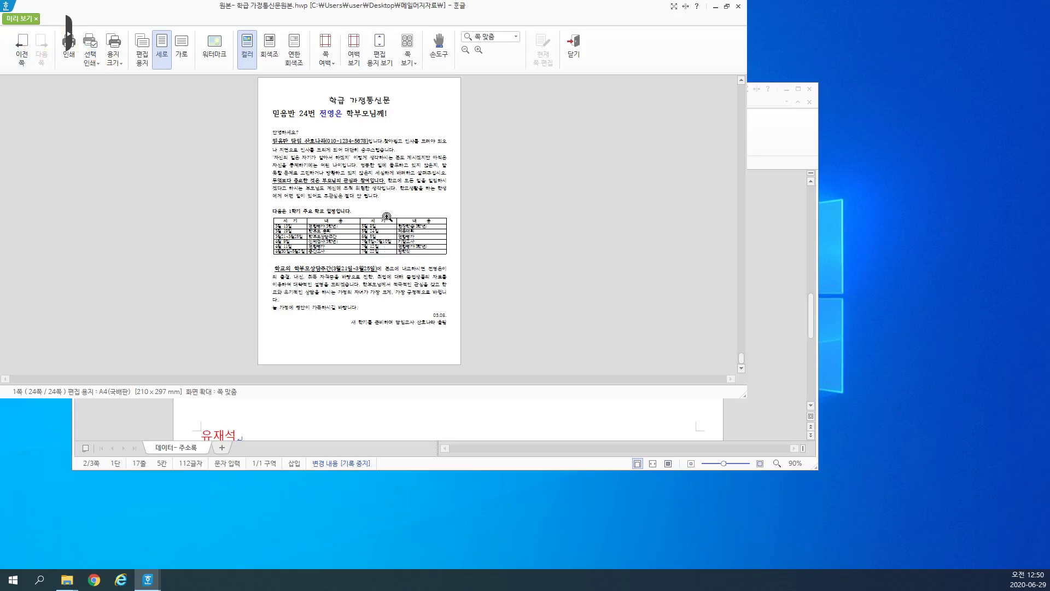
Step: Close the merge preview and return to editing the newsletter template
{"action": "left_click", "coordinate": [741, 9]}
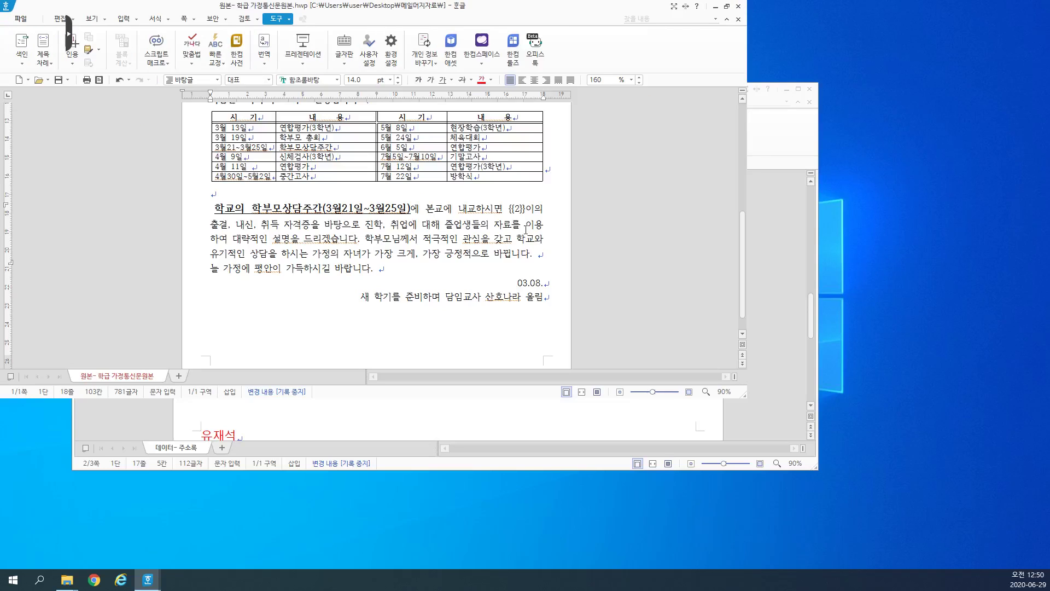
{"action": "left_click", "coordinate": [404, 267]}
{"action": "scroll", "coordinate": [329, 183], "scroll_direction": "up", "scroll_amount": 10}
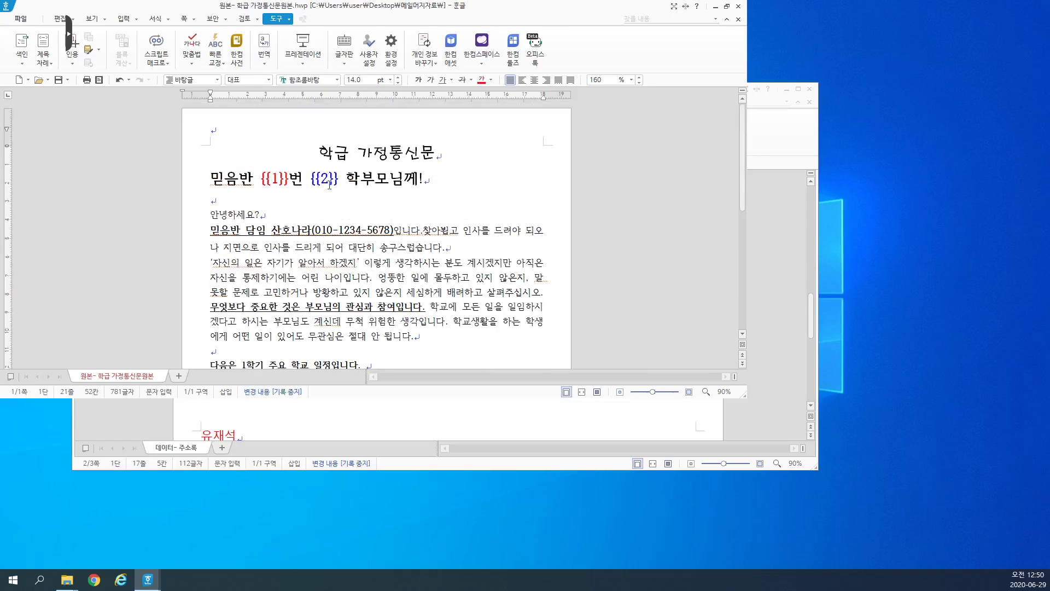
{"action": "double_click", "coordinate": [329, 180]}
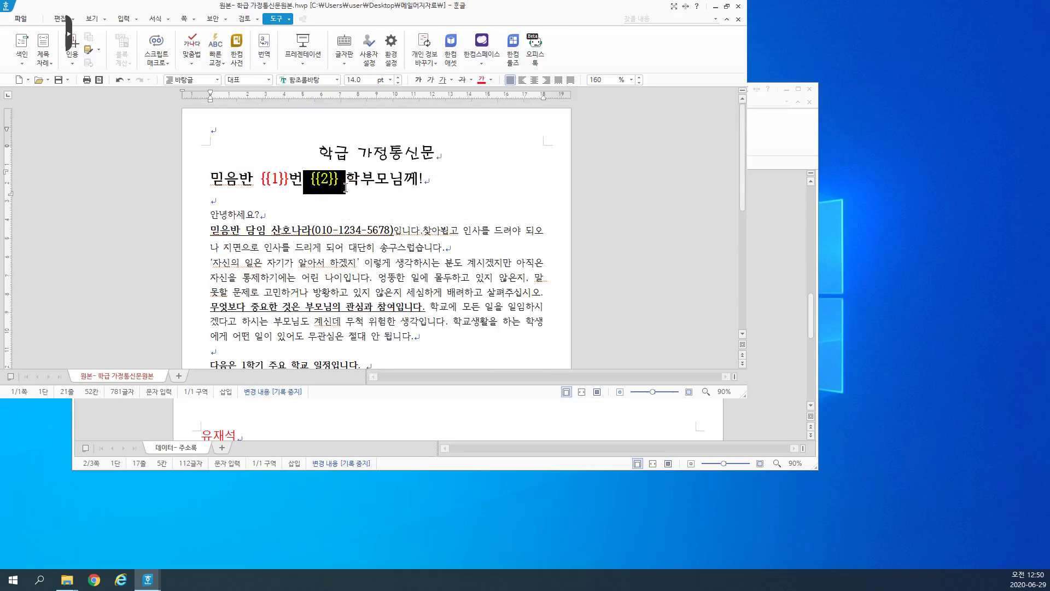
{"action": "left_click", "coordinate": [348, 236]}
{"action": "left_click_drag", "start_coordinate": [404, 7], "coordinate": [666, 32]}
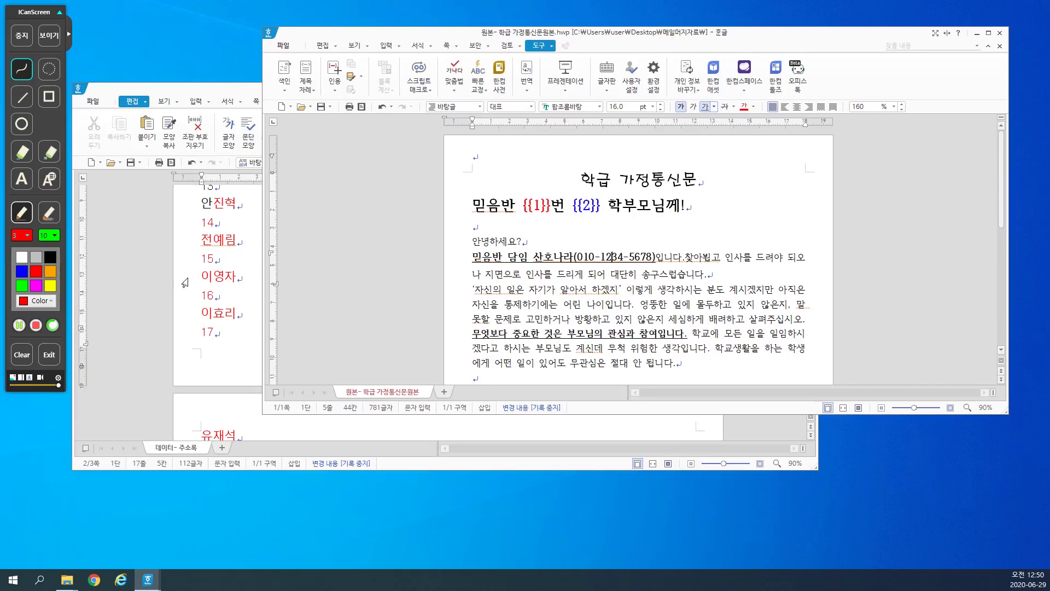
Step: Close the 데이터-주소록 address-list data document
{"action": "left_click", "coordinate": [249, 278]}
{"action": "scroll", "coordinate": [451, 299], "scroll_direction": "up", "scroll_amount": 3}
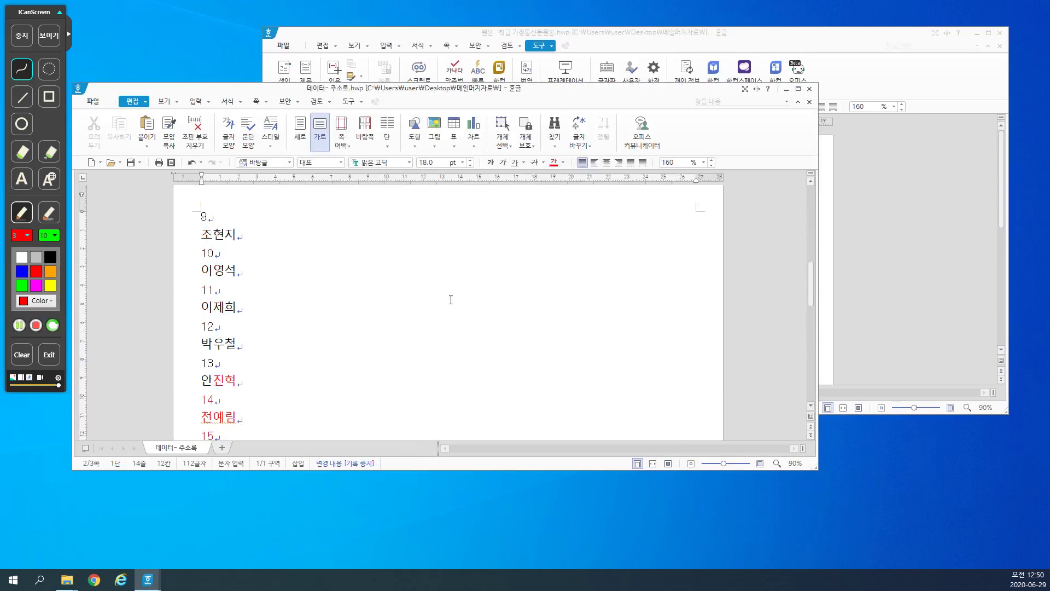
{"action": "scroll", "coordinate": [451, 300], "scroll_direction": "up", "scroll_amount": 6}
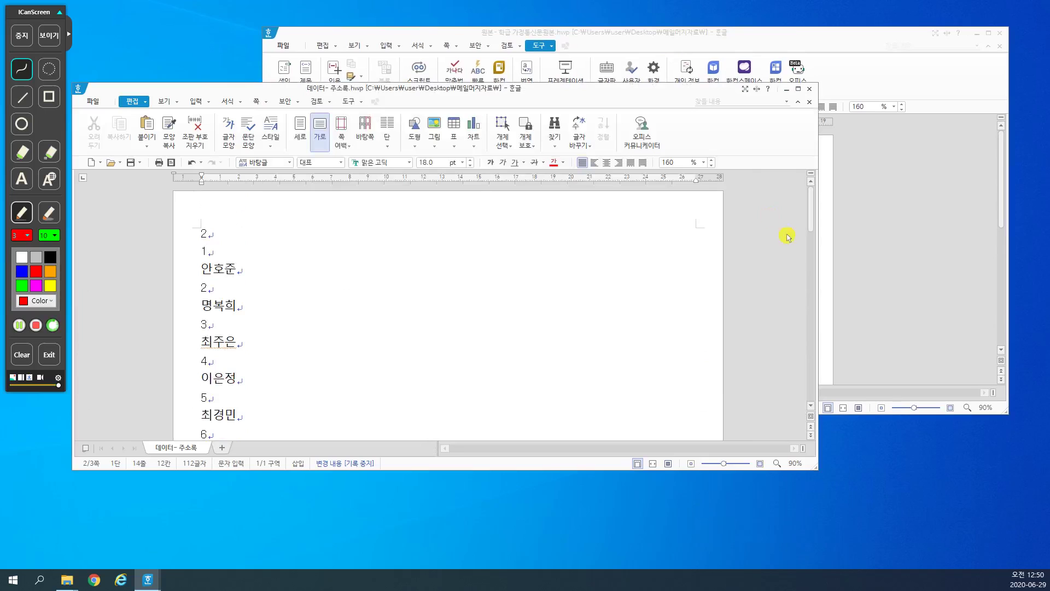
{"action": "left_click", "coordinate": [352, 272]}
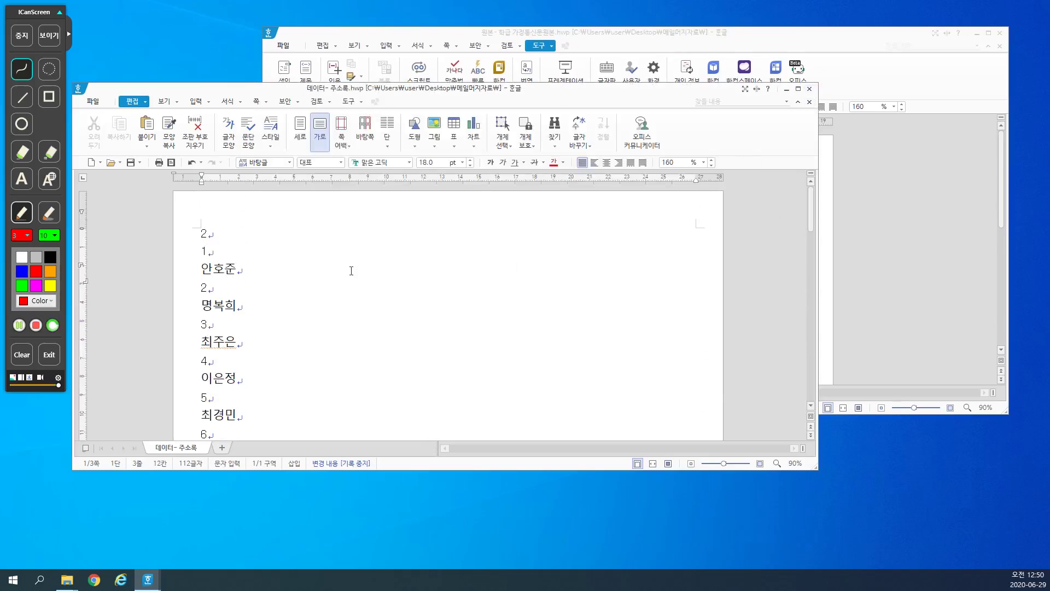
{"action": "left_click", "coordinate": [227, 234]}
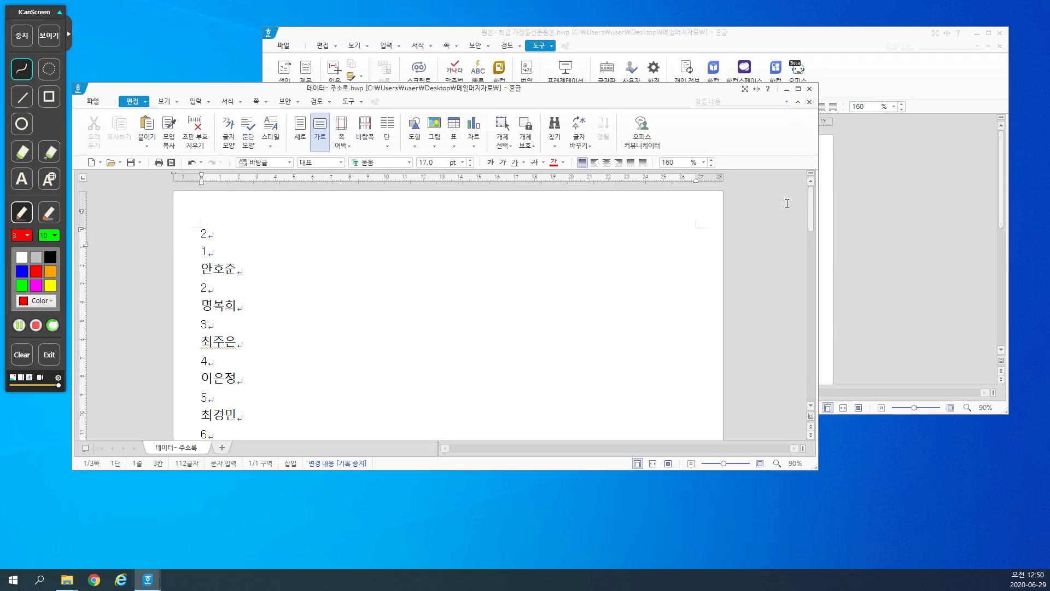
{"action": "left_click", "coordinate": [810, 89]}
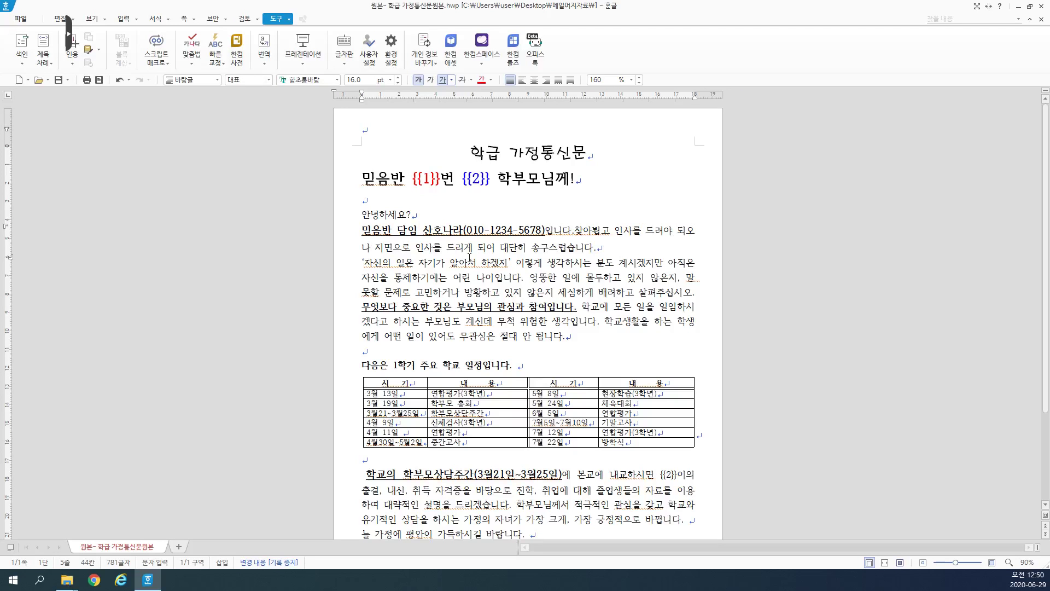
Step: Inspect the {{1}} field in the template's heading
{"action": "left_click_drag", "start_coordinate": [406, 178], "coordinate": [496, 178]}
{"action": "left_click", "coordinate": [511, 263]}
{"action": "left_click", "coordinate": [413, 179]}
{"action": "left_click", "coordinate": [442, 250]}
{"action": "scroll", "coordinate": [464, 268], "scroll_direction": "down", "scroll_amount": 4}
{"action": "scroll", "coordinate": [464, 269], "scroll_direction": "up", "scroll_amount": 4}
{"action": "scroll", "coordinate": [464, 270], "scroll_direction": "down", "scroll_amount": 4}
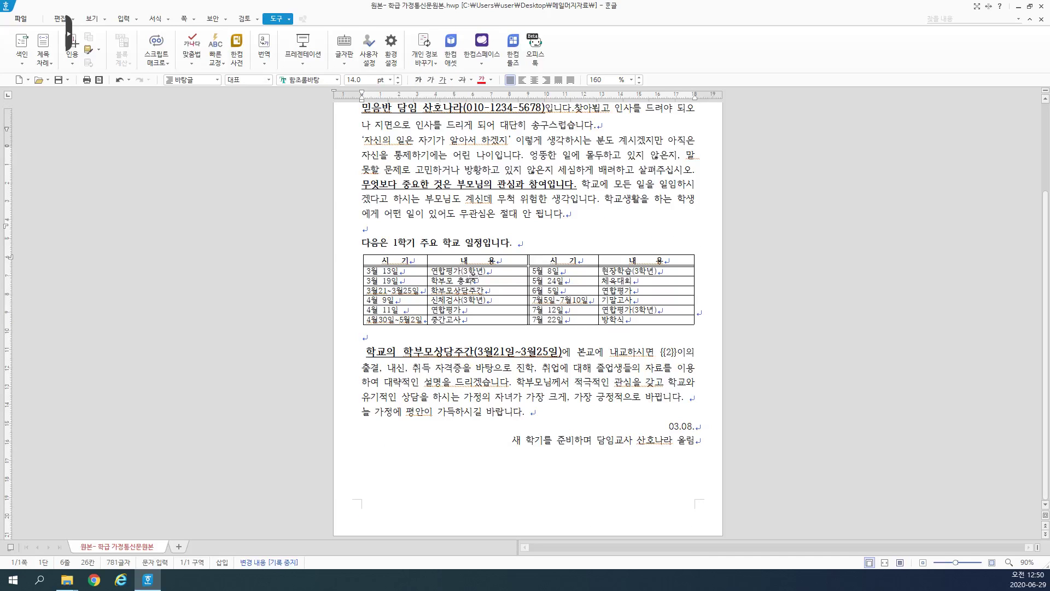
Step: Look over the letter body and teacher line, then close the newsletter template
{"action": "left_click", "coordinate": [552, 381]}
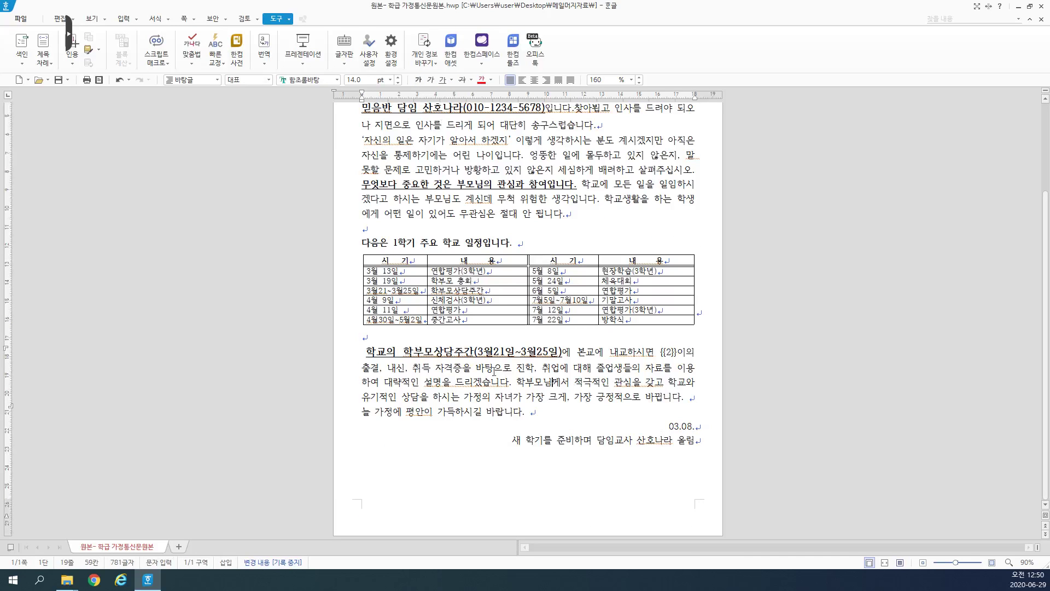
{"action": "scroll", "coordinate": [540, 284], "scroll_direction": "up", "scroll_amount": 4}
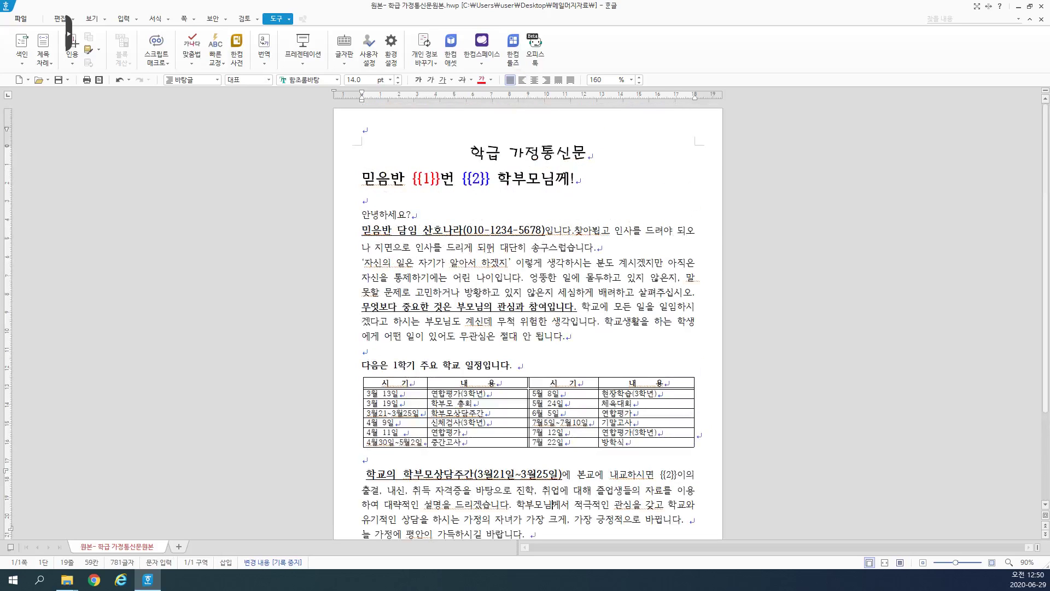
{"action": "left_click", "coordinate": [501, 282]}
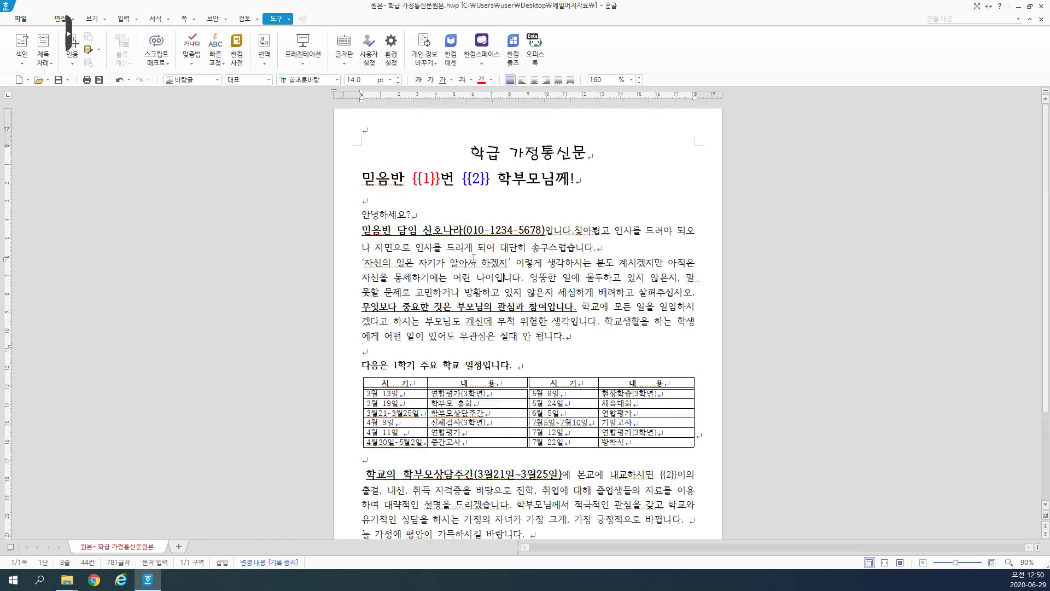
{"action": "left_click", "coordinate": [419, 231]}
{"action": "left_click", "coordinate": [393, 231]}
{"action": "left_click_drag", "start_coordinate": [371, 230], "coordinate": [408, 232]}
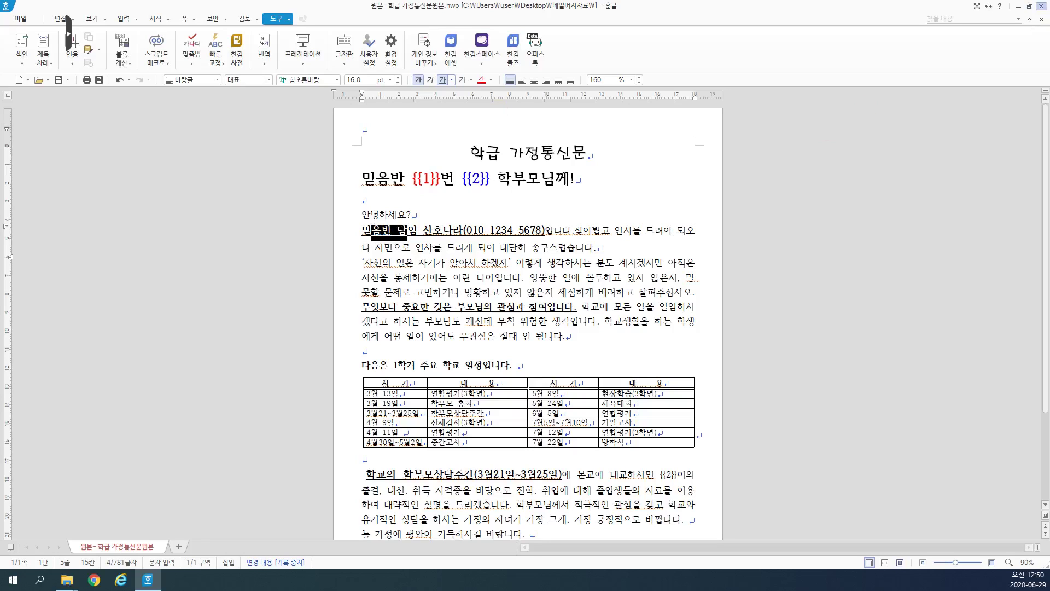
{"action": "left_click", "coordinate": [1041, 5]}
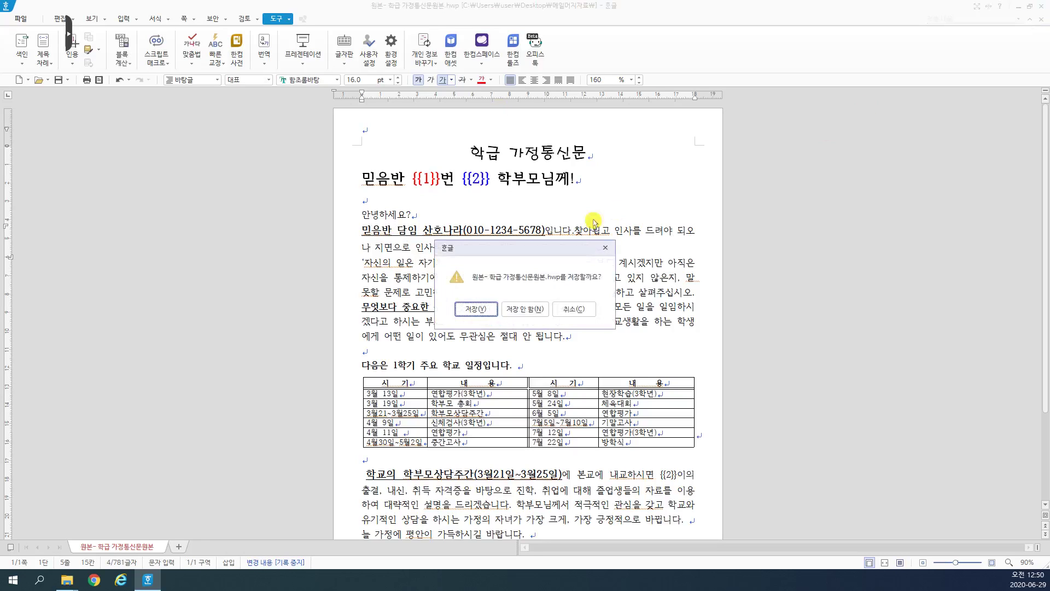
Step: Discard the template's changes with 저장 안 함(N)
{"action": "left_click", "coordinate": [528, 315]}
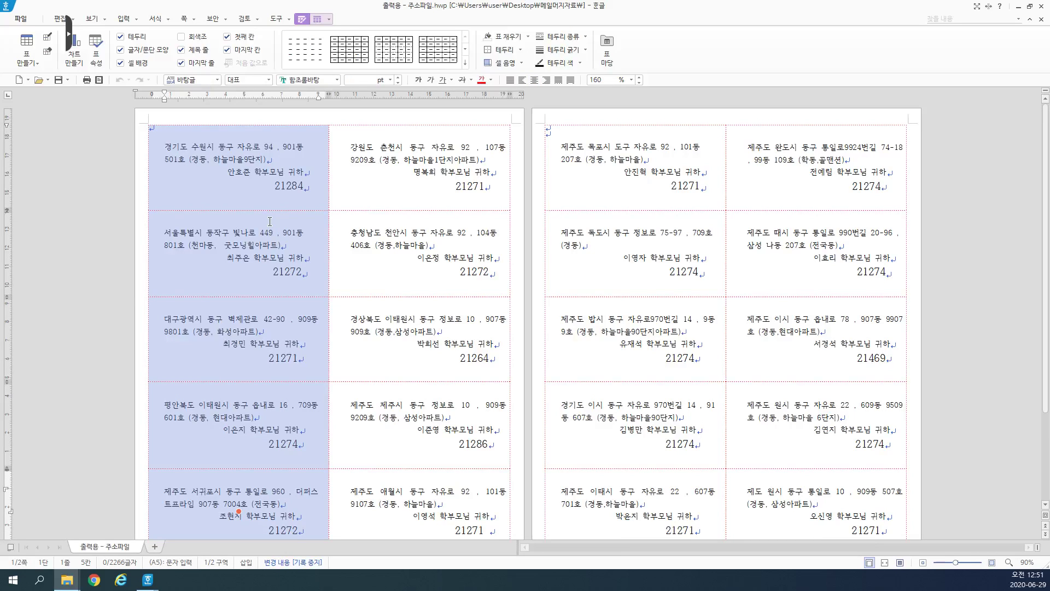
Step: Check the merged labels on both pages, then close 출력용 - 주소파일
{"action": "left_click", "coordinate": [296, 202]}
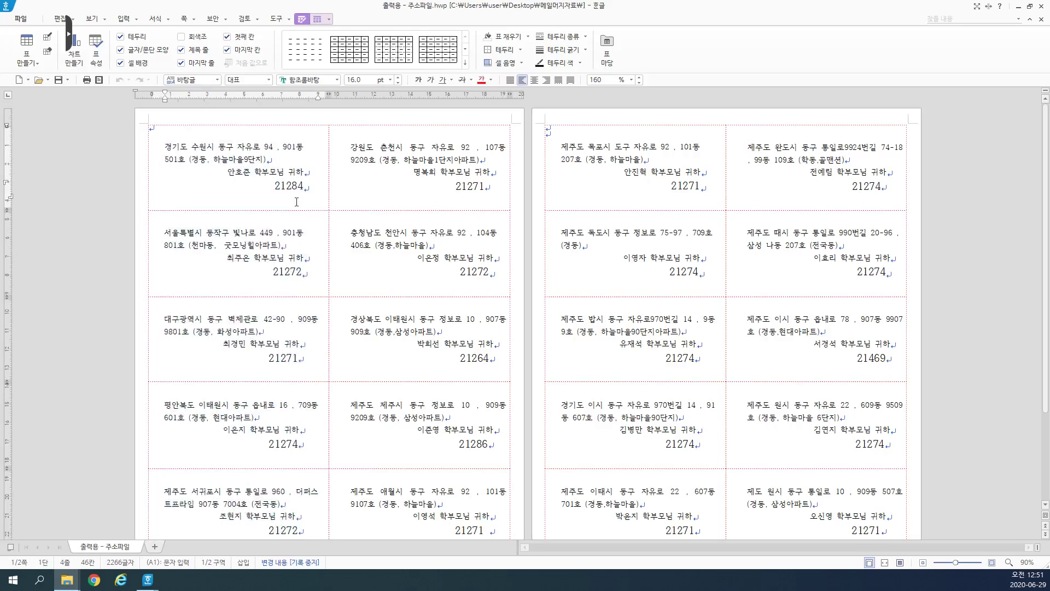
{"action": "left_click", "coordinate": [618, 160]}
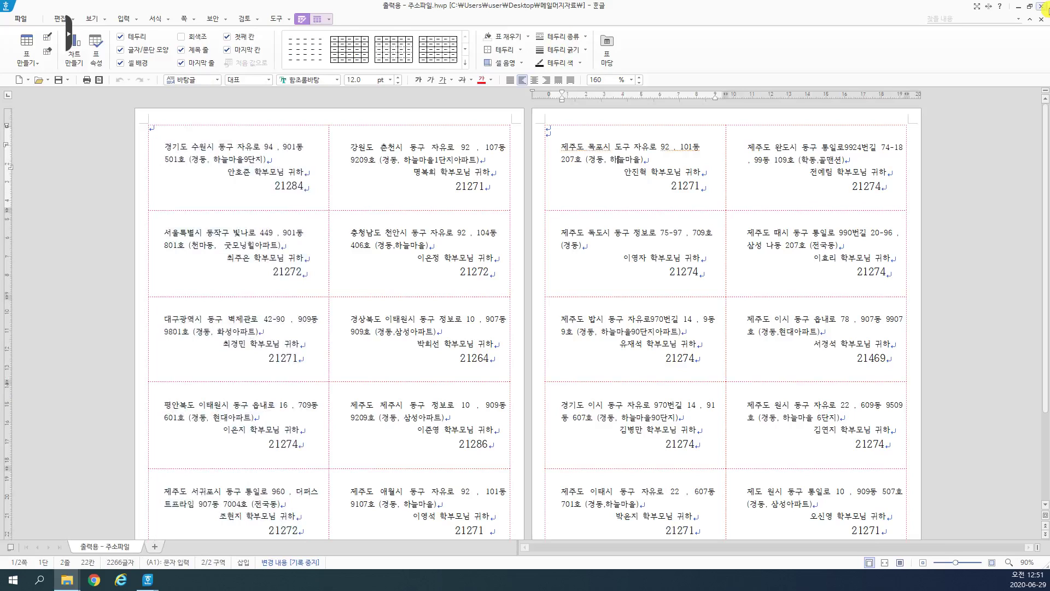
{"action": "left_click", "coordinate": [1040, 6]}
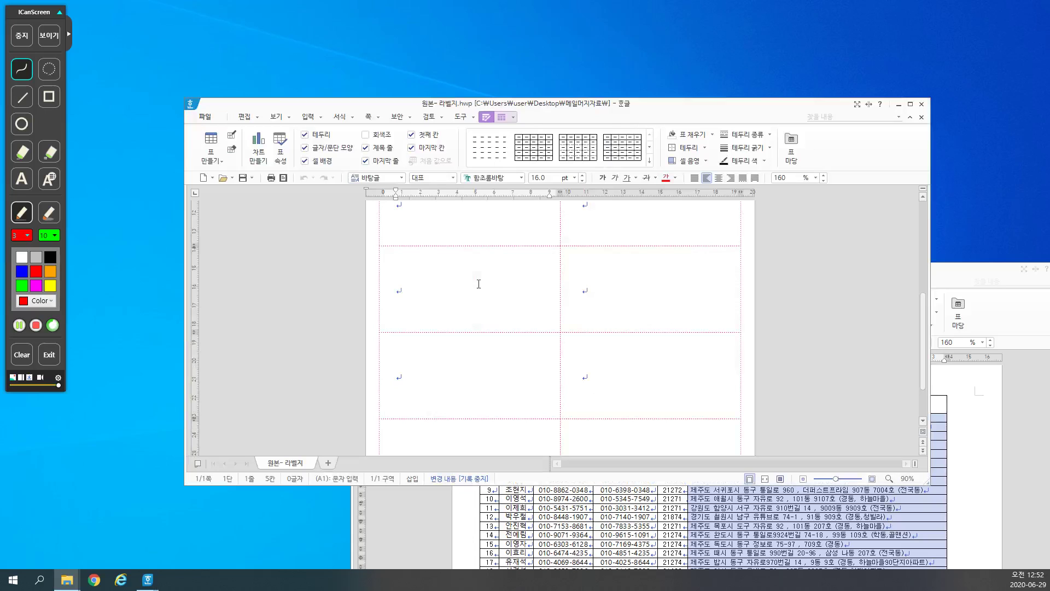
Step: Copy the first entry's address from the address list into the first label
{"action": "scroll", "coordinate": [479, 283], "scroll_direction": "up", "scroll_amount": 5}
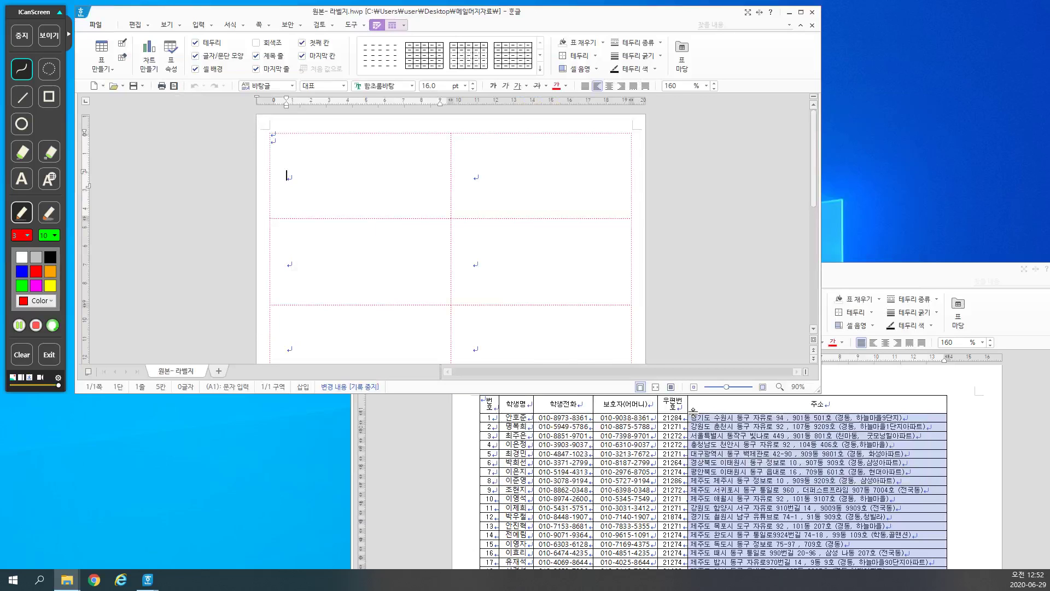
{"action": "left_click", "coordinate": [935, 421]}
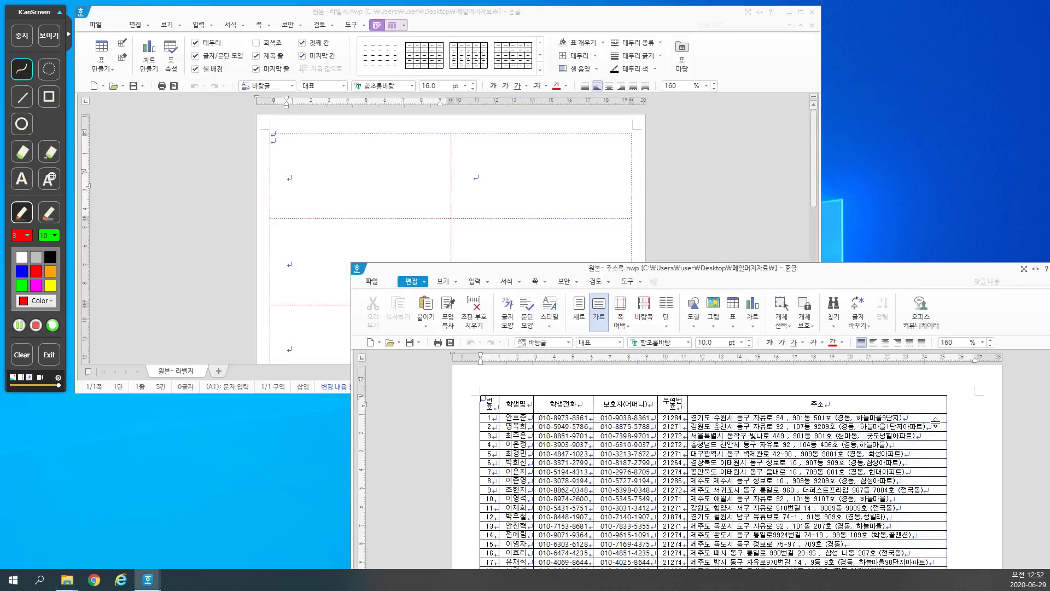
{"action": "left_click_drag", "start_coordinate": [935, 421], "coordinate": [816, 403]}
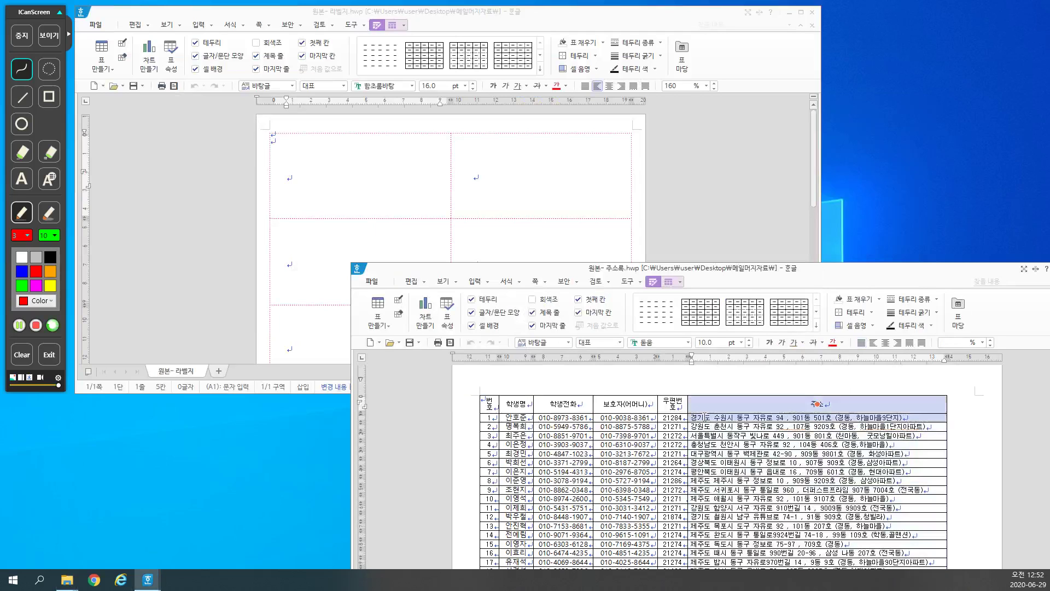
{"action": "left_click_drag", "start_coordinate": [705, 417], "coordinate": [693, 420]}
{"action": "key", "text": "ctrl+c"}
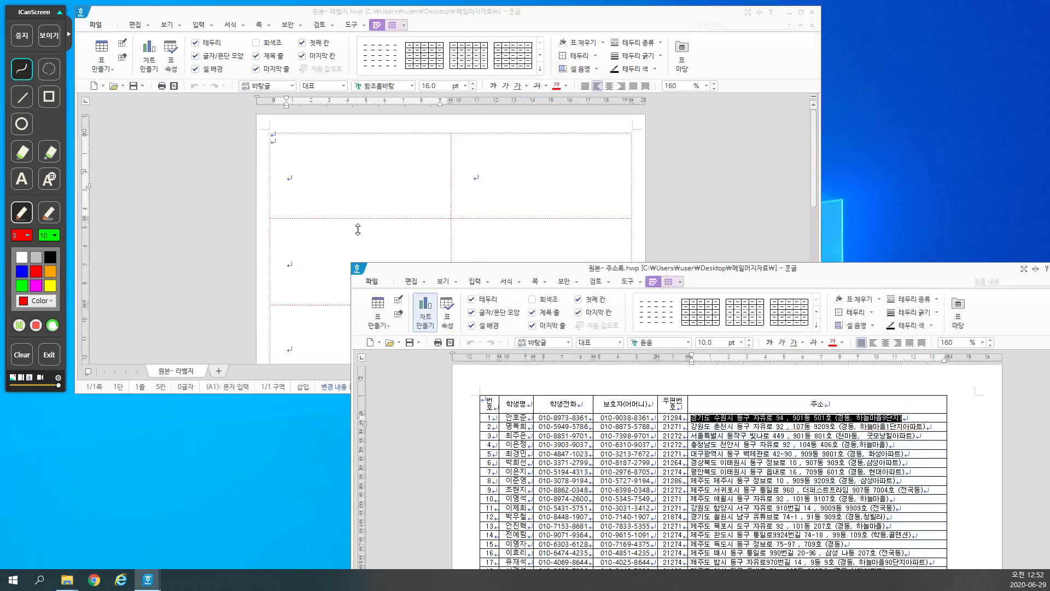
{"action": "left_click", "coordinate": [305, 143]}
{"action": "key", "text": "ctrl+v"}
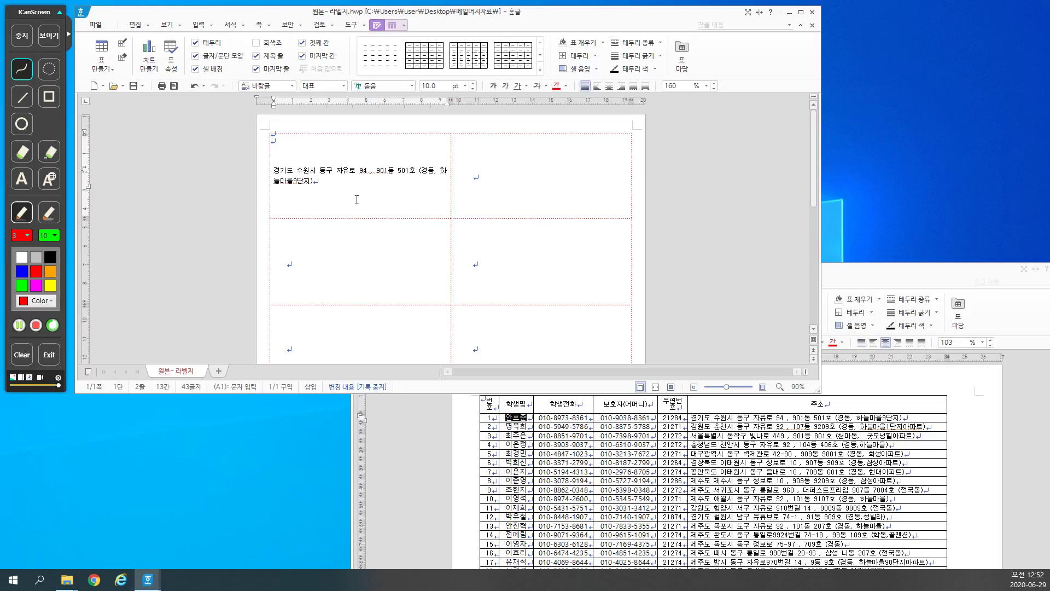
Step: Add the student name and a greeting line ending 학부모님 귀하 in the first label
{"action": "type", "text": "ㅎ가"}
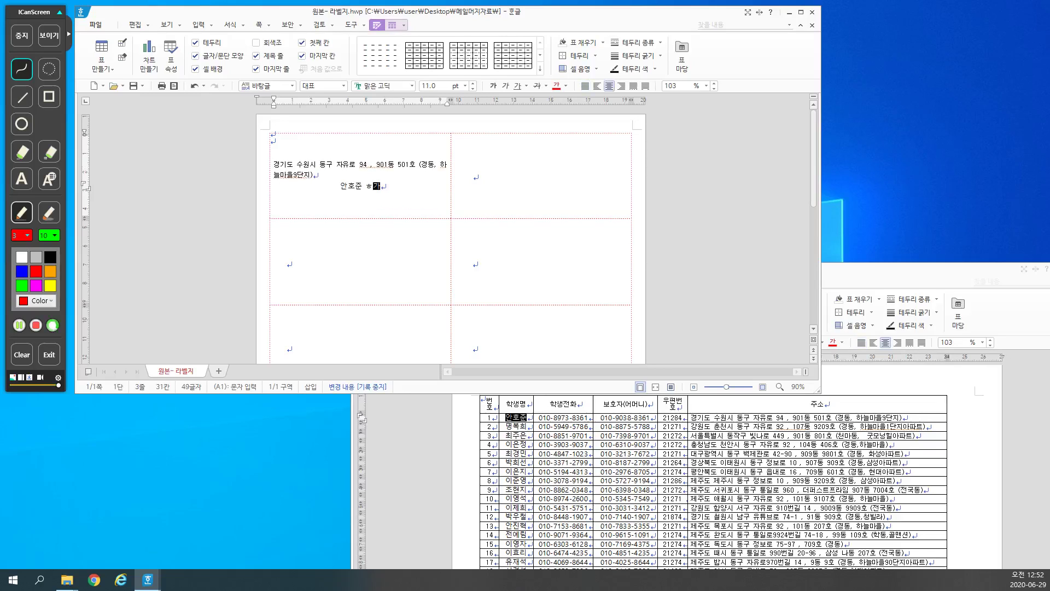
{"action": "type", "text": "부모님께!!"}
{"action": "key", "text": "BackSpace"}
{"action": "key", "text": "BackSpace"}
{"action": "key", "text": "BackSpace"}
{"action": "type", "text": "께"}
{"action": "key", "text": "Return"}
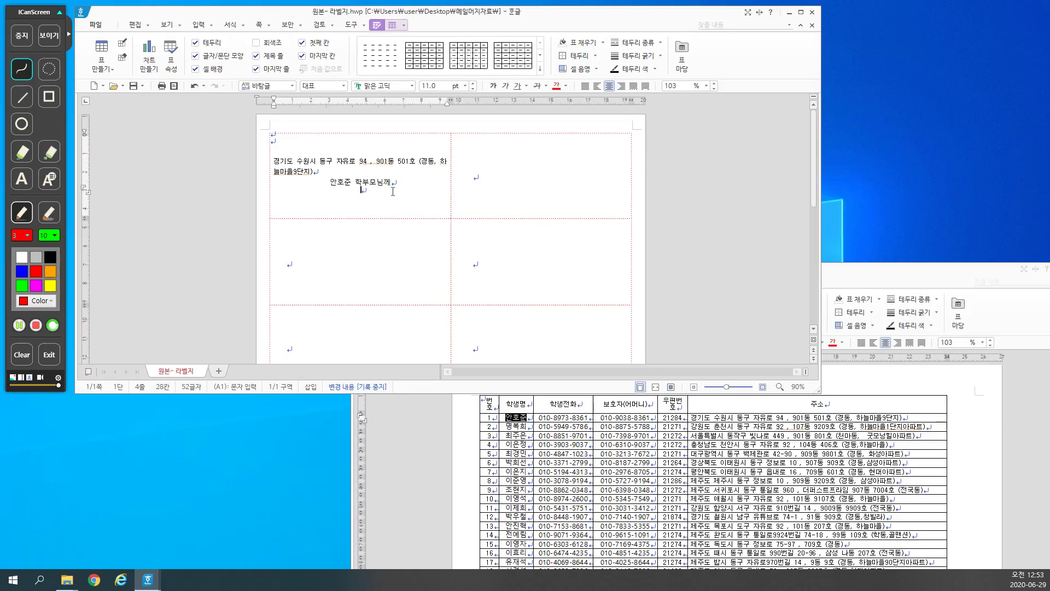
{"action": "type", "text": "귀하"}
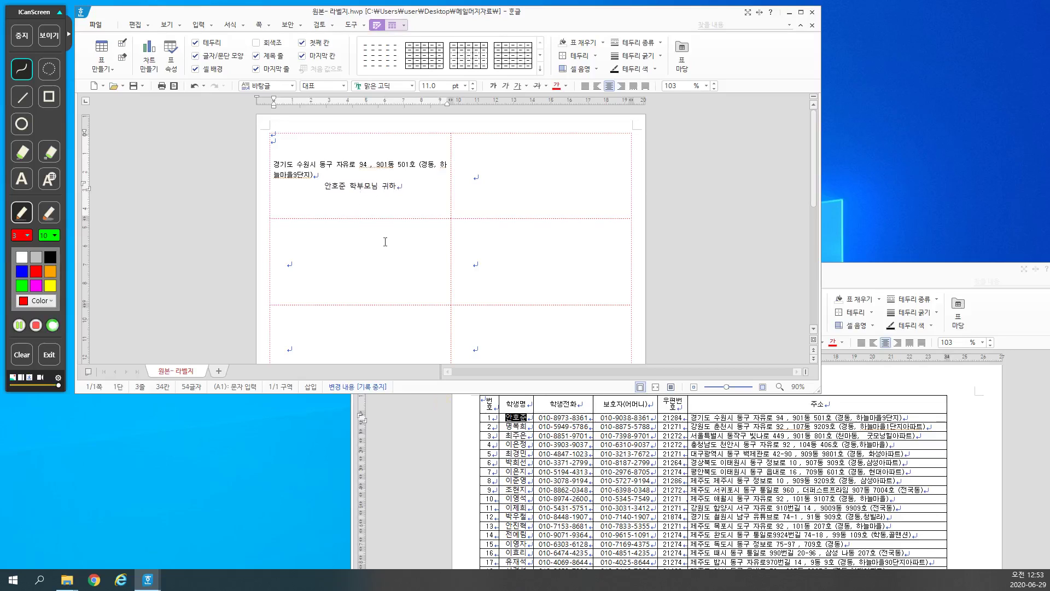
Step: Paste the first entry's postcode on a new line below the greeting
{"action": "left_click", "coordinate": [659, 417]}
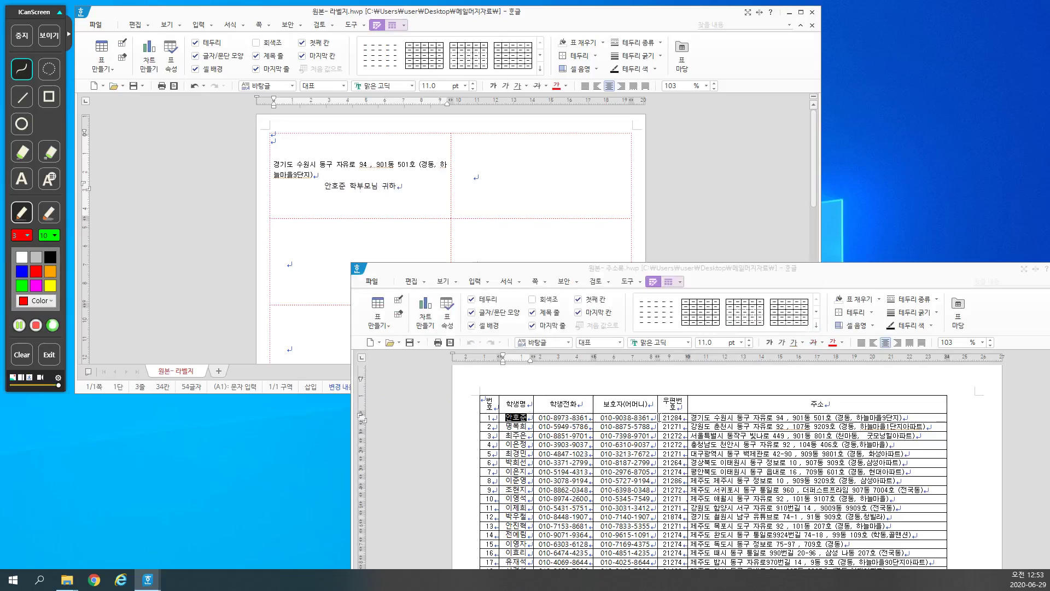
{"action": "left_click_drag", "start_coordinate": [659, 417], "coordinate": [684, 418]}
{"action": "key", "text": "ctrl+c"}
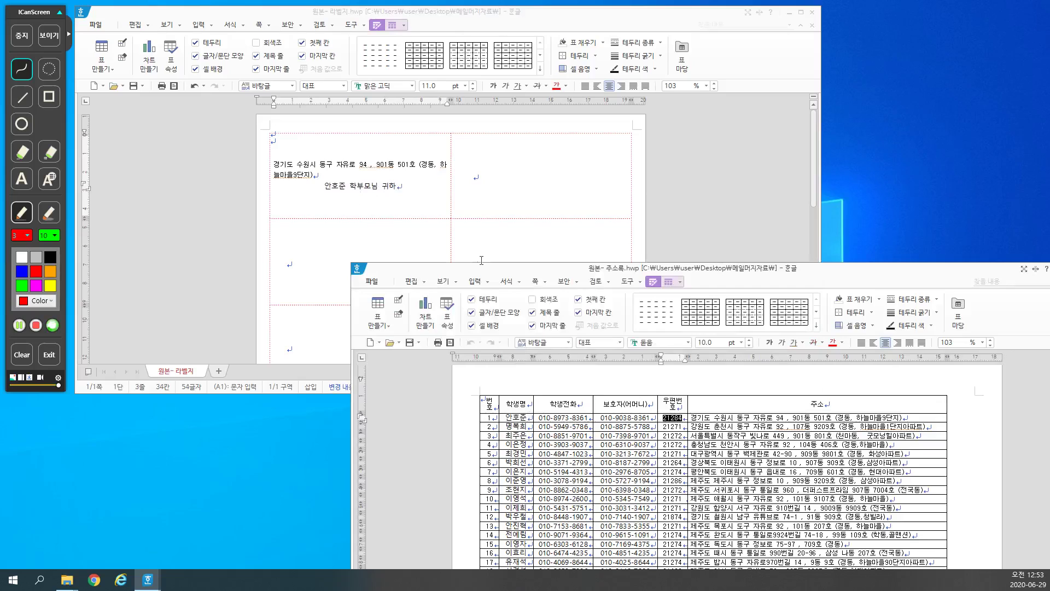
{"action": "left_click", "coordinate": [414, 197]}
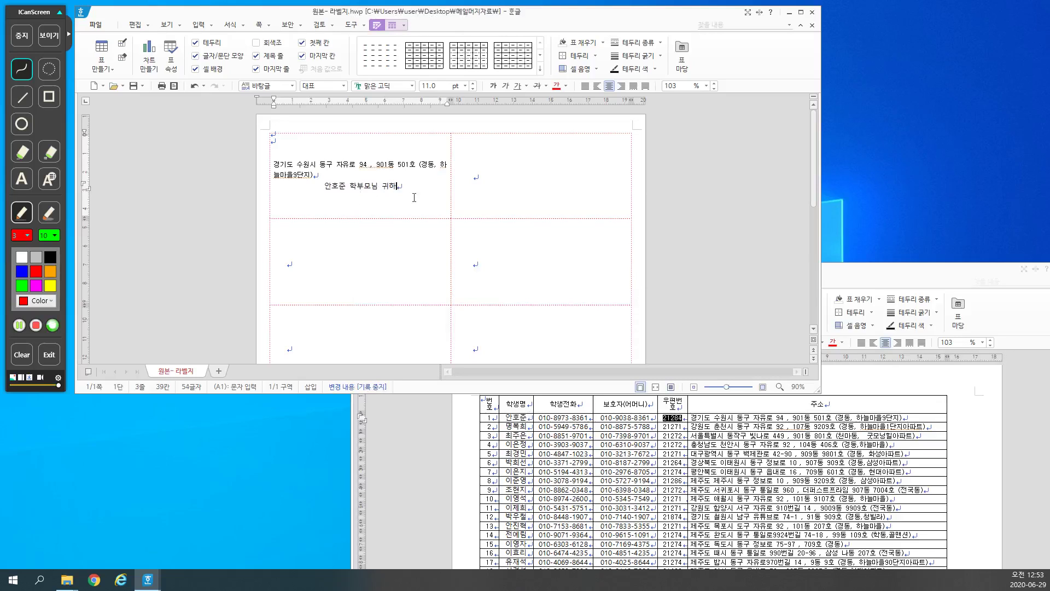
{"action": "key", "text": "Return"}
{"action": "key", "text": "ctrl+v"}
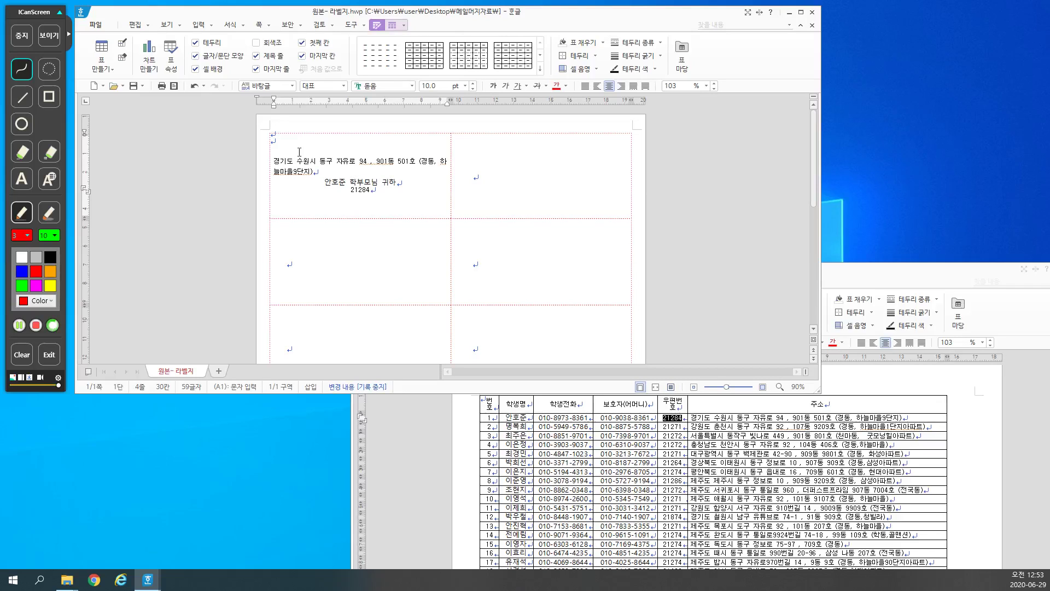
Step: Set the first label's greeting line to 15 pt
{"action": "left_click_drag", "start_coordinate": [298, 161], "coordinate": [372, 191]}
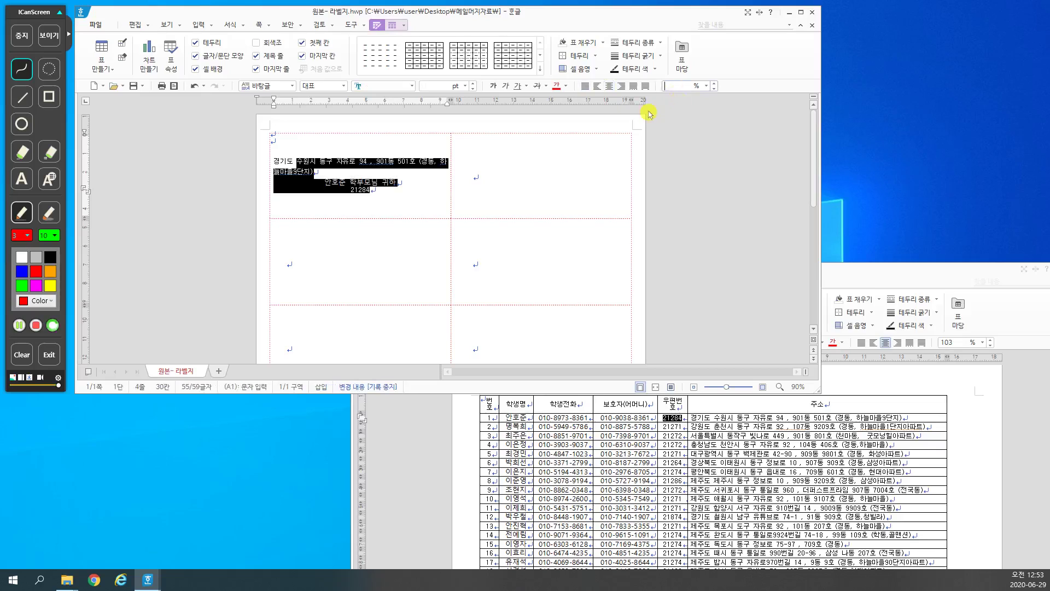
{"action": "key", "text": "Delete"}
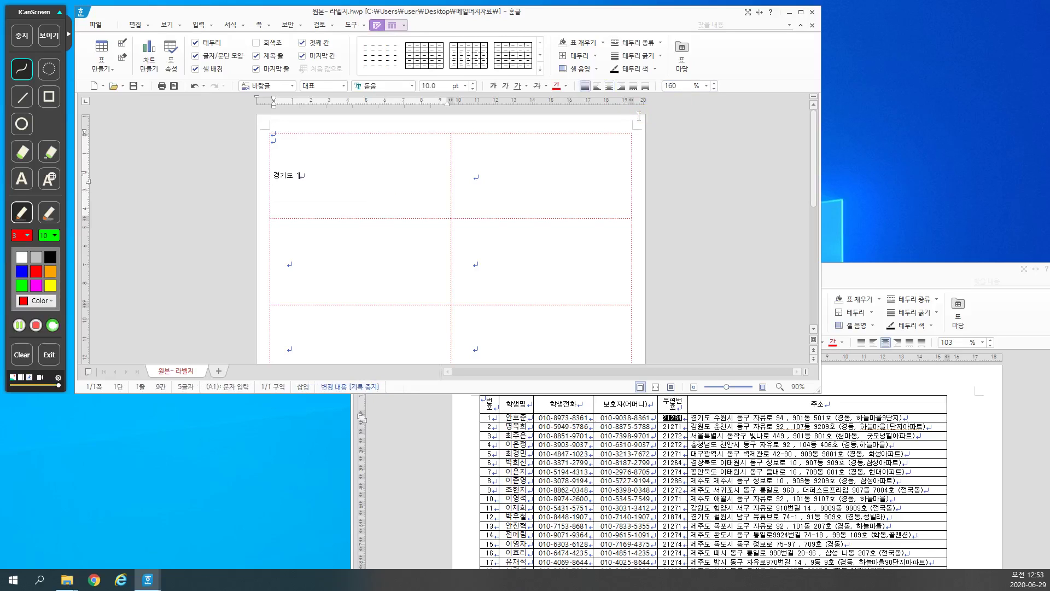
{"action": "key", "text": "ctrl+z"}
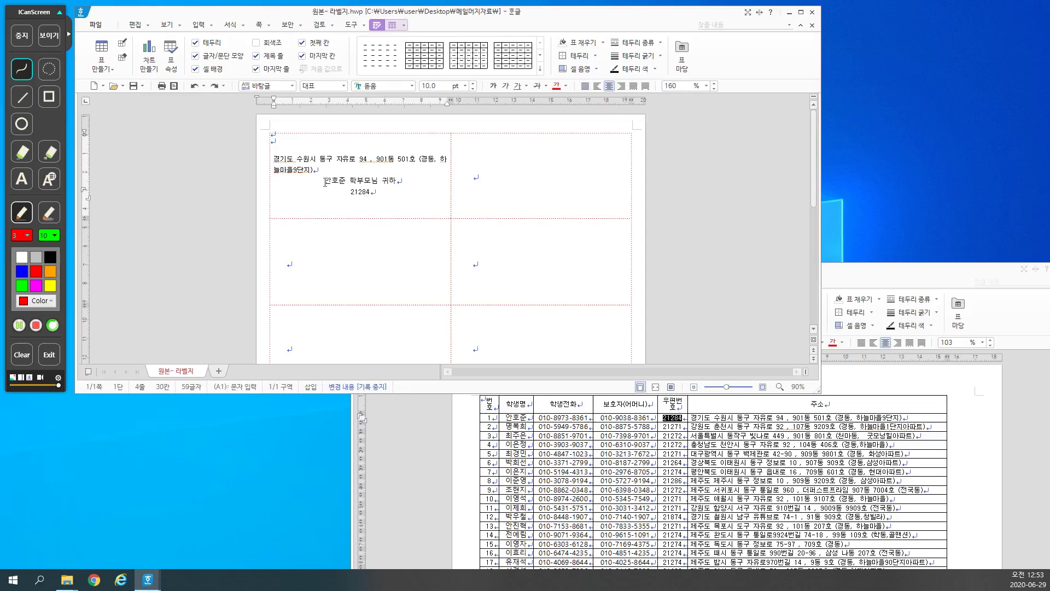
{"action": "left_click_drag", "start_coordinate": [325, 182], "coordinate": [398, 181]}
{"action": "left_click", "coordinate": [428, 86]}
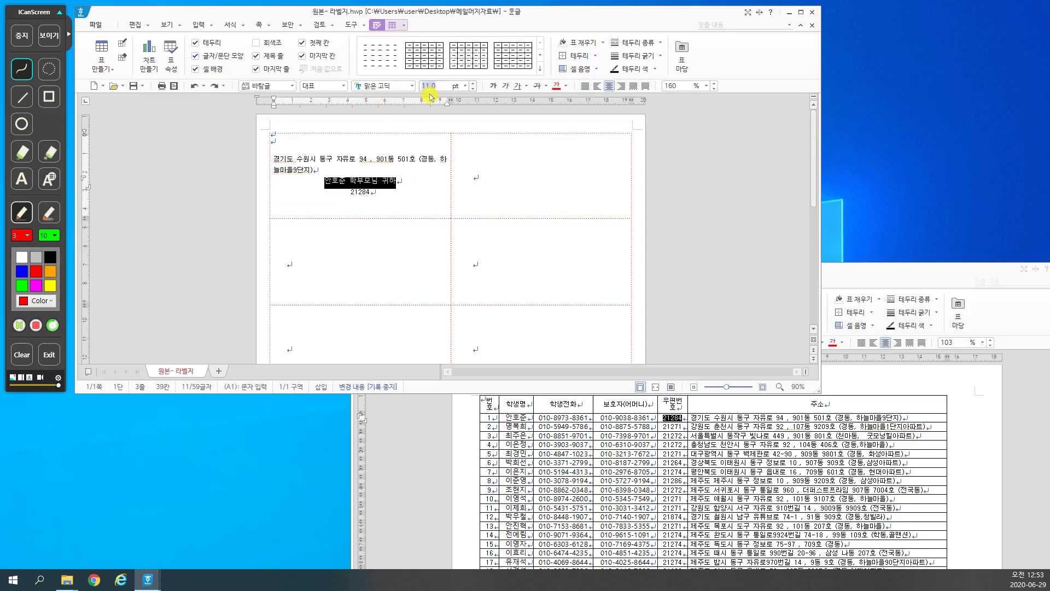
{"action": "type", "text": "15"}
{"action": "key", "text": "Return"}
{"action": "key", "text": "Delete"}
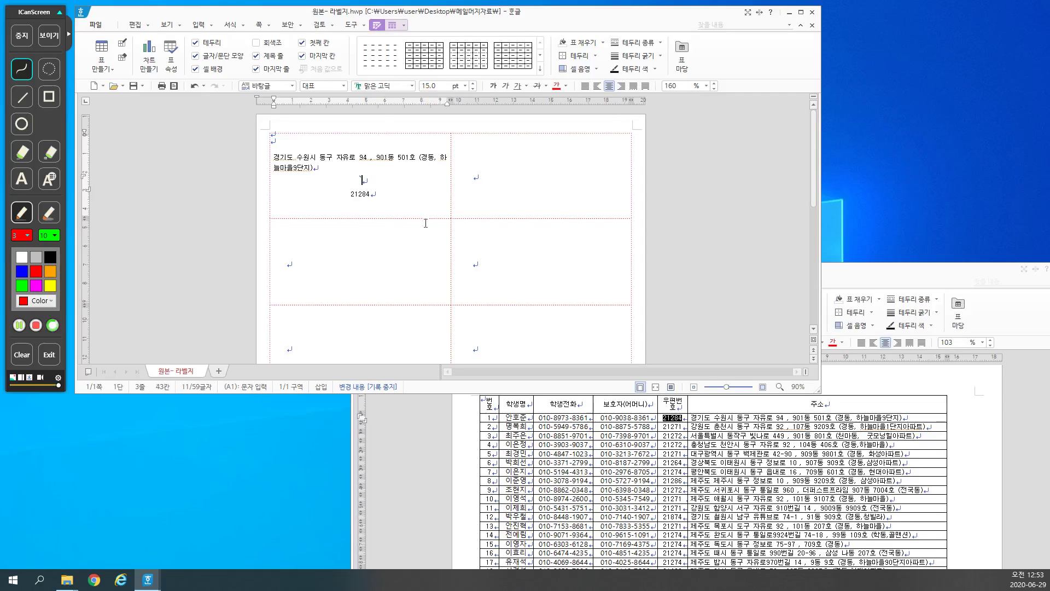
{"action": "key", "text": "ctrl+z"}
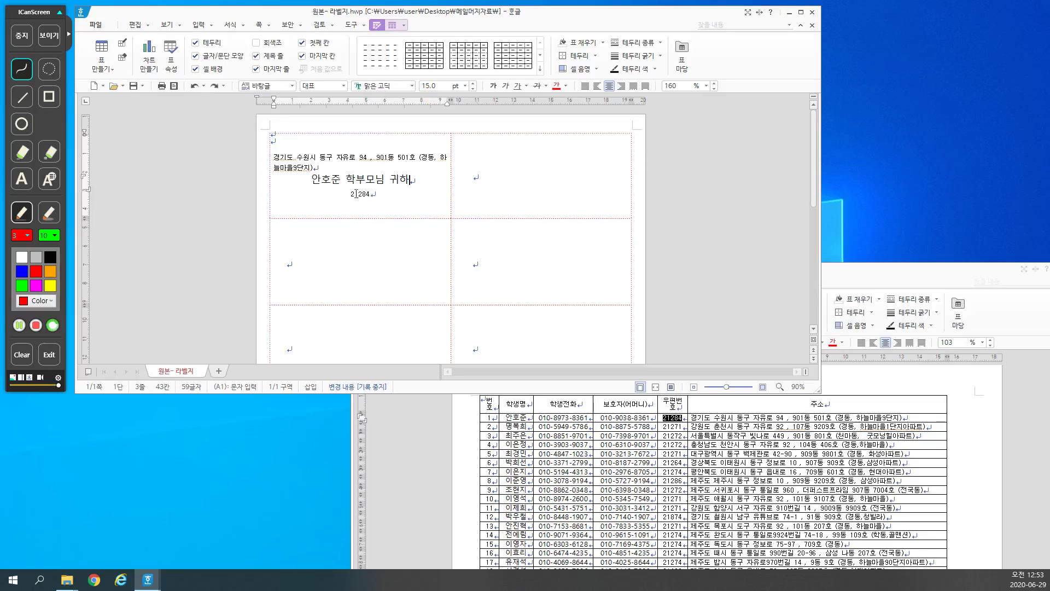
Step: Enlarge the first label's postcode to 18 pt
{"action": "left_click_drag", "start_coordinate": [349, 194], "coordinate": [405, 197]}
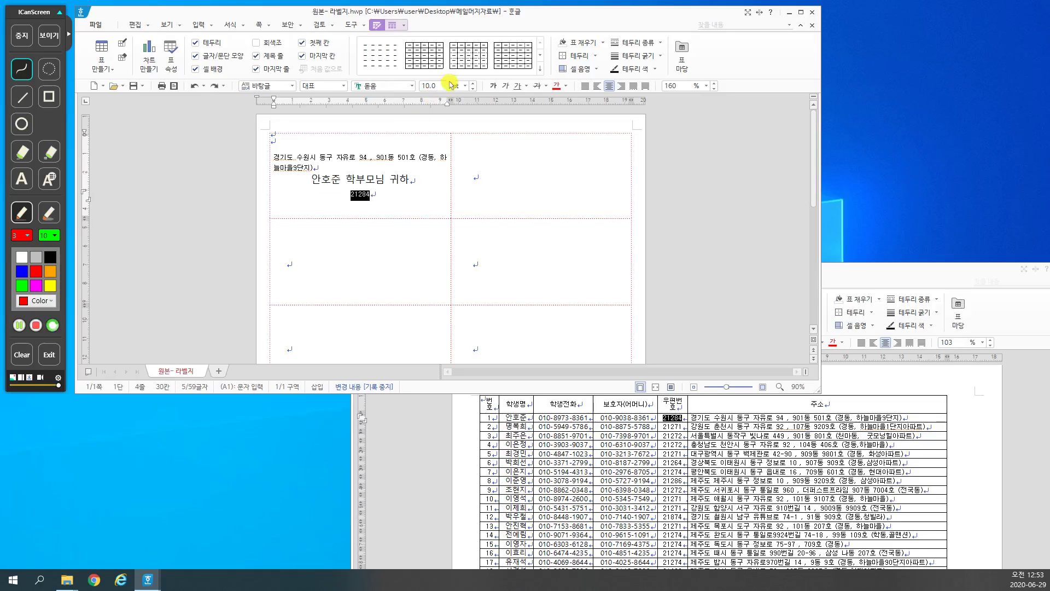
{"action": "left_click", "coordinate": [430, 86]}
{"action": "type", "text": "18"}
{"action": "key", "text": "Return"}
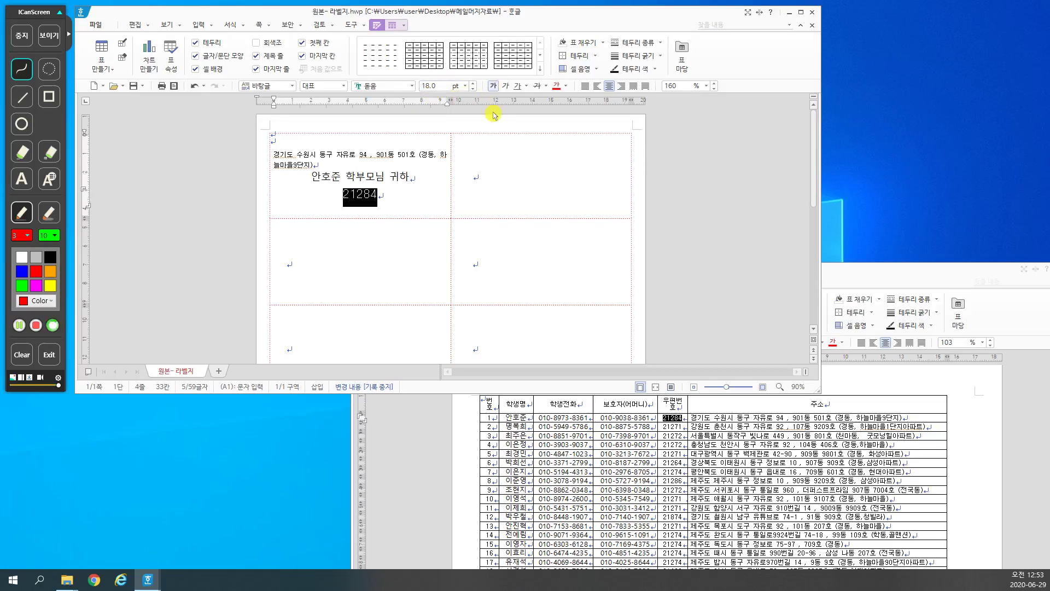
{"action": "left_click", "coordinate": [404, 193]}
Step: Set the first label's address paragraph to 12 pt and bring the address list forward
{"action": "left_click_drag", "start_coordinate": [313, 165], "coordinate": [274, 155]}
{"action": "left_click", "coordinate": [432, 86]}
{"action": "type", "text": "12"}
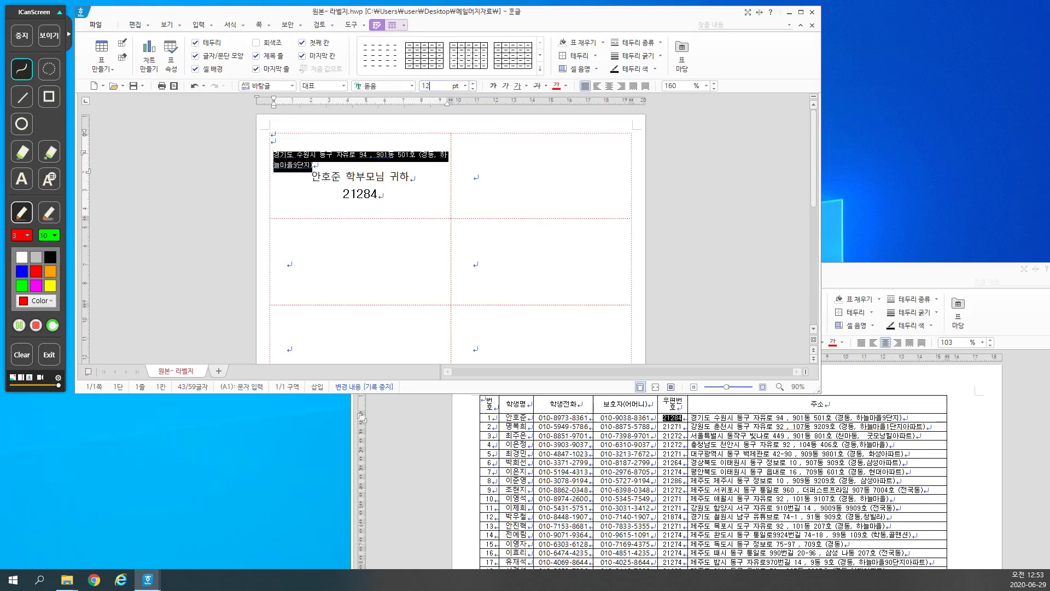
{"action": "key", "text": "Return"}
{"action": "key", "text": "Escape"}
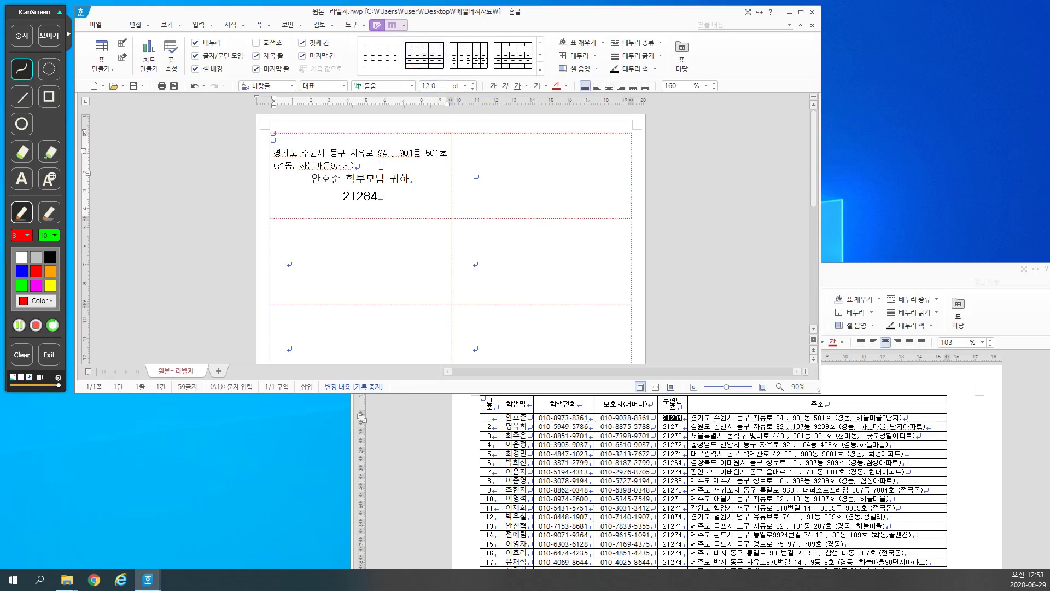
{"action": "left_click", "coordinate": [404, 195]}
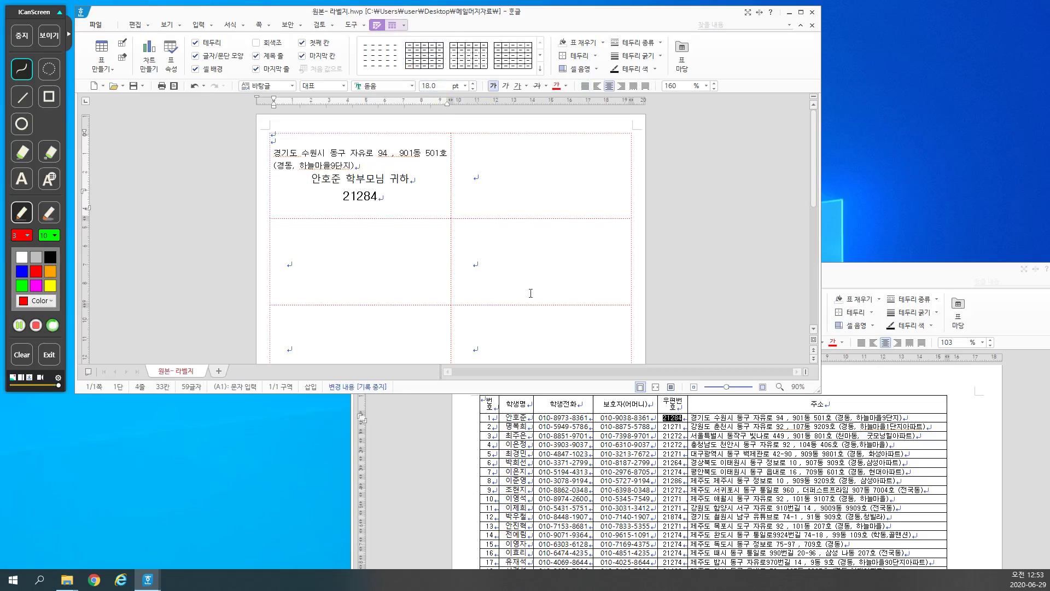
{"action": "left_click", "coordinate": [711, 426]}
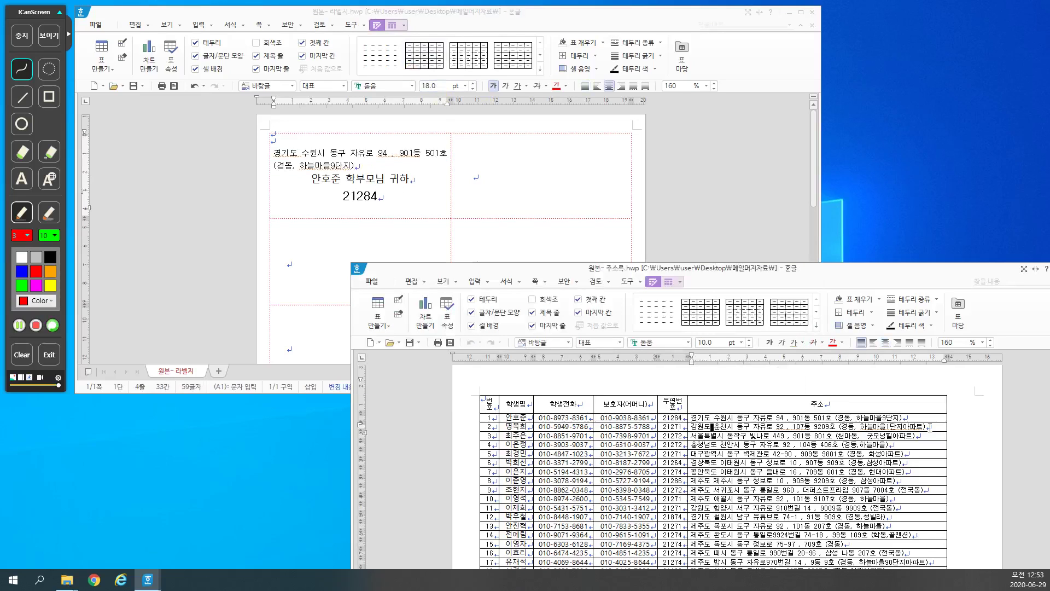
Step: Paste the second entry's address, name and postcode into the top-right label as a trial
{"action": "left_click_drag", "start_coordinate": [930, 427], "coordinate": [693, 427]}
{"action": "key", "text": "ctrl+c"}
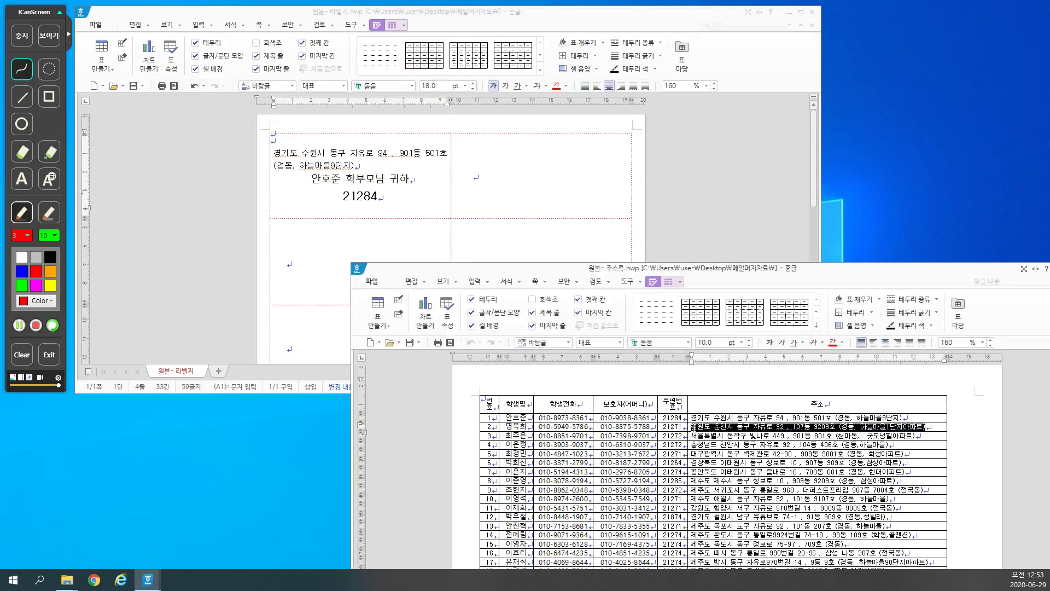
{"action": "left_click", "coordinate": [565, 192]}
{"action": "key", "text": "ctrl+v"}
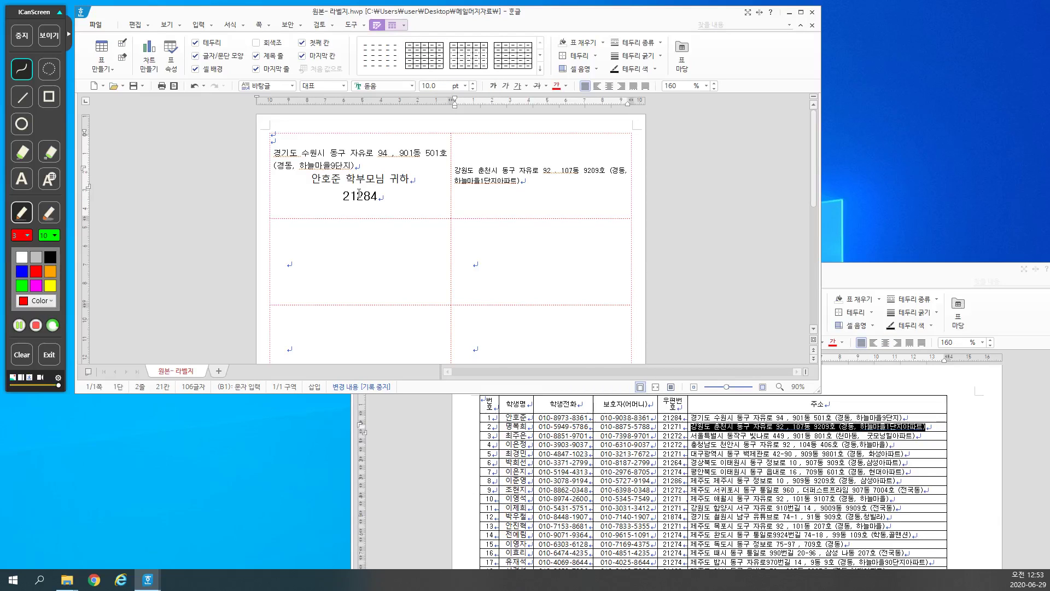
{"action": "double_click", "coordinate": [515, 426]}
{"action": "key", "text": "ctrl+c"}
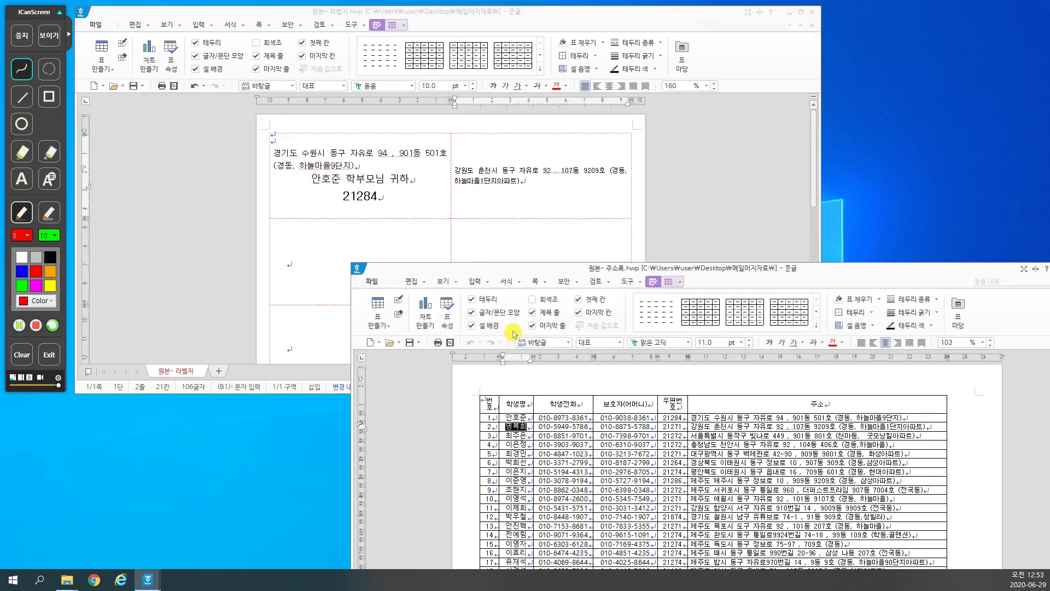
{"action": "key", "text": "alt+Tab"}
{"action": "key", "text": "ctrl+v"}
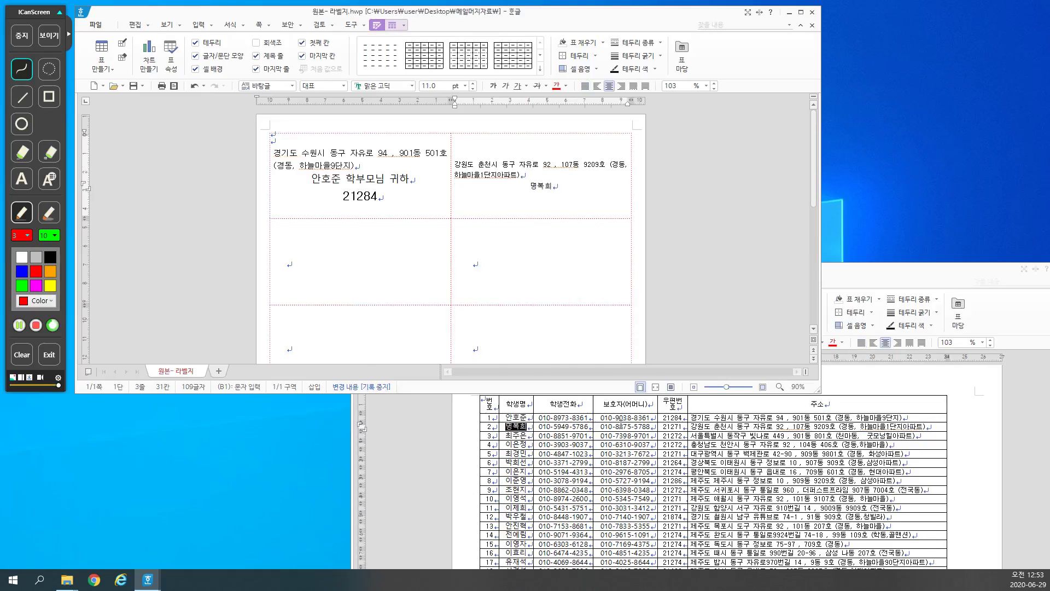
{"action": "double_click", "coordinate": [672, 426]}
{"action": "key", "text": "ctrl+c"}
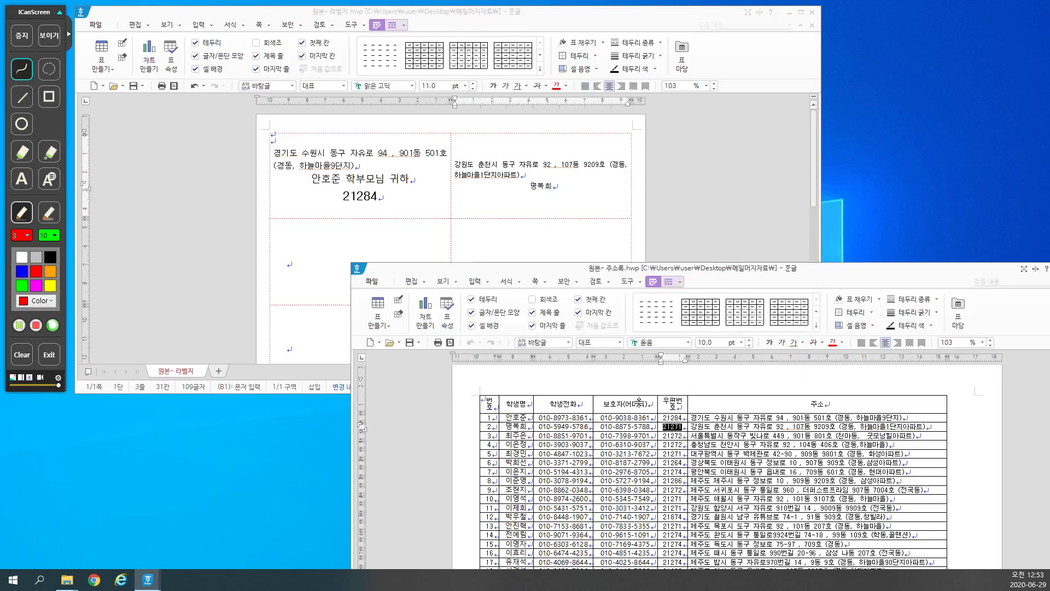
{"action": "key", "text": "alt+Tab"}
{"action": "key", "text": "Return"}
{"action": "key", "text": "ctrl+v"}
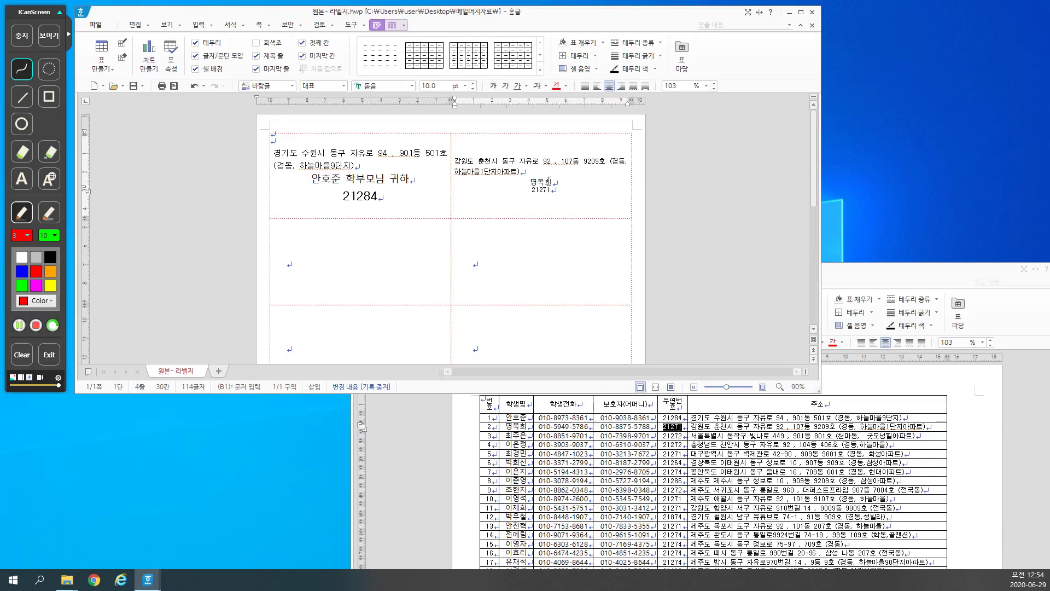
Step: Clear the top-right label and select the first label's address paragraph
{"action": "key", "text": "ctrl+a"}
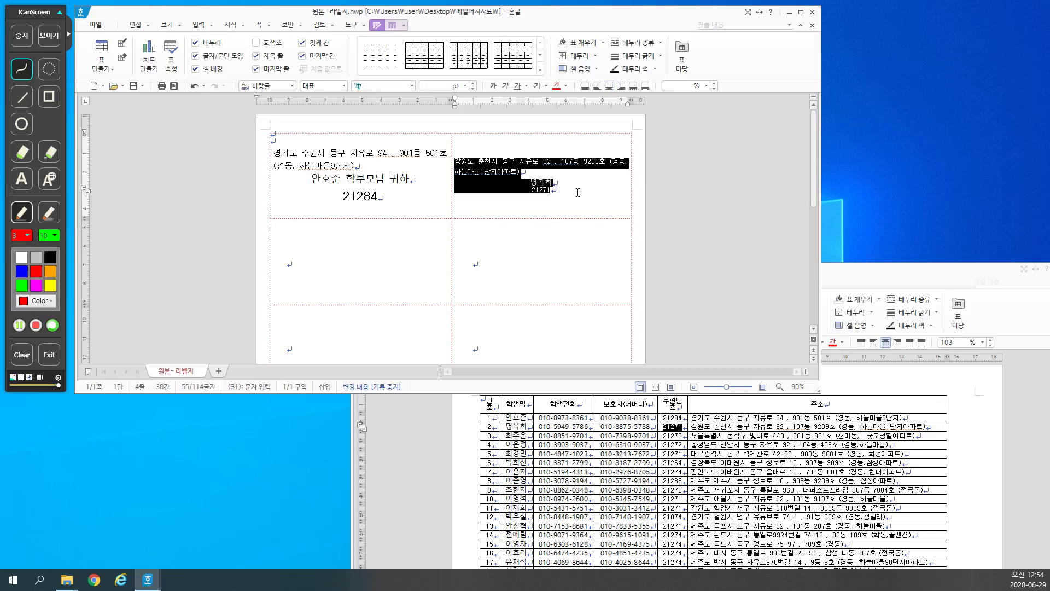
{"action": "key", "text": "Delete"}
{"action": "left_click", "coordinate": [382, 167]}
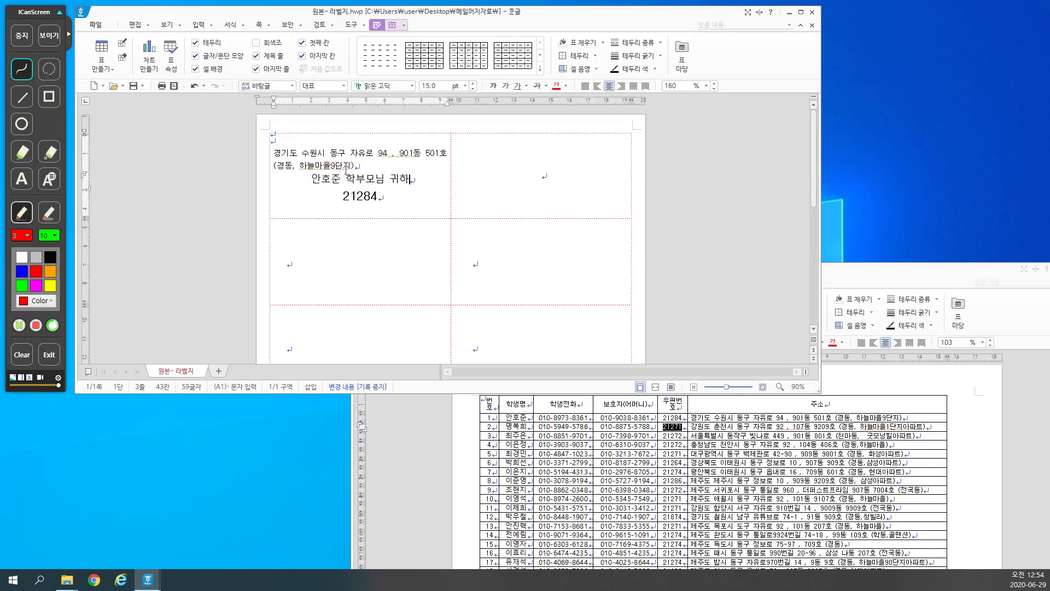
{"action": "left_click_drag", "start_coordinate": [356, 167], "coordinate": [273, 154]}
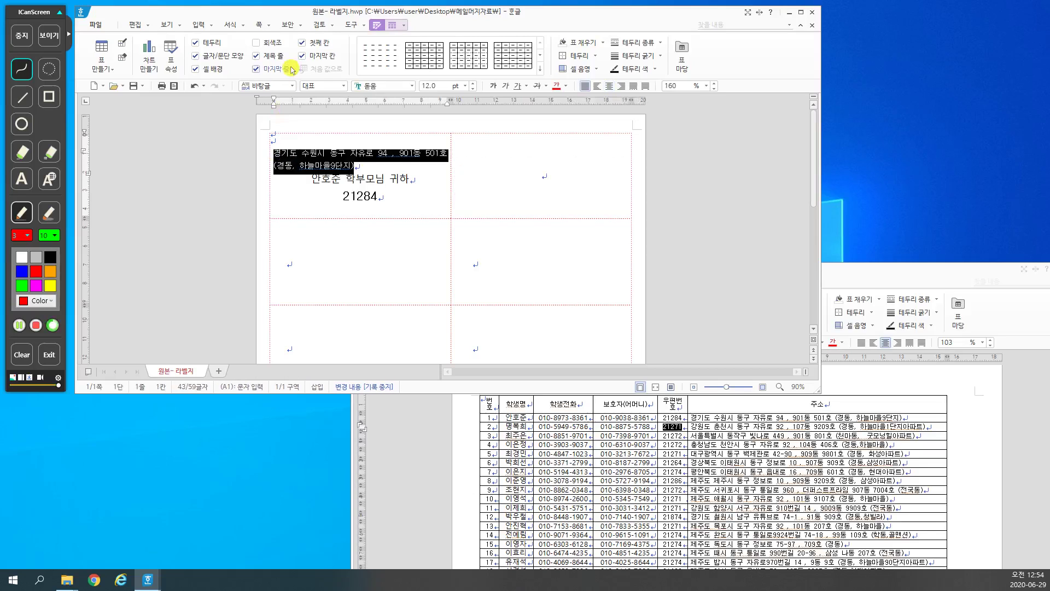
Step: Insert a trial {{1}} merge field over the first label's address, then undo it
{"action": "left_click", "coordinate": [362, 30]}
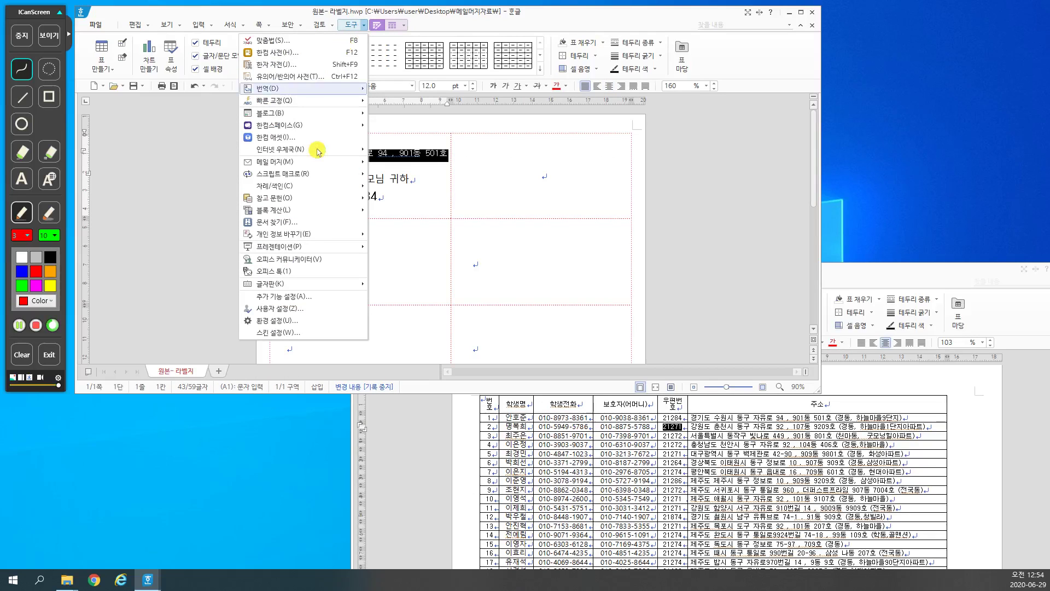
{"action": "mouse_move", "coordinate": [312, 163]}
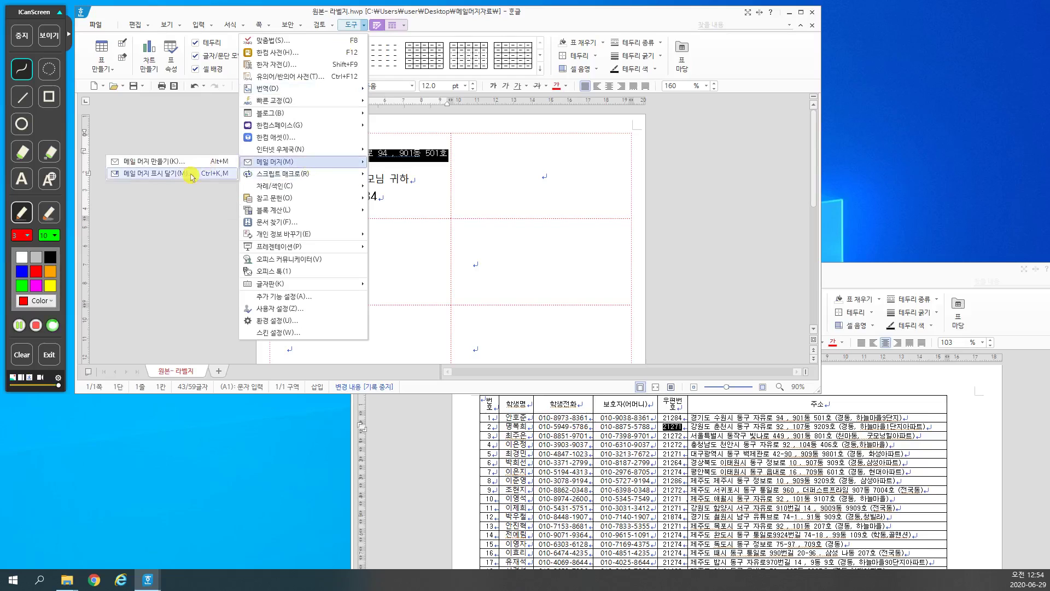
{"action": "left_click", "coordinate": [190, 176]}
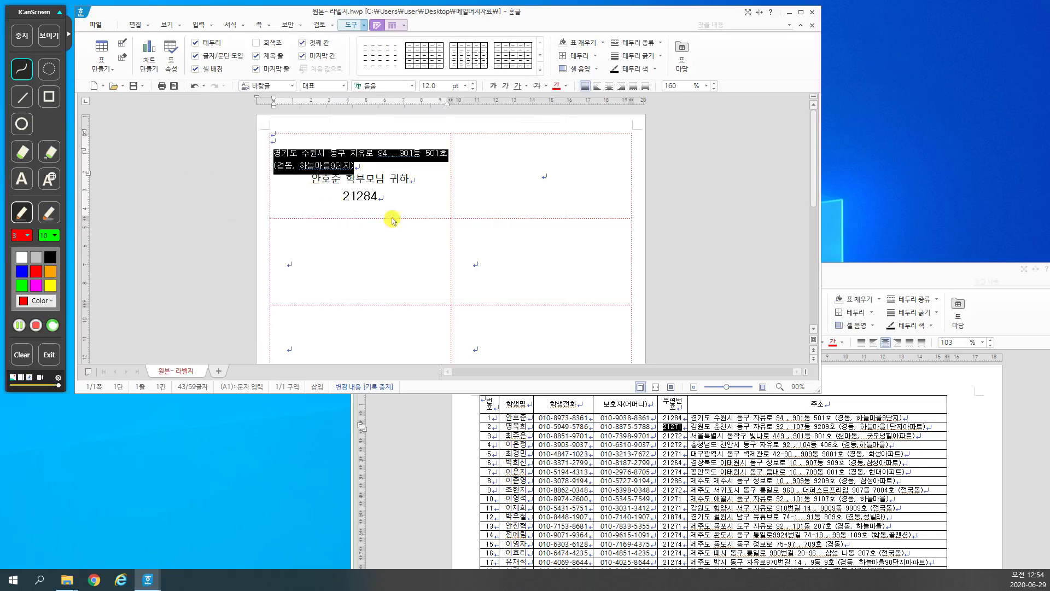
{"action": "left_click", "coordinate": [420, 126]}
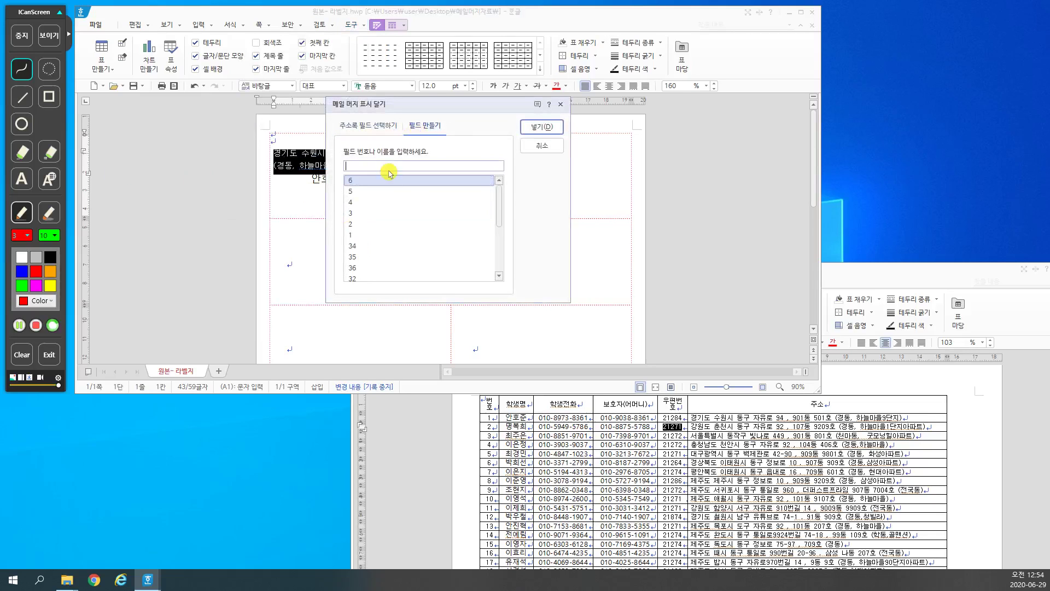
{"action": "type", "text": "1"}
{"action": "left_click", "coordinate": [541, 126]}
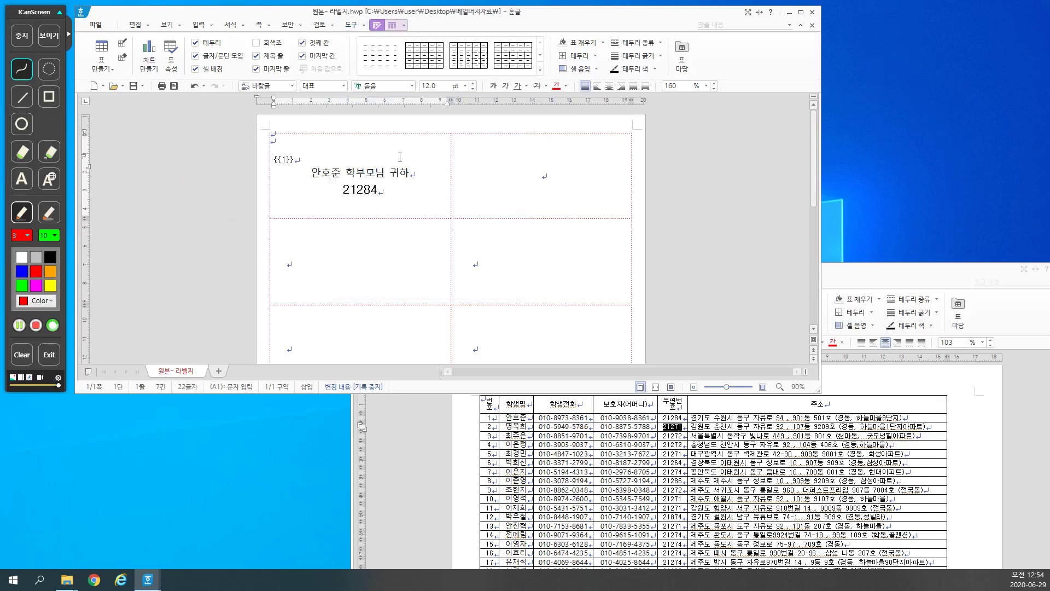
{"action": "key", "text": "ctrl+z"}
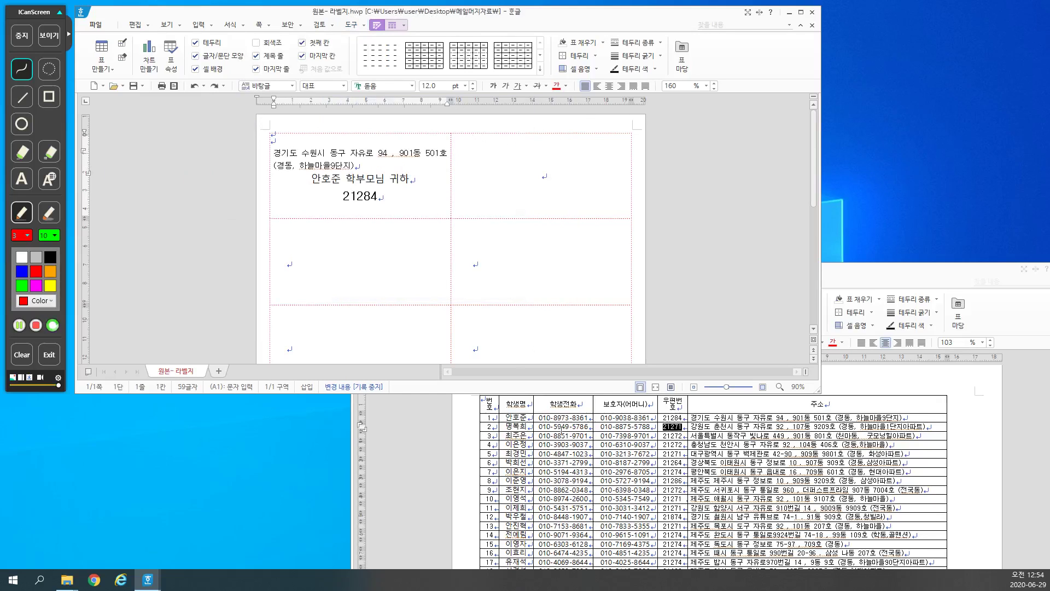
{"action": "left_click", "coordinate": [552, 419]}
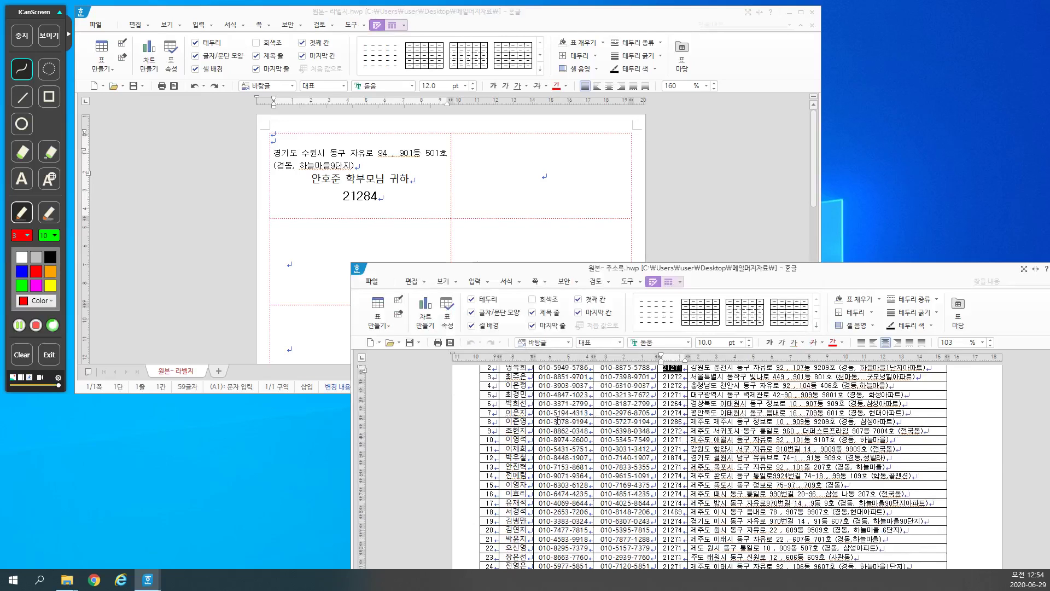
Step: Maximize the address list and trial-delete the 학생전화 through 주소 columns, then undo
{"action": "double_click", "coordinate": [745, 267]}
{"action": "scroll", "coordinate": [648, 230], "scroll_direction": "down", "scroll_amount": 3}
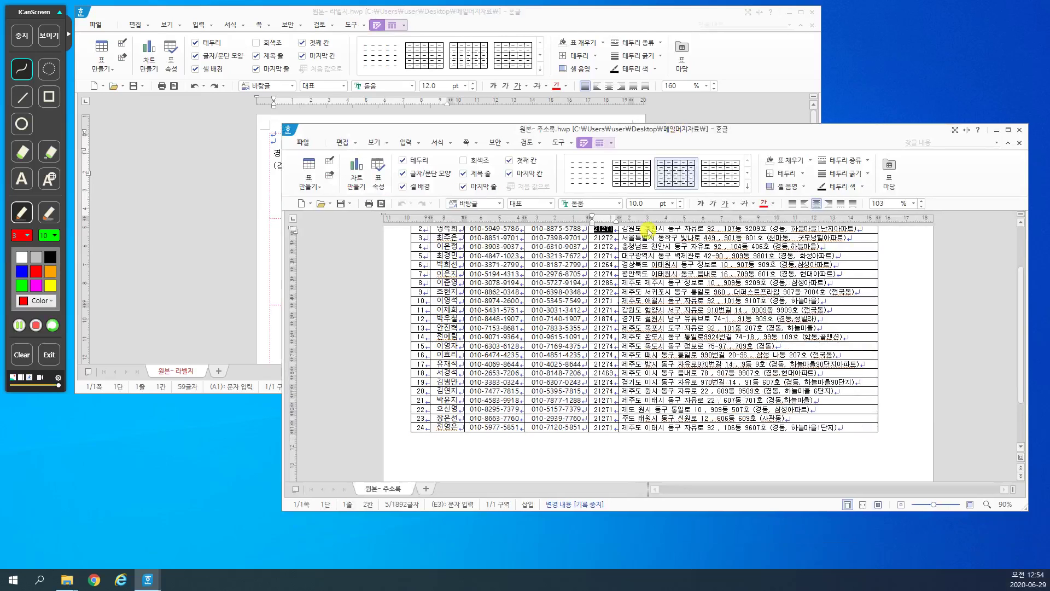
{"action": "left_click", "coordinate": [1008, 130]}
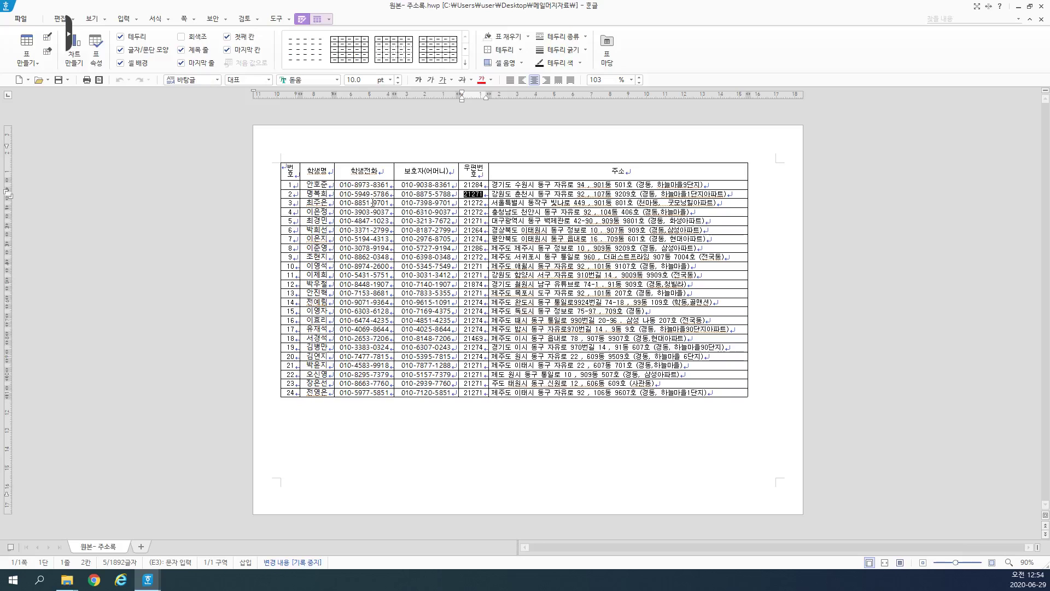
{"action": "left_click_drag", "start_coordinate": [360, 176], "coordinate": [438, 398]}
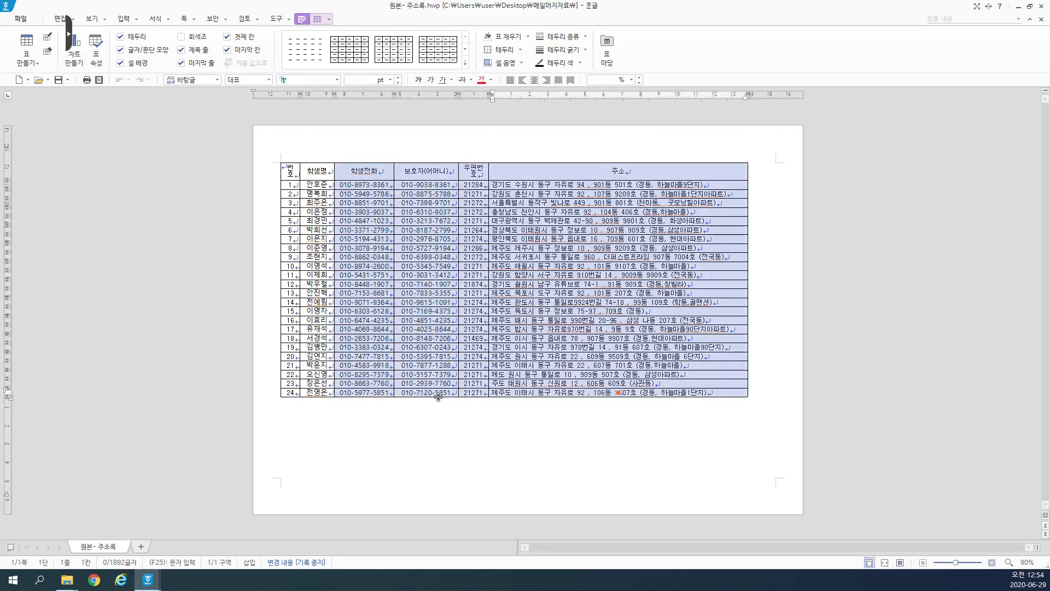
{"action": "key", "text": "Delete"}
{"action": "key", "text": "Return"}
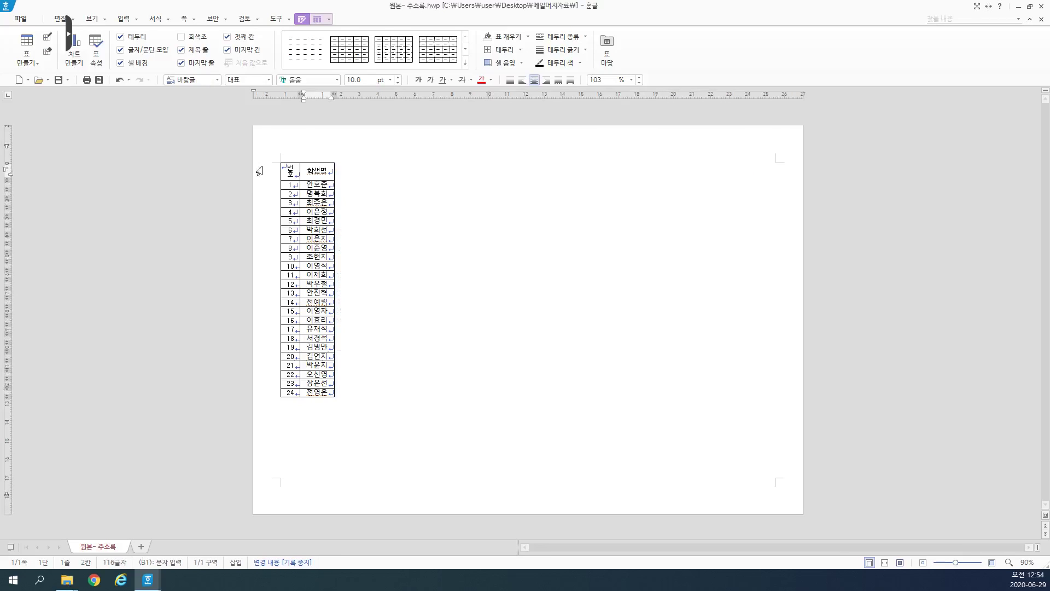
{"action": "key", "text": "ctrl+z"}
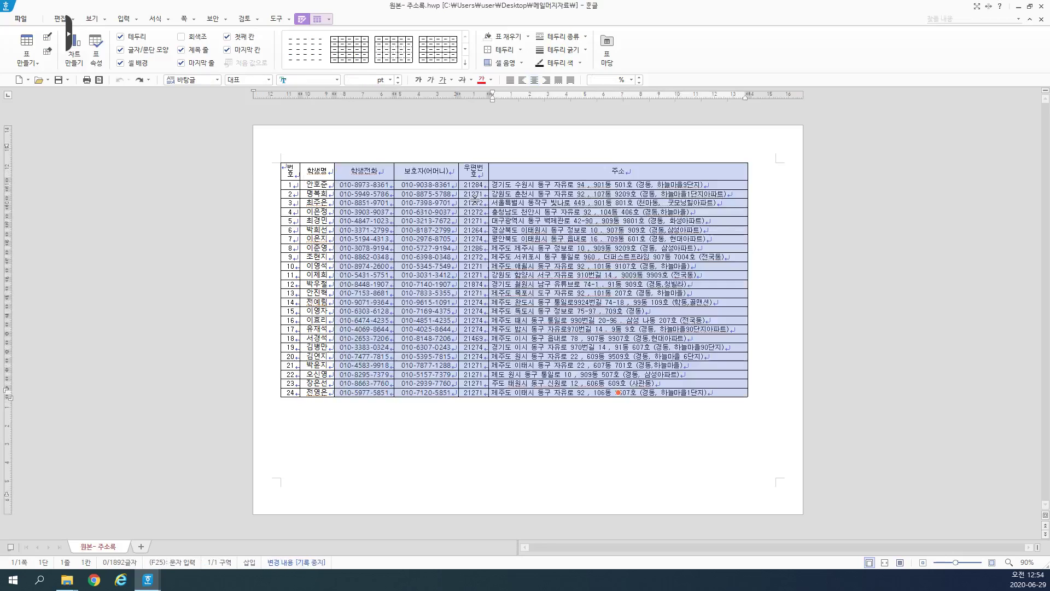
Step: Delete the 학생전화, 보호자 and 번호 columns and move the window beside the label sheet
{"action": "left_click_drag", "start_coordinate": [372, 172], "coordinate": [438, 396]}
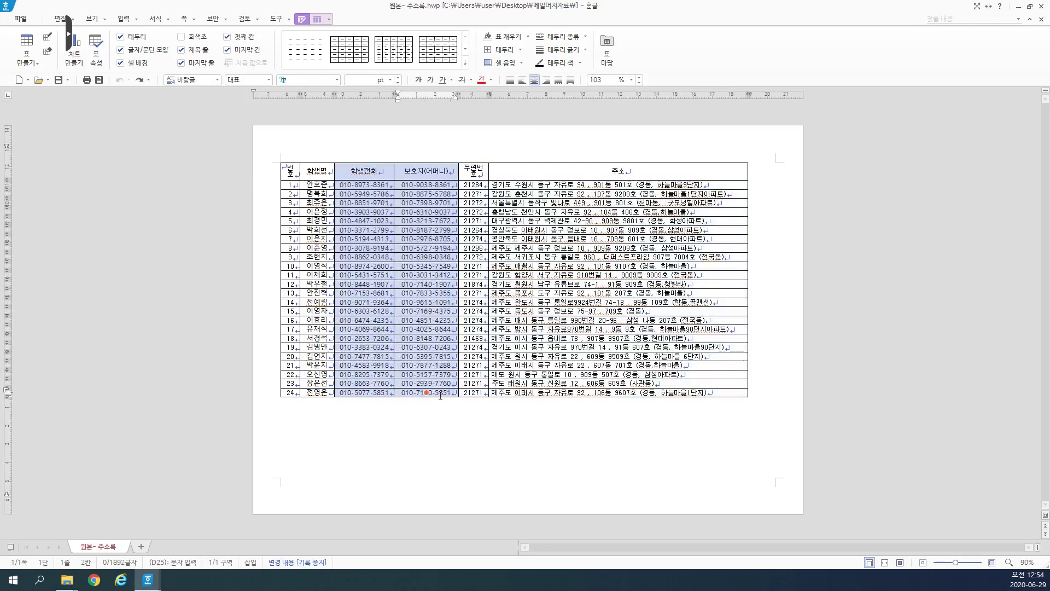
{"action": "key", "text": "Delete"}
{"action": "key", "text": "Return"}
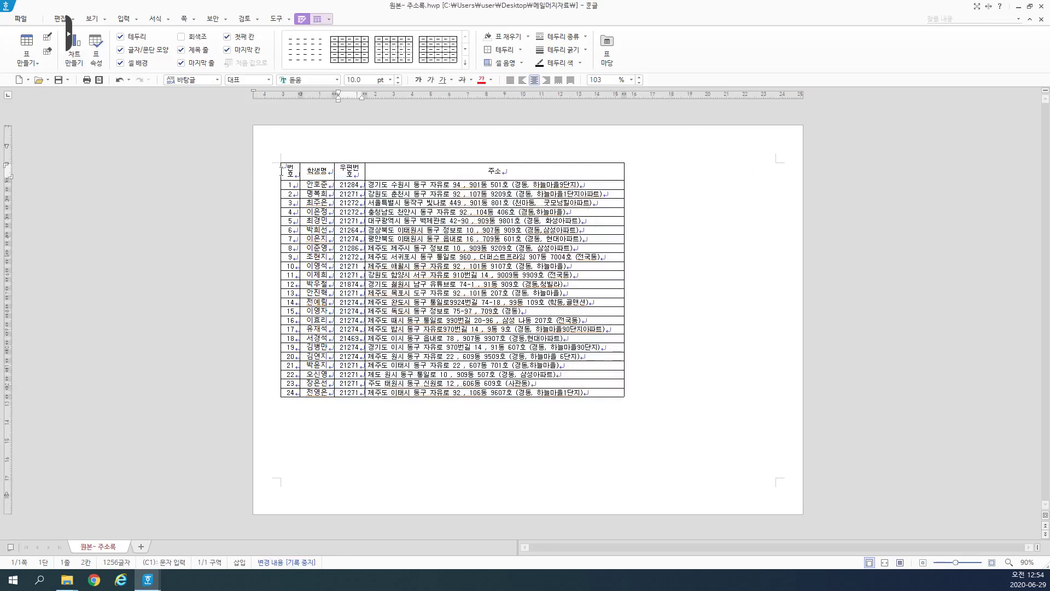
{"action": "left_click_drag", "start_coordinate": [287, 168], "coordinate": [288, 392]}
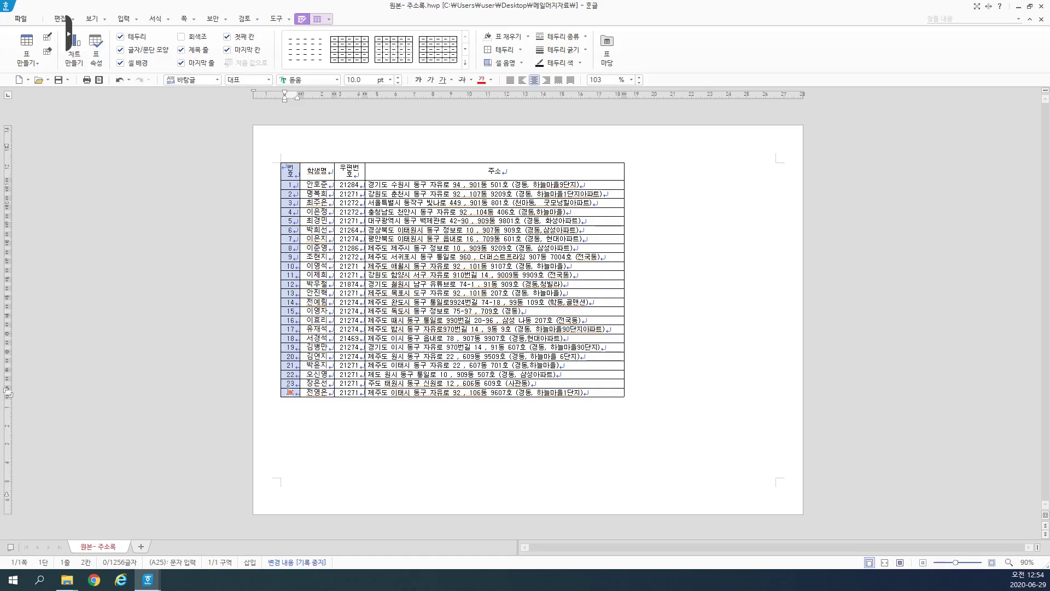
{"action": "key", "text": "Delete"}
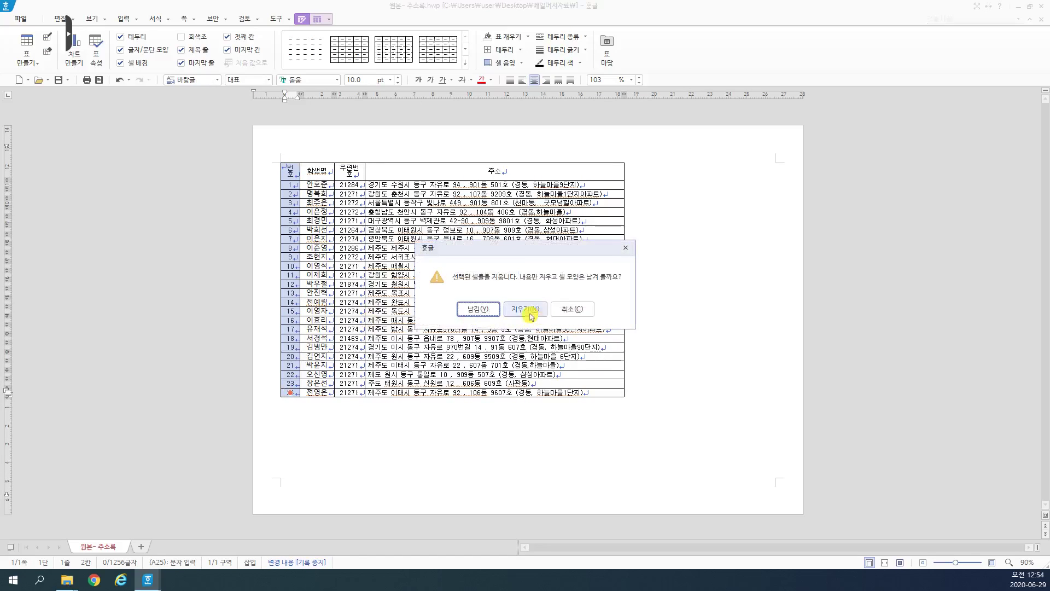
{"action": "key", "text": "Return"}
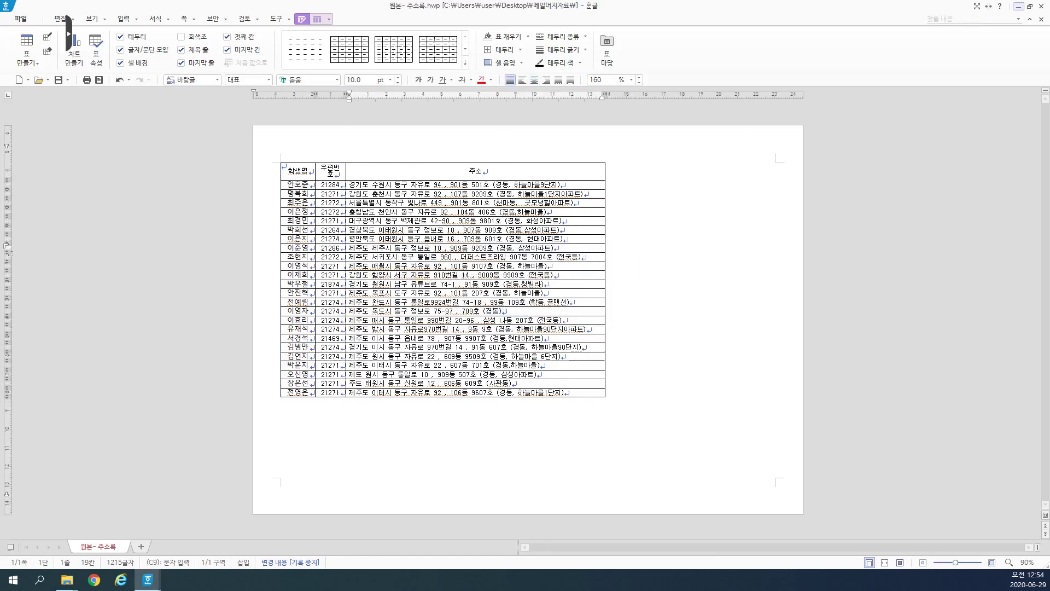
{"action": "left_click", "coordinate": [1030, 6]}
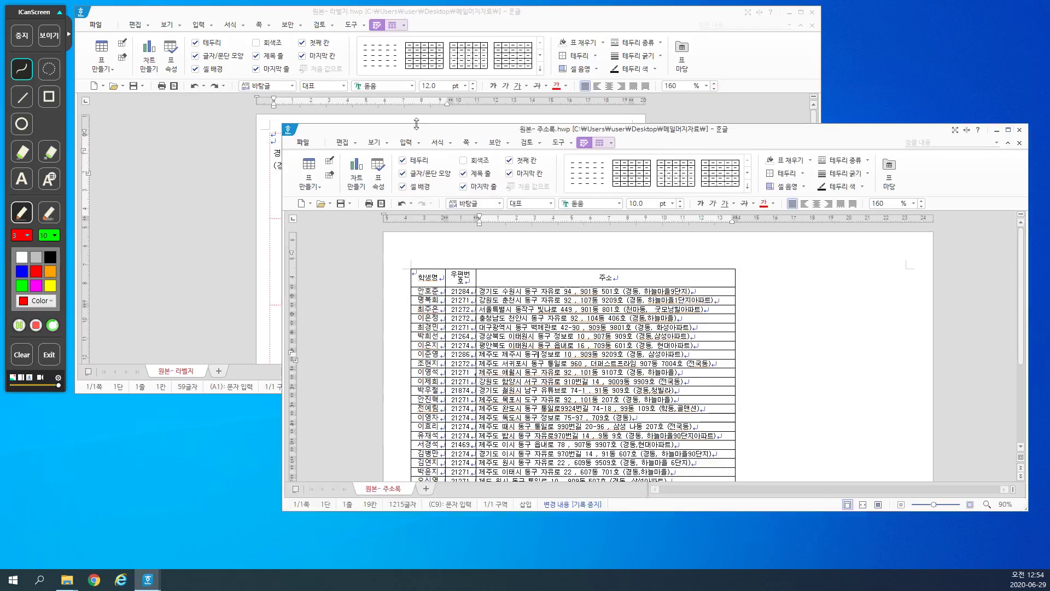
{"action": "left_click_drag", "start_coordinate": [450, 133], "coordinate": [580, 68]}
Step: Check the 주소록 name and 주소 cells, then select the student's name in the first label
{"action": "left_click", "coordinate": [717, 232]}
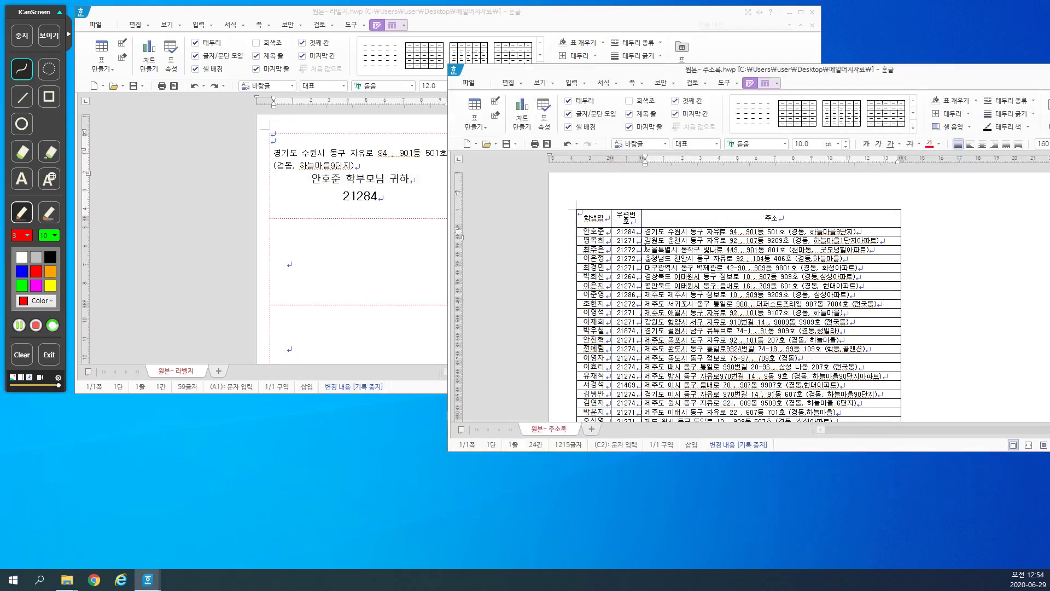
{"action": "left_click", "coordinate": [596, 232]}
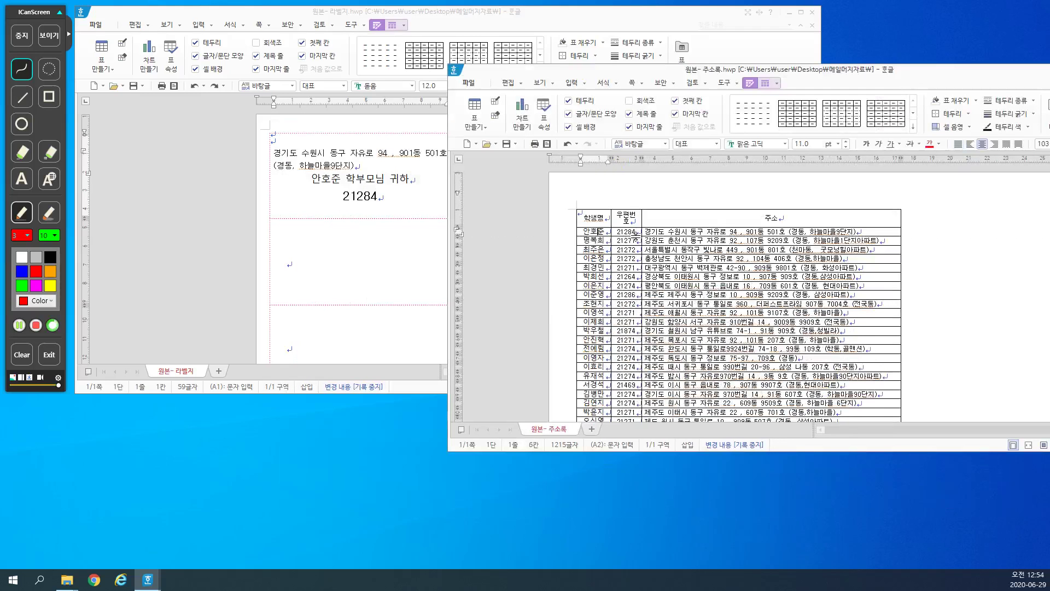
{"action": "left_click", "coordinate": [684, 216]}
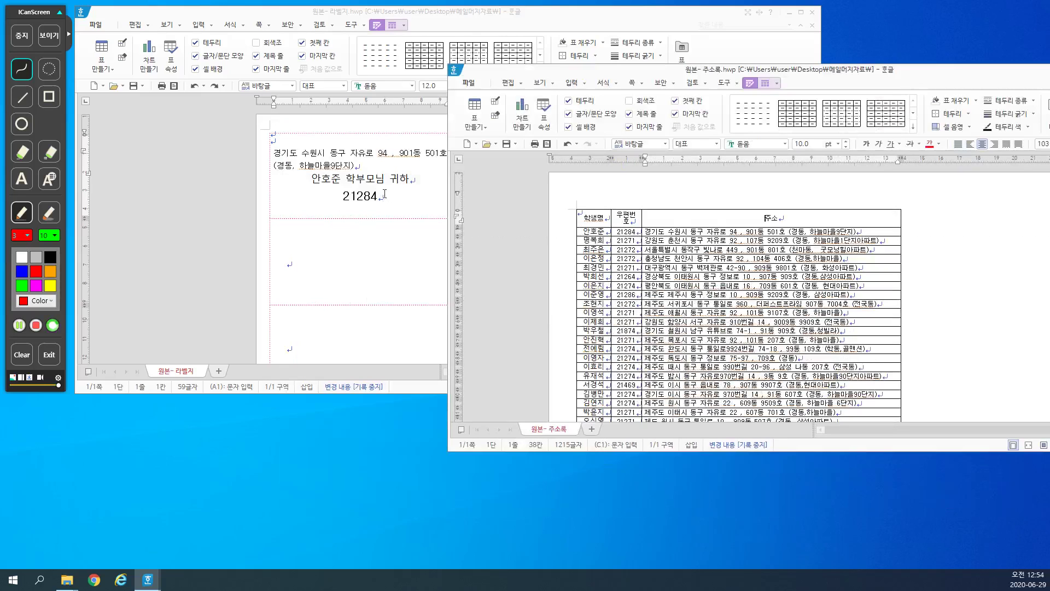
{"action": "left_click", "coordinate": [332, 184]}
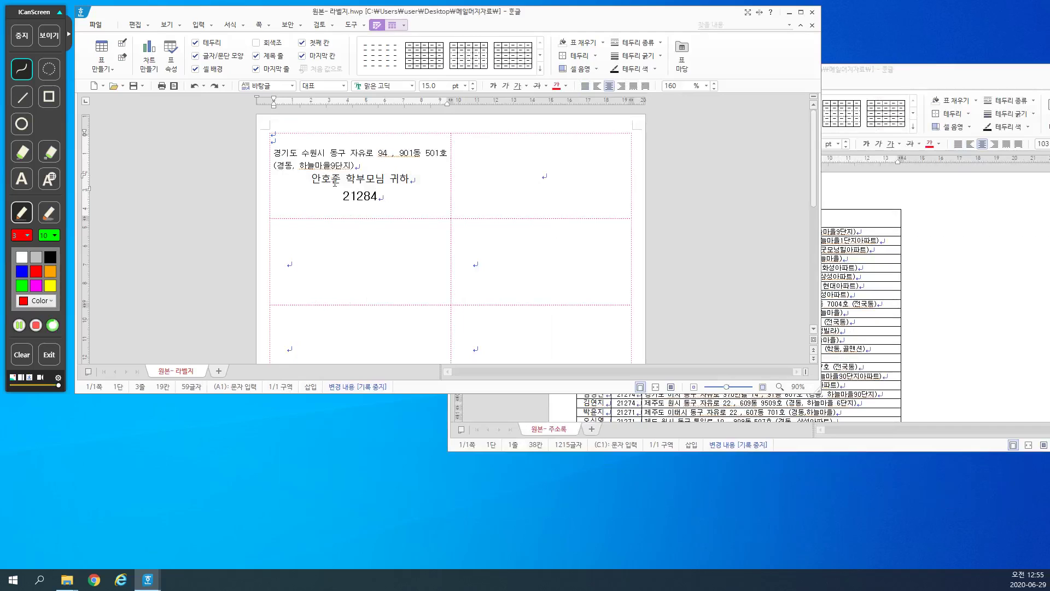
{"action": "left_click", "coordinate": [886, 75]}
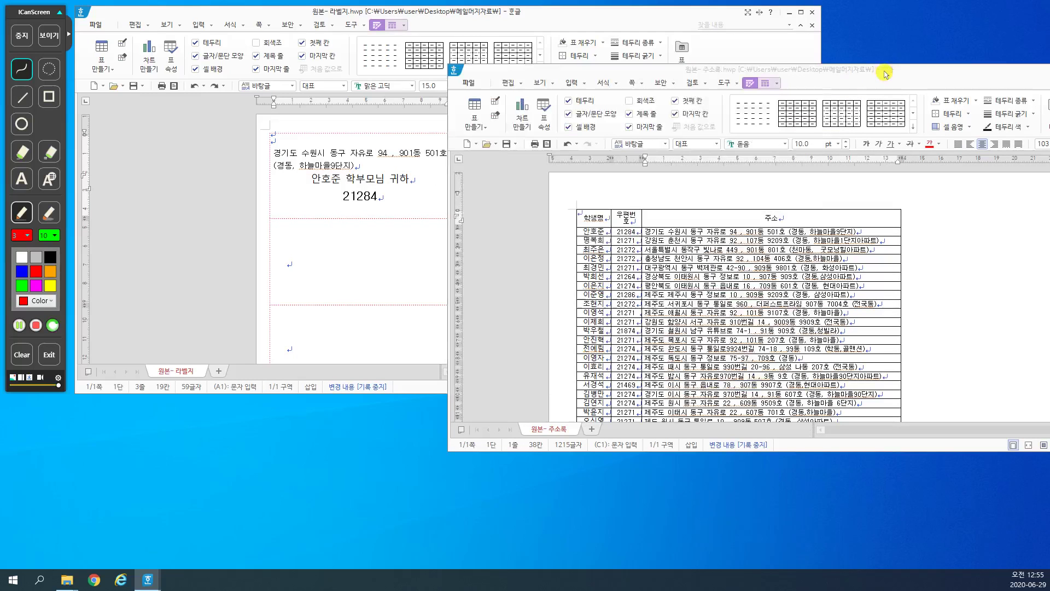
{"action": "left_click", "coordinate": [591, 232]}
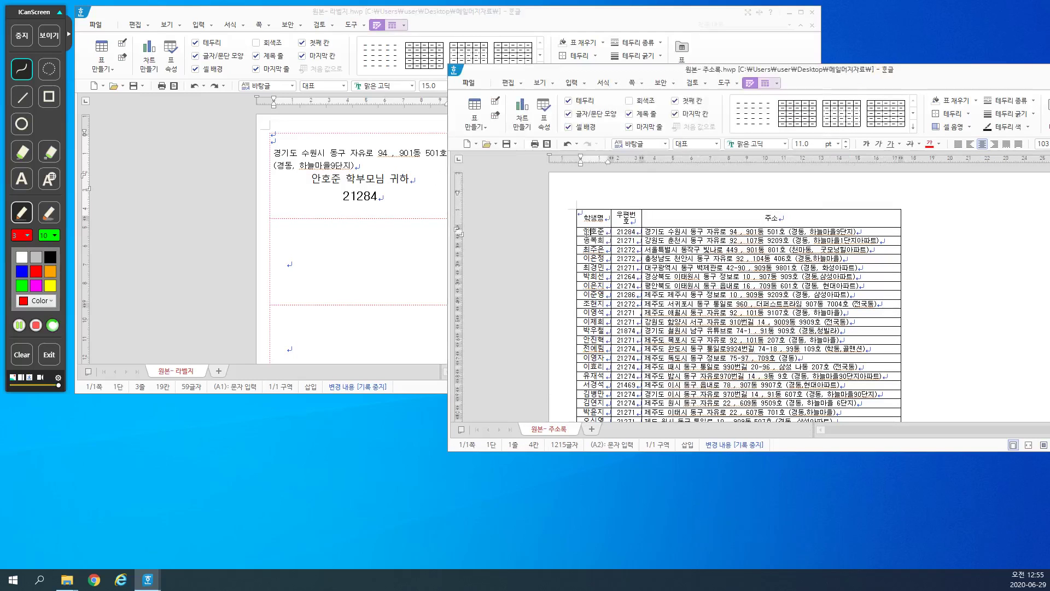
{"action": "left_click_drag", "start_coordinate": [340, 181], "coordinate": [304, 180]}
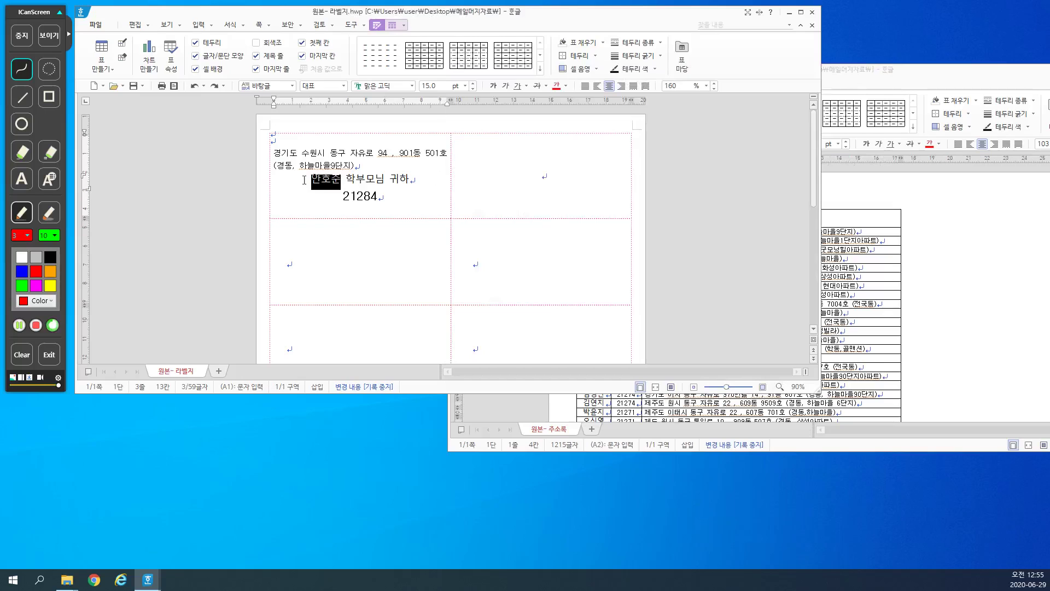
Step: Replace the student's name in the first label with merge field {{1}}
{"action": "left_click", "coordinate": [351, 25]}
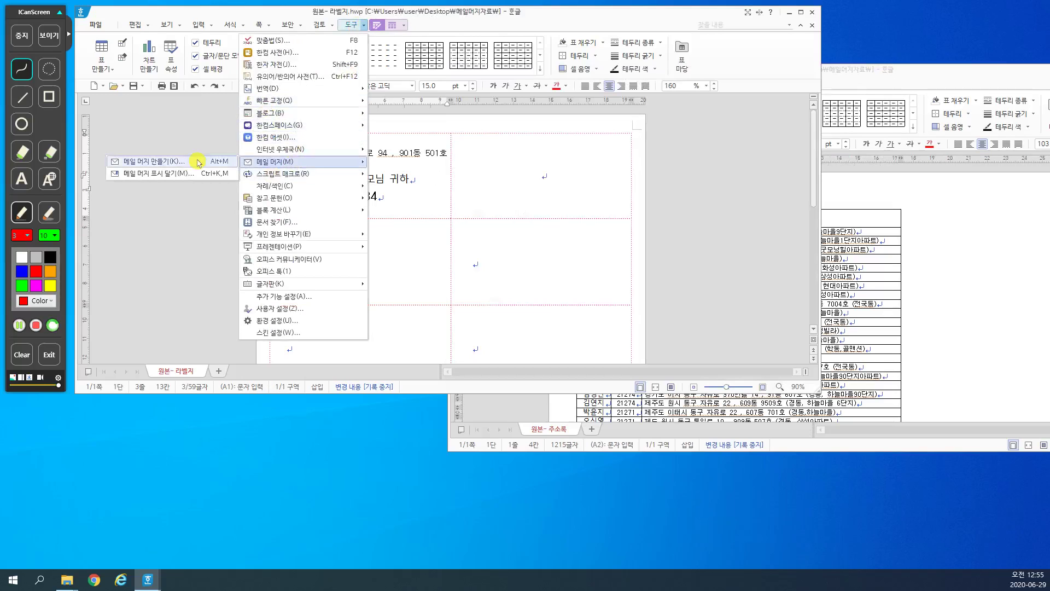
{"action": "left_click", "coordinate": [188, 176]}
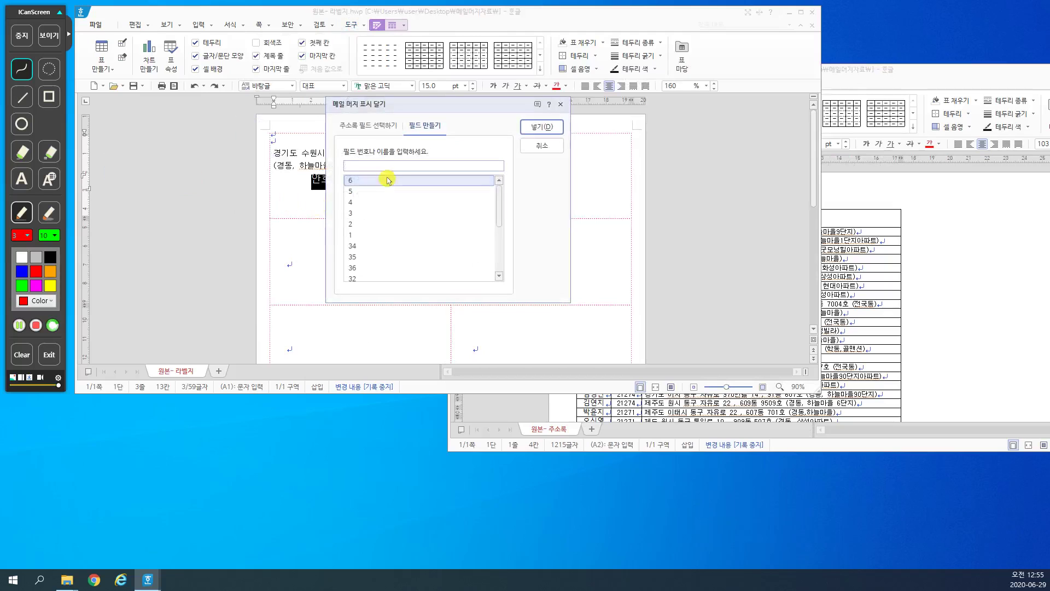
{"action": "type", "text": "1"}
{"action": "left_click", "coordinate": [541, 127]}
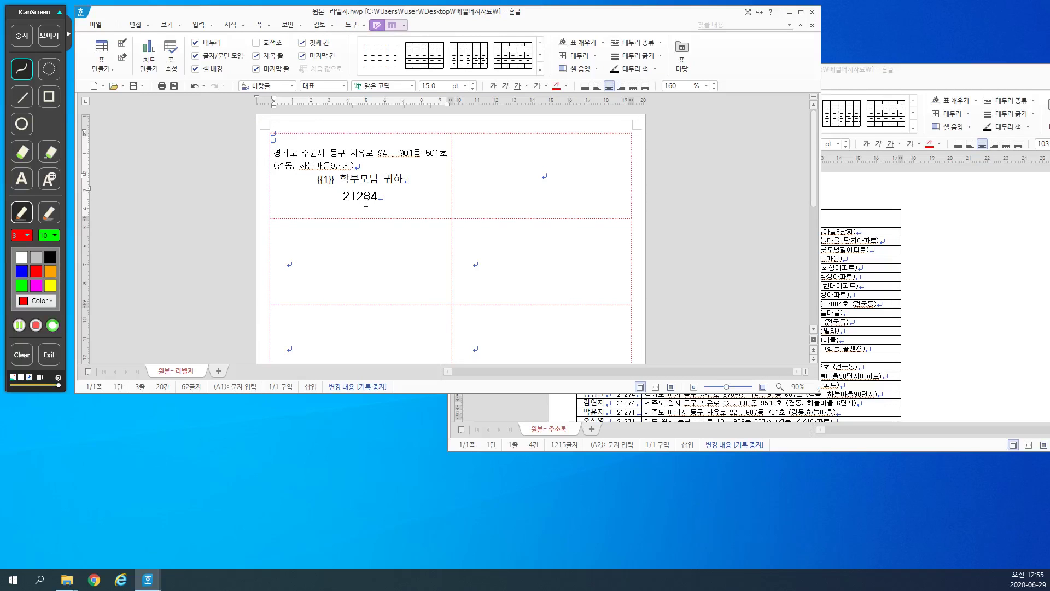
{"action": "key", "text": "Up"}
{"action": "key", "text": "Up"}
Step: Replace the postcode 21284 with merge field {{2}}
{"action": "left_click", "coordinate": [864, 227]}
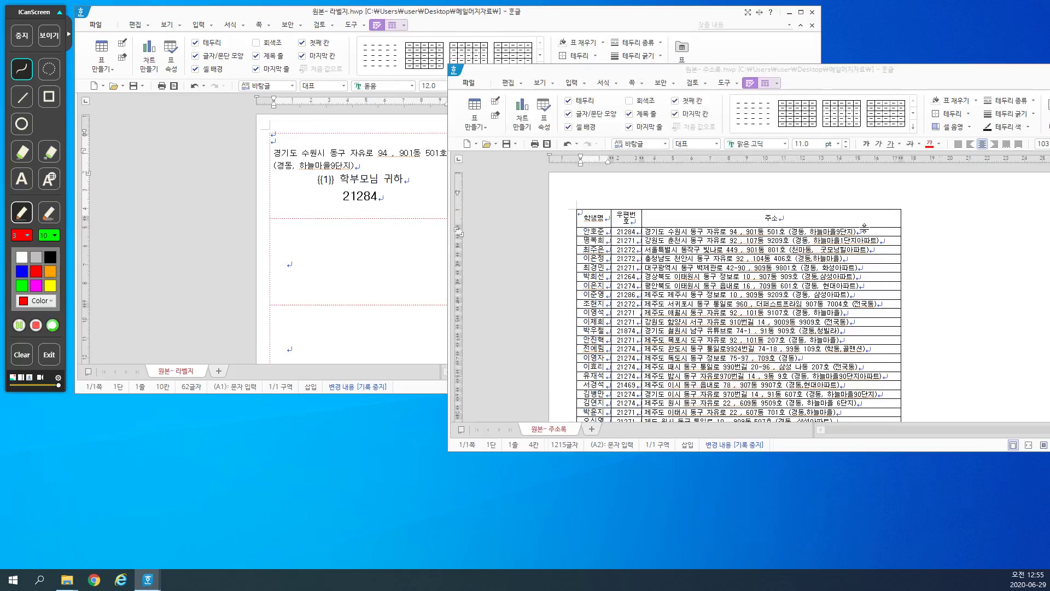
{"action": "left_click", "coordinate": [362, 167]}
{"action": "left_click_drag", "start_coordinate": [362, 168], "coordinate": [464, 101]}
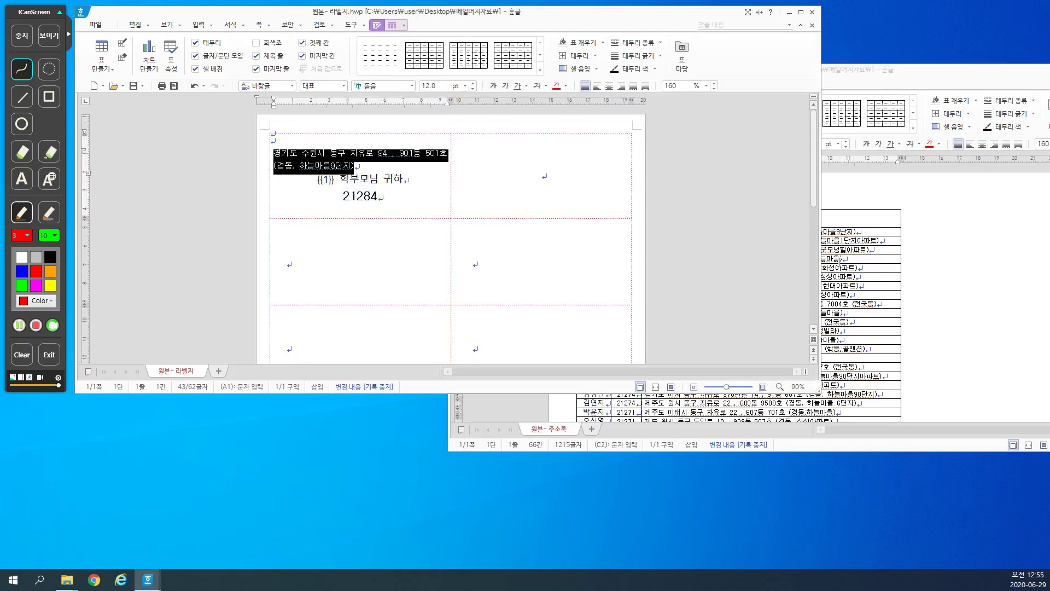
{"action": "left_click", "coordinate": [858, 246]}
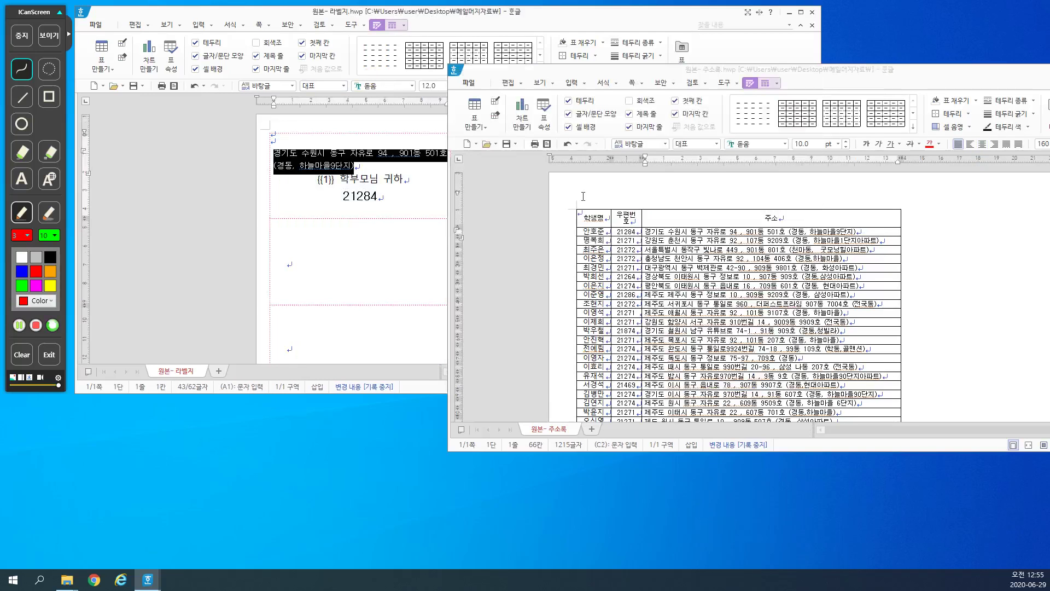
{"action": "double_click", "coordinate": [354, 206]}
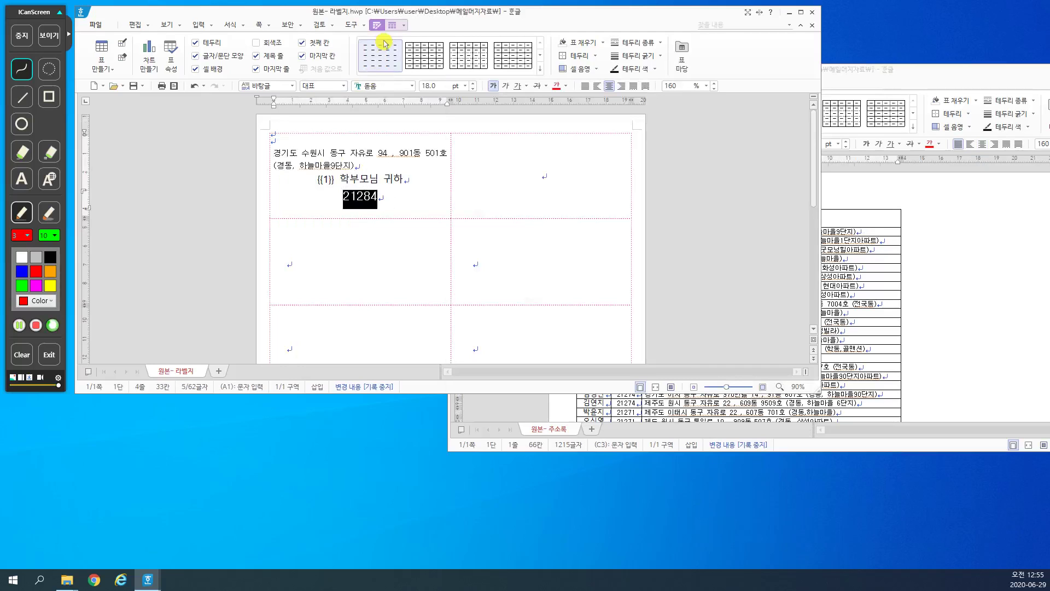
{"action": "left_click", "coordinate": [353, 25]}
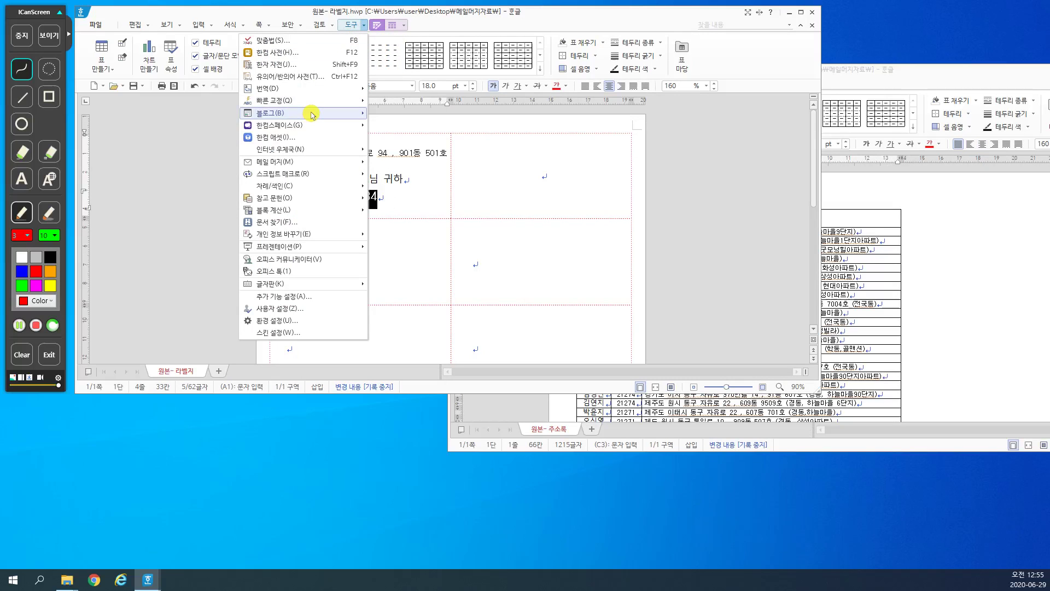
{"action": "mouse_move", "coordinate": [304, 161]}
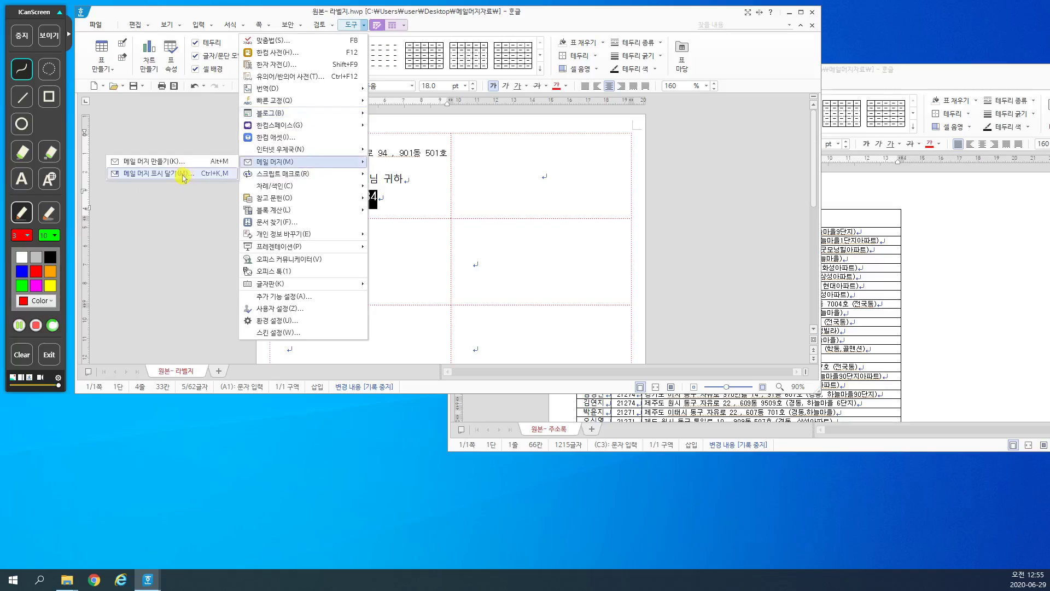
{"action": "left_click", "coordinate": [187, 172]}
{"action": "type", "text": "2"}
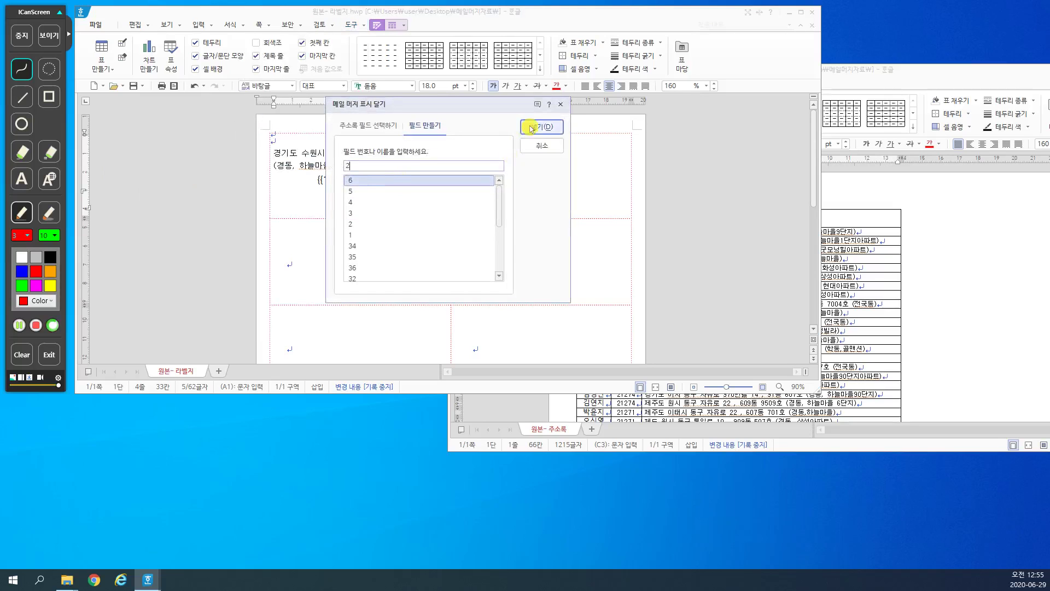
{"action": "left_click", "coordinate": [540, 127]}
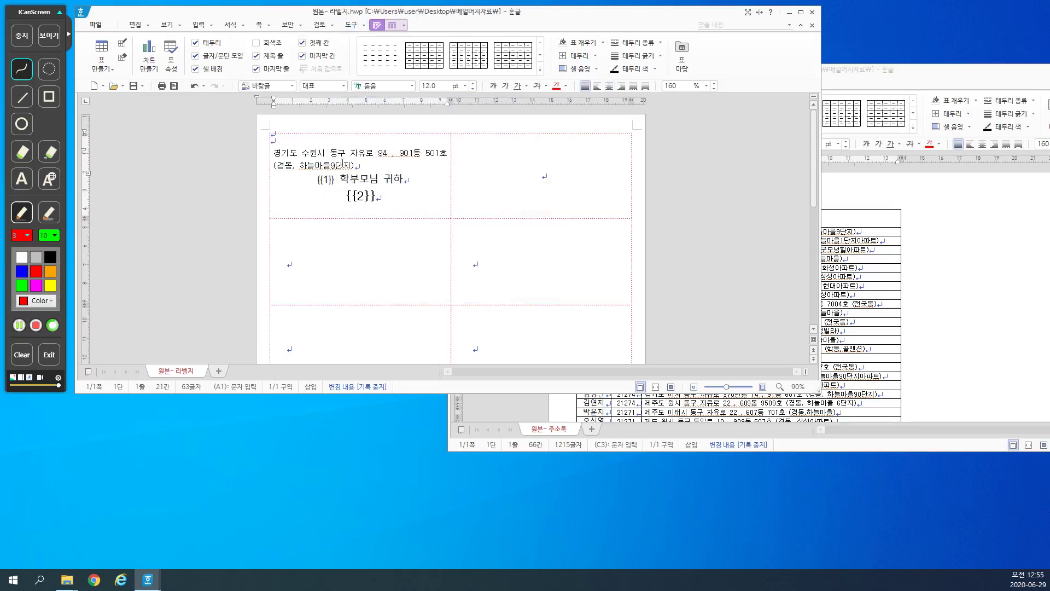
Step: Replace the two-line address paragraph with merge field {{3}}
{"action": "left_click_drag", "start_coordinate": [354, 166], "coordinate": [274, 153]}
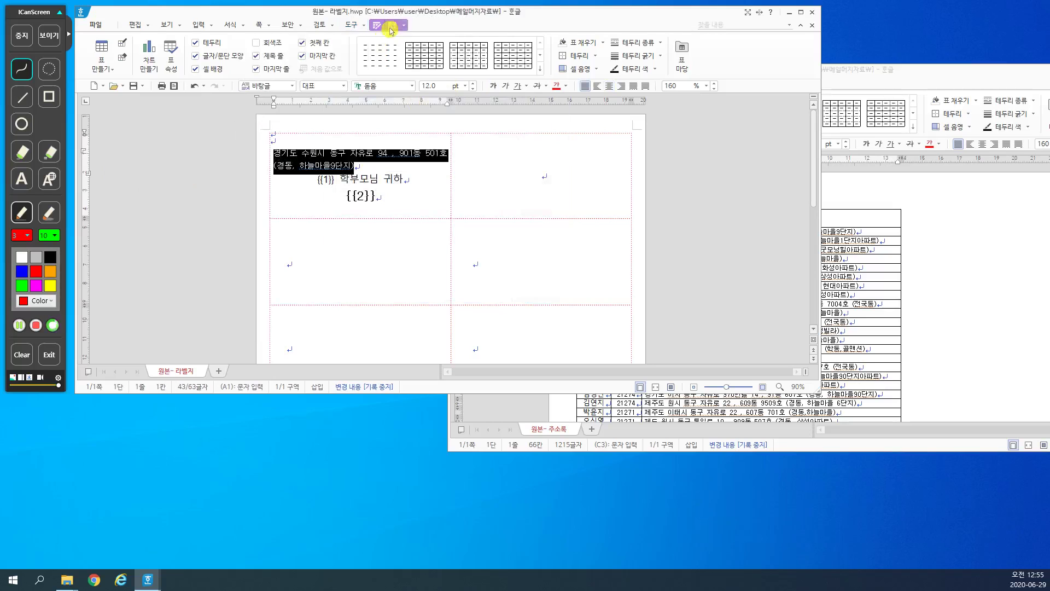
{"action": "left_click", "coordinate": [350, 25]}
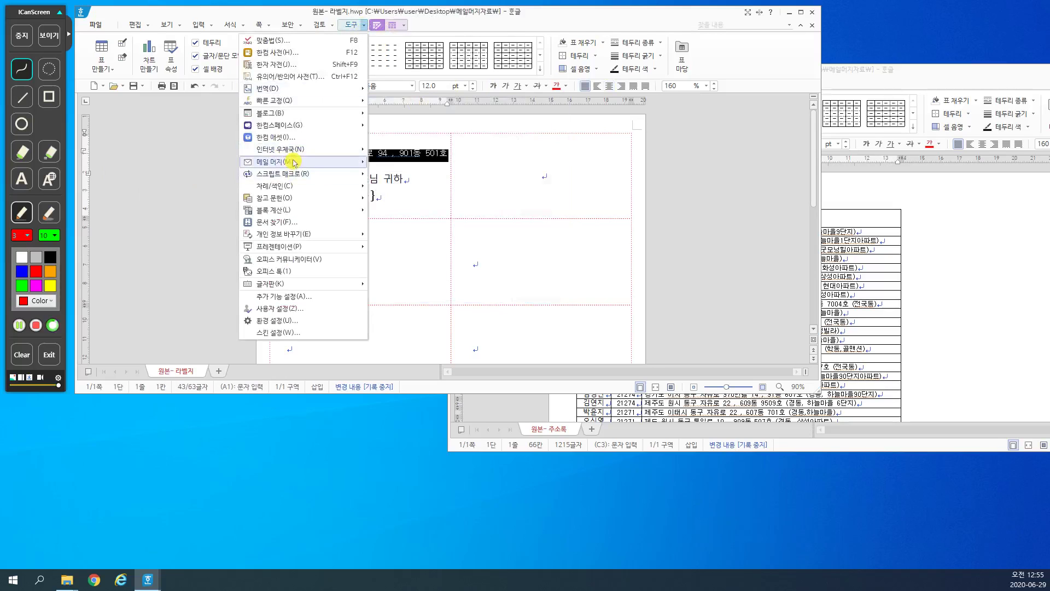
{"action": "mouse_move", "coordinate": [292, 162]}
{"action": "left_click", "coordinate": [196, 175]}
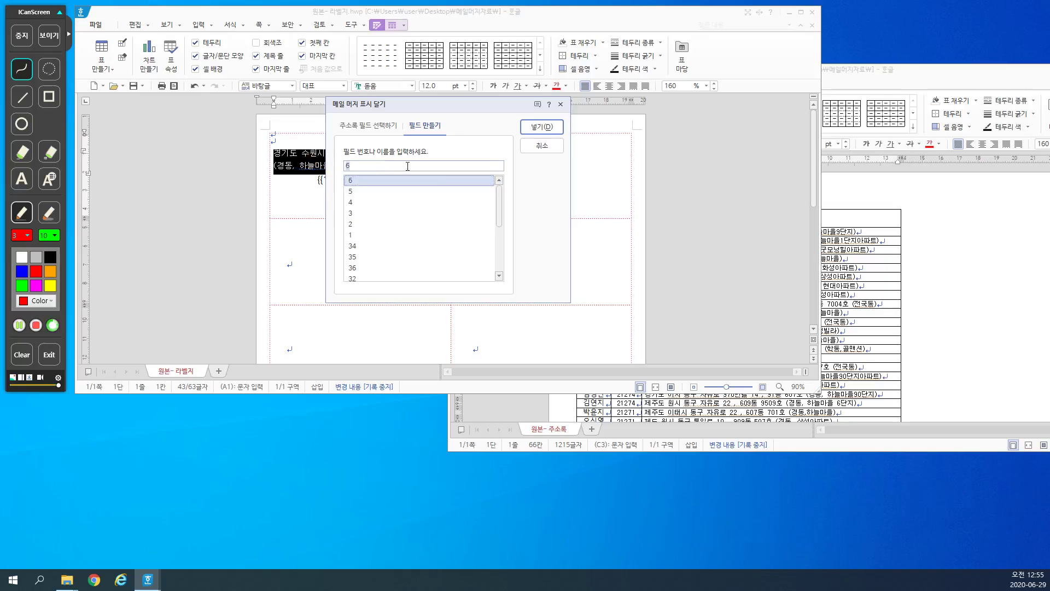
{"action": "type", "text": "3"}
{"action": "left_click", "coordinate": [541, 126]}
{"action": "left_click", "coordinate": [391, 204]}
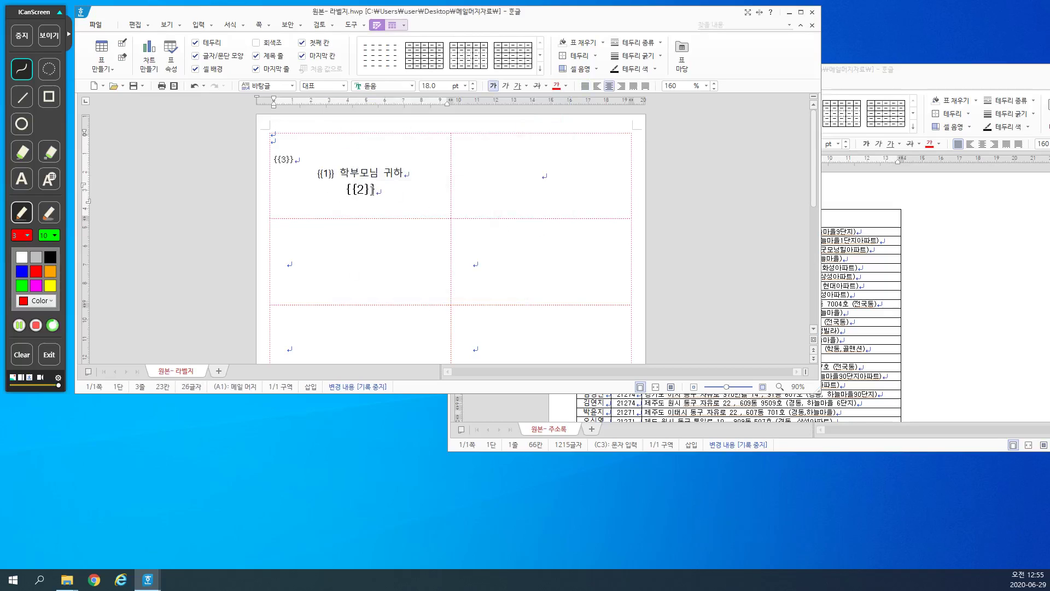
{"action": "left_click_drag", "start_coordinate": [375, 191], "coordinate": [276, 153]}
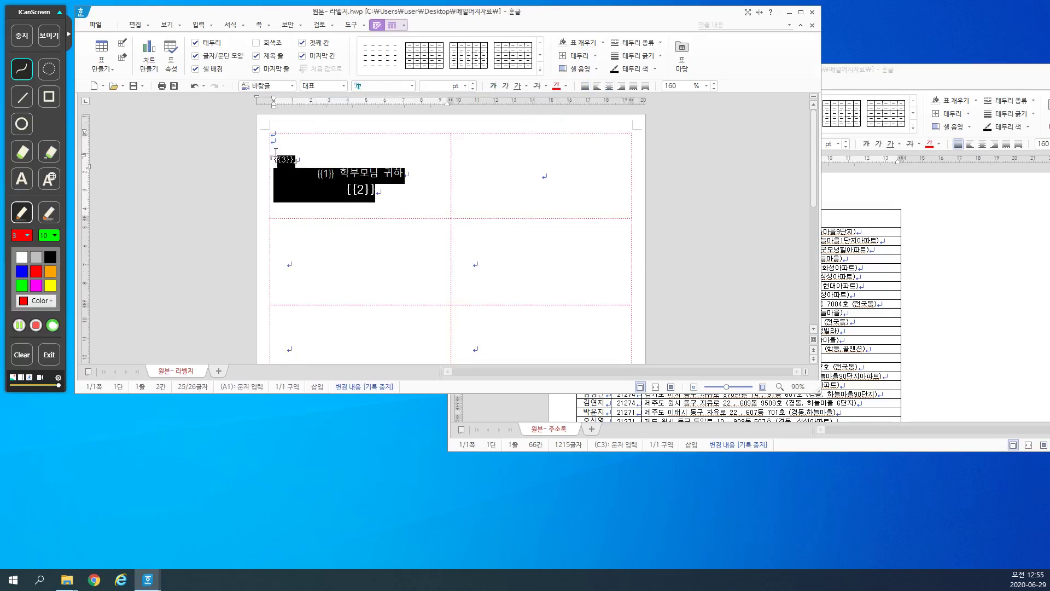
Step: Move the address list window aside to the right and bring the label sheet forward on the left
{"action": "left_click", "coordinate": [320, 190]}
{"action": "scroll", "coordinate": [498, 237], "scroll_direction": "down", "scroll_amount": 2}
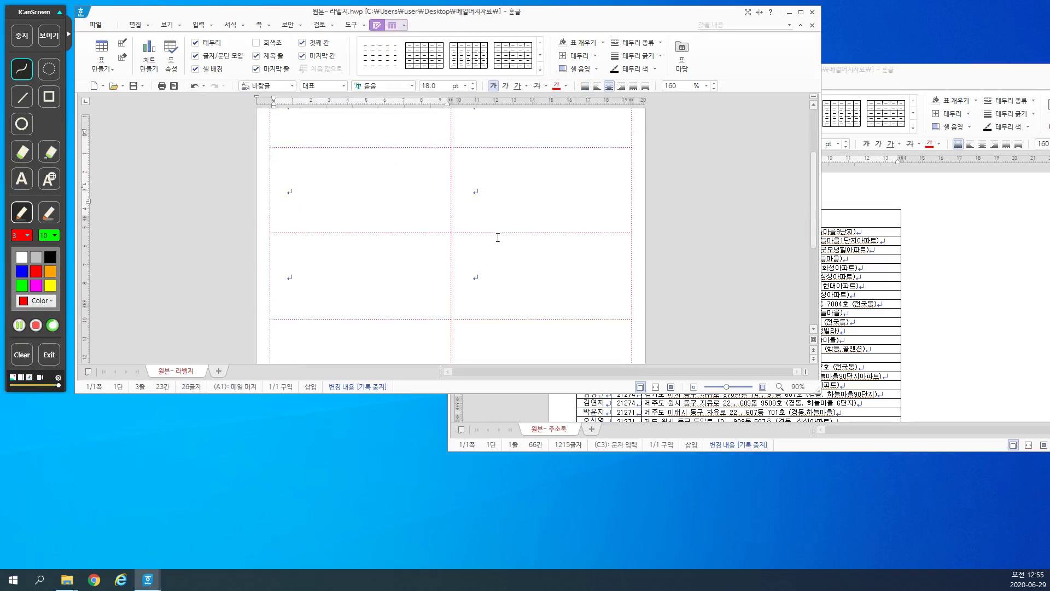
{"action": "scroll", "coordinate": [492, 249], "scroll_direction": "up", "scroll_amount": 2}
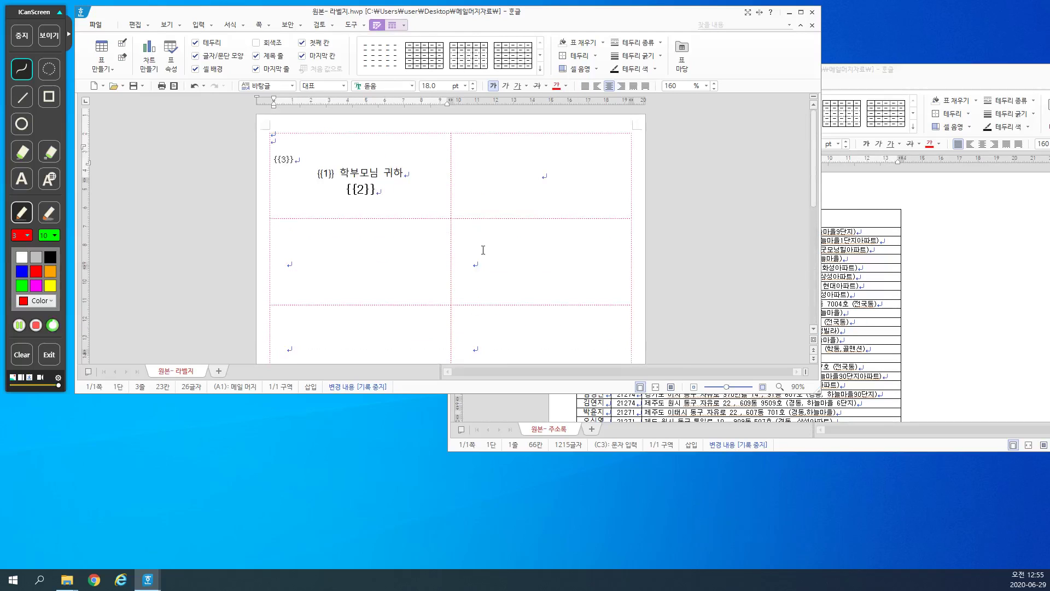
{"action": "left_click", "coordinate": [380, 191]}
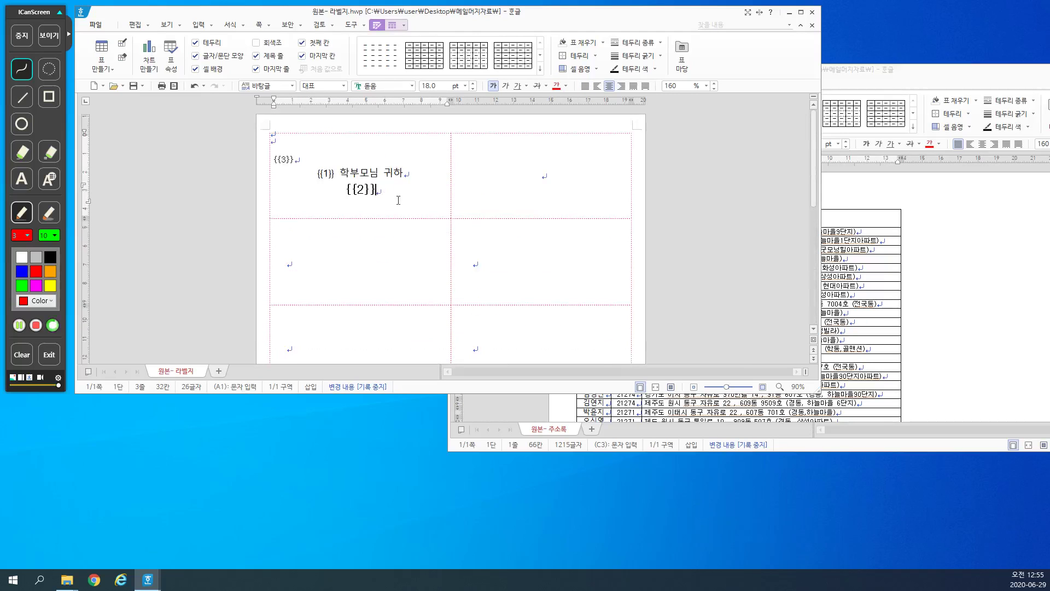
{"action": "left_click", "coordinate": [917, 79]}
{"action": "left_click_drag", "start_coordinate": [600, 76], "coordinate": [763, 36]}
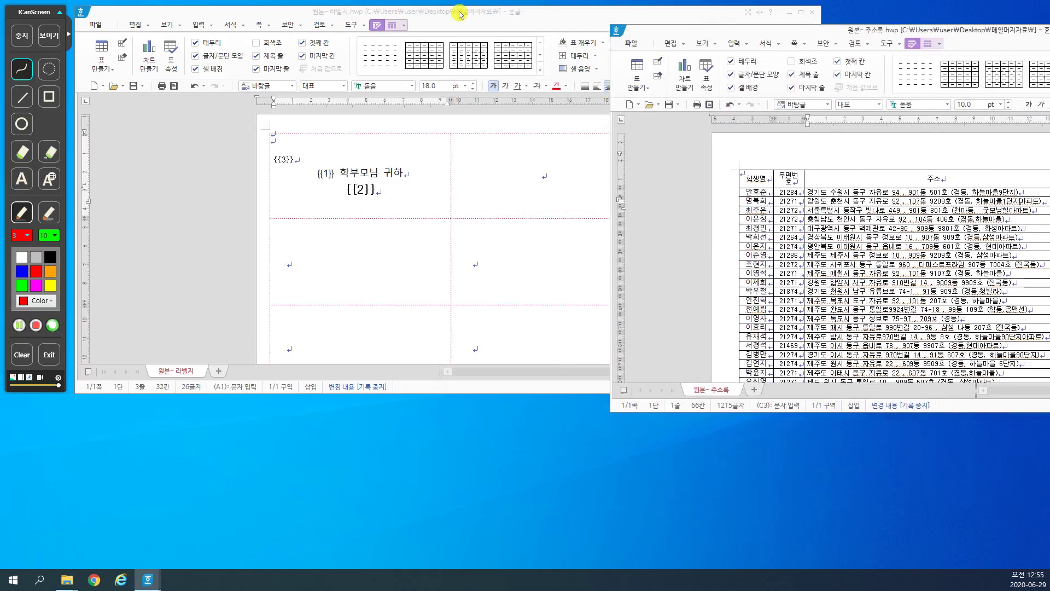
{"action": "left_click_drag", "start_coordinate": [459, 14], "coordinate": [368, 9]}
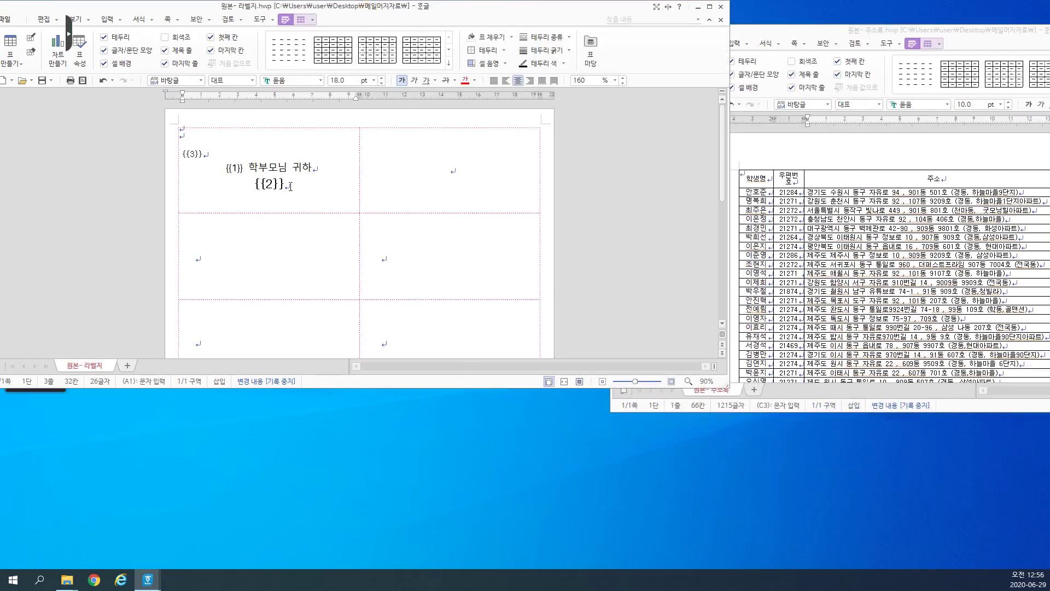
Step: Copy the first label's {{3}}, {{1}} 학부모님 귀하 and {{2}} lines into the top-right label cell
{"action": "left_click_drag", "start_coordinate": [290, 186], "coordinate": [206, 158]}
{"action": "key", "text": "ctrl+c"}
{"action": "left_click", "coordinate": [426, 174]}
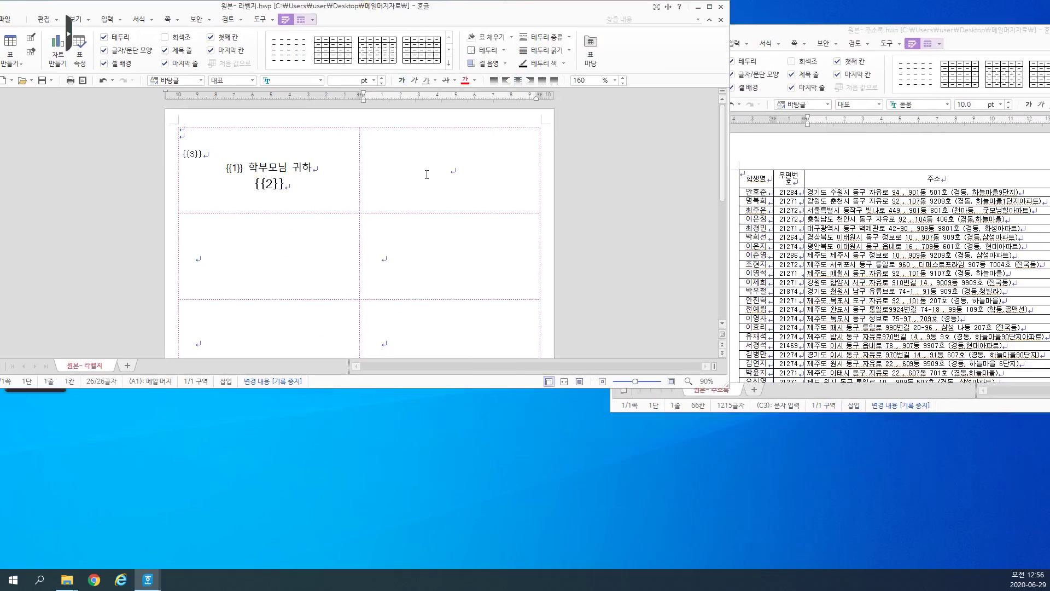
{"action": "key", "text": "ctrl+v"}
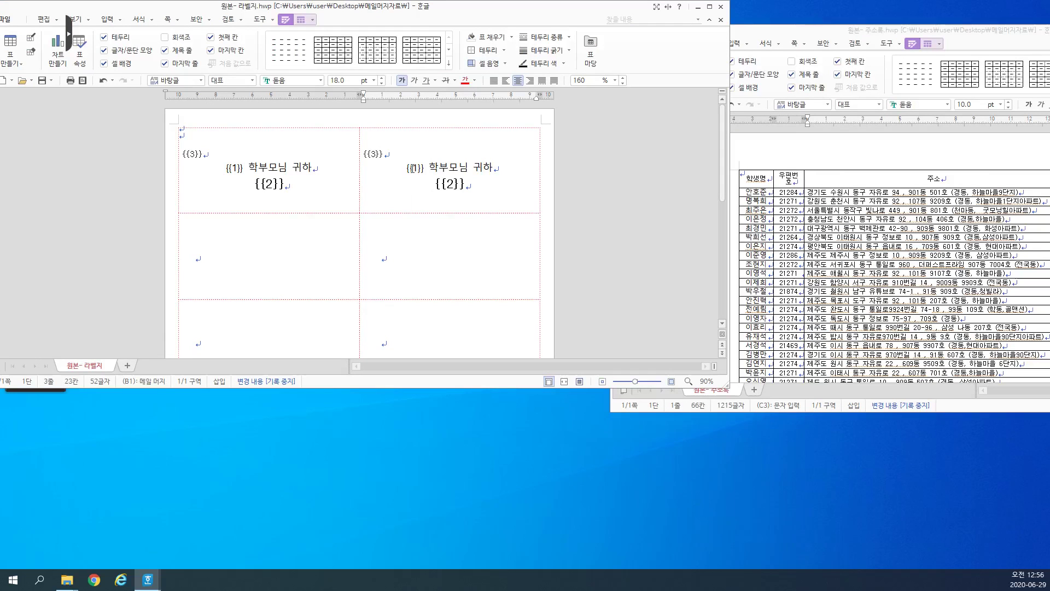
Step: Replace field {{1}} in the second label with mail-merge field {{4}}
{"action": "left_click", "coordinate": [193, 154]}
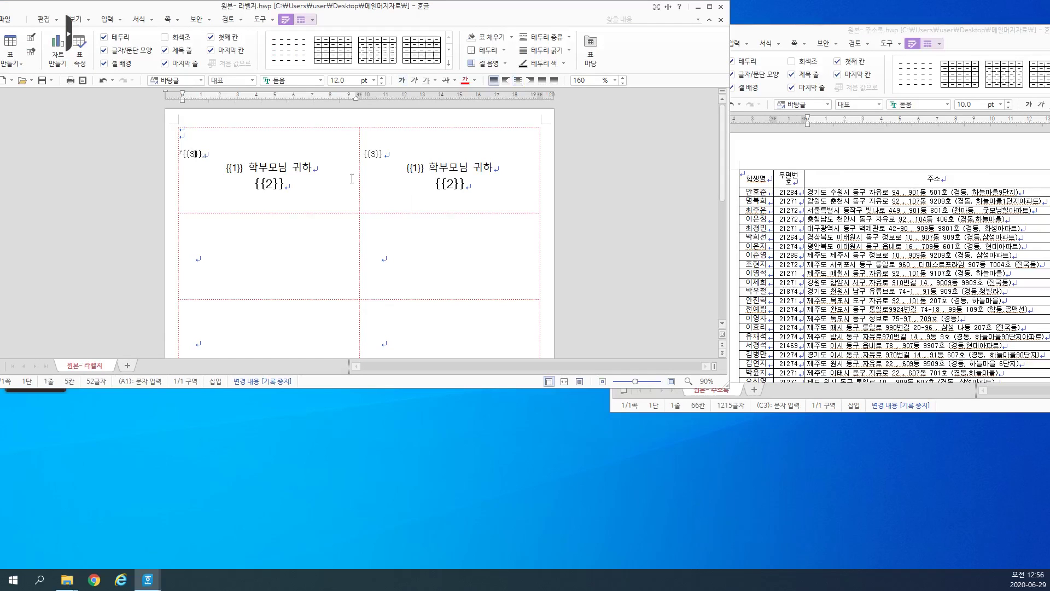
{"action": "left_click_drag", "start_coordinate": [424, 171], "coordinate": [403, 168]}
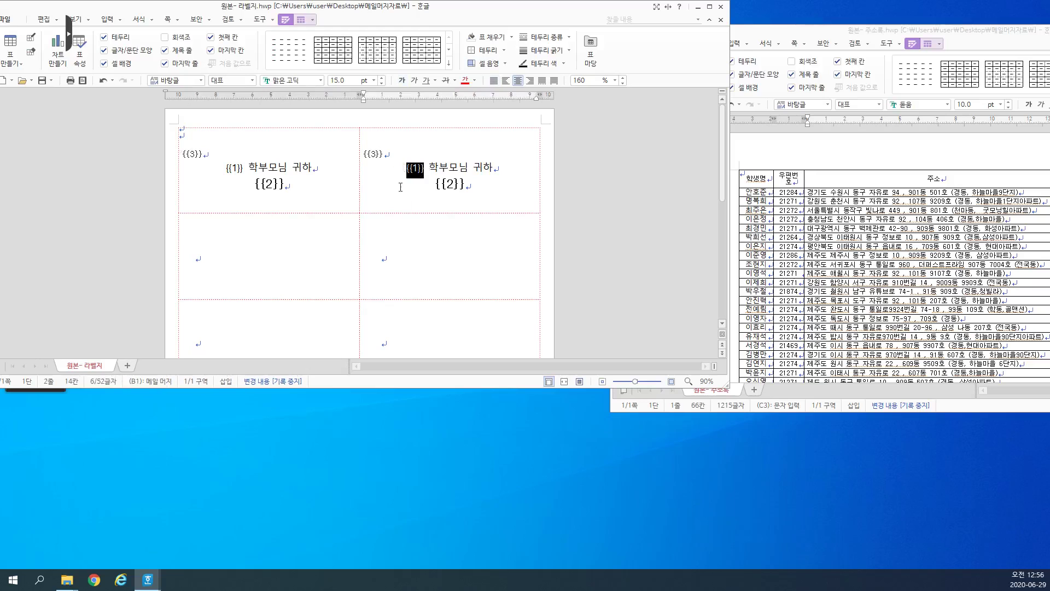
{"action": "left_click", "coordinate": [274, 22]}
{"action": "mouse_move", "coordinate": [194, 156]}
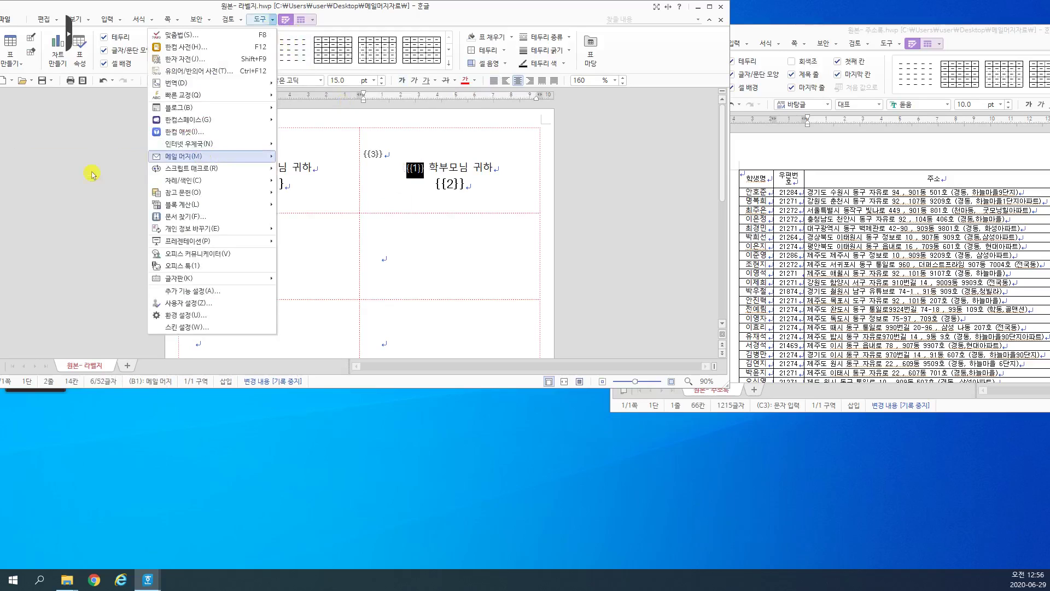
{"action": "left_click", "coordinate": [91, 174]}
{"action": "key", "text": "ctrl+k"}
{"action": "key", "text": "m"}
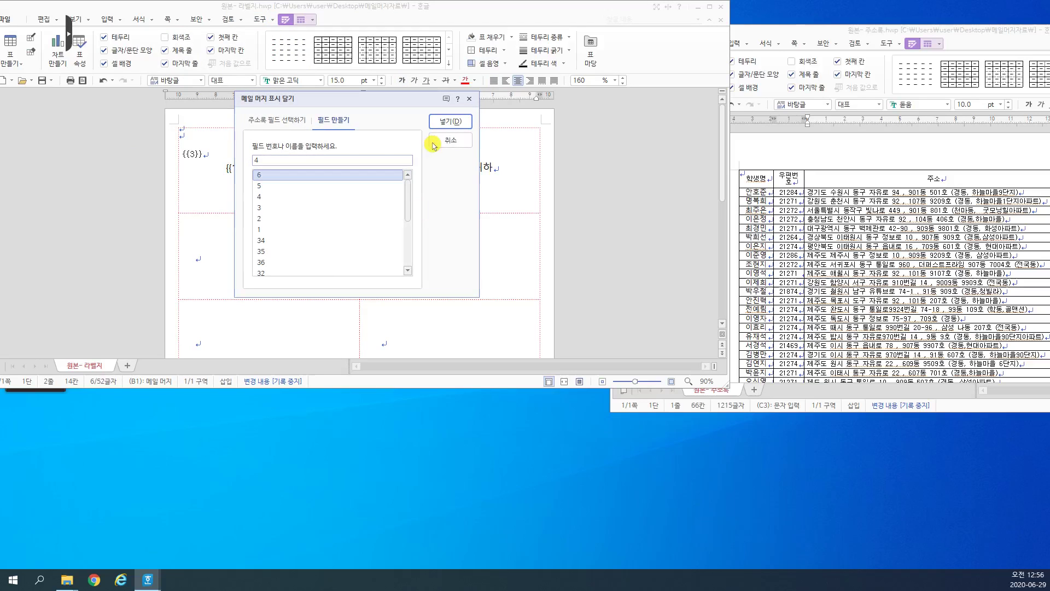
{"action": "left_click", "coordinate": [444, 122]}
Step: Replace field {{2}} in the second label with mail-merge field {{5}}
{"action": "left_click_drag", "start_coordinate": [464, 182], "coordinate": [435, 183]}
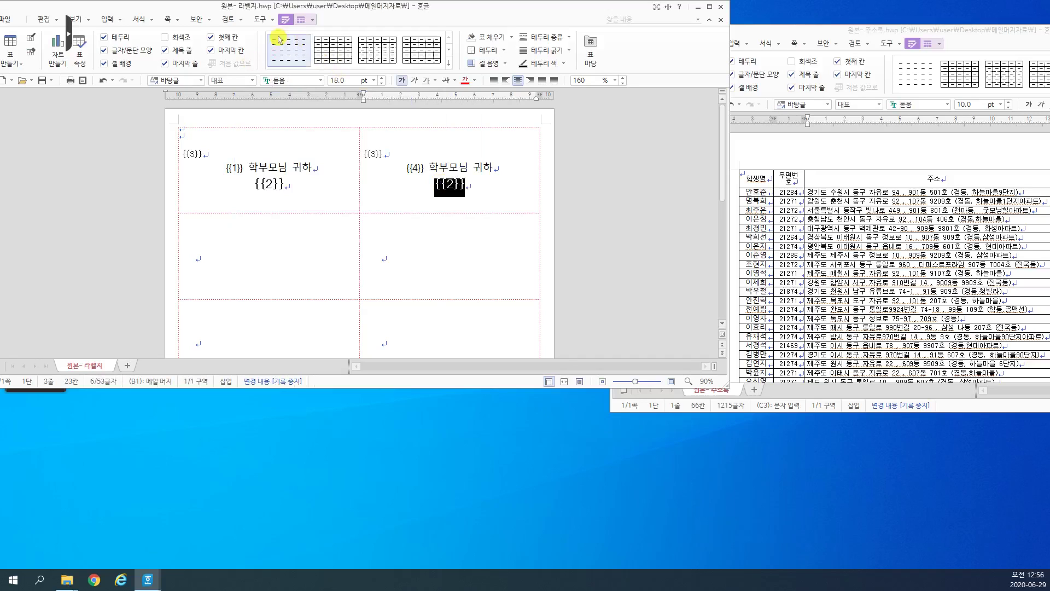
{"action": "left_click", "coordinate": [272, 20]}
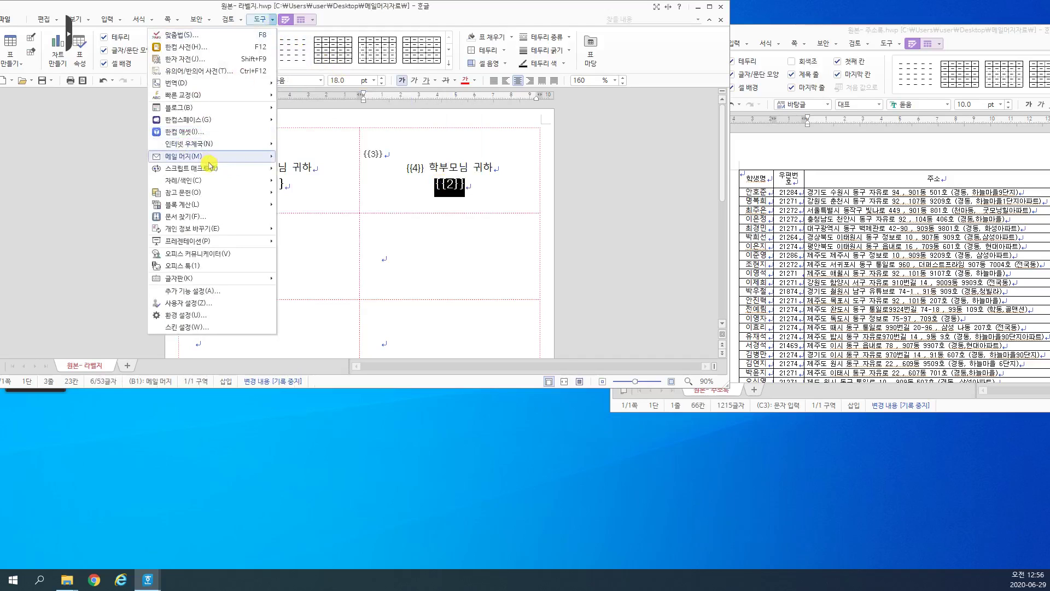
{"action": "mouse_move", "coordinate": [209, 159]}
{"action": "left_click", "coordinate": [111, 170]}
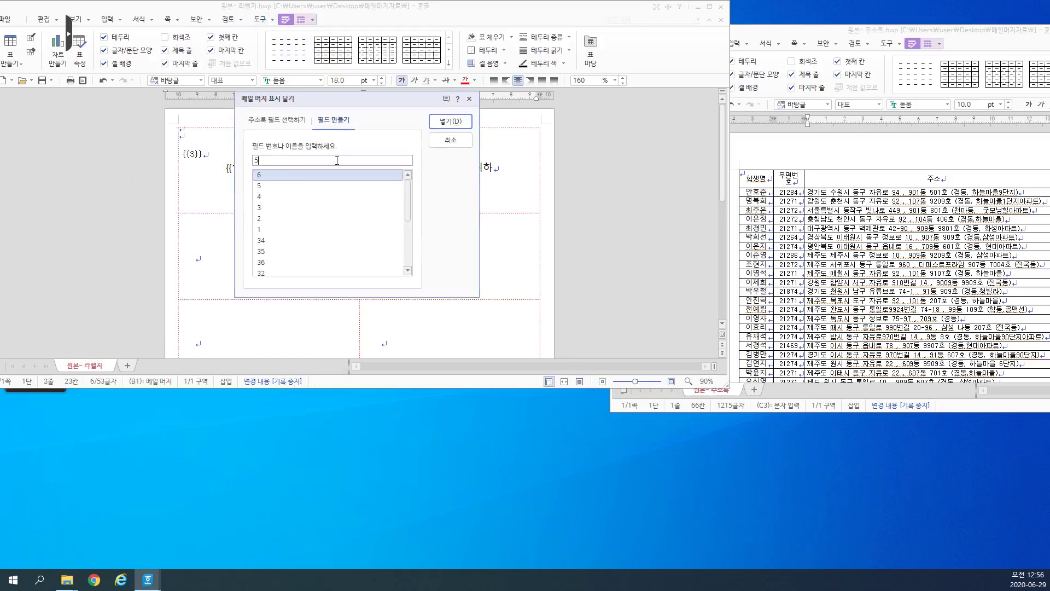
{"action": "left_click", "coordinate": [450, 121]}
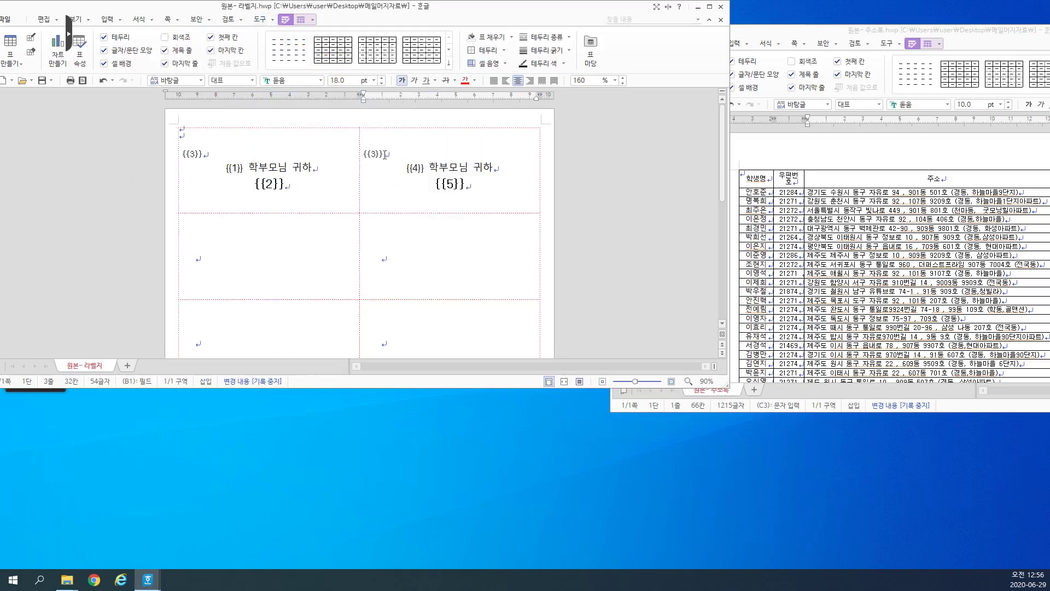
Step: Replace field {{3}} with mail-merge field {{6}}, then select both label cells of the first row
{"action": "left_click_drag", "start_coordinate": [385, 154], "coordinate": [361, 154]}
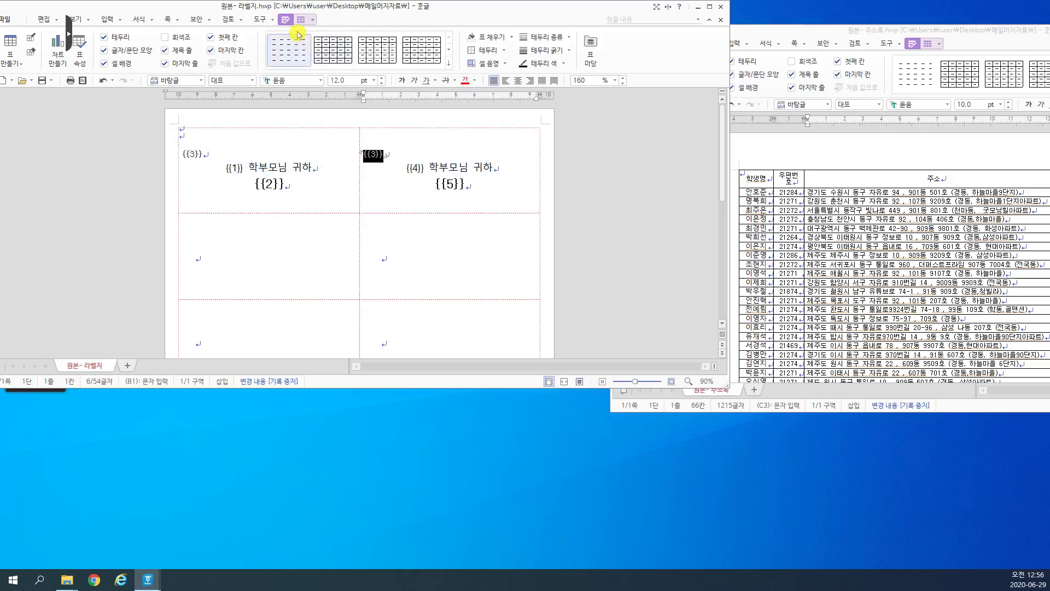
{"action": "left_click", "coordinate": [272, 19]}
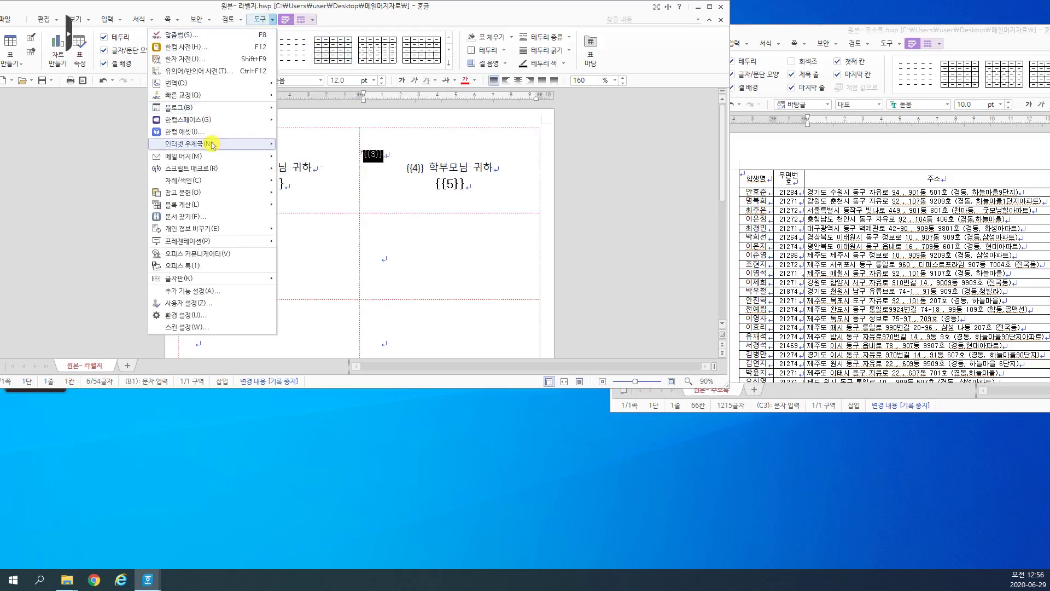
{"action": "mouse_move", "coordinate": [211, 158]}
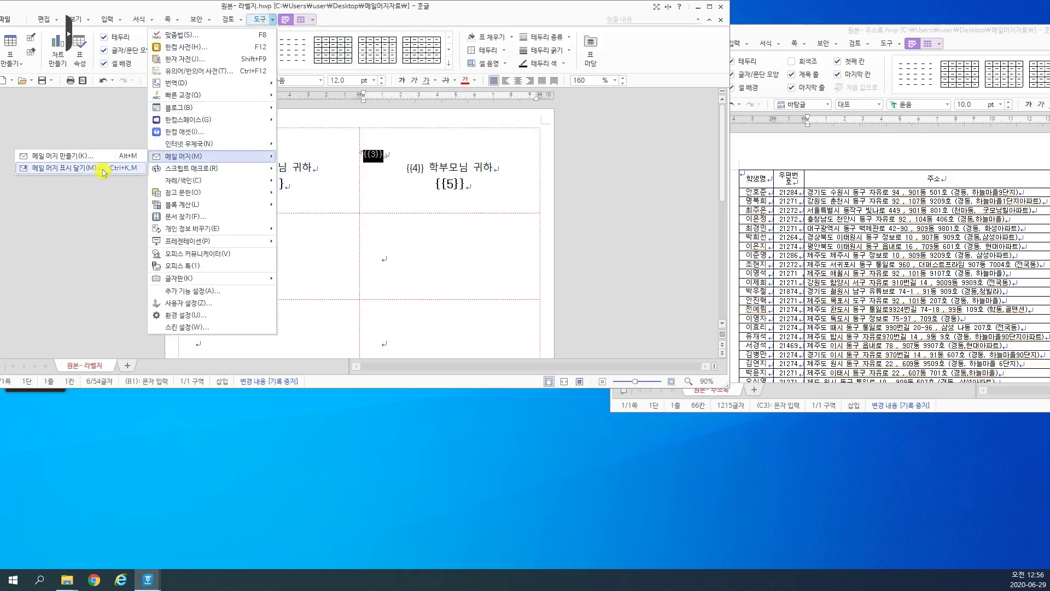
{"action": "left_click", "coordinate": [103, 171]}
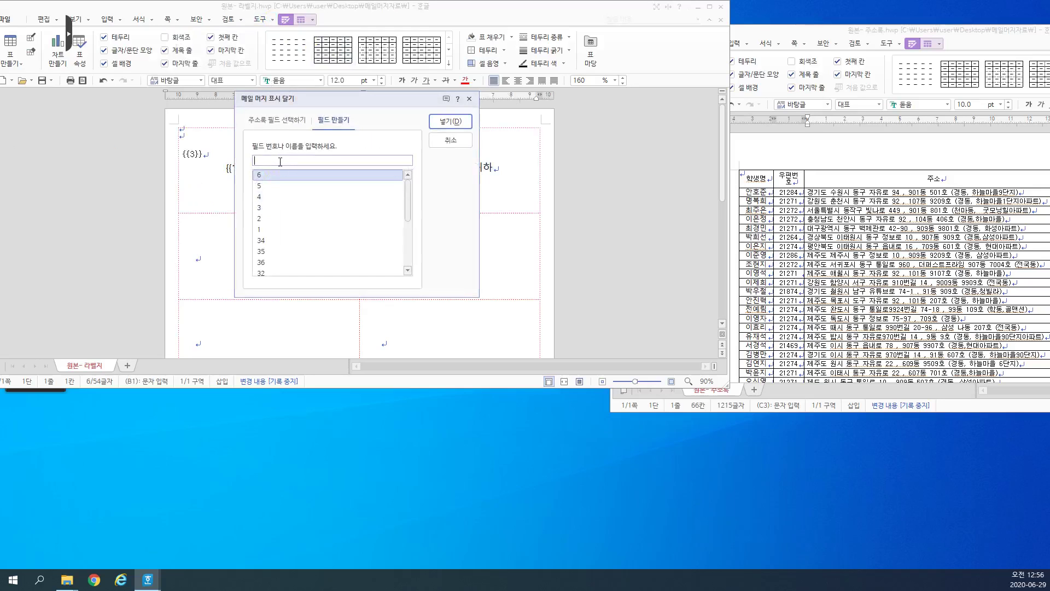
{"action": "key", "text": "Return"}
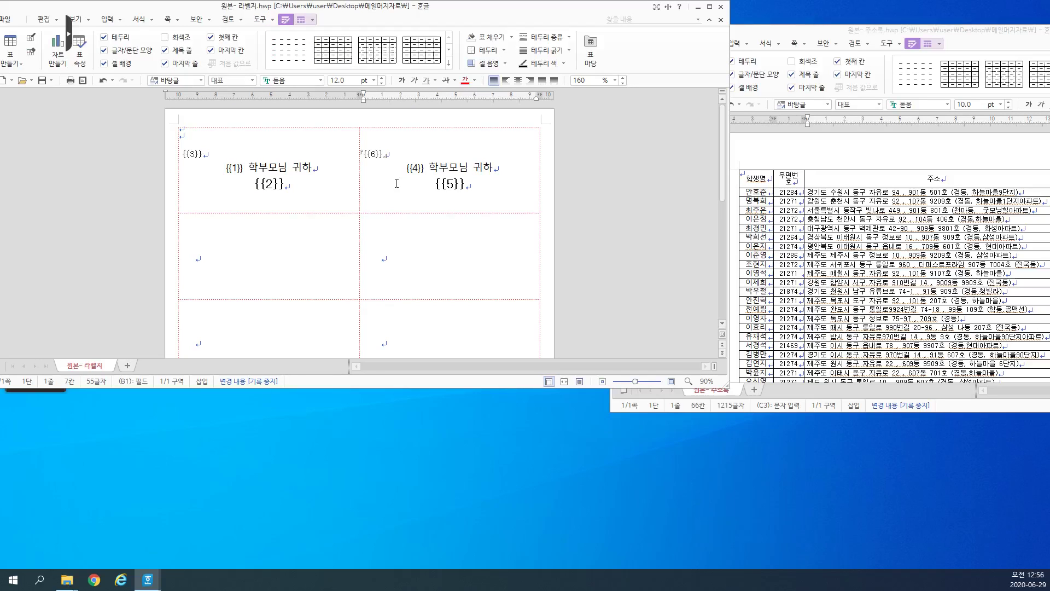
{"action": "left_click", "coordinate": [340, 257]}
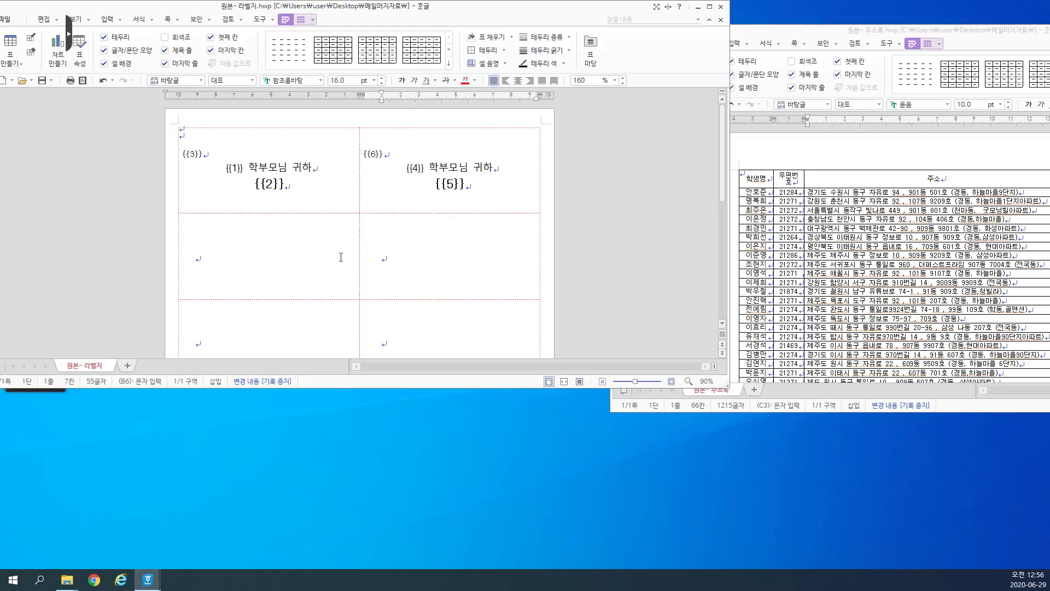
{"action": "left_click_drag", "start_coordinate": [306, 183], "coordinate": [472, 181]}
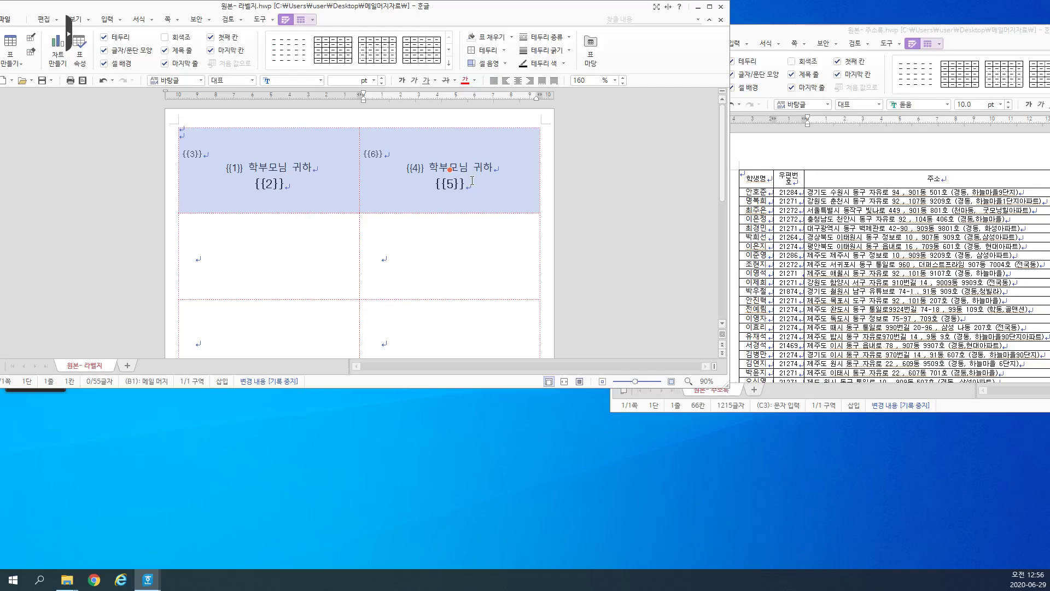
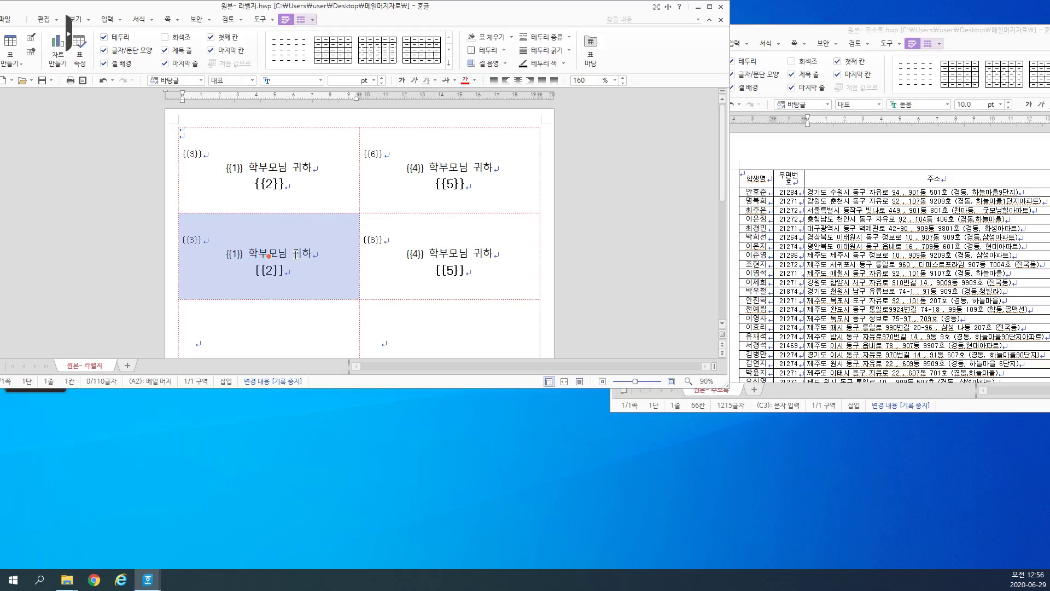
Step: Renumber the second label's merge fields from {{1}}, {{2}}, {{3}} to {{7}}, {{8}}, {{9}}
{"action": "left_click", "coordinate": [296, 254]}
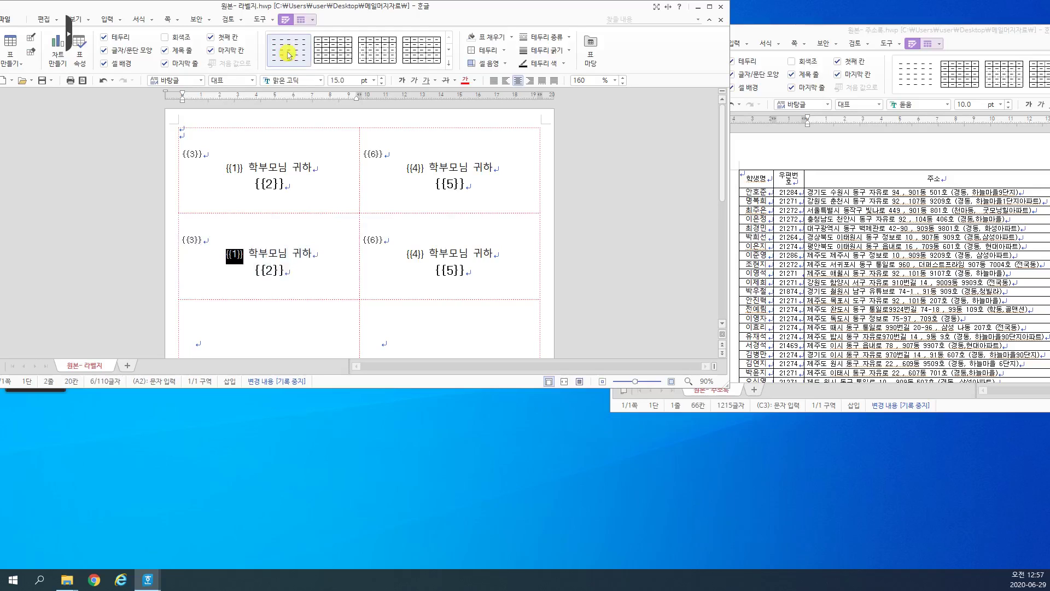
{"action": "type", "text": "7"}
{"action": "left_click", "coordinate": [284, 272]}
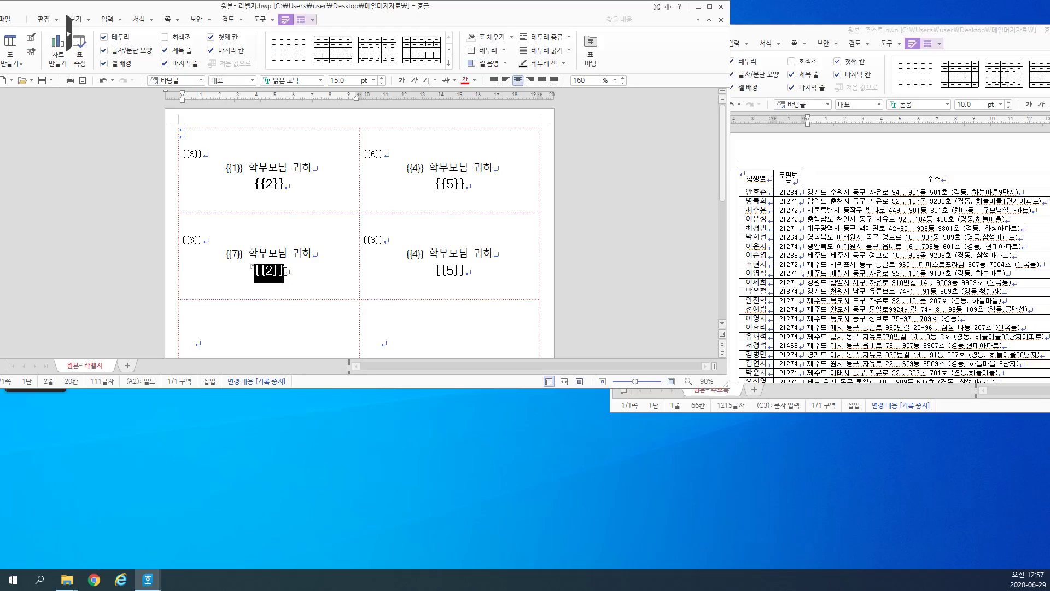
{"action": "key", "text": "ctrl+k"}
{"action": "key", "text": "m"}
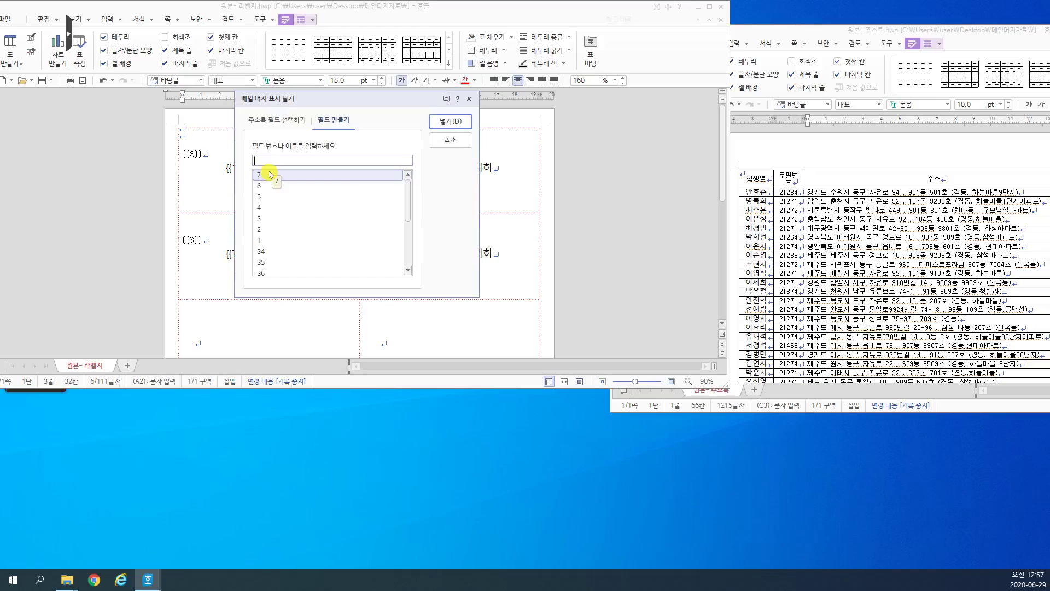
{"action": "double_click", "coordinate": [268, 174]}
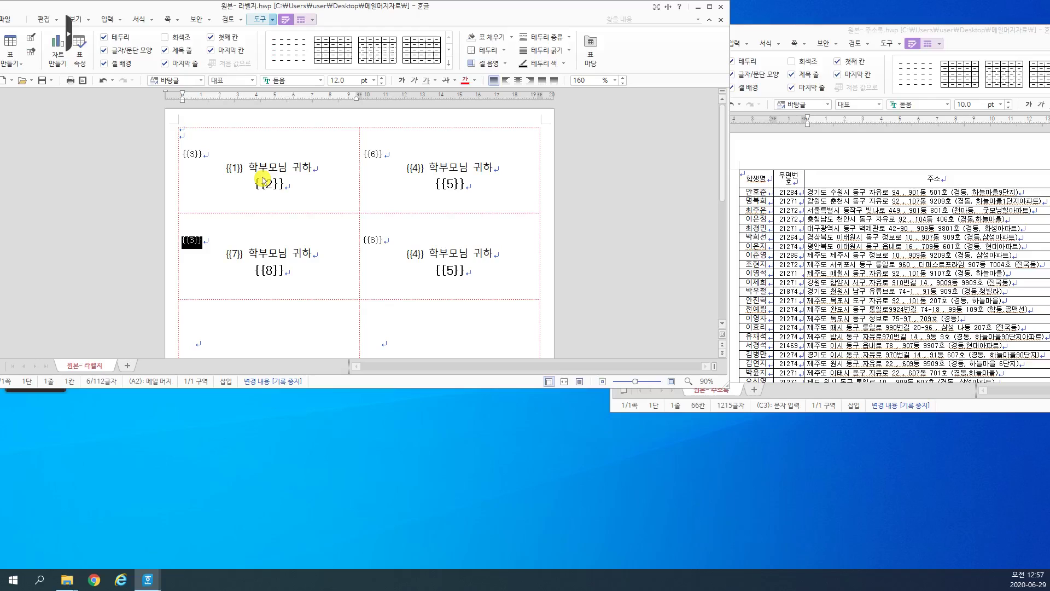
{"action": "key", "text": "ctrl+k"}
{"action": "type", "text": "m9"}
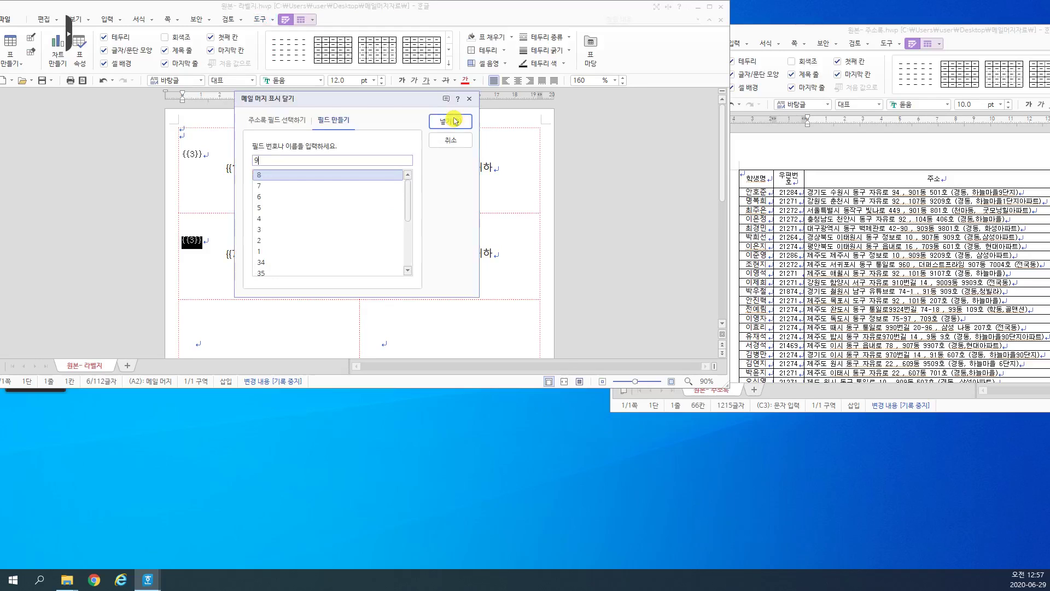
{"action": "left_click", "coordinate": [452, 121]}
Step: Open 메일머지.hwp and select its label cells from the {{9}} row to the bottom for copying
{"action": "scroll", "coordinate": [307, 232], "scroll_direction": "down", "scroll_amount": 3}
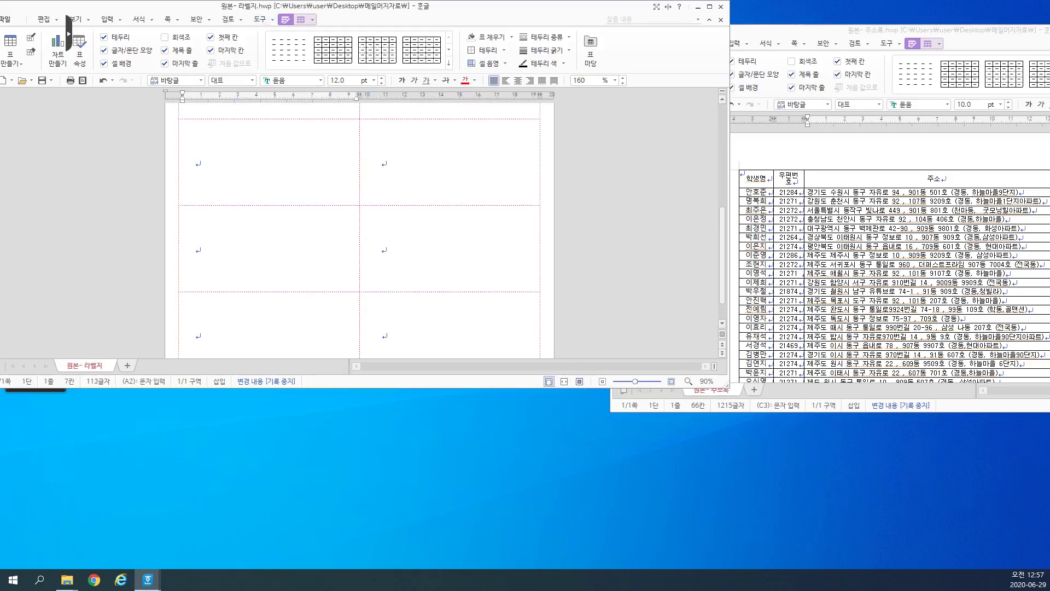
{"action": "left_click", "coordinate": [67, 579]}
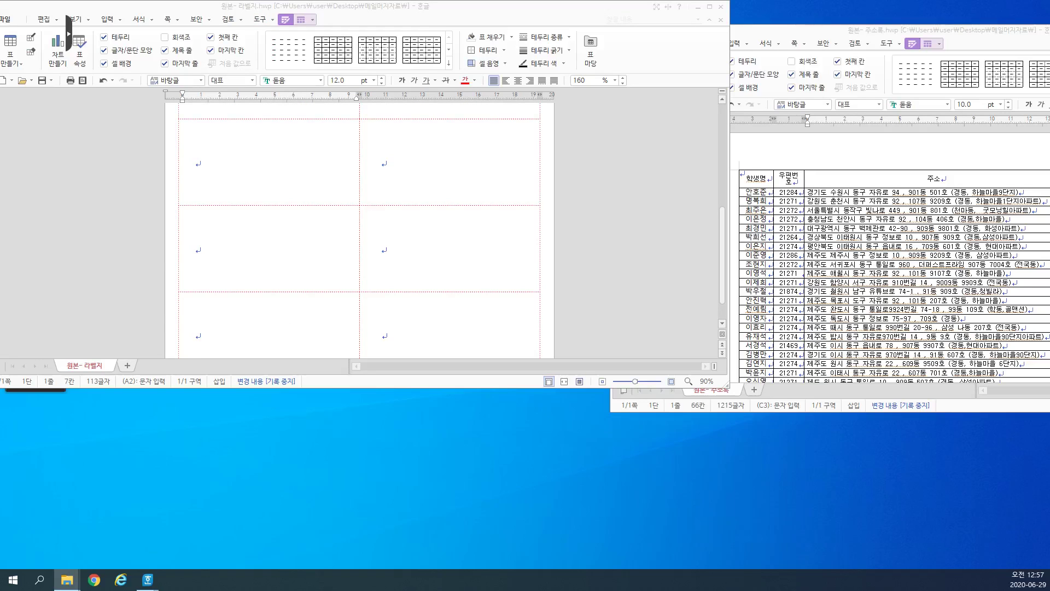
{"action": "scroll", "coordinate": [359, 229], "scroll_direction": "down", "scroll_amount": 1}
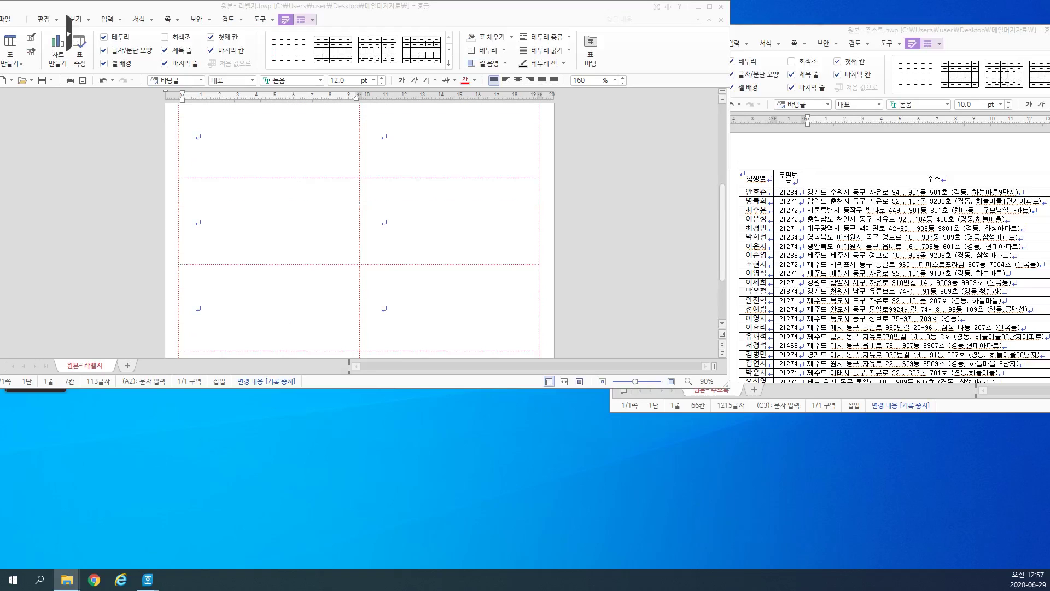
{"action": "key", "text": "alt+n"}
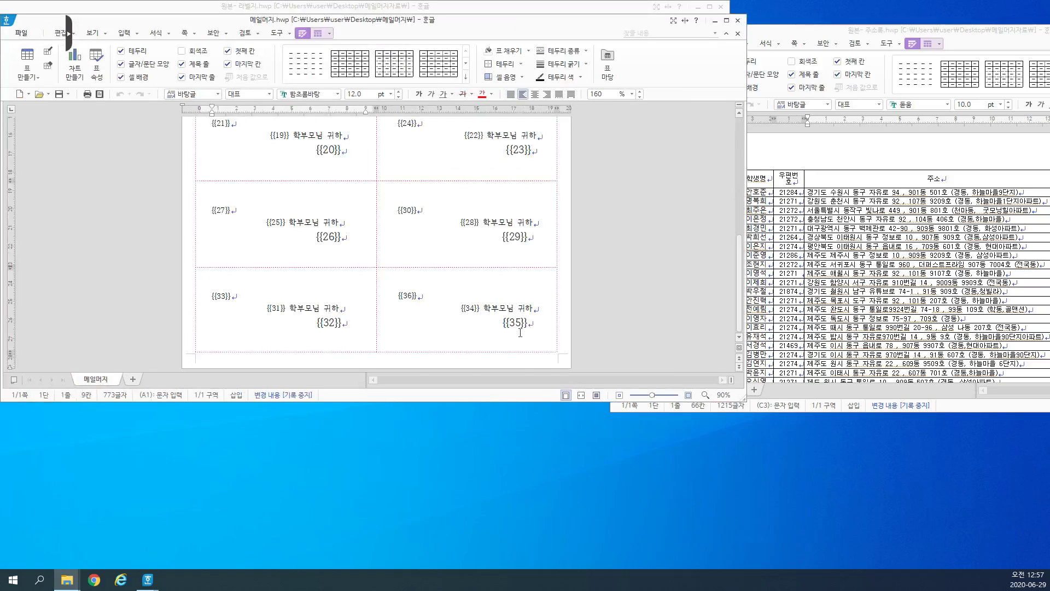
{"action": "left_click_drag", "start_coordinate": [520, 333], "coordinate": [284, 183]}
{"action": "scroll", "coordinate": [271, 207], "scroll_direction": "up", "scroll_amount": 3}
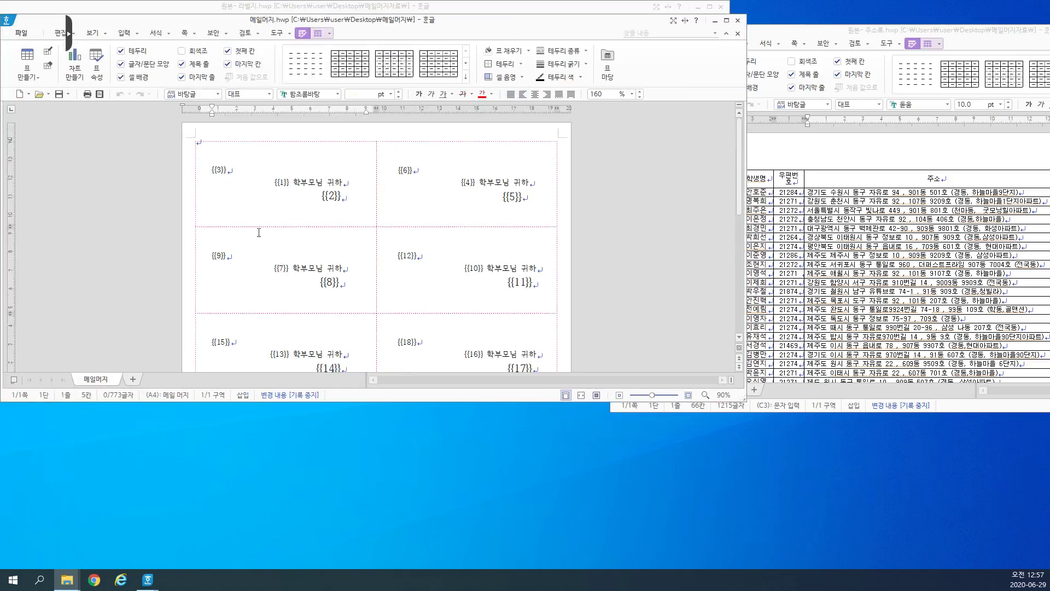
{"action": "left_click", "coordinate": [275, 292], "text": "shift"}
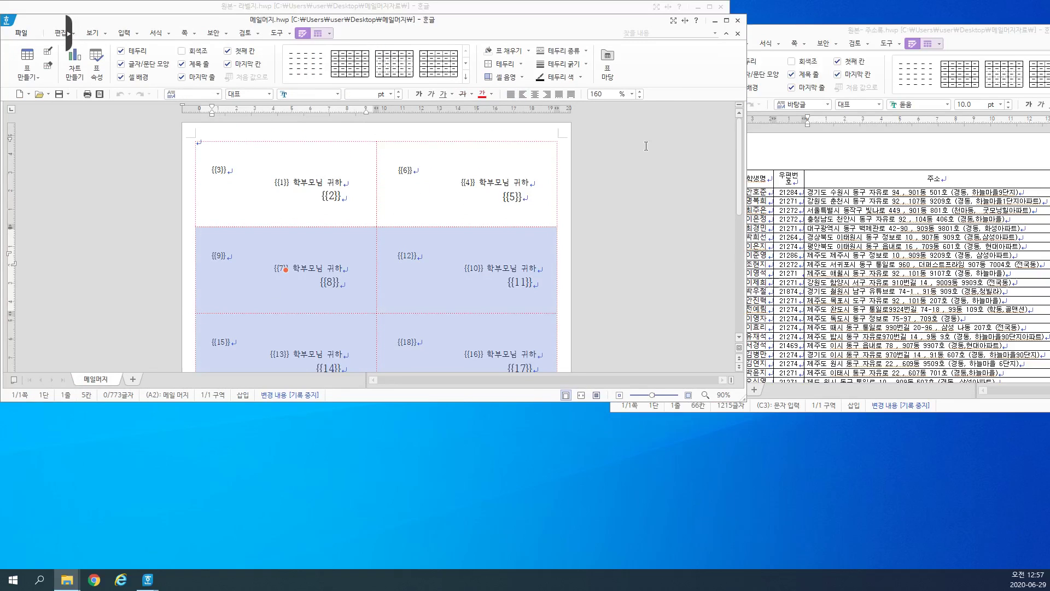
Step: Paste the copied label cells into the label sheet and scroll through the filled labels
{"action": "left_click", "coordinate": [715, 21]}
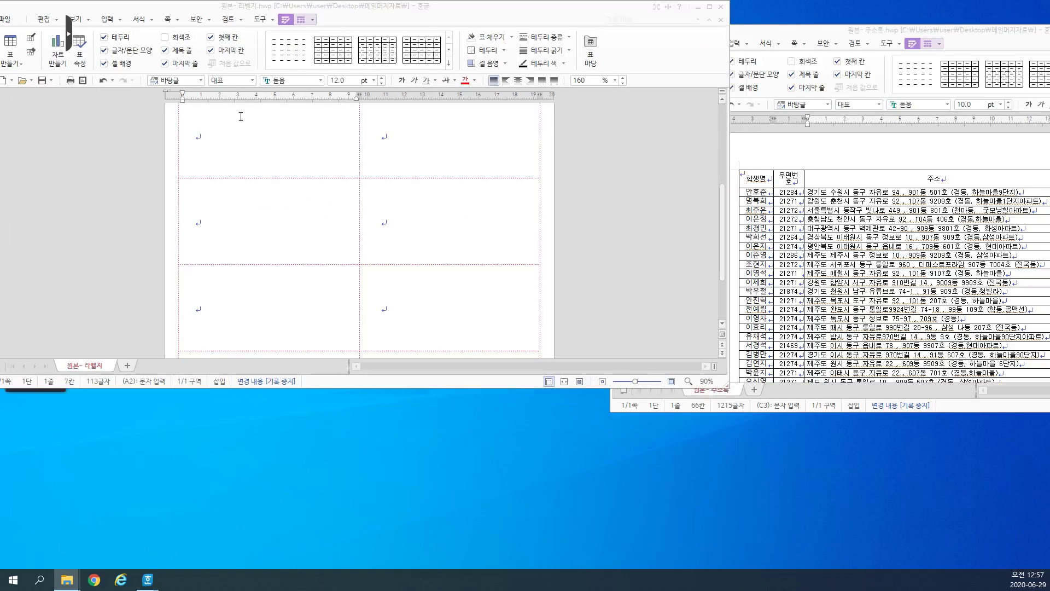
{"action": "key", "text": "ctrl+v"}
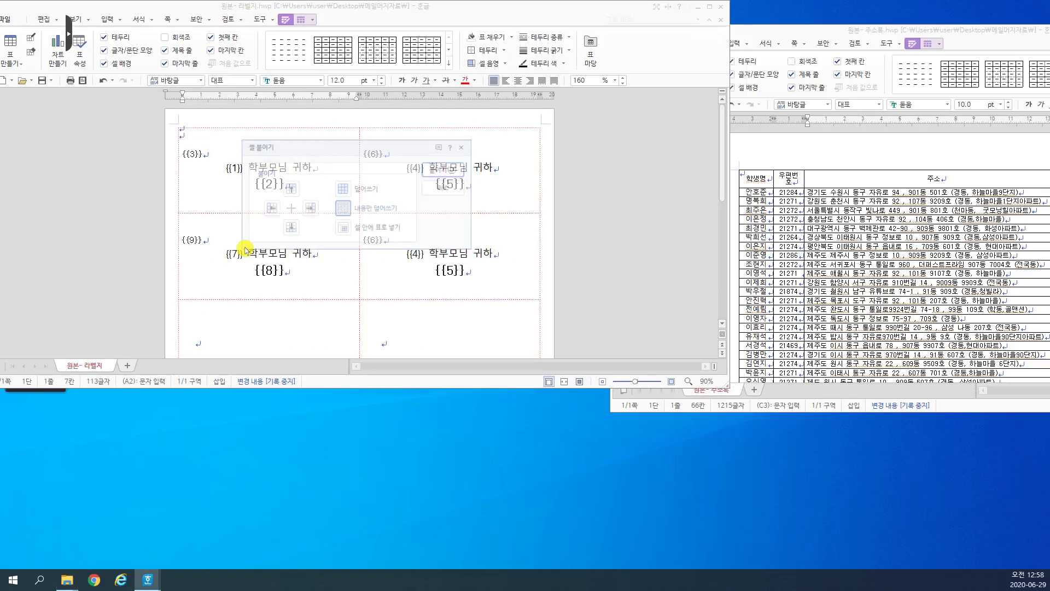
{"action": "key", "text": "Return"}
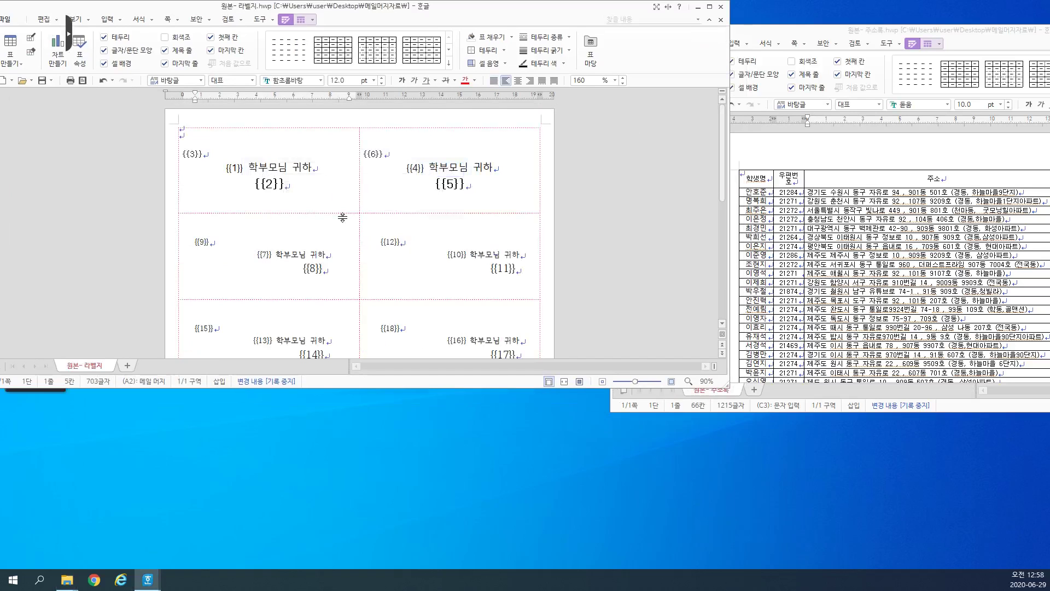
{"action": "scroll", "coordinate": [310, 165], "scroll_direction": "down", "scroll_amount": 3}
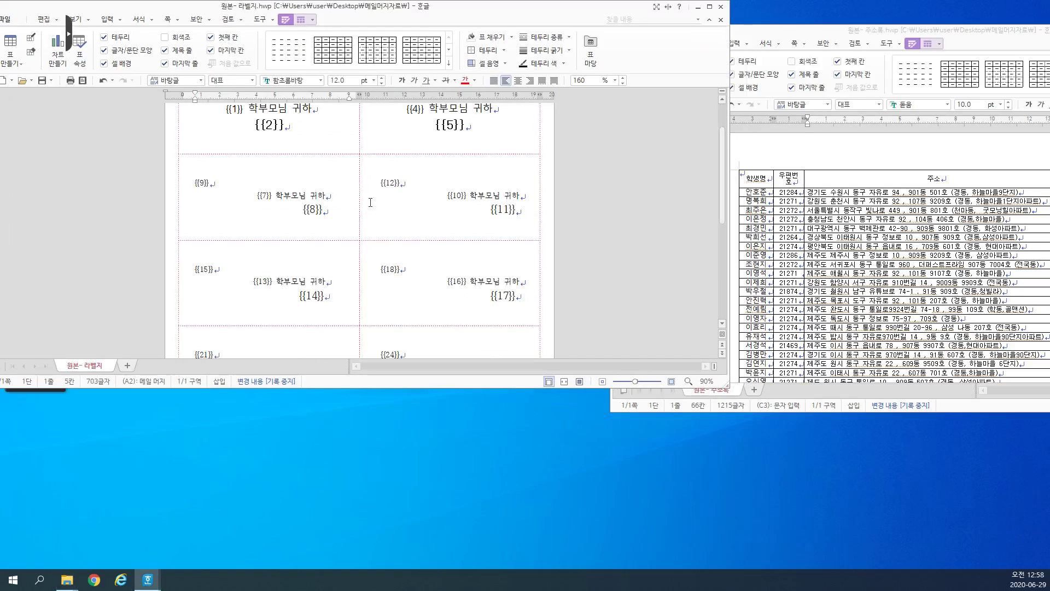
{"action": "scroll", "coordinate": [432, 181], "scroll_direction": "up", "scroll_amount": 1}
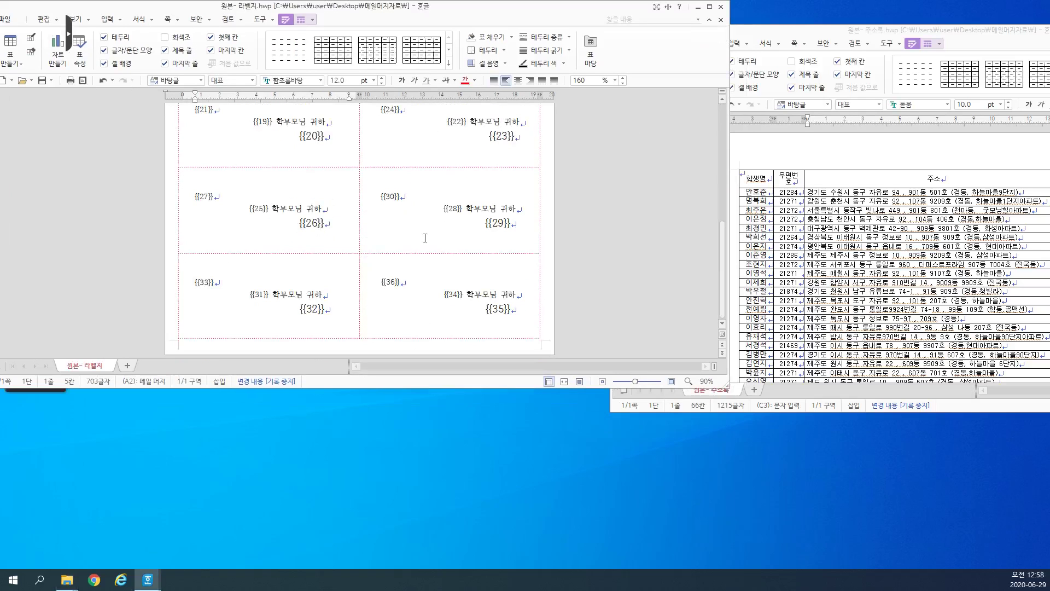
{"action": "scroll", "coordinate": [394, 178], "scroll_direction": "up", "scroll_amount": 2}
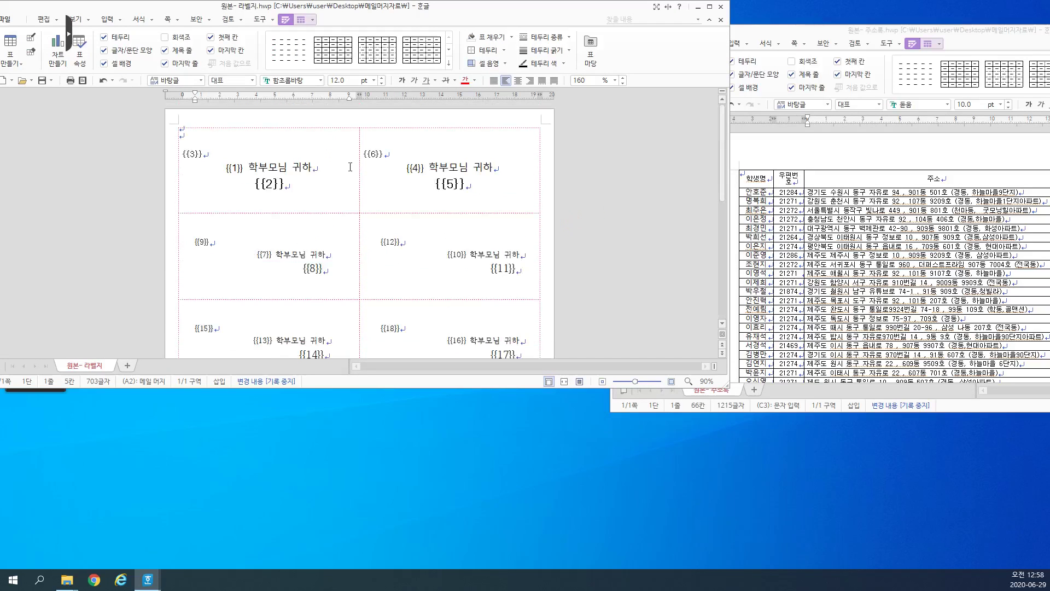
{"action": "left_click", "coordinate": [278, 148]}
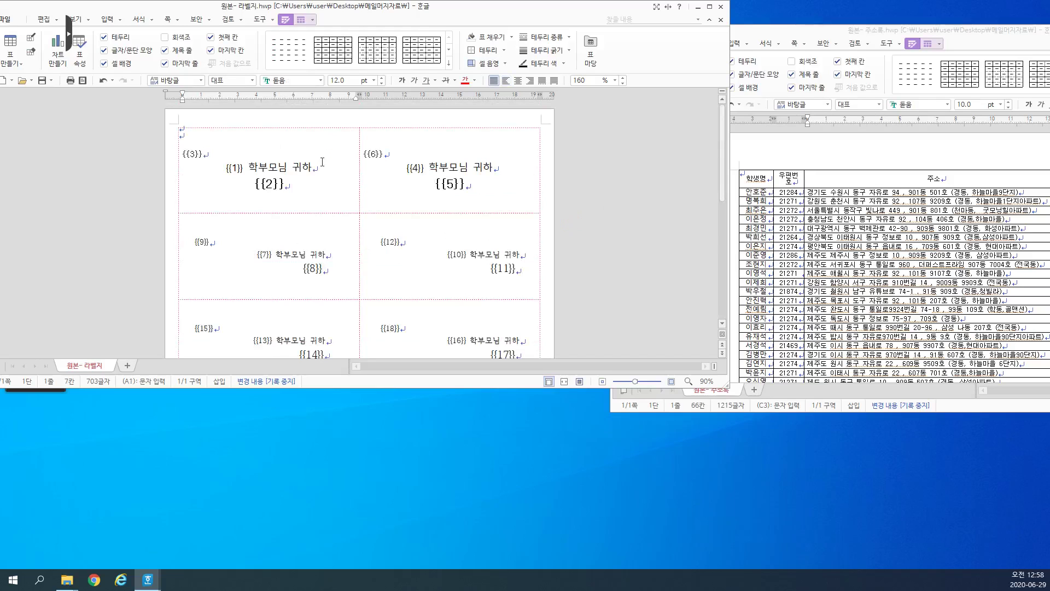
Step: Bring the address list forward and delete the address table's header row
{"action": "left_click", "coordinate": [776, 174]}
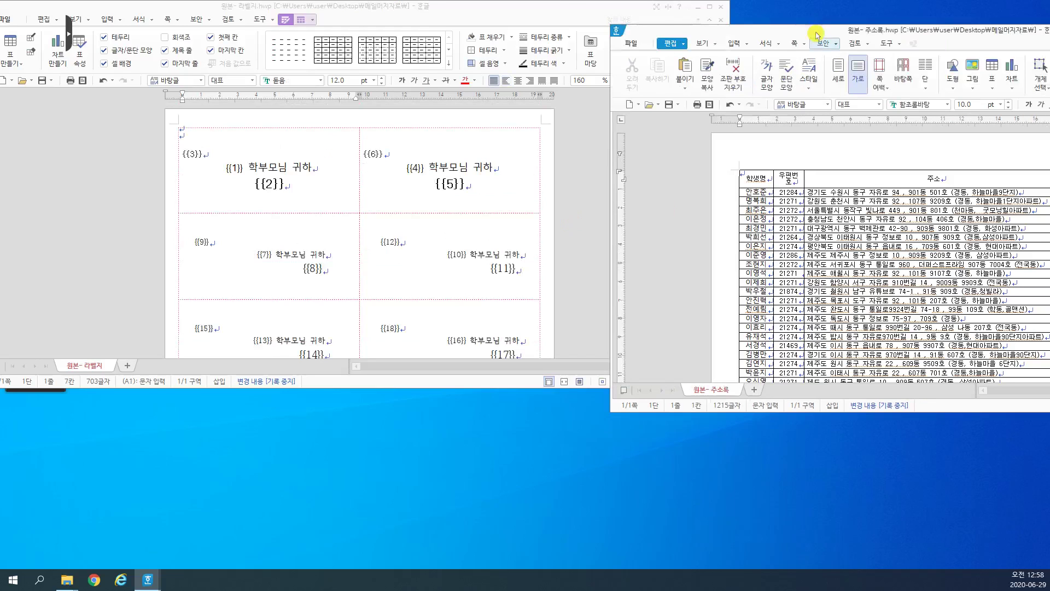
{"action": "left_click_drag", "start_coordinate": [816, 34], "coordinate": [642, 23]}
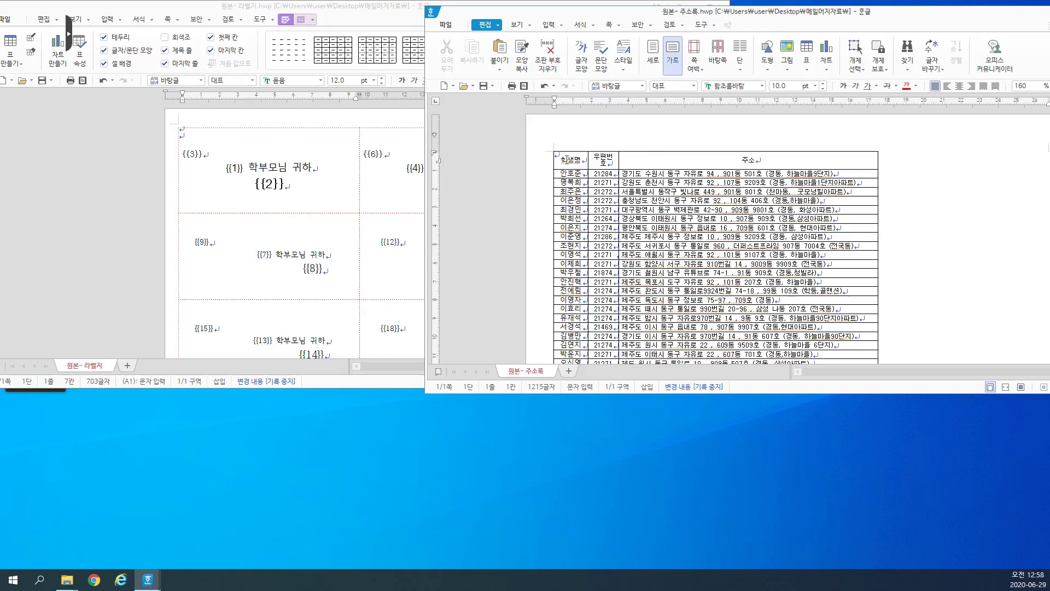
{"action": "left_click_drag", "start_coordinate": [567, 159], "coordinate": [667, 160]}
{"action": "key", "text": "Delete"}
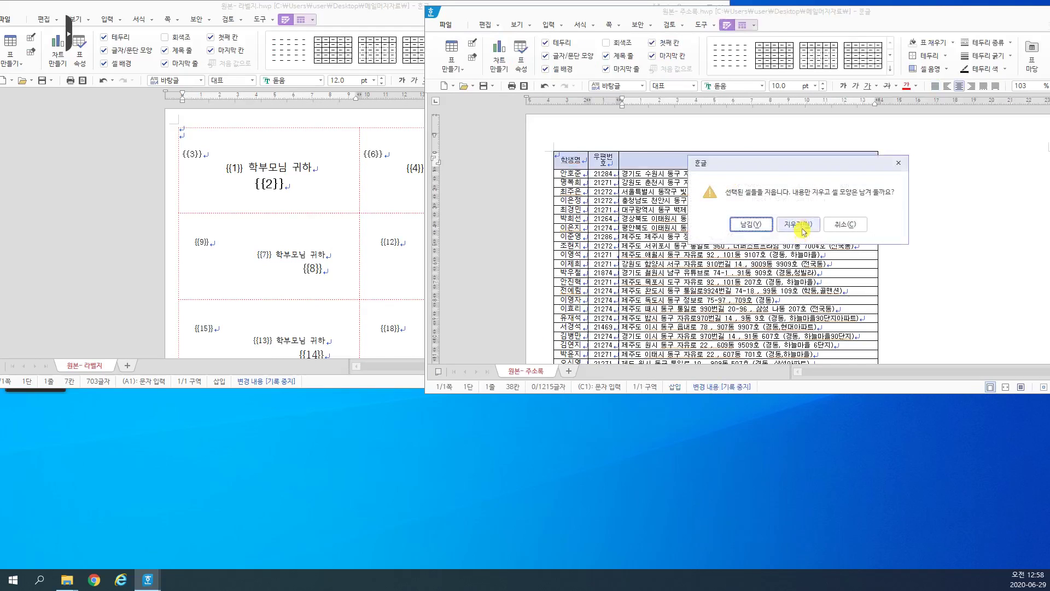
{"action": "left_click", "coordinate": [750, 227]}
Step: Convert the address table to text with ** as the custom separator
{"action": "left_click", "coordinate": [568, 156]}
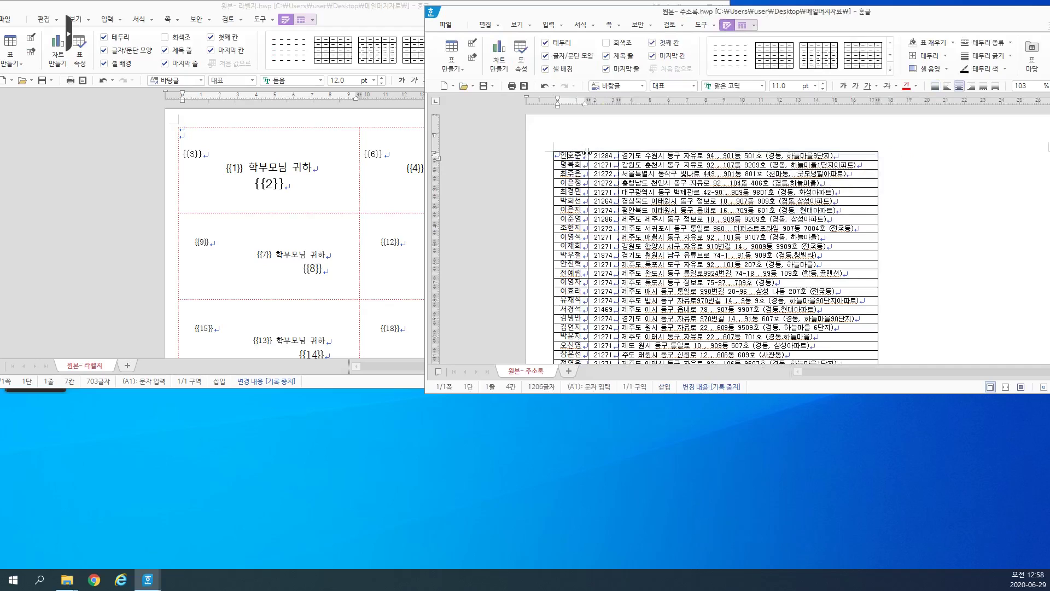
{"action": "left_click", "coordinate": [753, 25]}
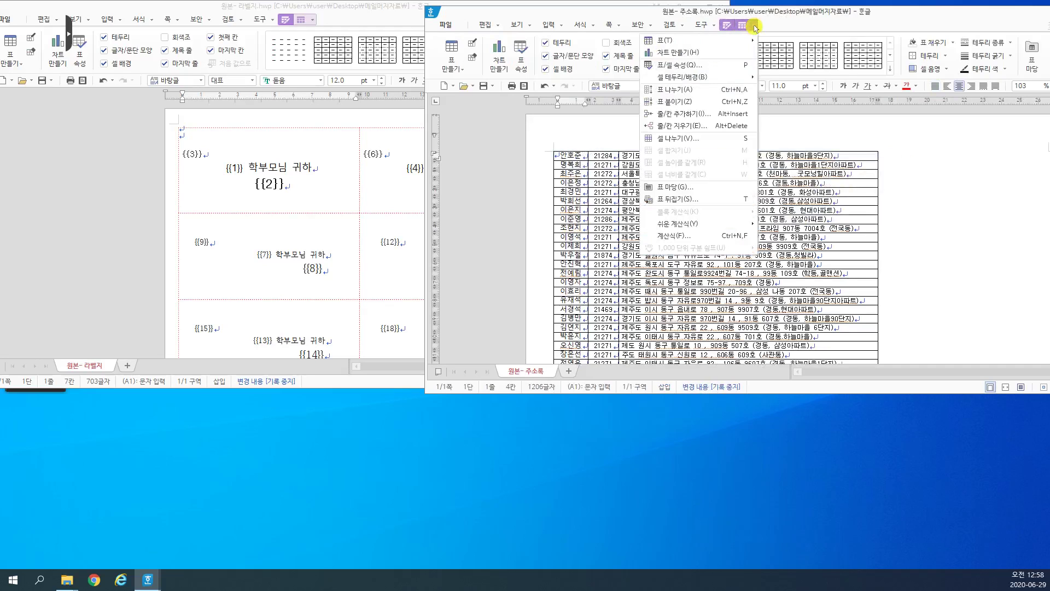
{"action": "mouse_move", "coordinate": [714, 42]}
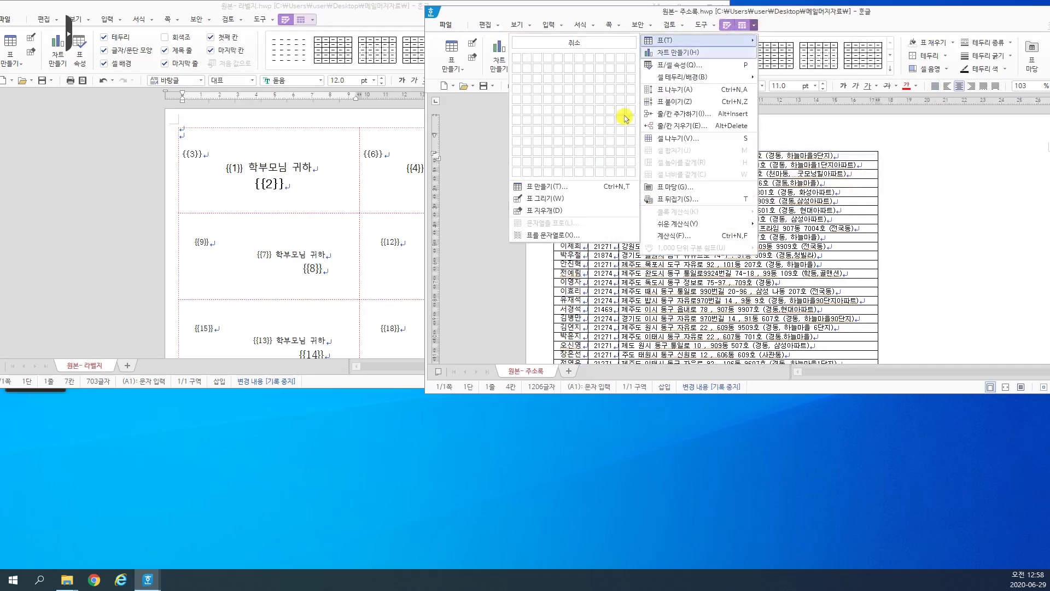
{"action": "left_click", "coordinate": [577, 236]}
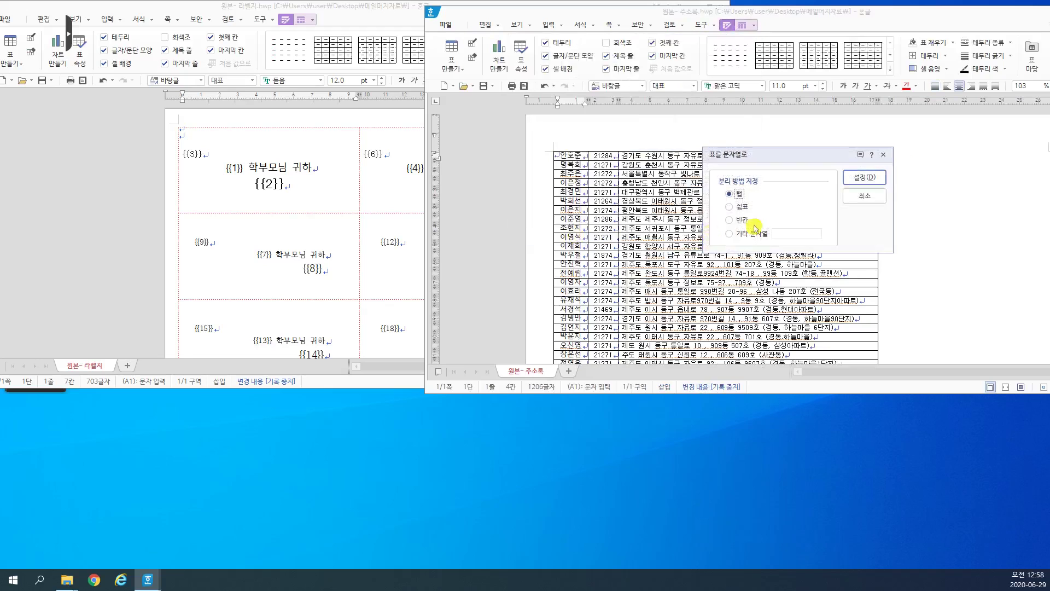
{"action": "left_click", "coordinate": [744, 233]}
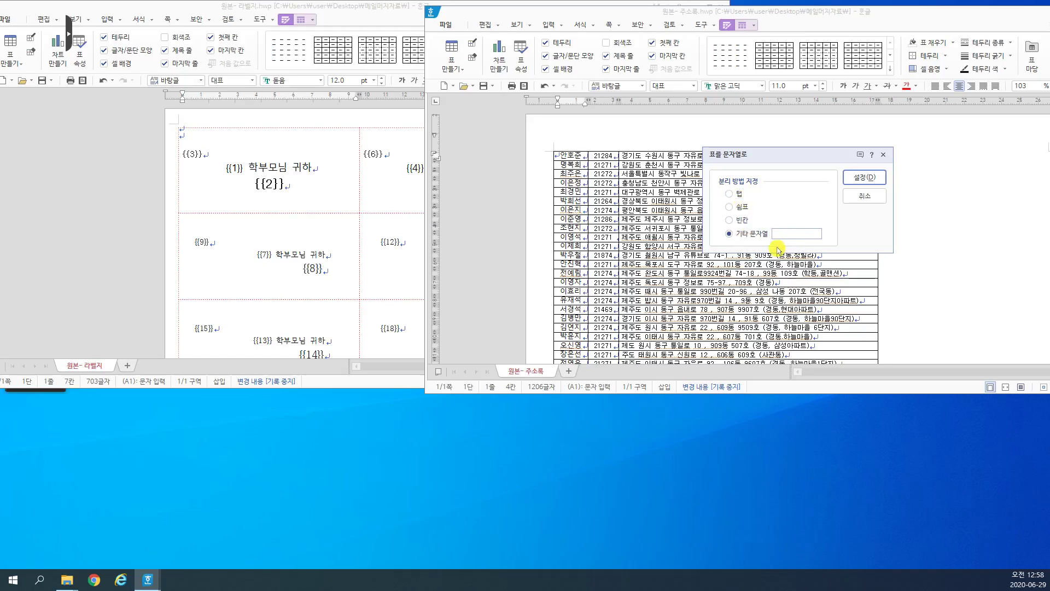
{"action": "type", "text": "2"}
{"action": "key", "text": "BackSpace"}
{"action": "type", "text": "ㅇ"}
{"action": "key", "text": "BackSpace"}
{"action": "type", "text": "**"}
{"action": "left_click", "coordinate": [857, 178]}
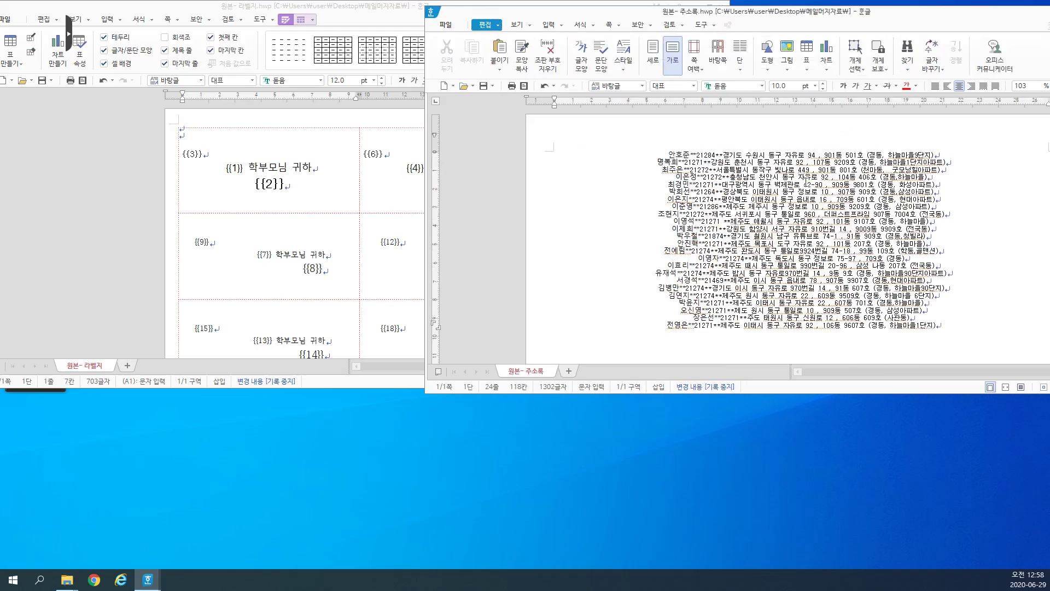
Step: Justify the whole address list and enlarge its font by two steps
{"action": "left_click", "coordinate": [726, 220]}
{"action": "key", "text": "ctrl+a"}
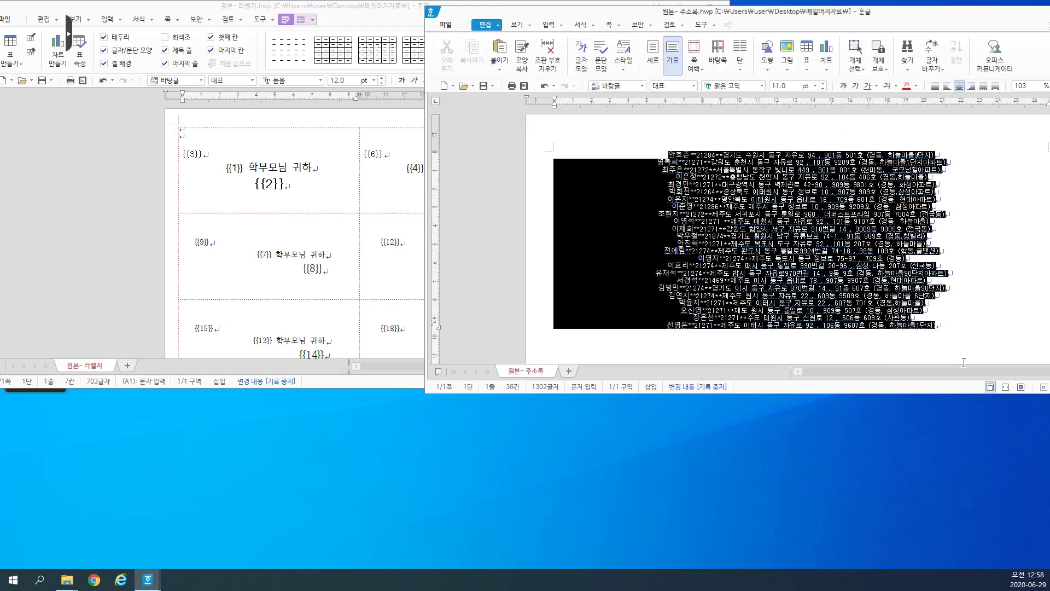
{"action": "left_click", "coordinate": [935, 86]}
{"action": "left_click", "coordinate": [627, 229]}
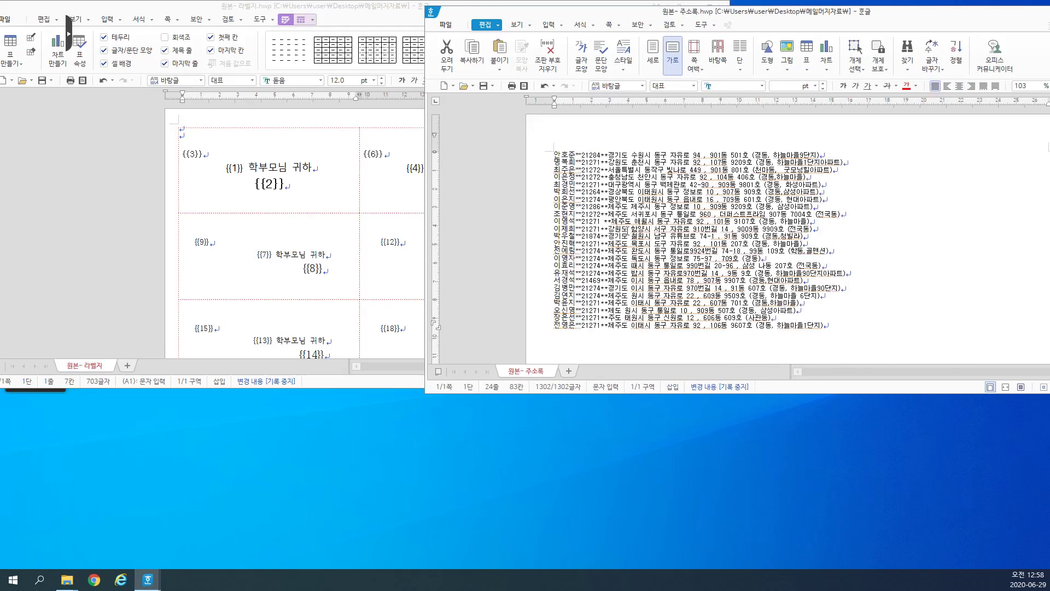
{"action": "left_click_drag", "start_coordinate": [867, 339], "coordinate": [557, 147]}
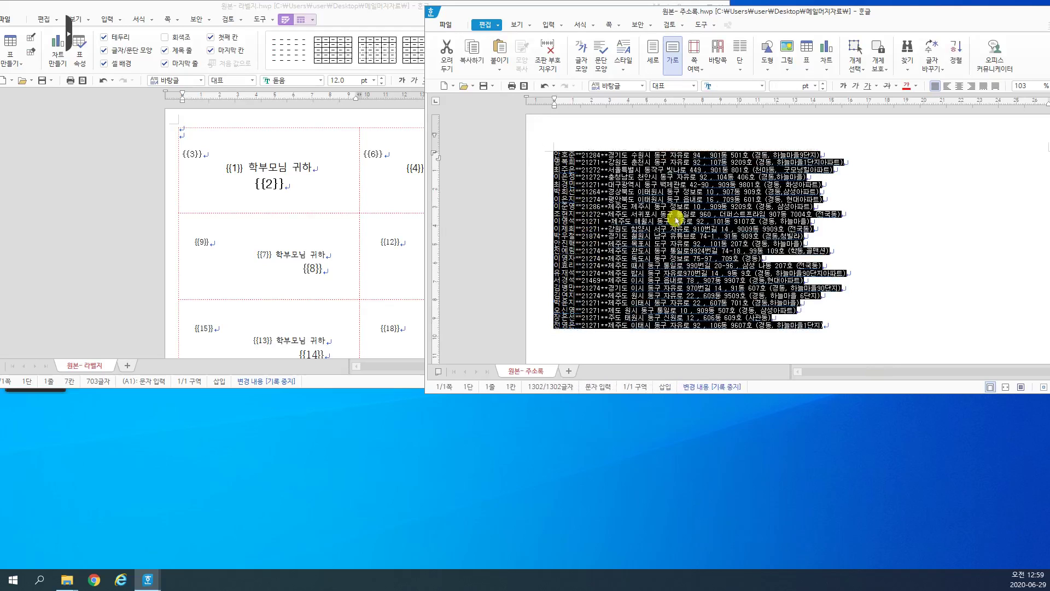
{"action": "left_click", "coordinate": [823, 83]}
{"action": "left_click", "coordinate": [823, 83]}
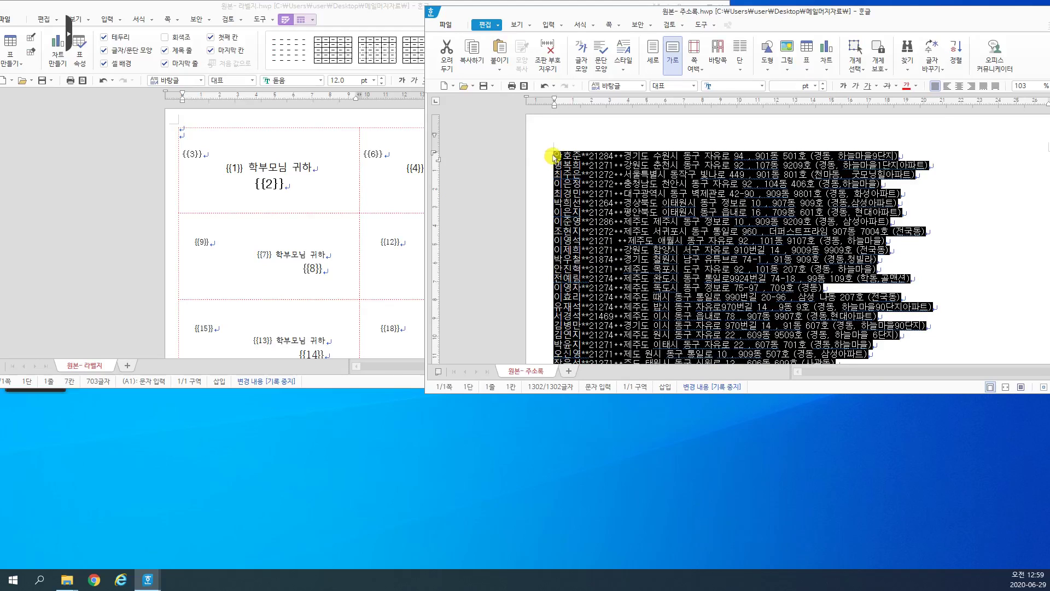
Step: Replace every ** separator with a line break using Find & Replace
{"action": "key", "text": "ctrl+h"}
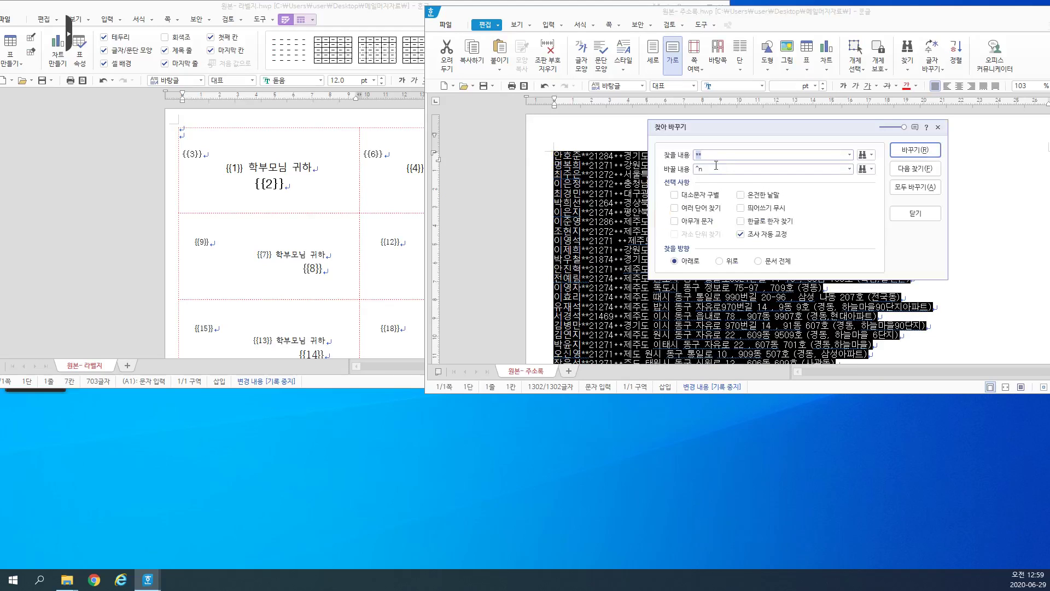
{"action": "left_click", "coordinate": [873, 170]}
{"action": "left_click", "coordinate": [846, 198]}
{"action": "key", "text": "BackSpace"}
{"action": "key", "text": "BackSpace"}
{"action": "left_click", "coordinate": [923, 188]}
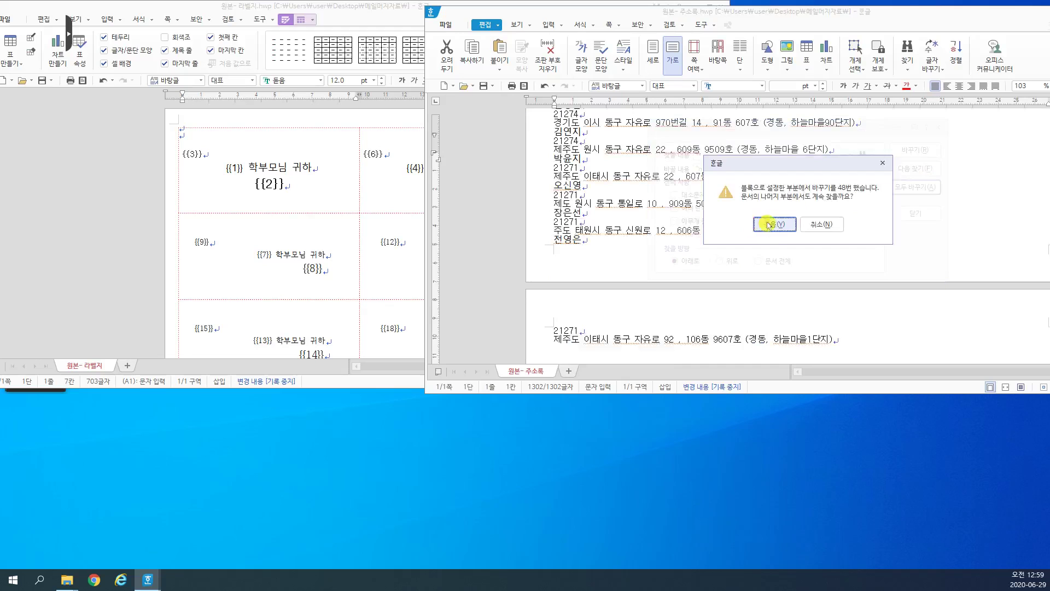
{"action": "left_click", "coordinate": [790, 231]}
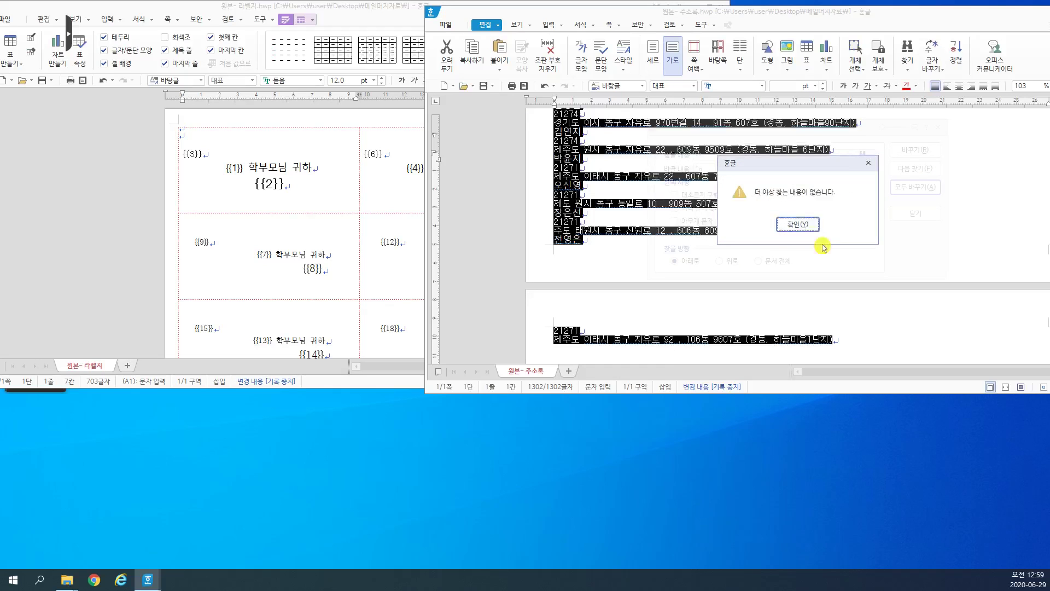
{"action": "left_click", "coordinate": [808, 228]}
{"action": "left_click", "coordinate": [915, 213]}
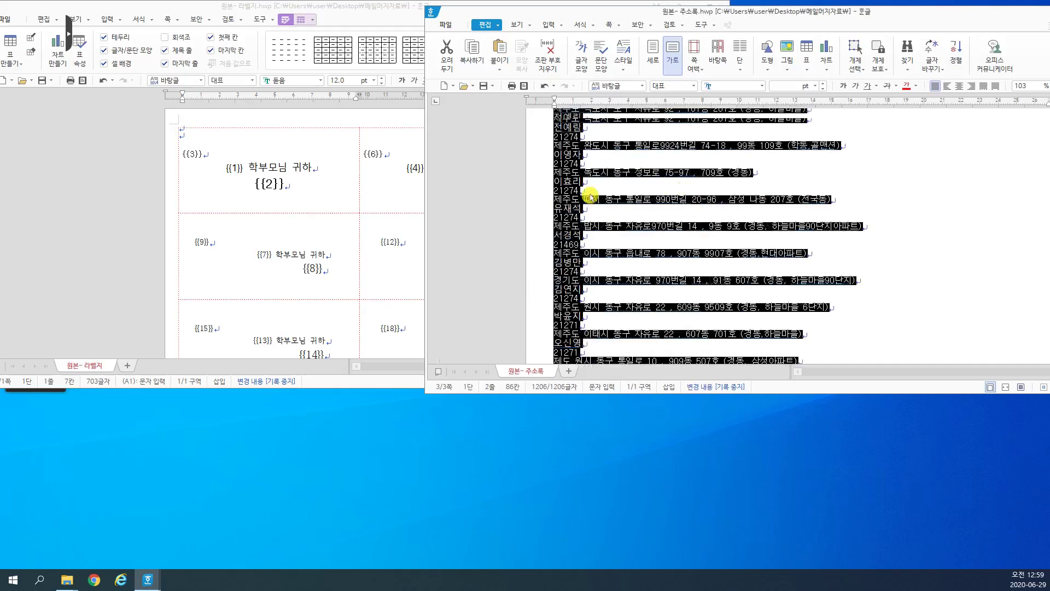
{"action": "scroll", "coordinate": [588, 197], "scroll_direction": "up", "scroll_amount": 5}
{"action": "key", "text": "ctrl+Home"}
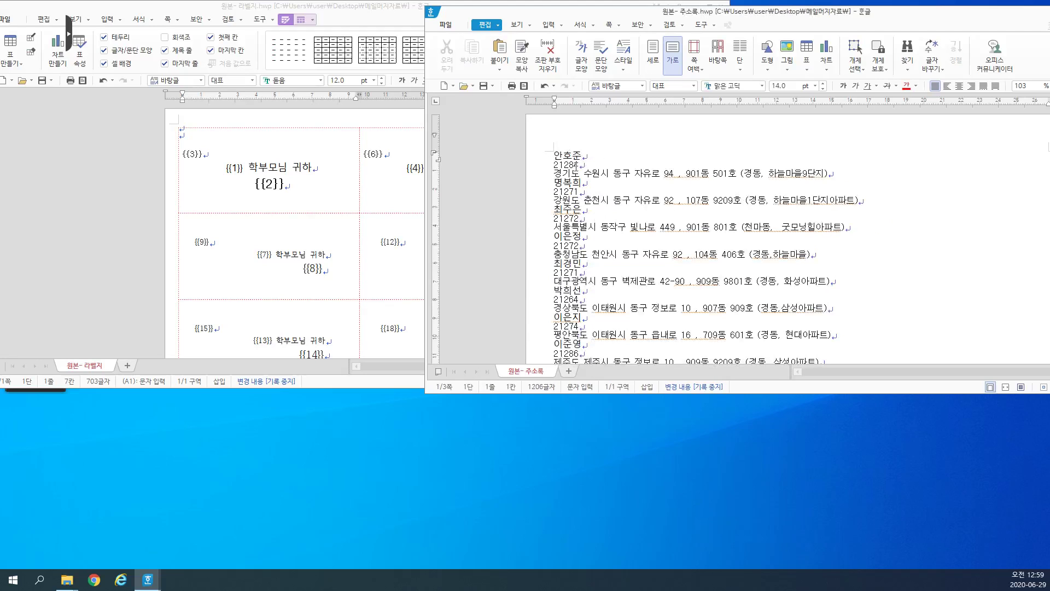
Step: Check the label sheet's labels from the first cell down to cell B6
{"action": "key", "text": "alt+Tab"}
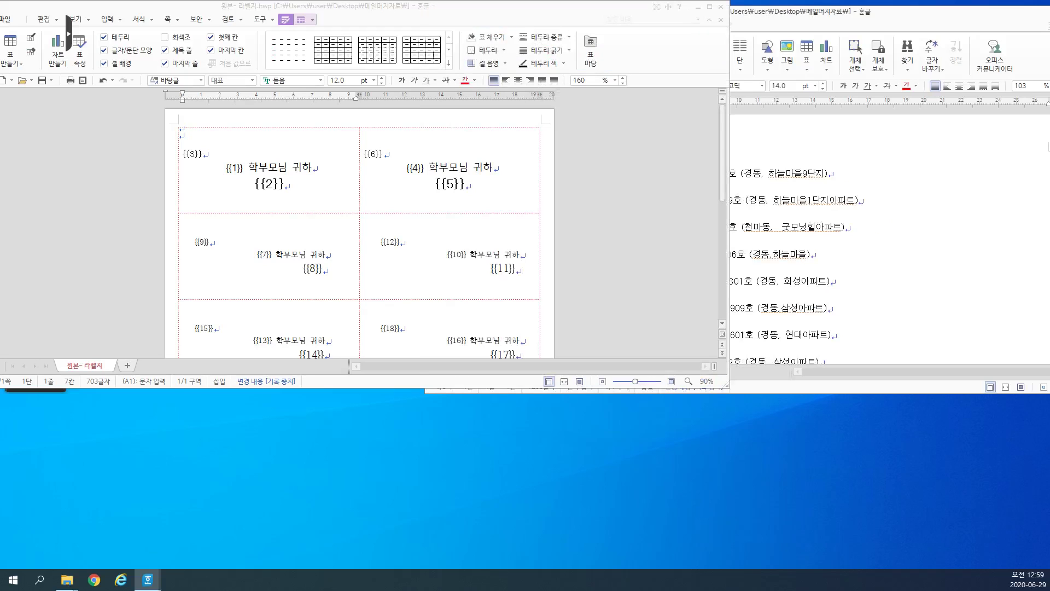
{"action": "left_click", "coordinate": [334, 175]}
{"action": "left_click", "coordinate": [235, 170]}
{"action": "scroll", "coordinate": [339, 199], "scroll_direction": "down", "scroll_amount": 5}
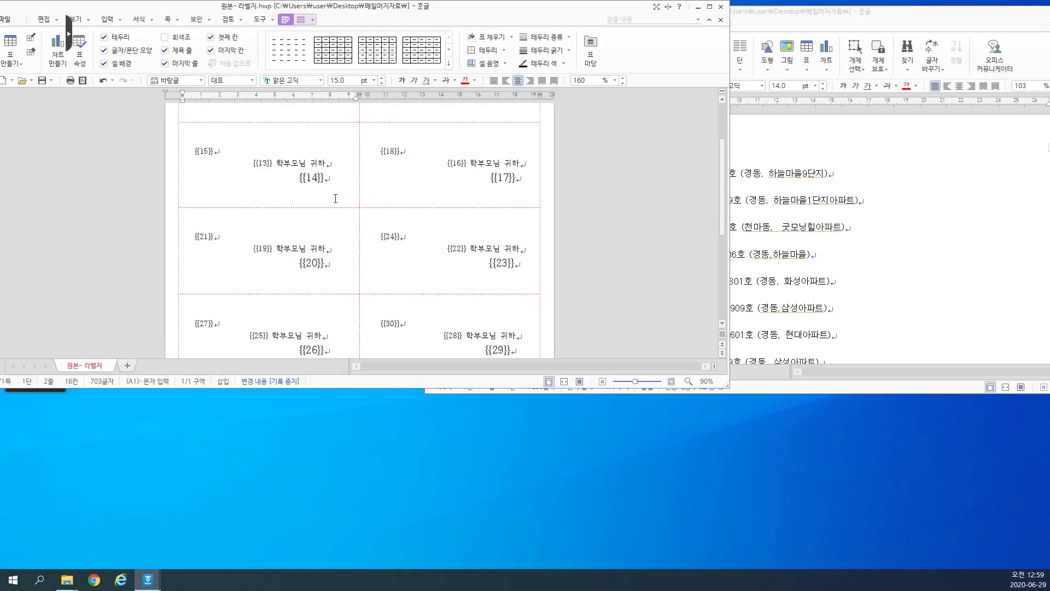
{"action": "left_click", "coordinate": [435, 304]}
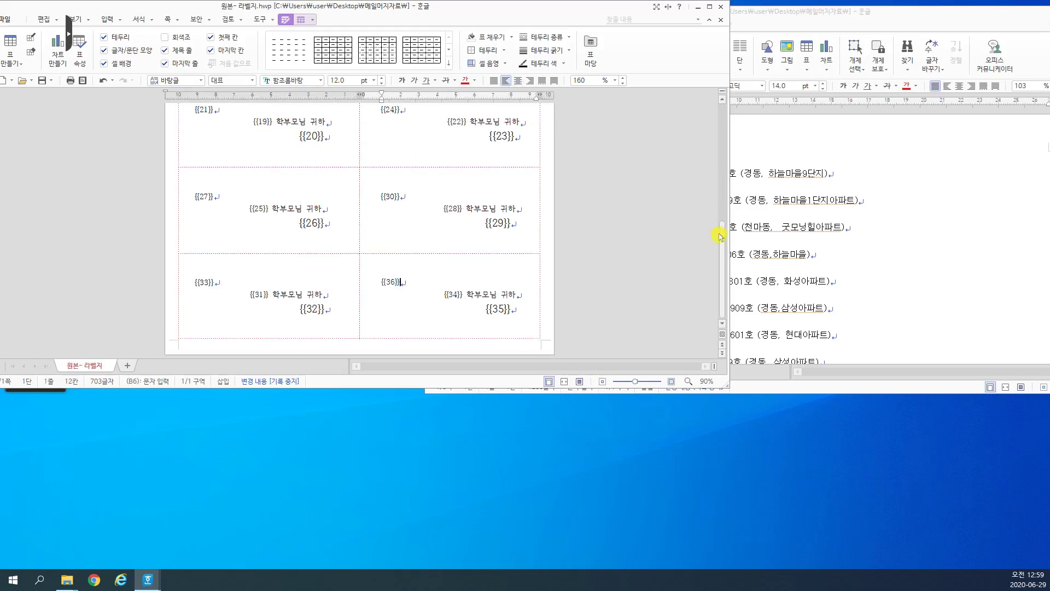
Step: Insert an empty line above the first name in the address list and type 36
{"action": "left_click", "coordinate": [753, 176]}
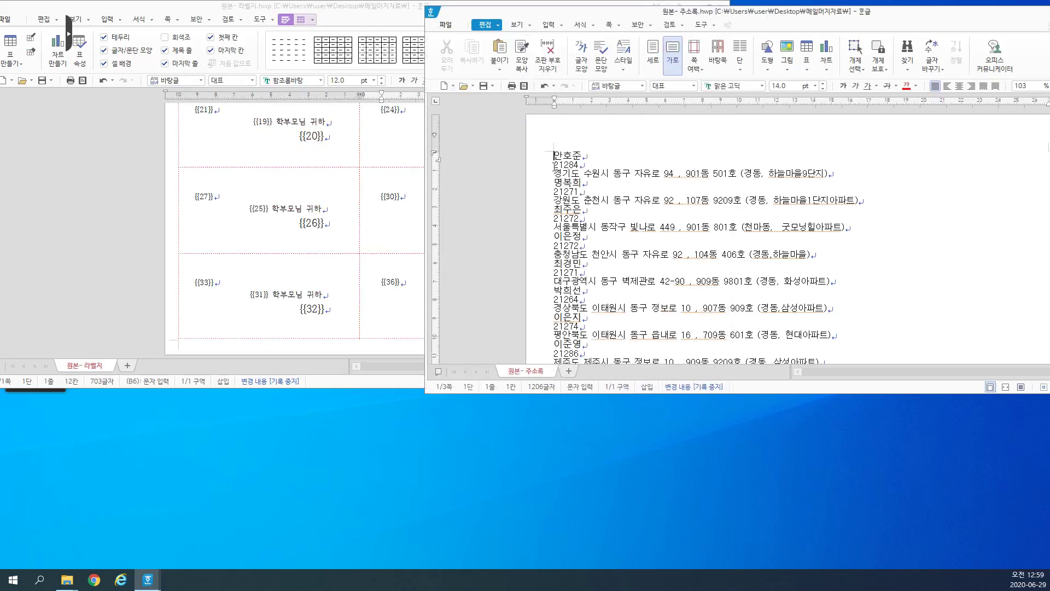
{"action": "key", "text": "Return"}
{"action": "type", "text": "36"}
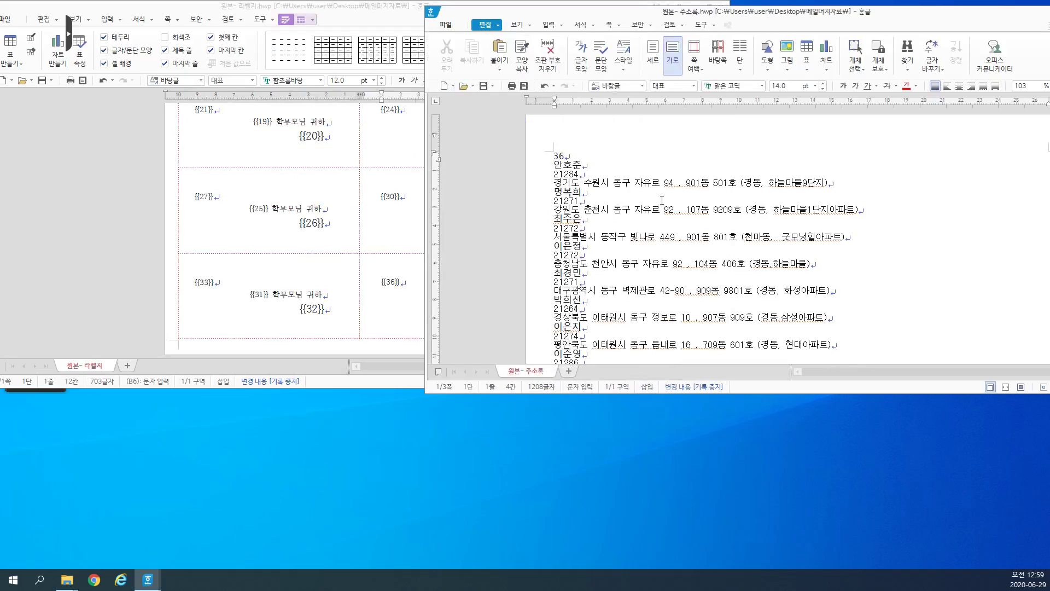
{"action": "left_click", "coordinate": [619, 168]}
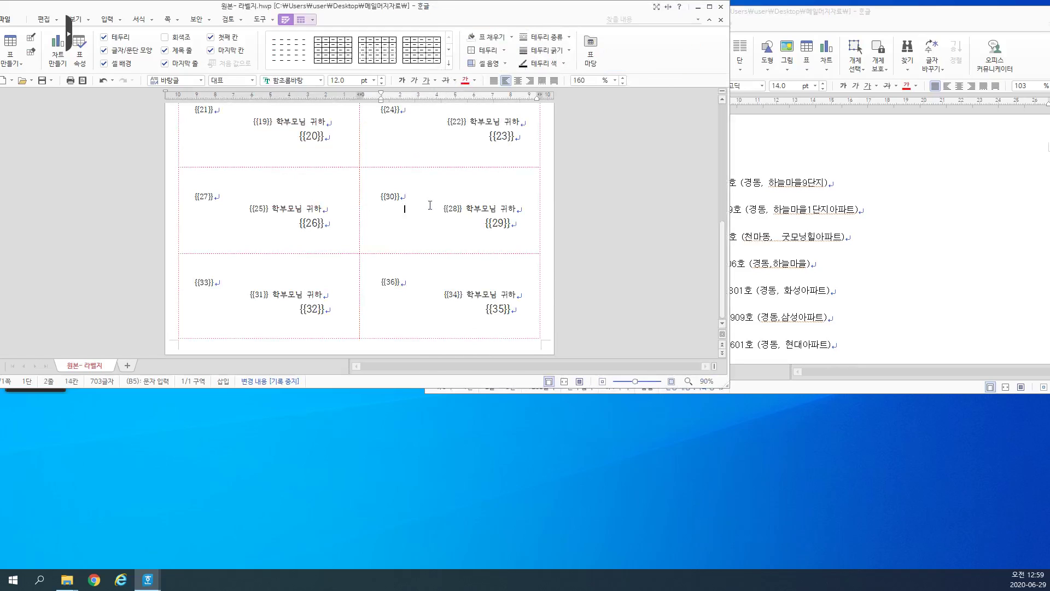
{"action": "key", "text": "alt+Tab"}
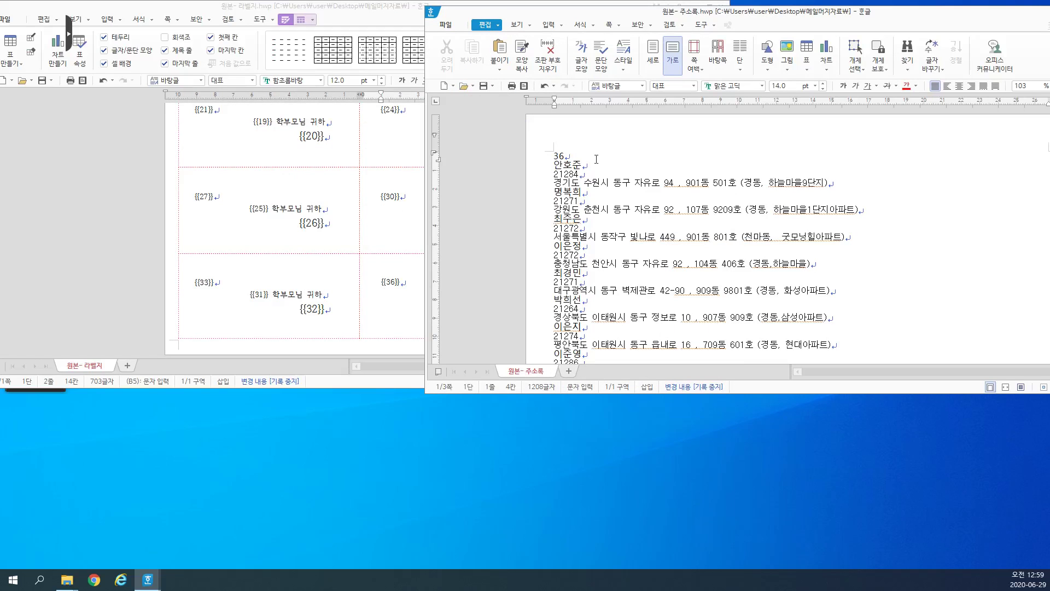
Step: Scroll through the address list and label sheet to compare their entries
{"action": "left_click_drag", "start_coordinate": [586, 196], "coordinate": [580, 360]}
{"action": "scroll", "coordinate": [624, 321], "scroll_direction": "down", "scroll_amount": 5}
{"action": "scroll", "coordinate": [625, 321], "scroll_direction": "down", "scroll_amount": 15}
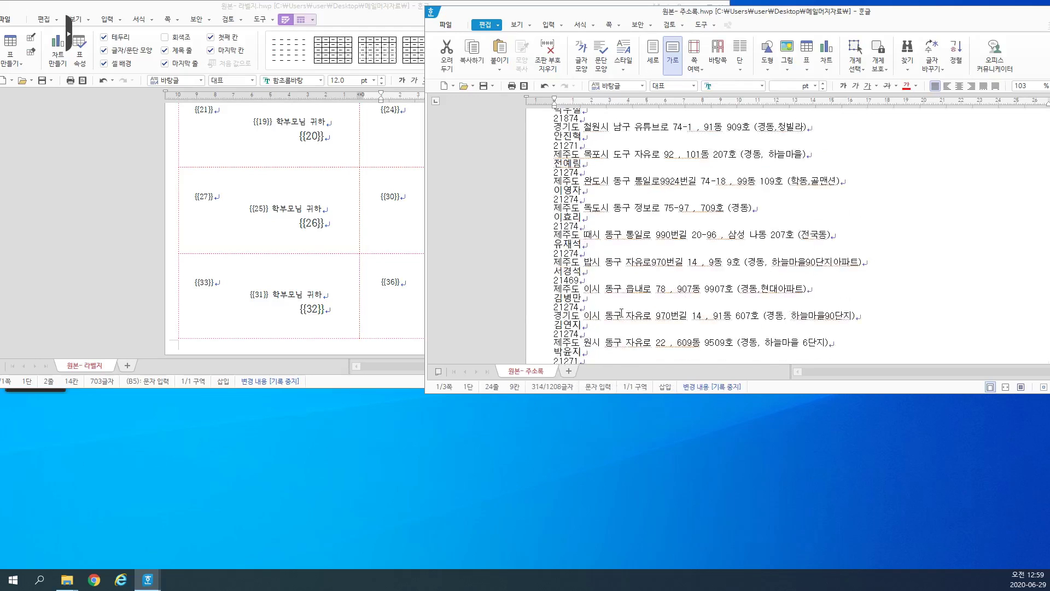
{"action": "left_click", "coordinate": [400, 225]}
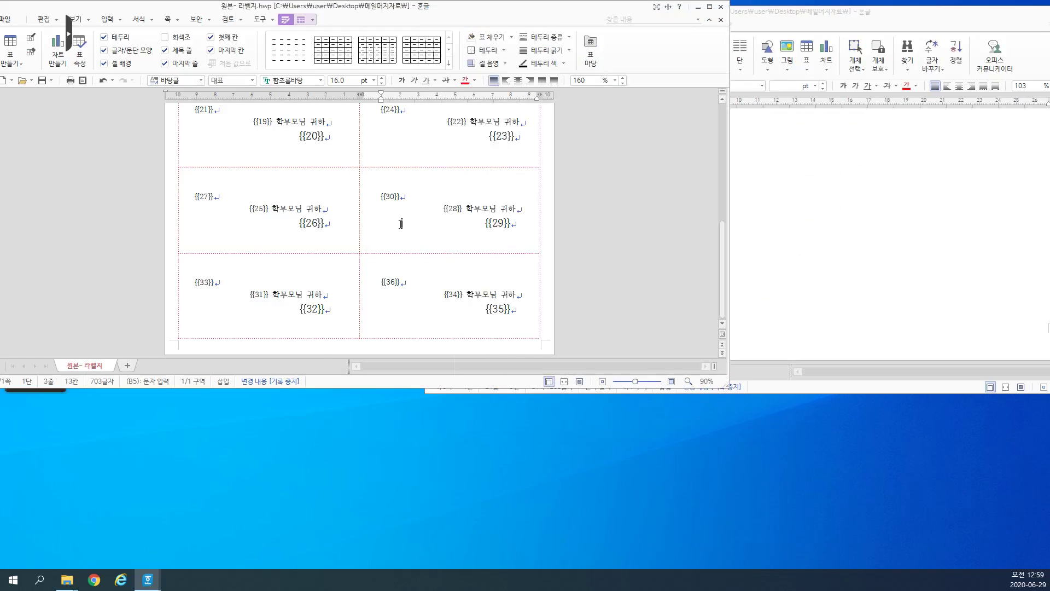
{"action": "scroll", "coordinate": [400, 223], "scroll_direction": "up", "scroll_amount": 5}
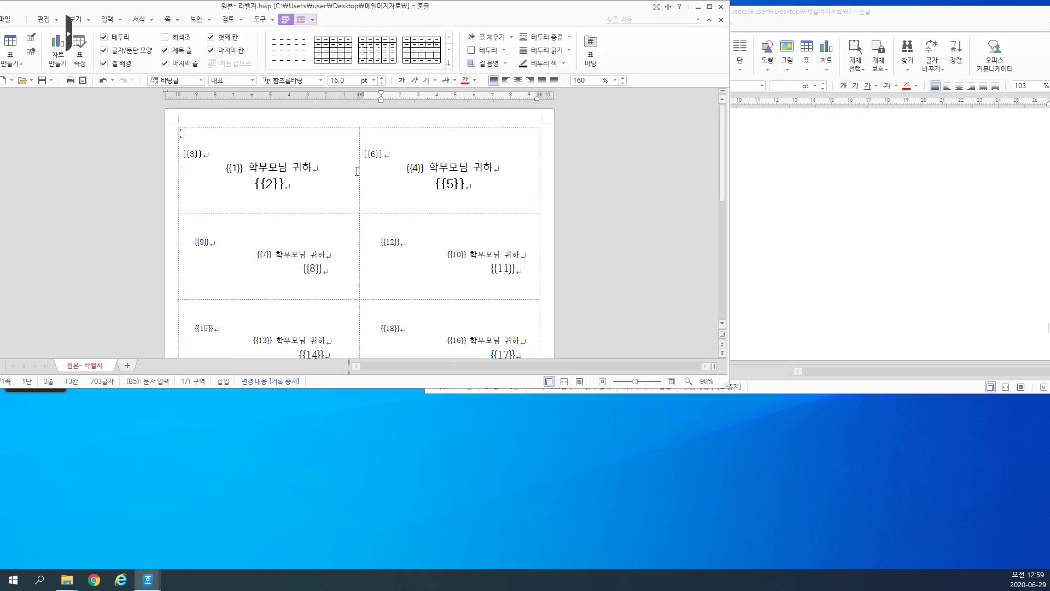
{"action": "left_click", "coordinate": [933, 235]}
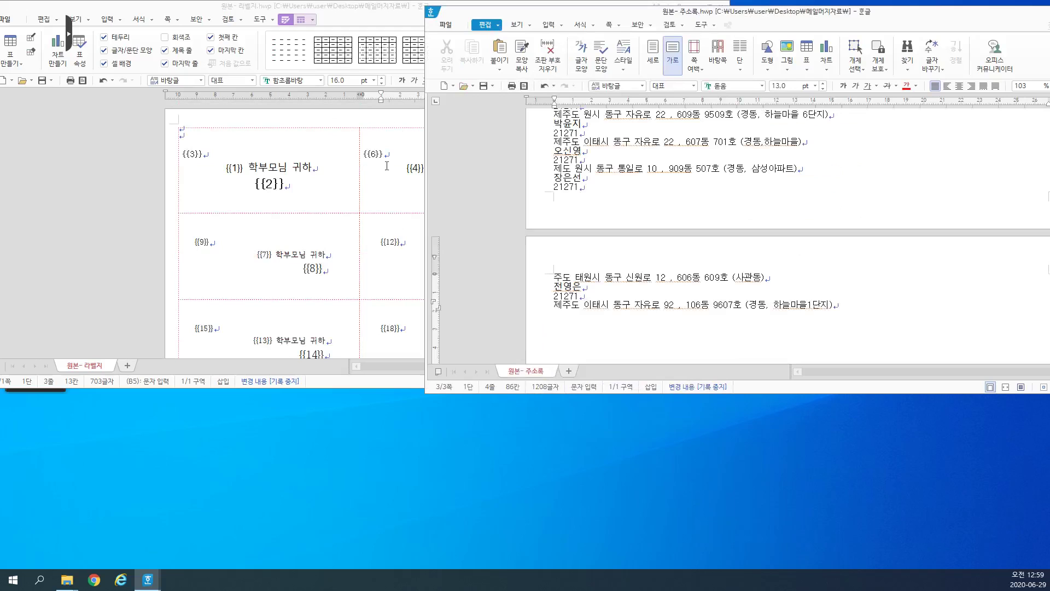
{"action": "left_click", "coordinate": [257, 166]}
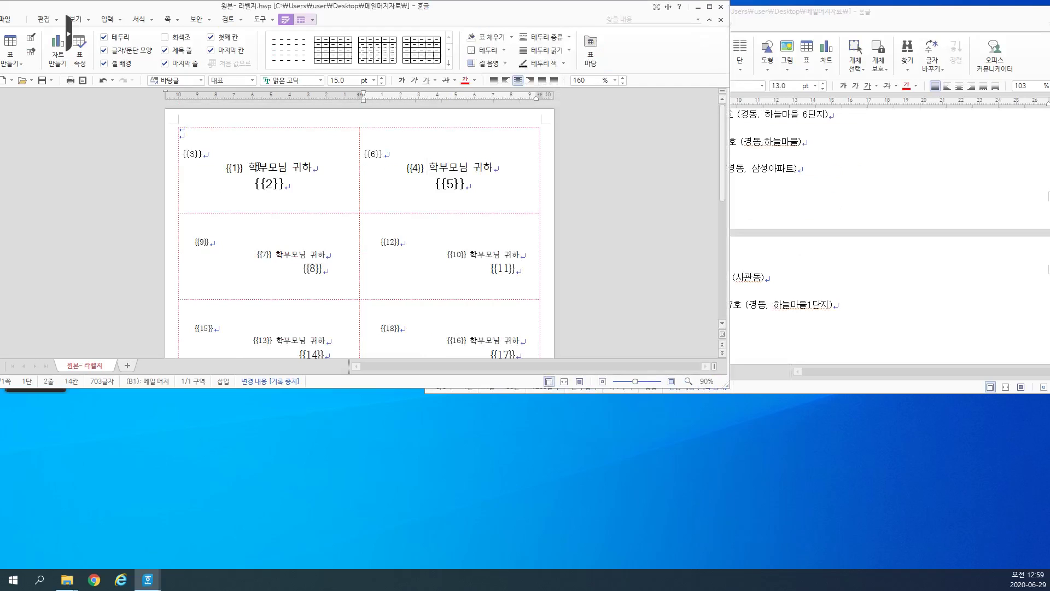
Step: Select the first two label rows and individual cells A1, B1, A2, B2, then deselect
{"action": "left_click_drag", "start_coordinate": [203, 154], "coordinate": [429, 199]}
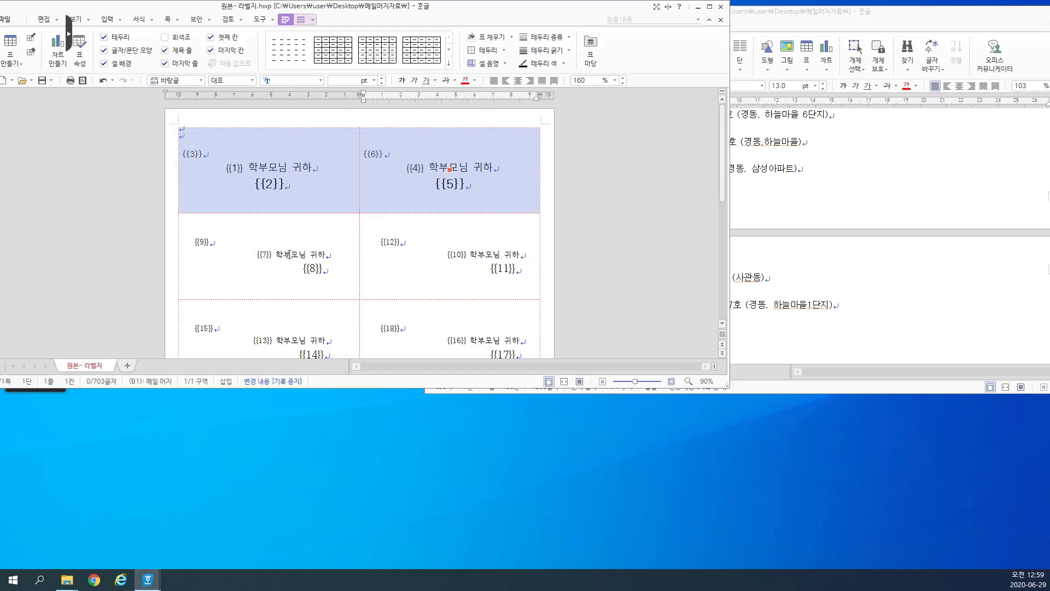
{"action": "left_click_drag", "start_coordinate": [290, 255], "coordinate": [372, 249]}
{"action": "left_click", "coordinate": [327, 178]}
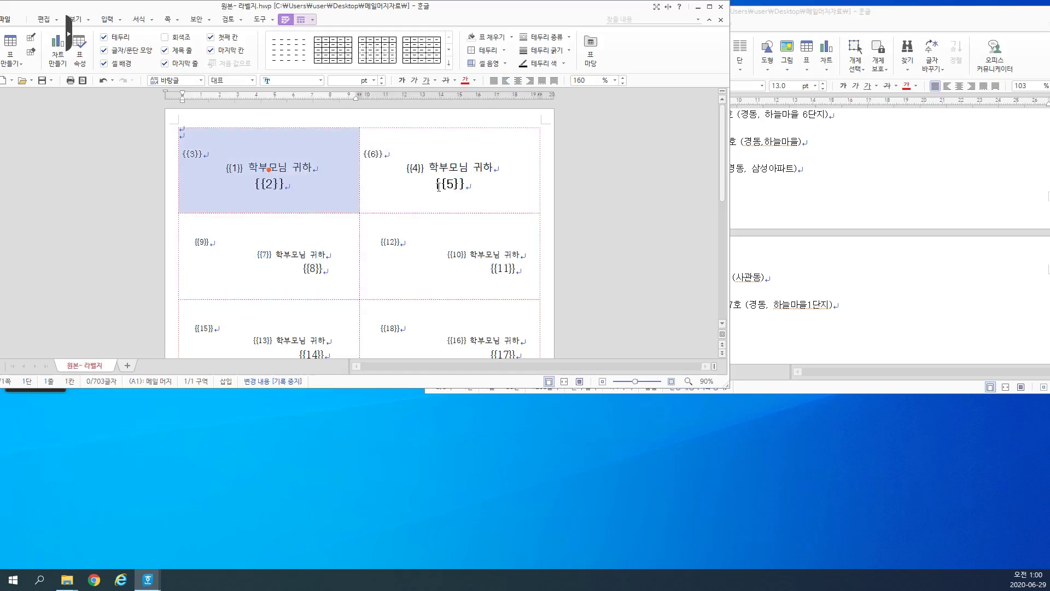
{"action": "left_click", "coordinate": [380, 262]}
{"action": "left_click", "coordinate": [447, 189]}
{"action": "left_click", "coordinate": [436, 261]}
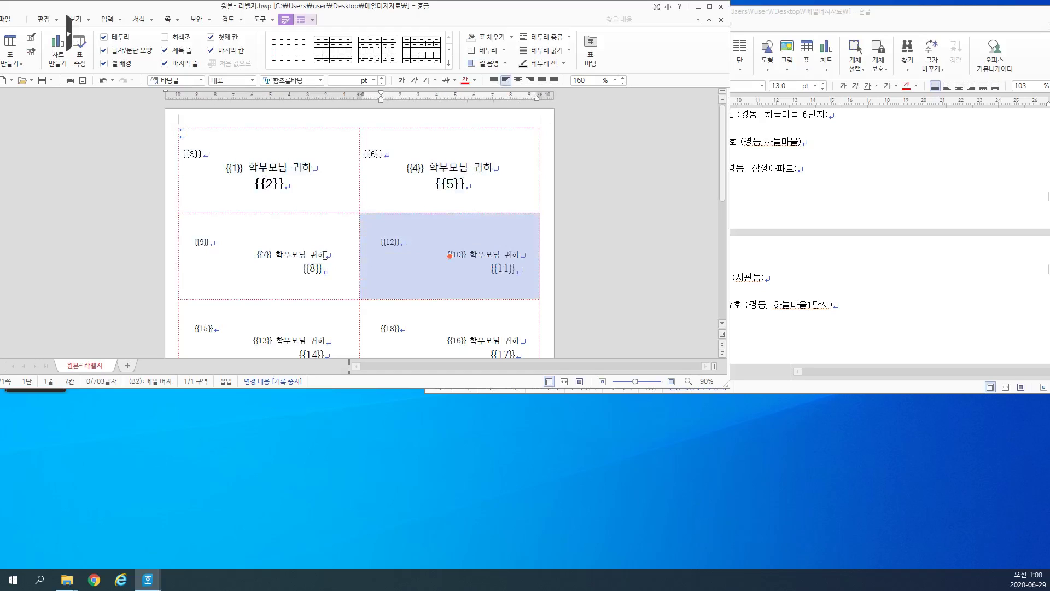
{"action": "left_click", "coordinate": [330, 254]}
{"action": "left_click", "coordinate": [576, 220]}
Step: Bring the 원본- 주소록 address list to the front, scrolled to its first entries
{"action": "left_click", "coordinate": [780, 202]}
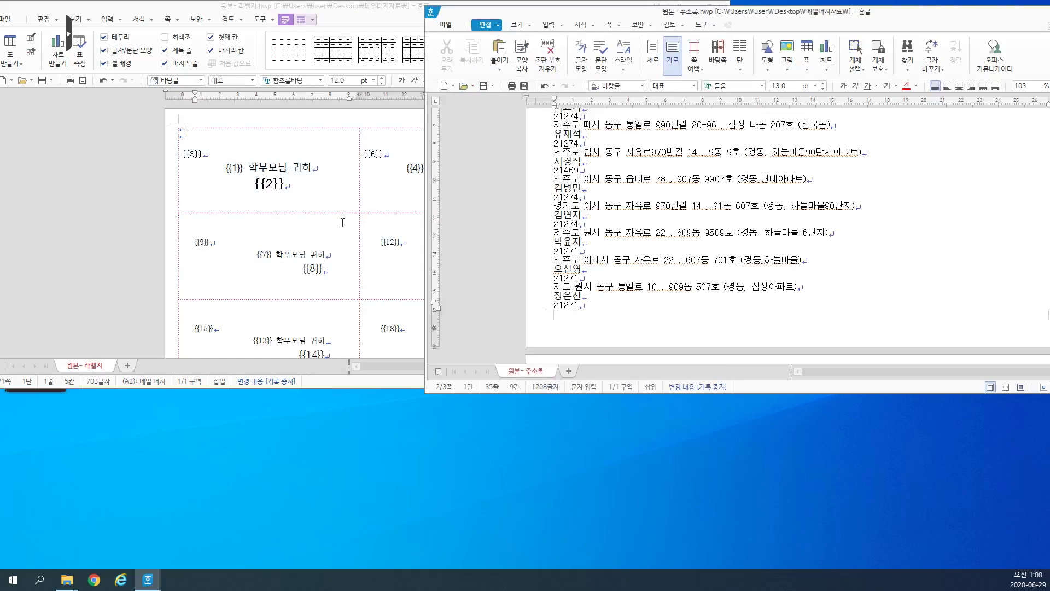
{"action": "left_click", "coordinate": [351, 174]}
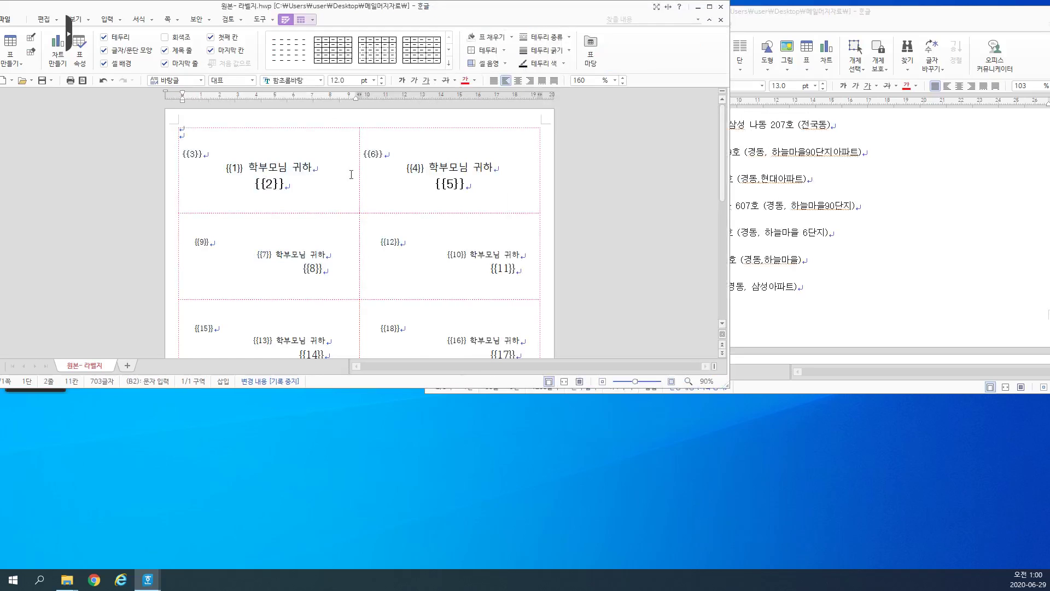
{"action": "left_click", "coordinate": [315, 203]}
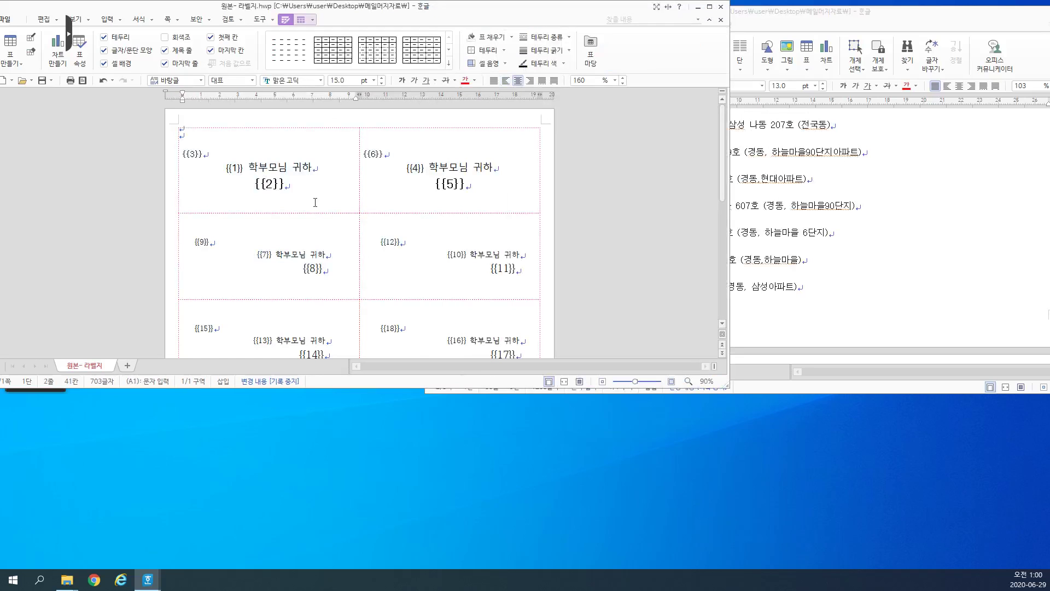
{"action": "left_click", "coordinate": [272, 21]}
{"action": "left_click", "coordinate": [820, 240]}
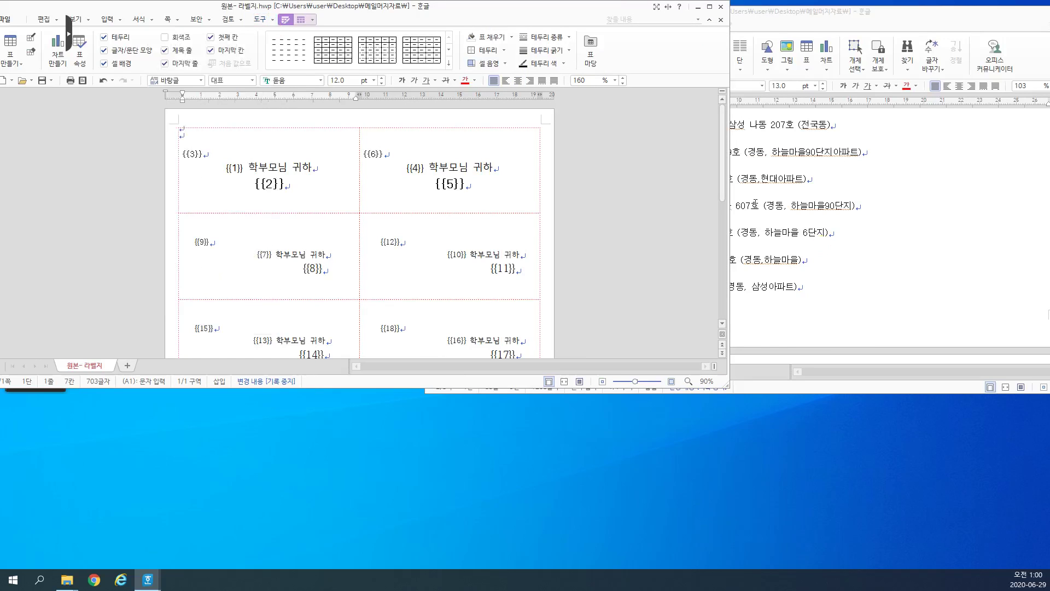
{"action": "scroll", "coordinate": [788, 188], "scroll_direction": "up", "scroll_amount": 7}
{"action": "left_click", "coordinate": [800, 23]}
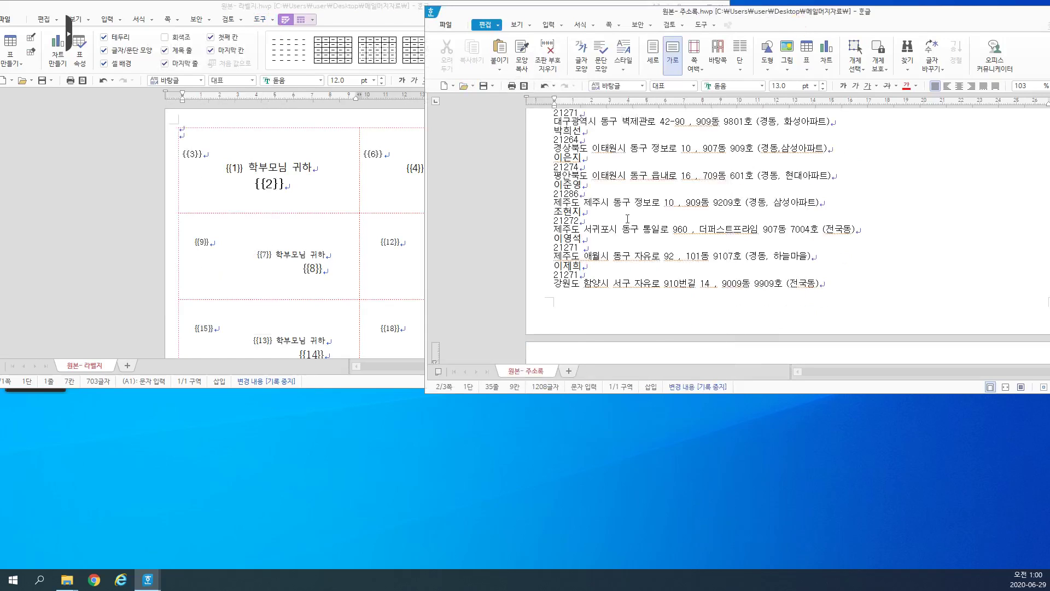
{"action": "scroll", "coordinate": [627, 219], "scroll_direction": "up", "scroll_amount": 6}
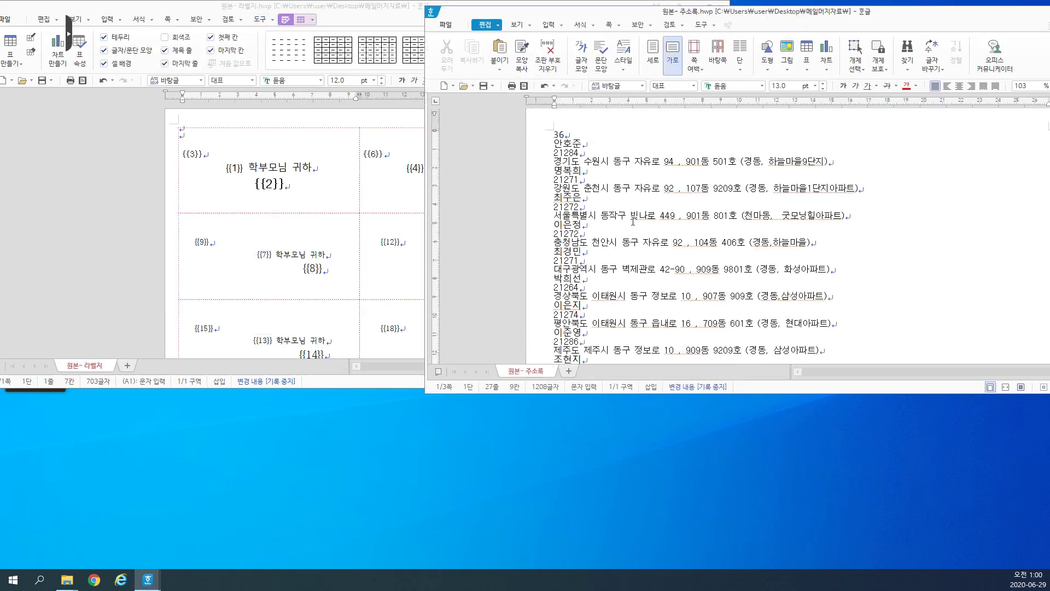
{"action": "left_click", "coordinate": [611, 188]}
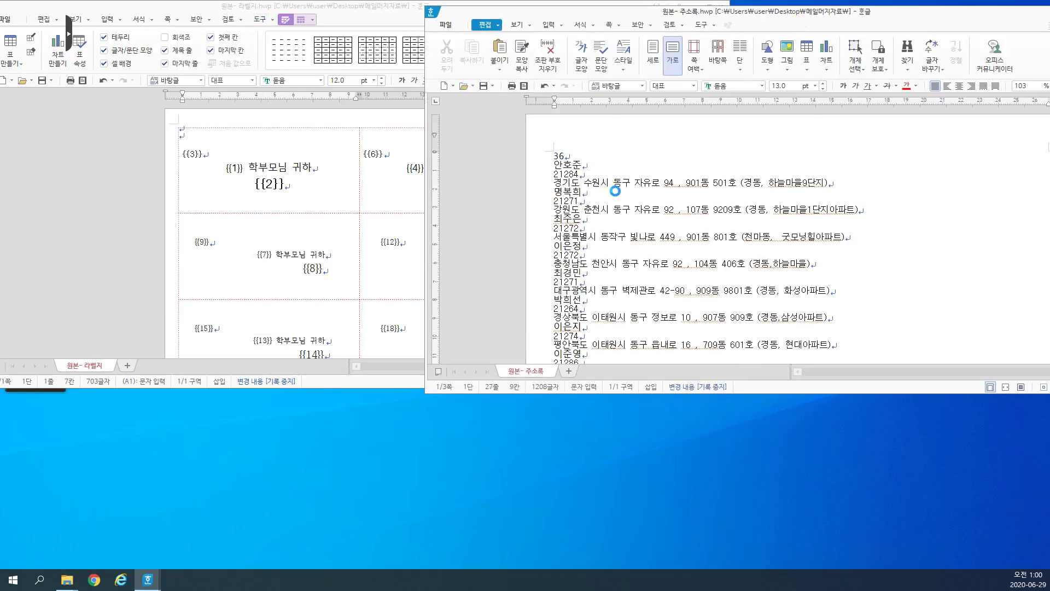
Step: Change the Save As file name to 원본- 주소데이터.hwp and save
{"action": "left_click", "coordinate": [543, 235]}
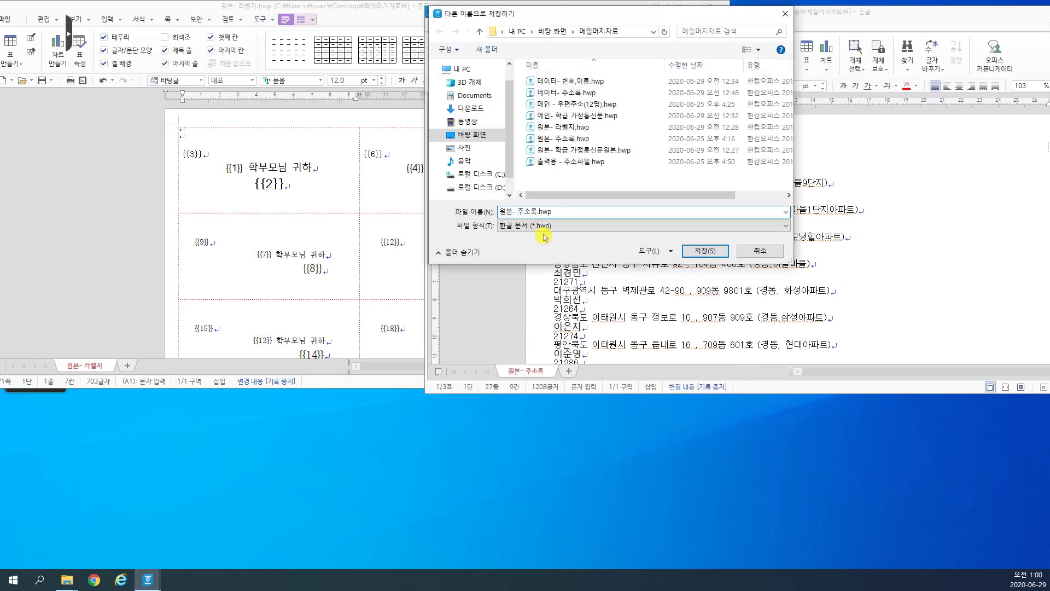
{"action": "key", "text": "BackSpace"}
{"action": "type", "text": "ep"}
{"action": "key", "text": "BackSpace"}
{"action": "key", "text": "BackSpace"}
{"action": "type", "text": "데이터"}
{"action": "left_click", "coordinate": [705, 251]}
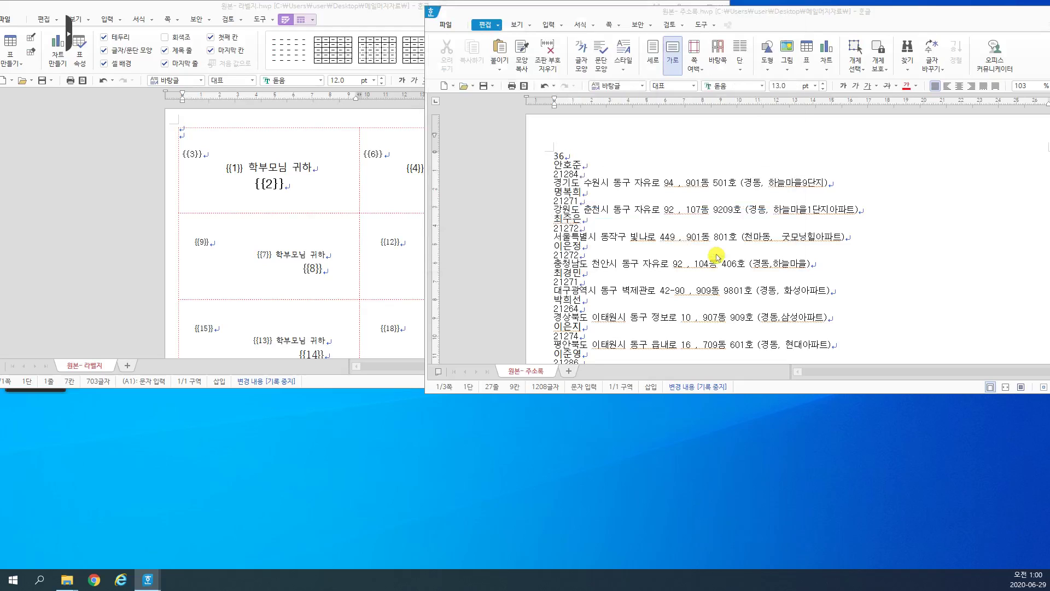
Step: Start a mail merge on the label sheet with 원본- 주소데이터.hwp as the Hangul data file
{"action": "left_click", "coordinate": [272, 23]}
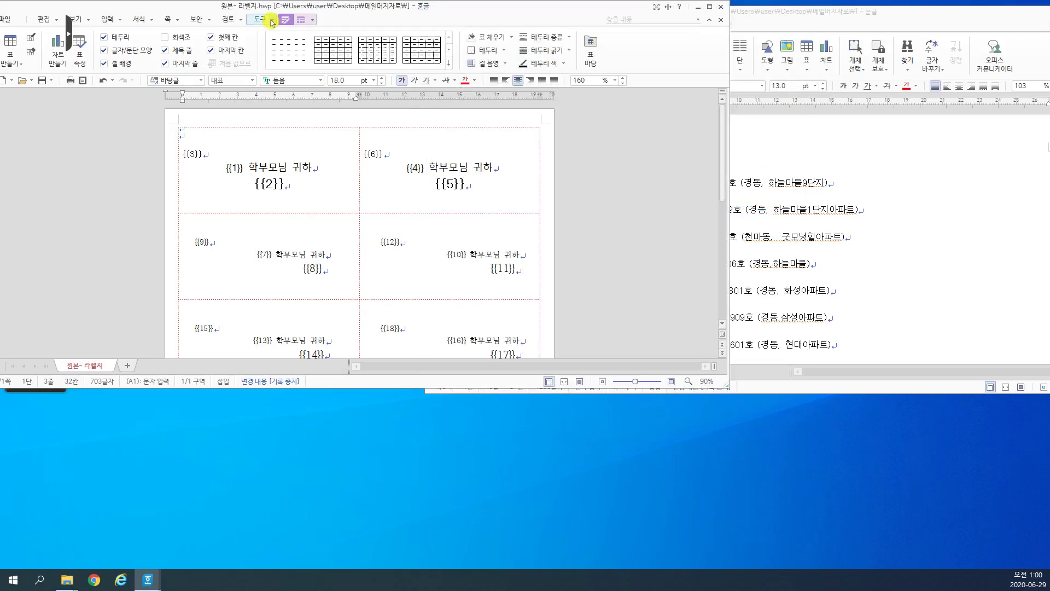
{"action": "left_click", "coordinate": [271, 22]}
{"action": "mouse_move", "coordinate": [225, 160]}
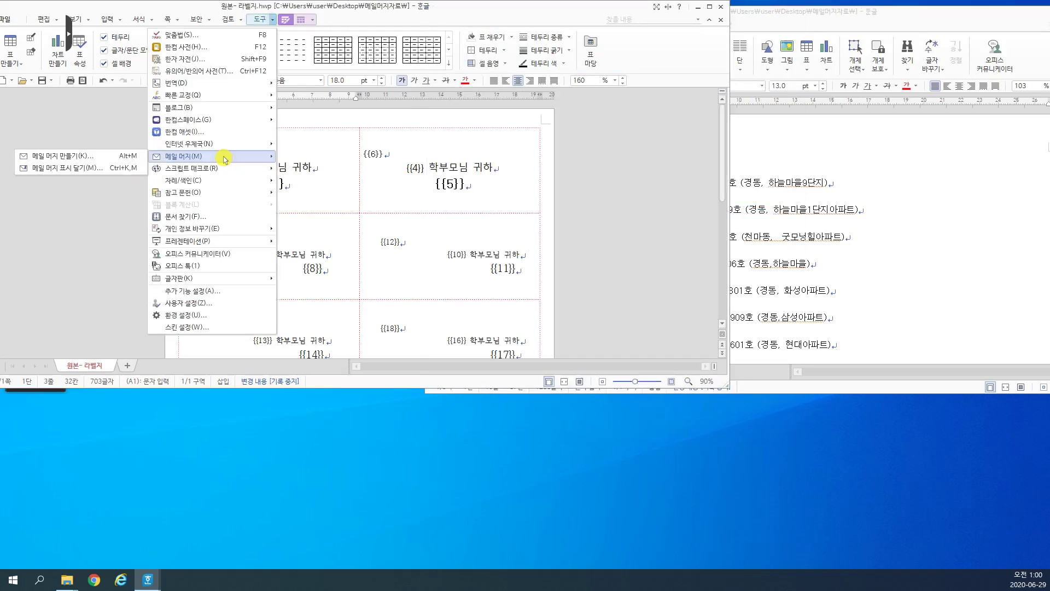
{"action": "left_click", "coordinate": [94, 159]}
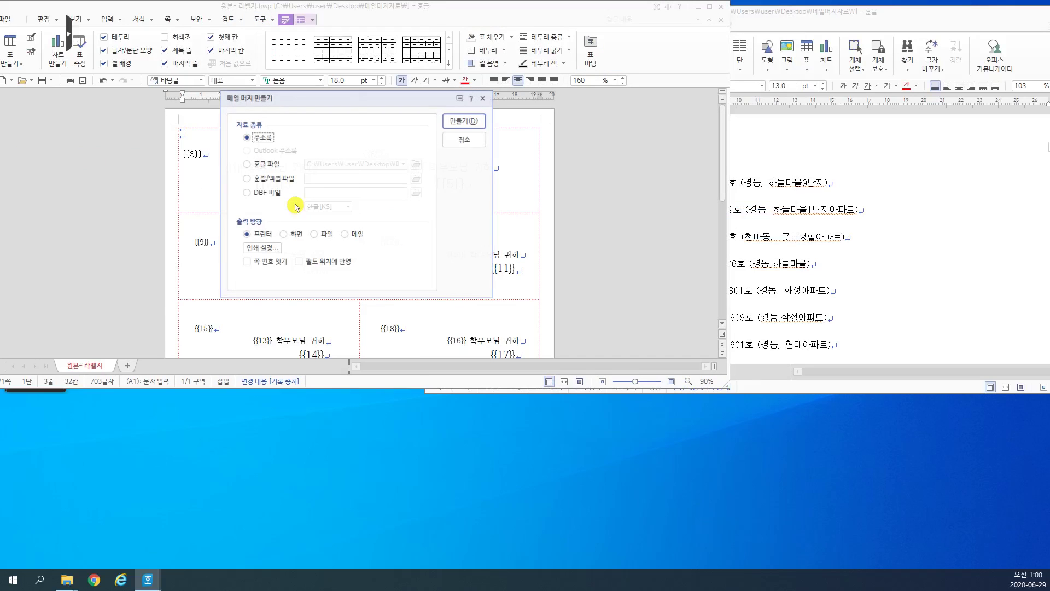
{"action": "left_click", "coordinate": [257, 165]}
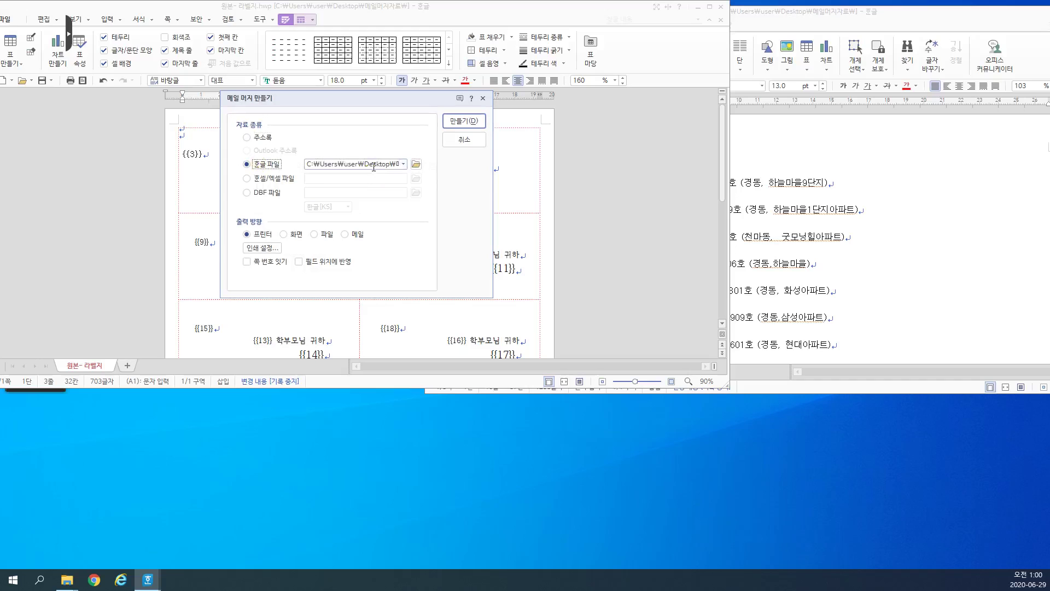
{"action": "left_click", "coordinate": [402, 165]}
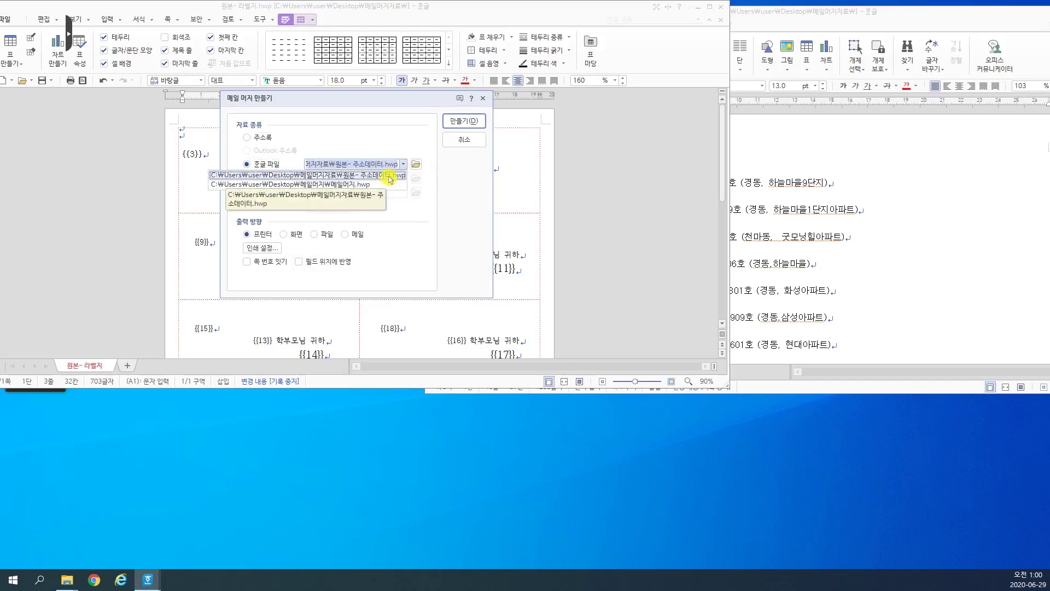
{"action": "left_click", "coordinate": [389, 175]}
Step: Output the merge to a file named 우편주소.hwp on the Desktop and run it
{"action": "left_click", "coordinate": [326, 234]}
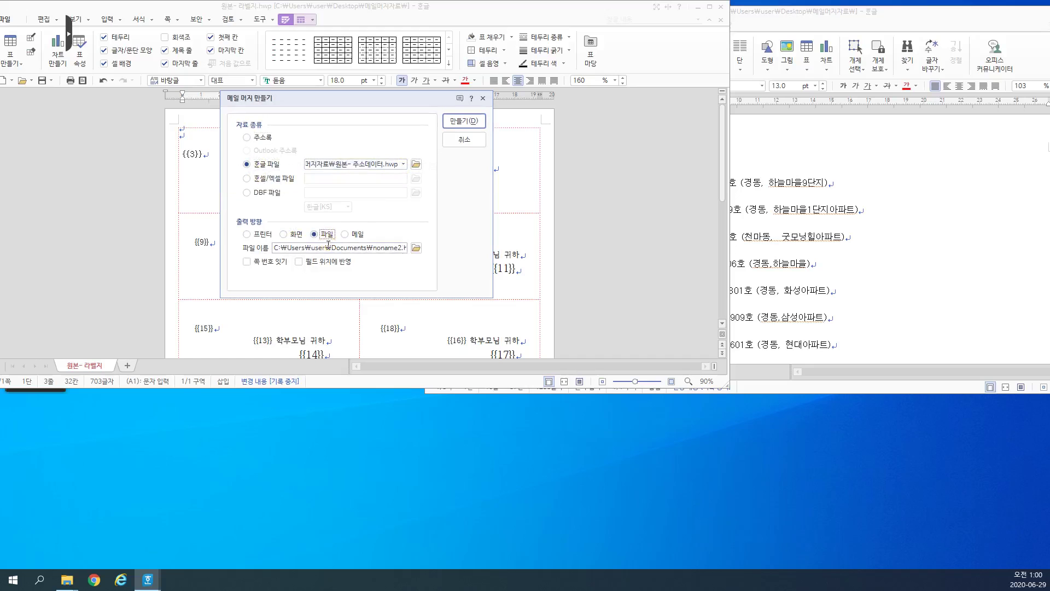
{"action": "left_click", "coordinate": [415, 247]}
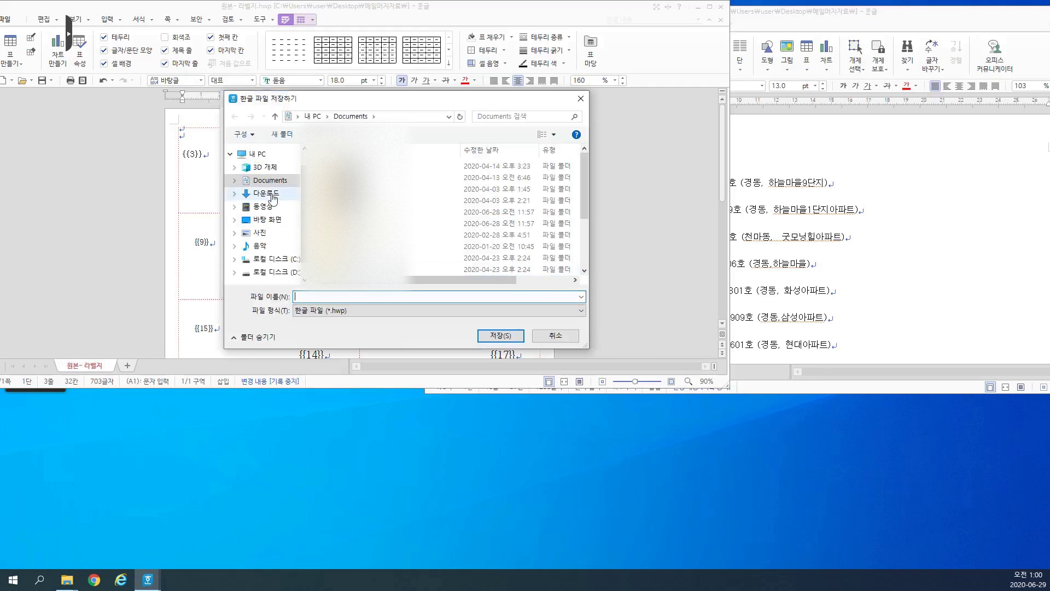
{"action": "left_click", "coordinate": [277, 226]}
{"action": "left_click", "coordinate": [499, 335]}
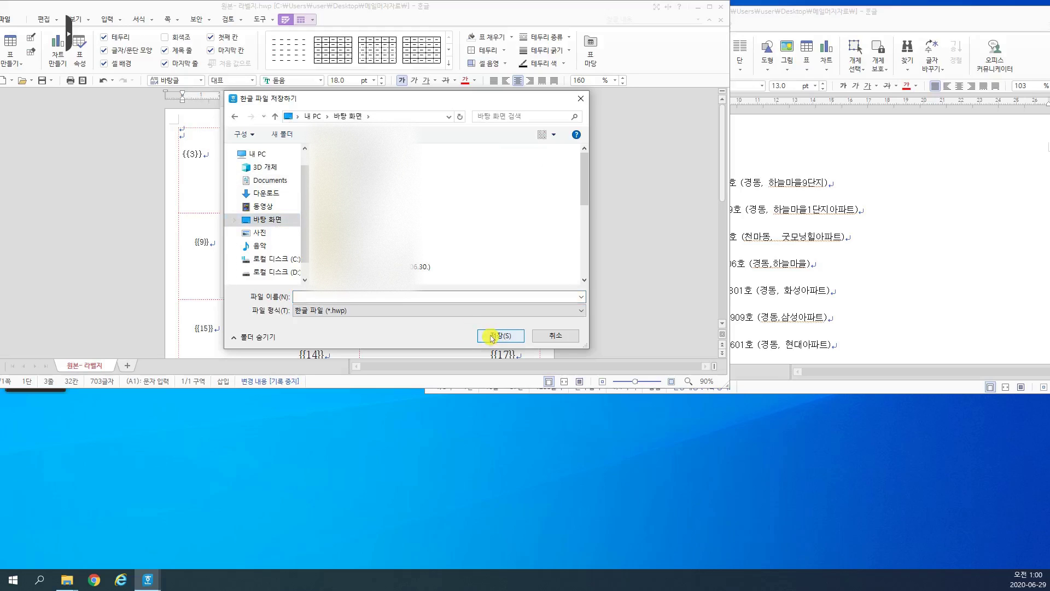
{"action": "left_click", "coordinate": [491, 337]}
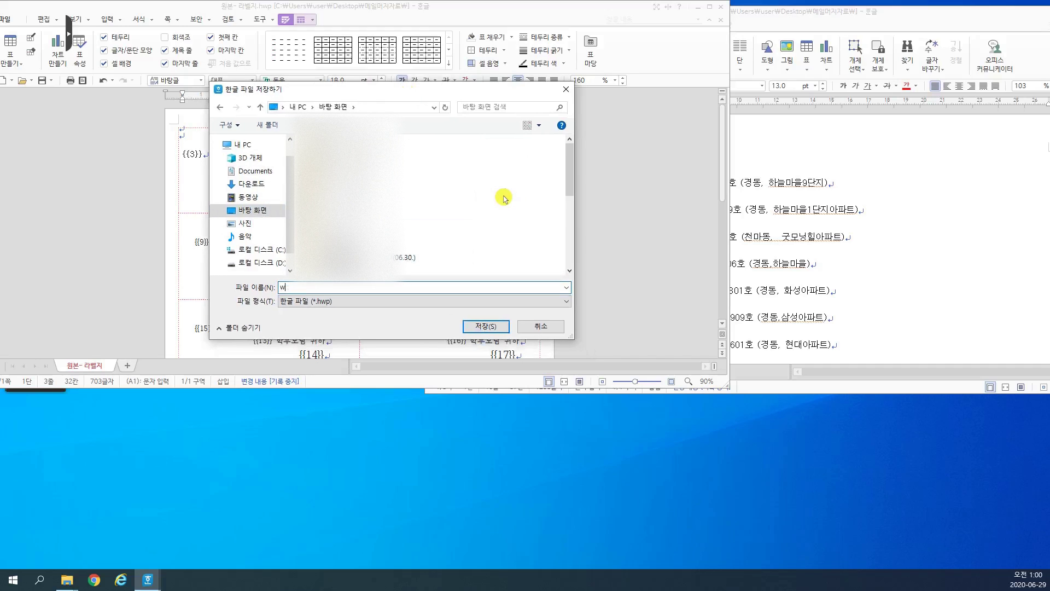
{"action": "type", "text": "우편"}
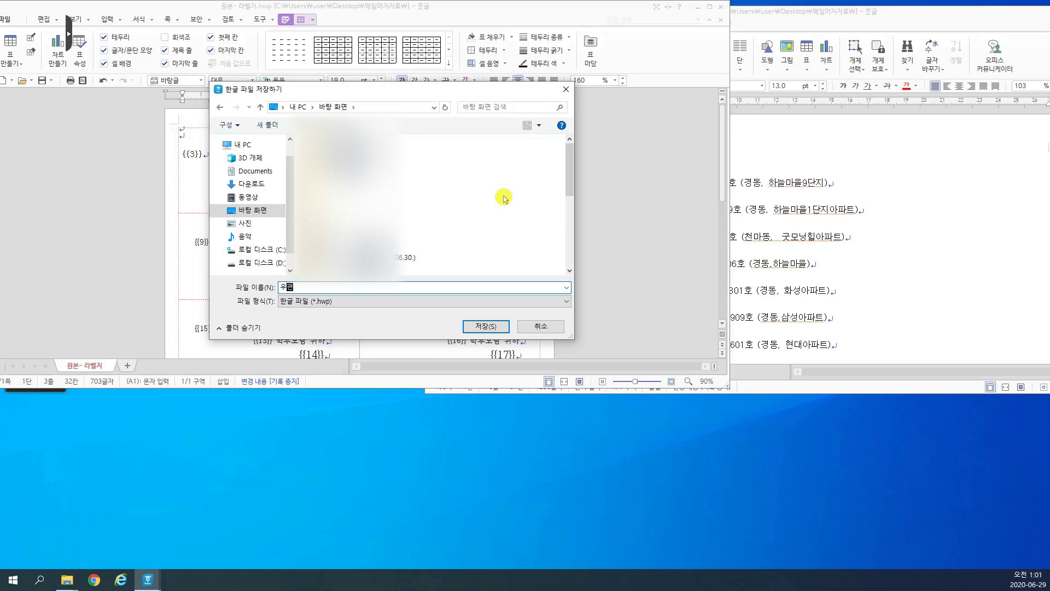
{"action": "type", "text": "주소"}
{"action": "left_click", "coordinate": [479, 326]}
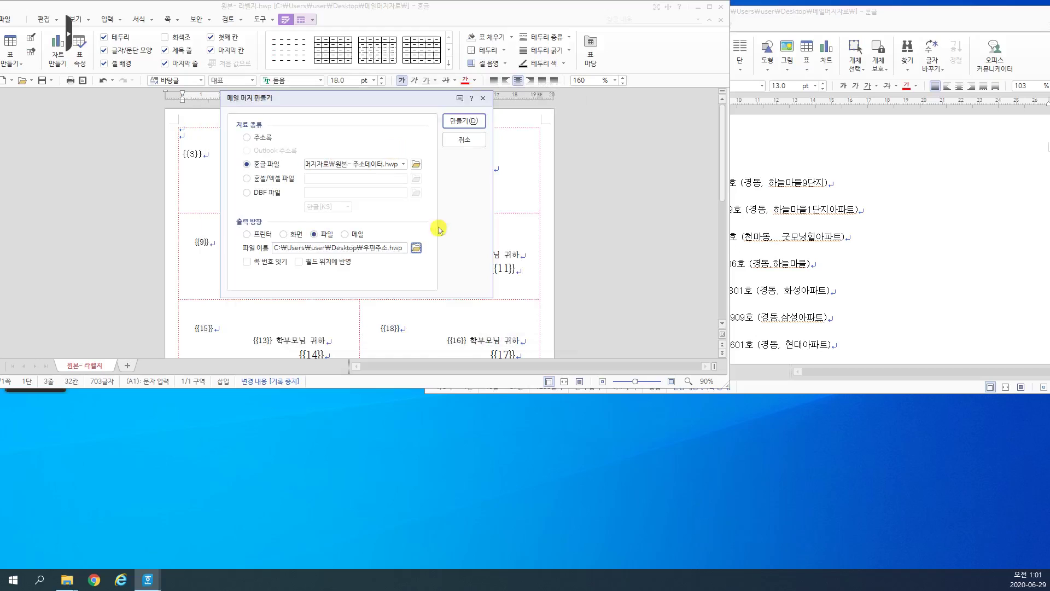
{"action": "left_click", "coordinate": [466, 121]}
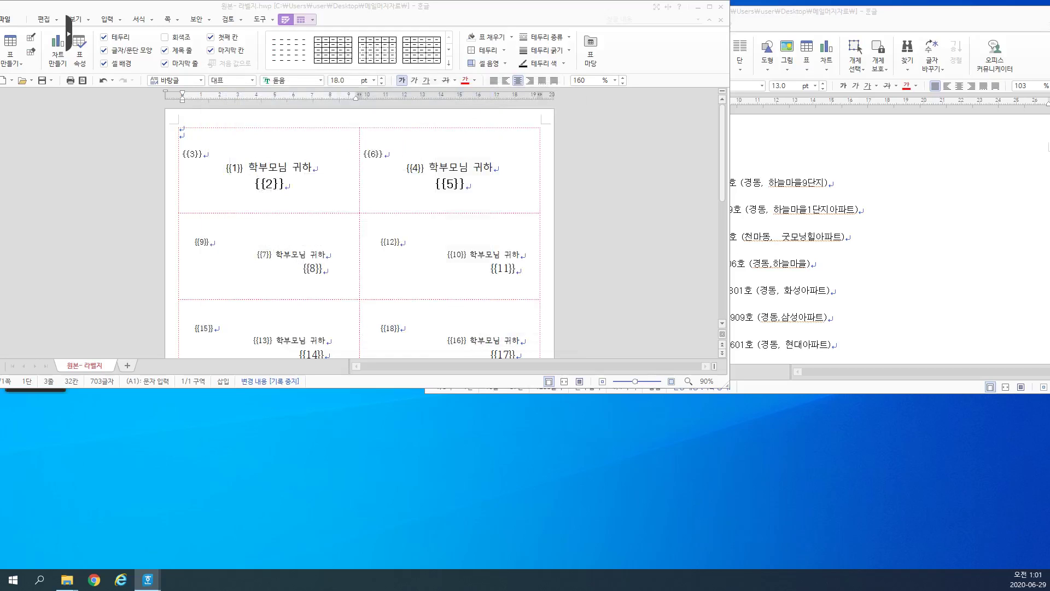
Step: Place 우편주소.hwp on the desktop and open it
{"action": "left_click_drag", "start_coordinate": [0, 446], "coordinate": [339, 446]}
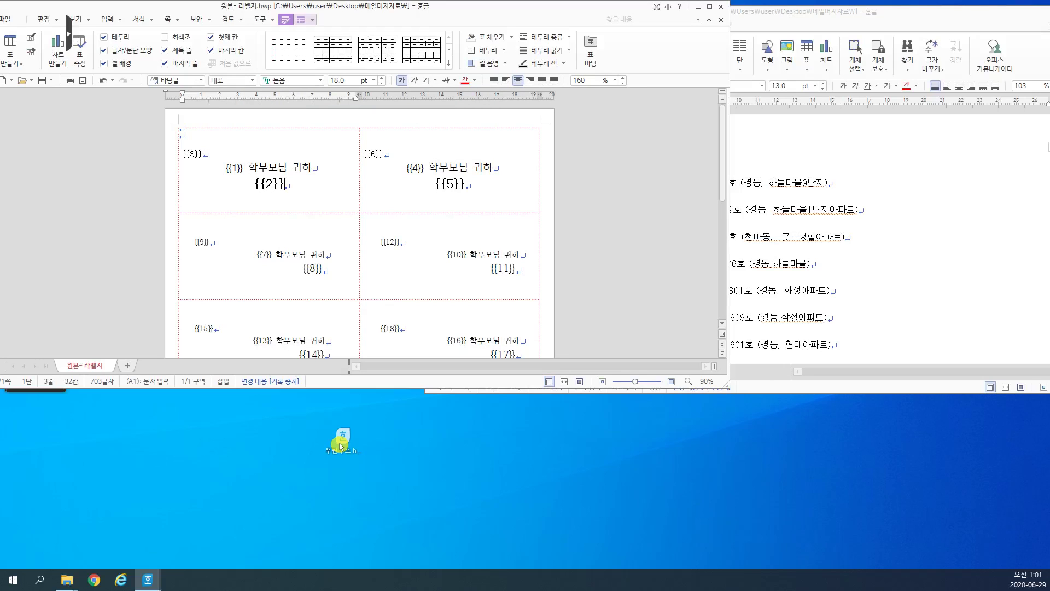
{"action": "left_click_drag", "start_coordinate": [340, 446], "coordinate": [344, 446]}
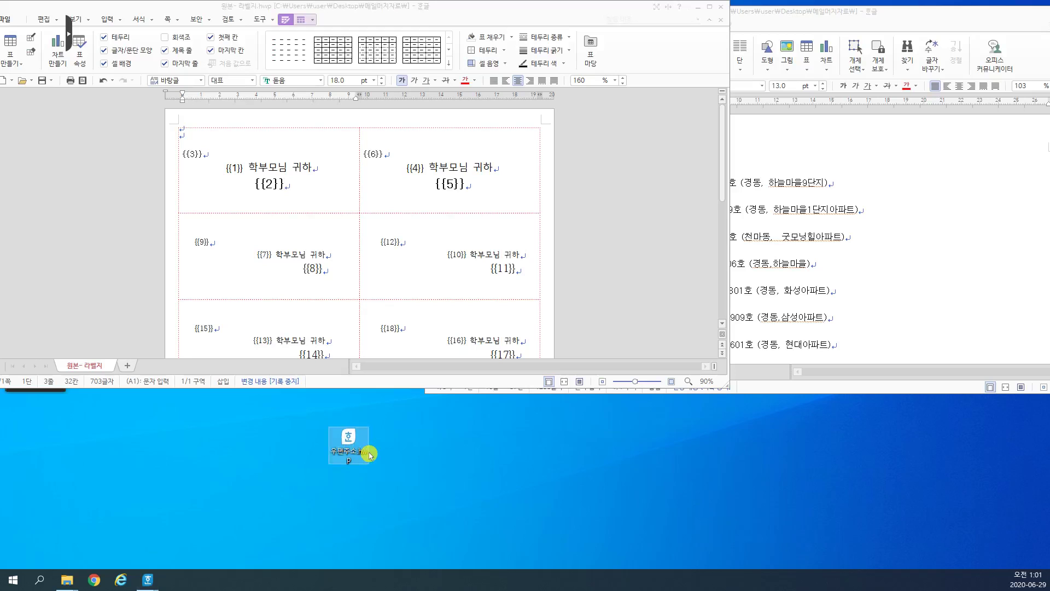
{"action": "double_click", "coordinate": [370, 454]}
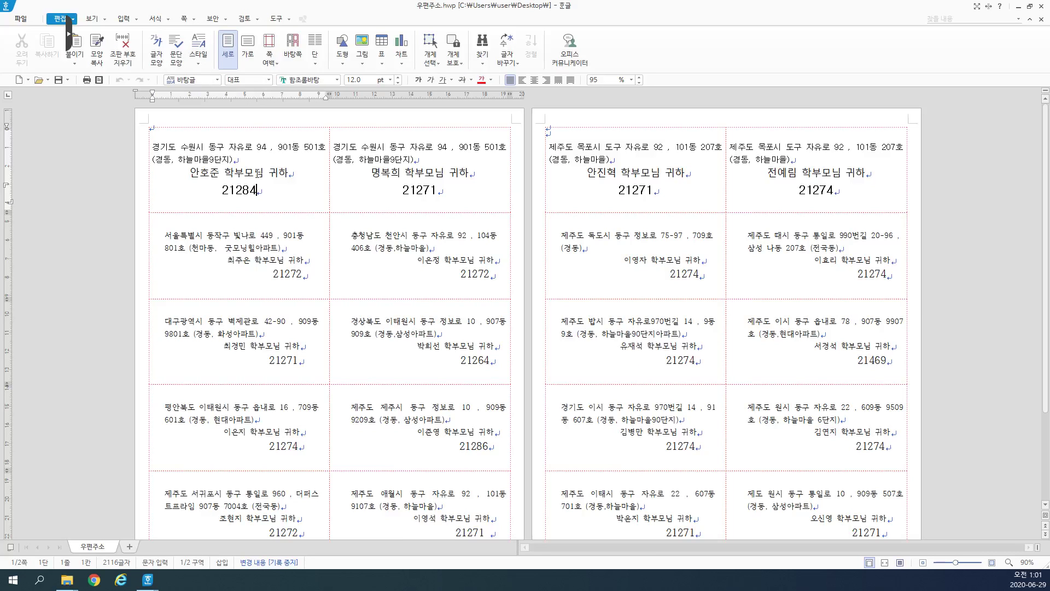
Step: Inspect the merged labels, such as the 서울특별시 and 충청남도 천안시 addresses, then close the document
{"action": "left_click_drag", "start_coordinate": [259, 174], "coordinate": [419, 170]}
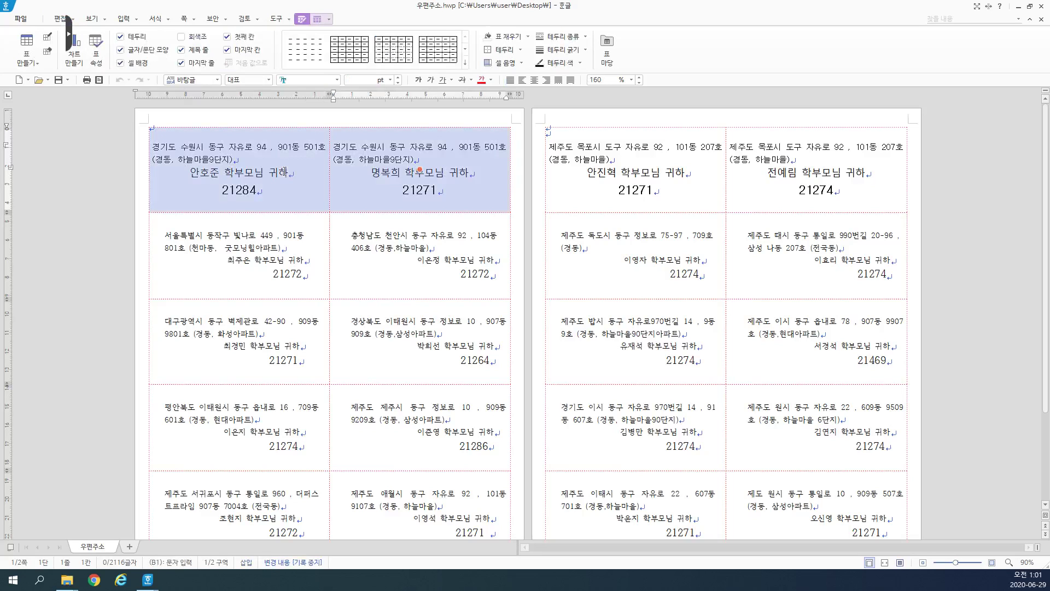
{"action": "left_click", "coordinate": [285, 171]}
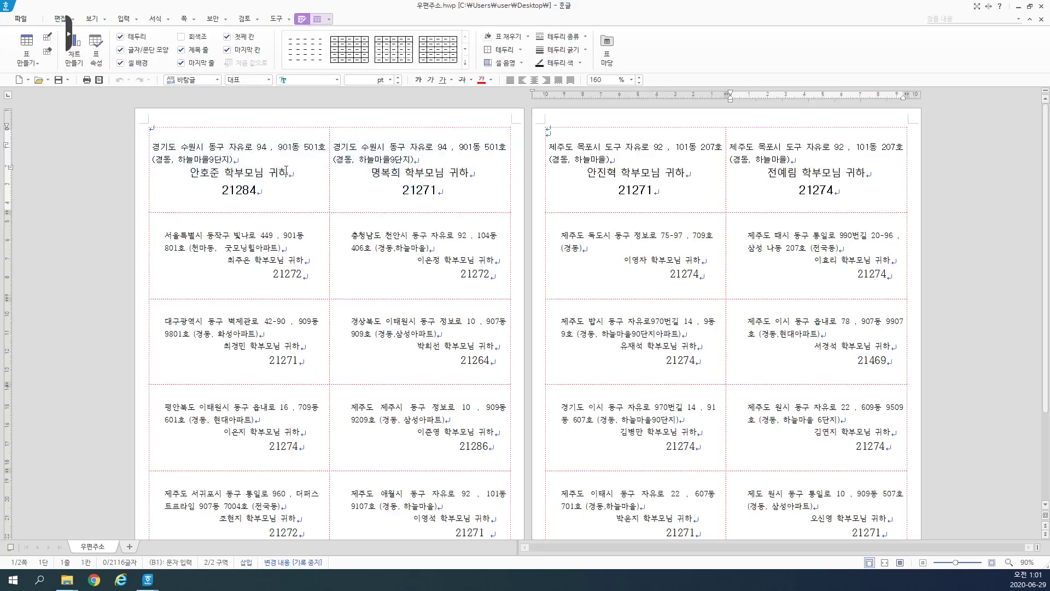
{"action": "left_click_drag", "start_coordinate": [419, 255], "coordinate": [486, 288]}
{"action": "scroll", "coordinate": [486, 287], "scroll_direction": "down", "scroll_amount": 3}
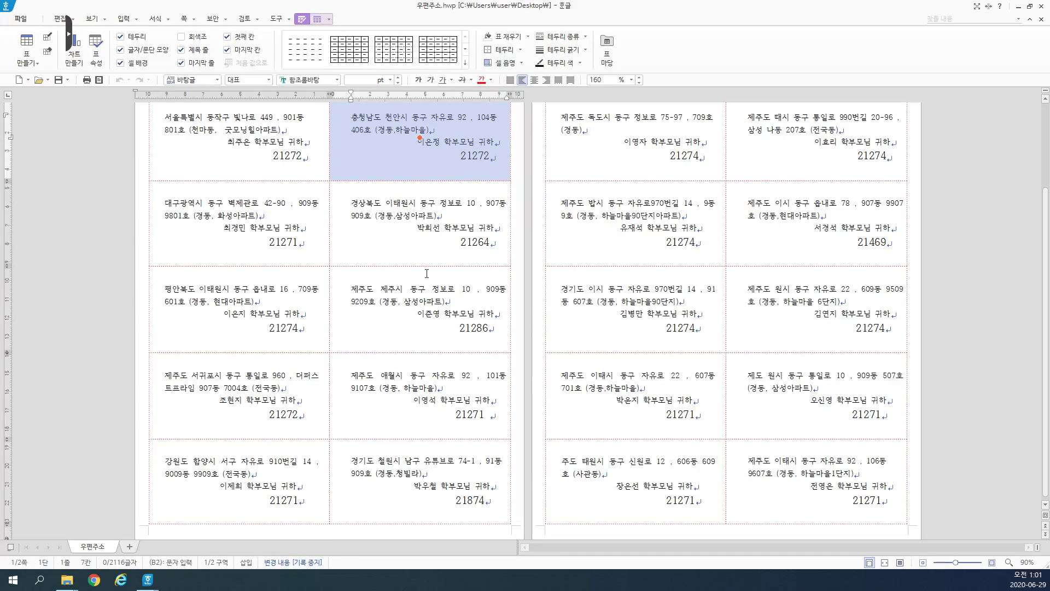
{"action": "scroll", "coordinate": [418, 269], "scroll_direction": "up", "scroll_amount": 3}
{"action": "left_click_drag", "start_coordinate": [284, 181], "coordinate": [335, 211]}
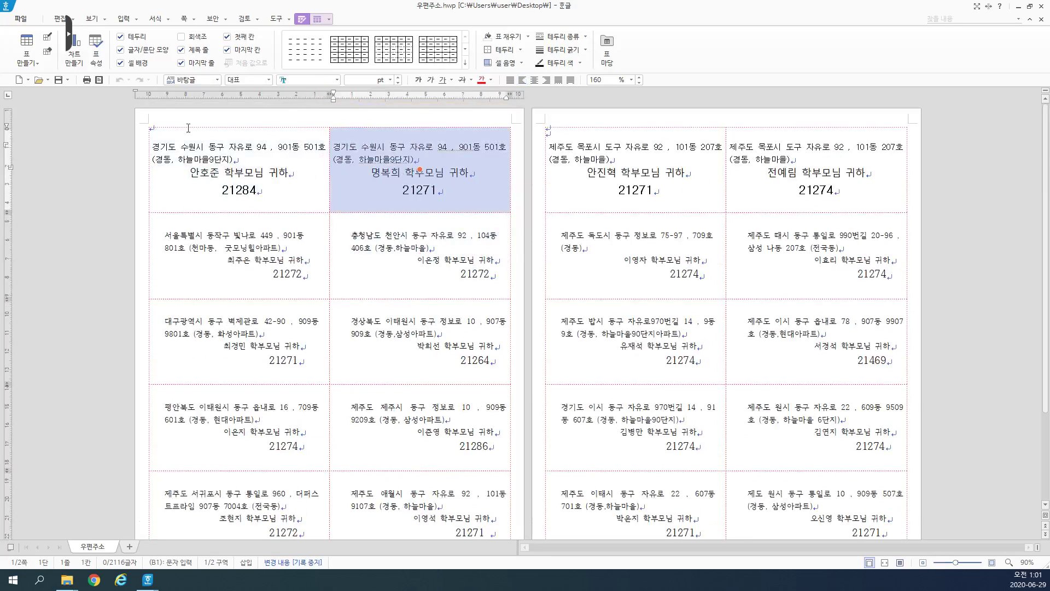
{"action": "left_click", "coordinate": [448, 272]}
{"action": "left_click", "coordinate": [239, 256]}
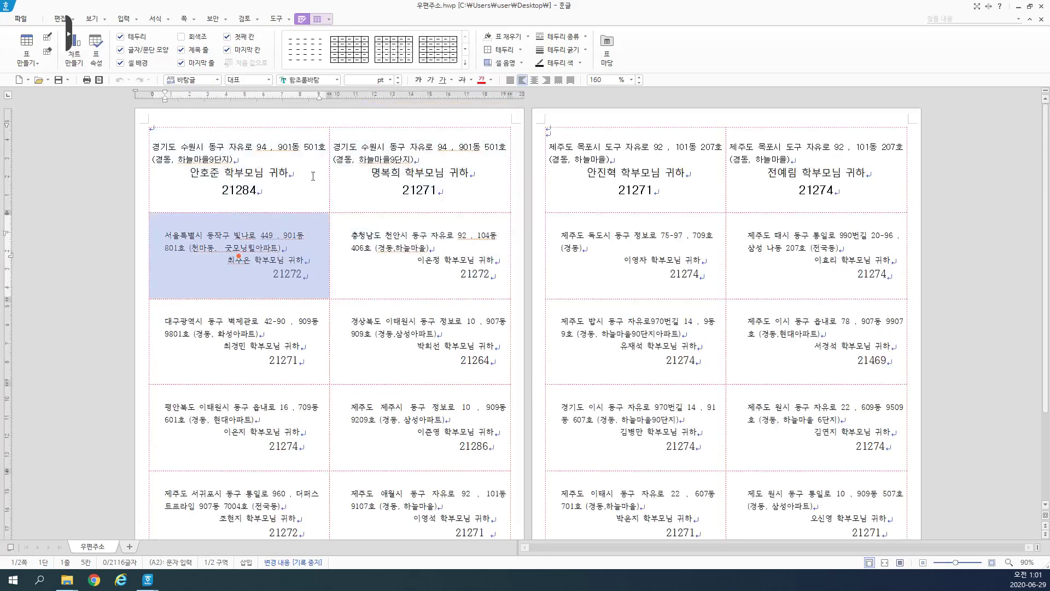
{"action": "key", "text": "Up"}
{"action": "key", "text": "Right"}
{"action": "key", "text": "Escape"}
{"action": "left_click", "coordinate": [793, 198]}
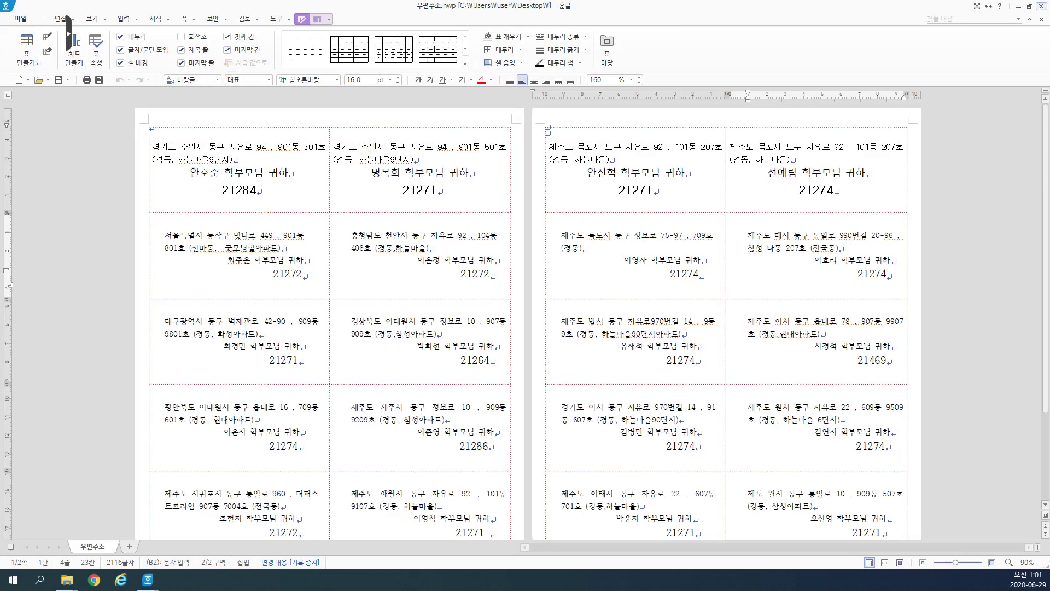
{"action": "left_click", "coordinate": [1042, 6]}
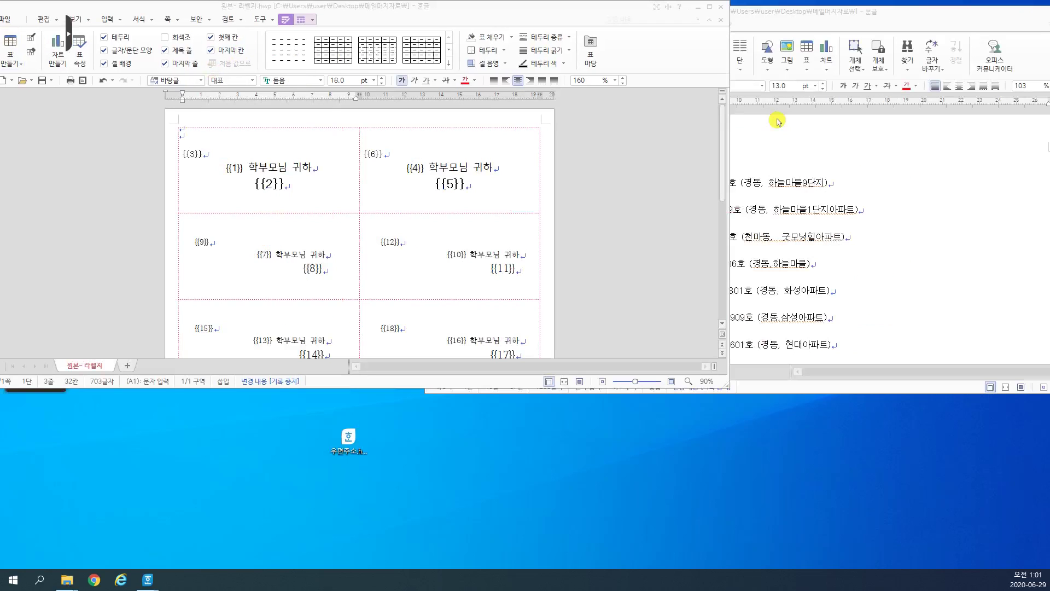
Step: Close the 원본-라벨지 template and move the 원본- 주소데이터 window toward the centre
{"action": "left_click", "coordinate": [698, 7]}
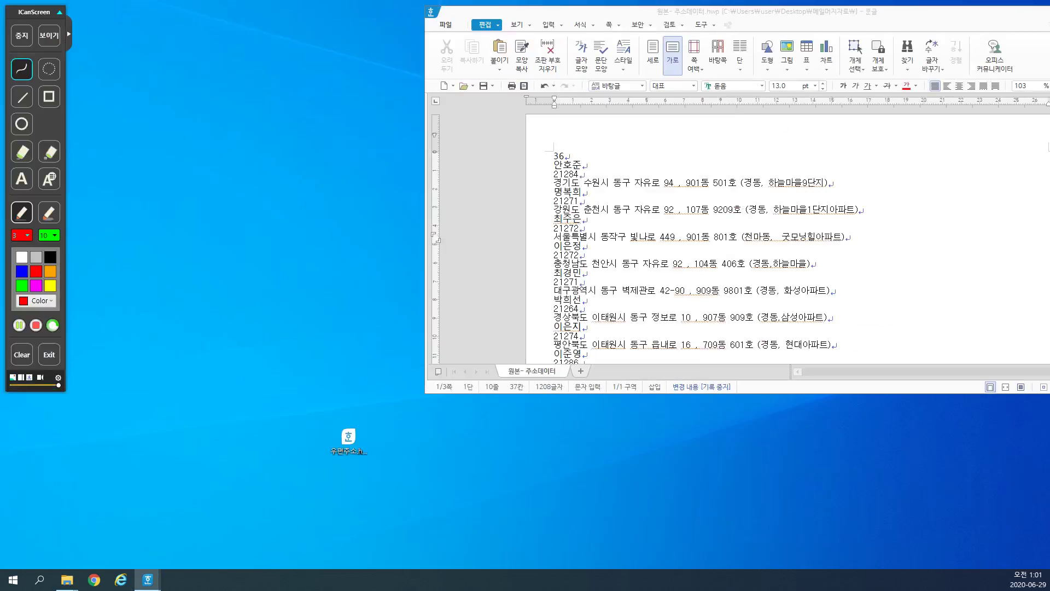
{"action": "left_click_drag", "start_coordinate": [731, 11], "coordinate": [483, 54]}
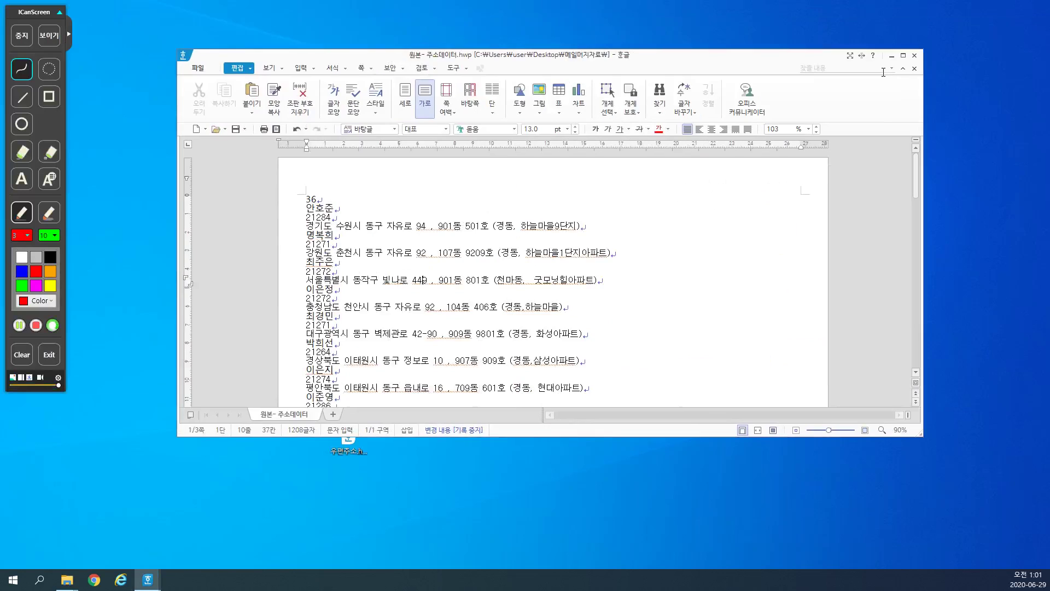